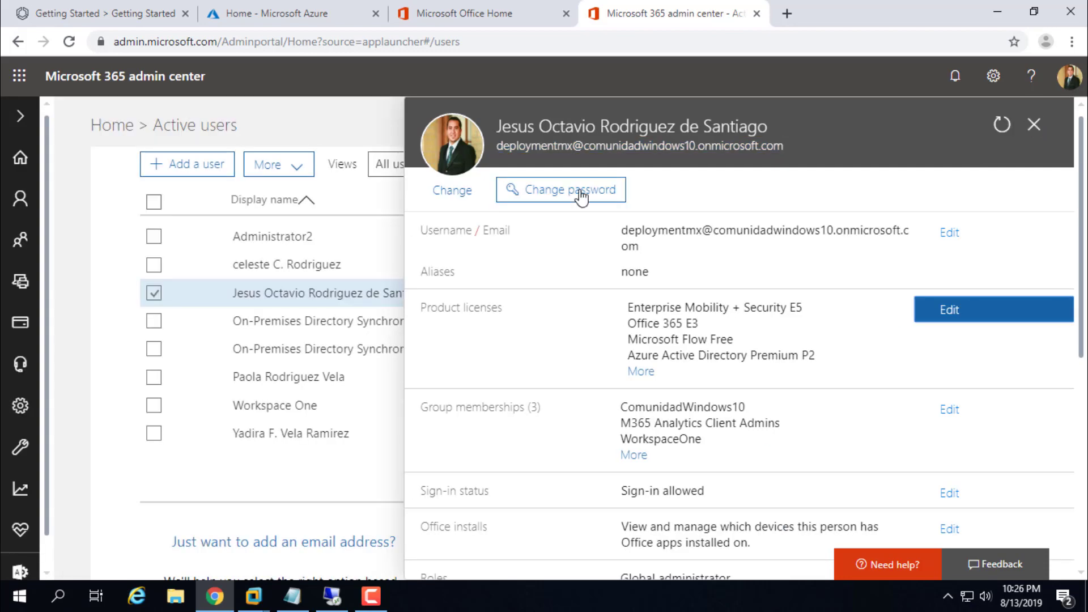
Step: Close the user details pane and bring up the Notepad notes listing the eleven setup steps
left_click(1034, 126)
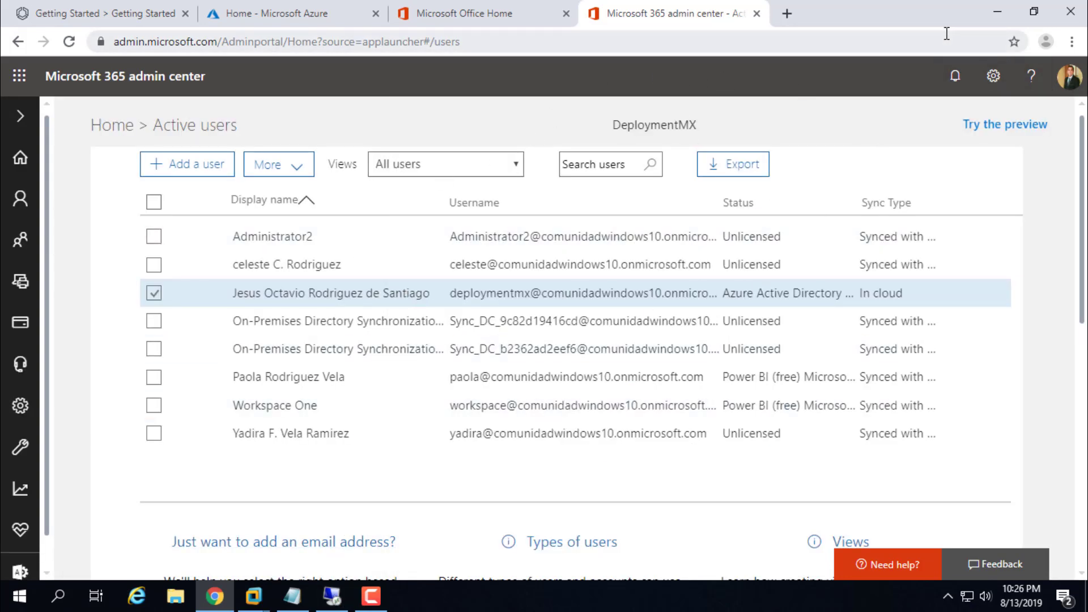
left_click(997, 11)
left_click(292, 595)
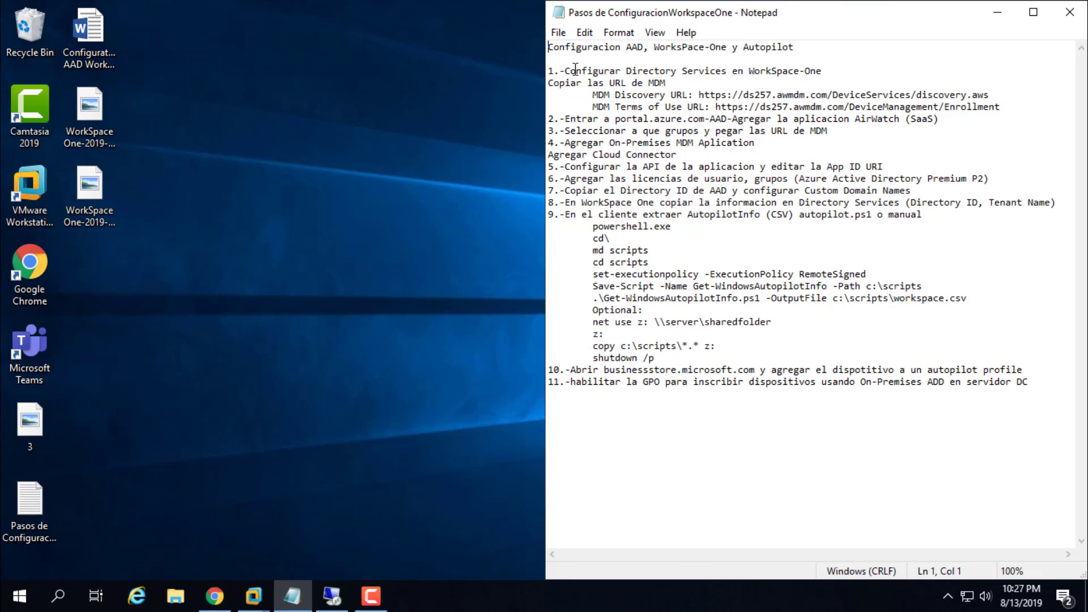
Step: Highlight step 1 (configure Directory Services in Workspace ONE) in the notes, then return to Active users
left_click_drag(550, 68, 829, 71)
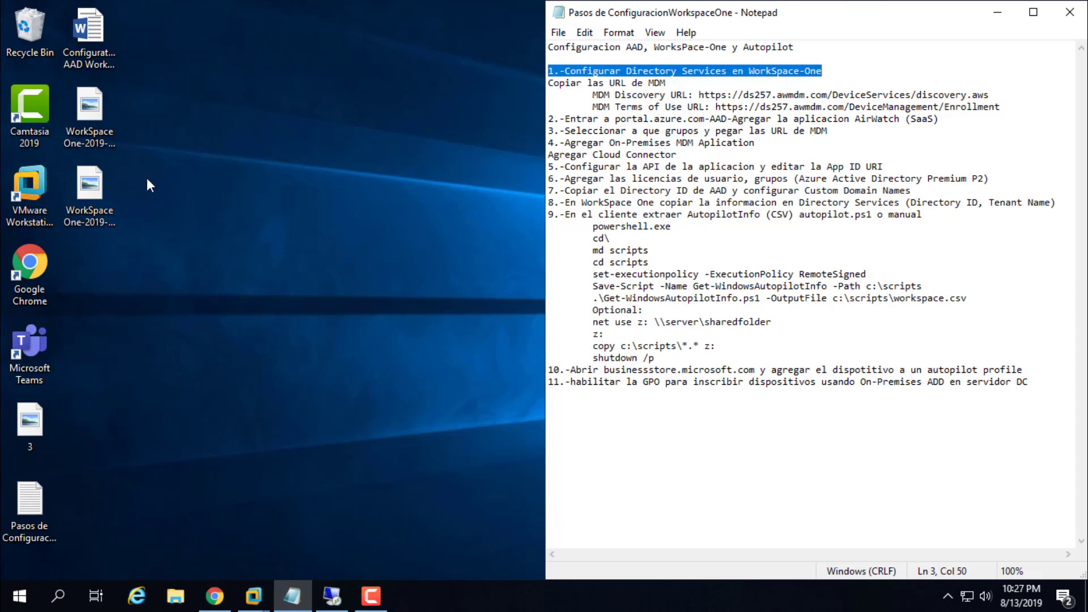
left_click(313, 221)
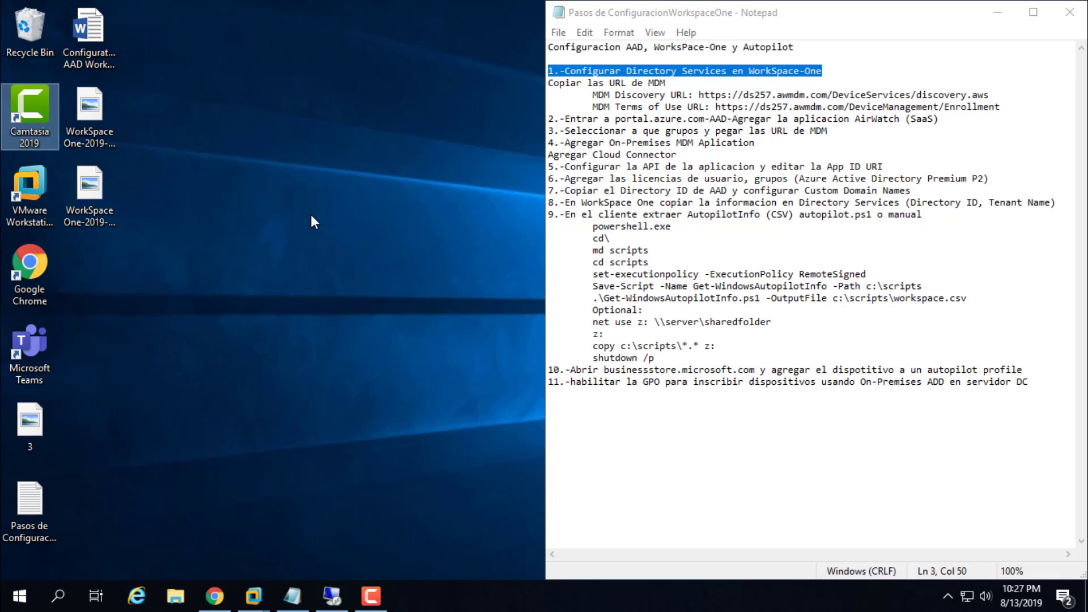
left_click(218, 593)
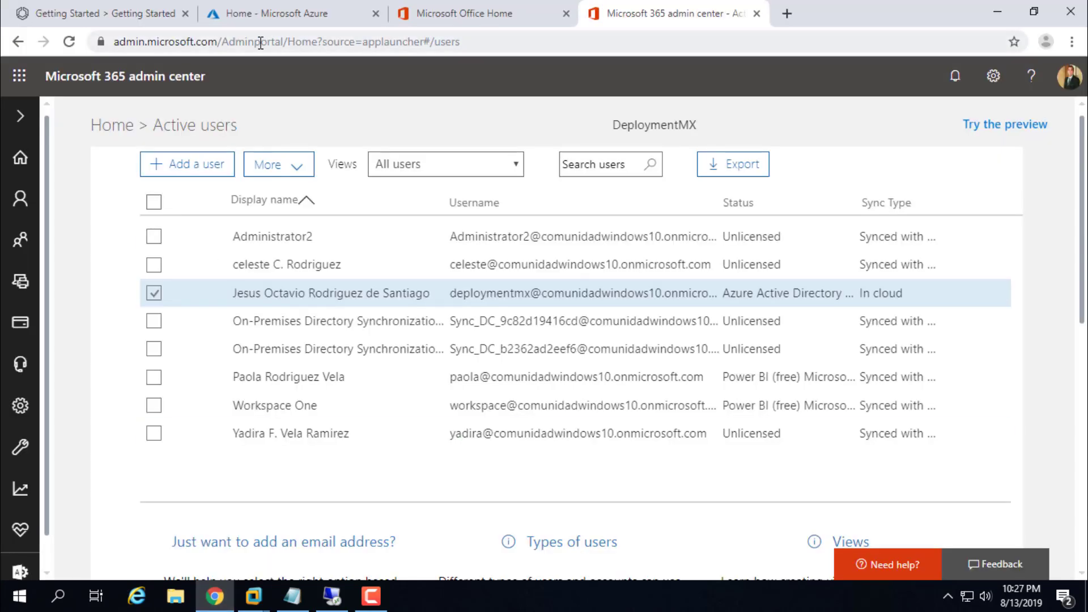
Step: Switch to the Workspace ONE UEM console, recheck step 1 in the notes, and open Groups & Settings
left_click(116, 12)
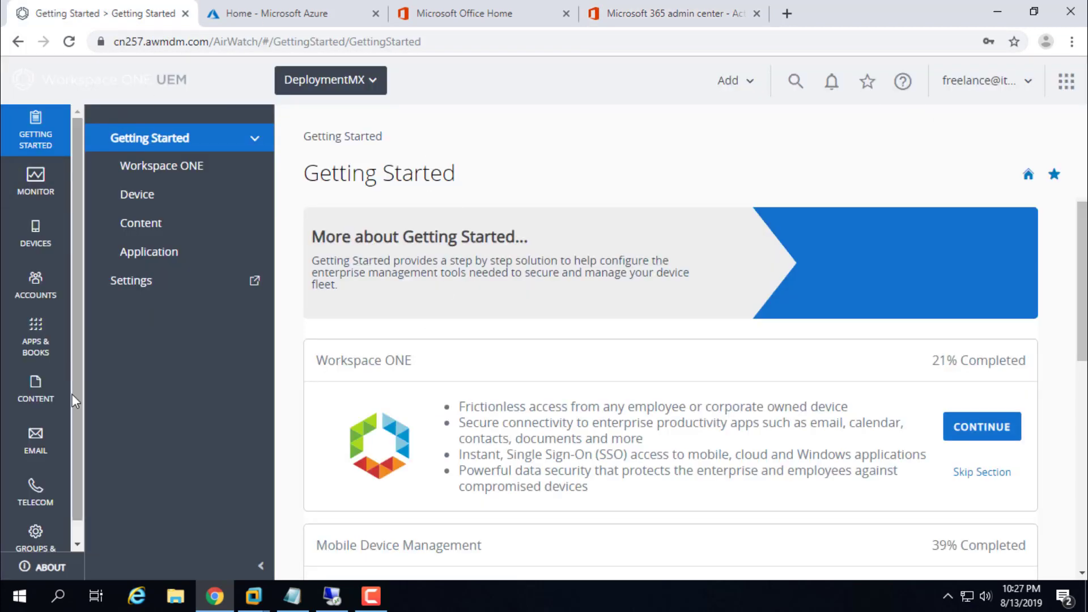
scroll(566, 321, "down", 5)
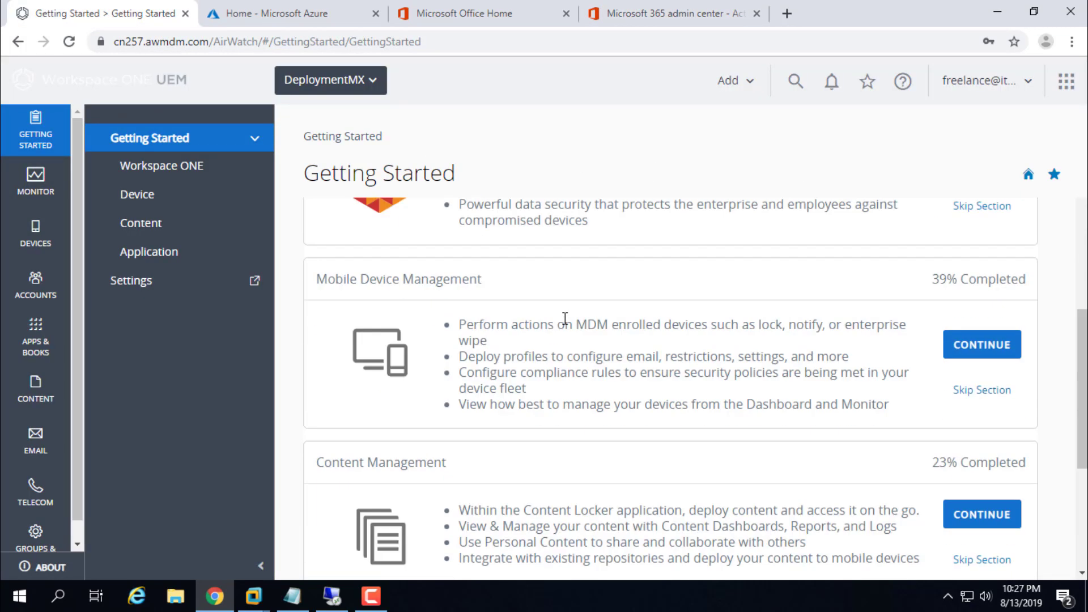
scroll(567, 323, "up", 5)
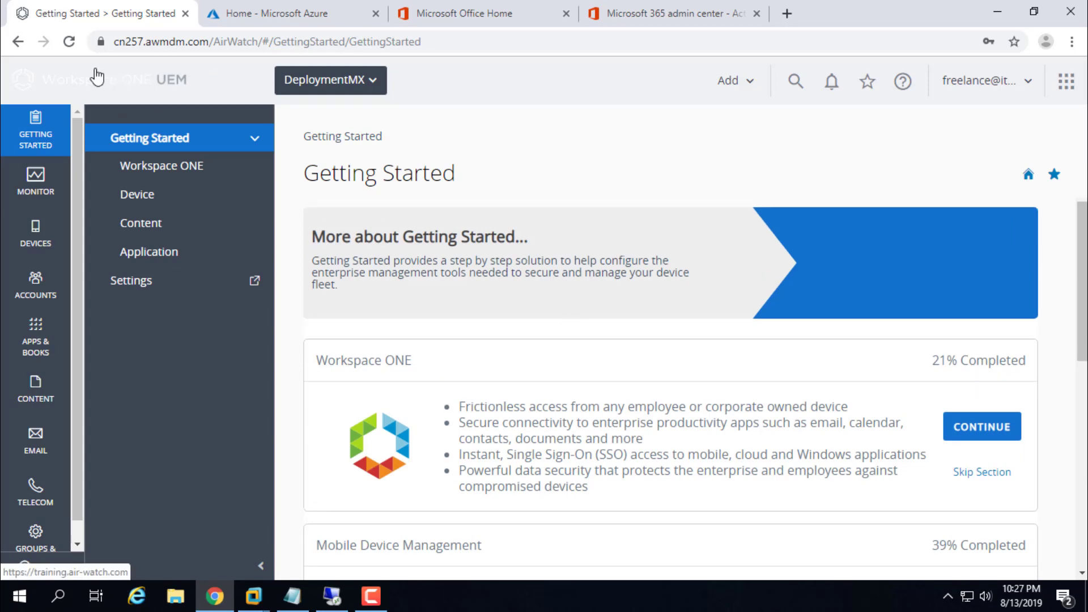
left_click(292, 596)
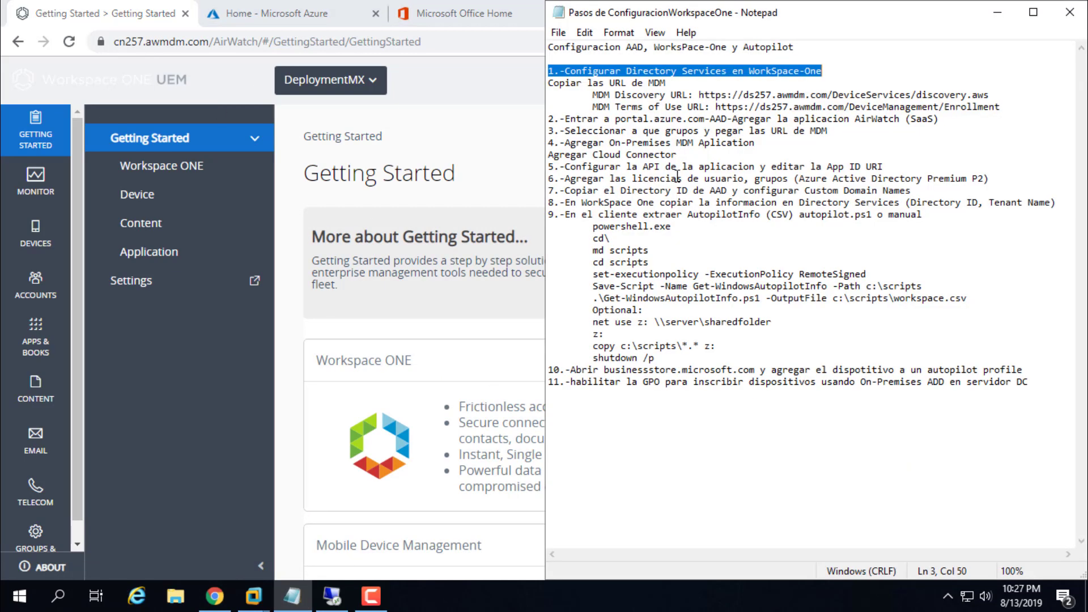
left_click_drag(855, 71, 542, 70)
left_click(520, 143)
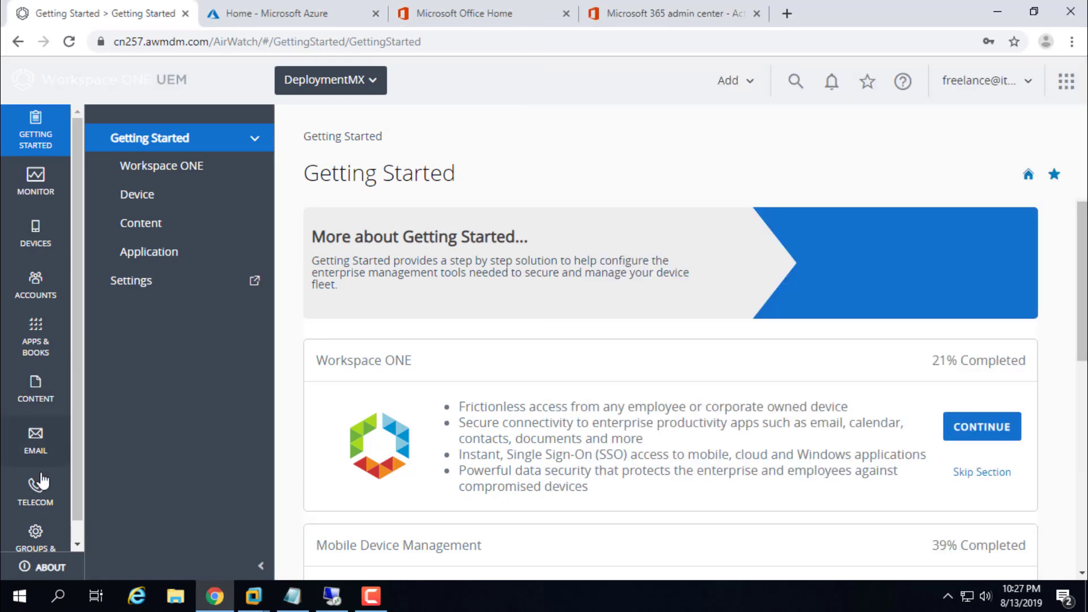
left_click(34, 541)
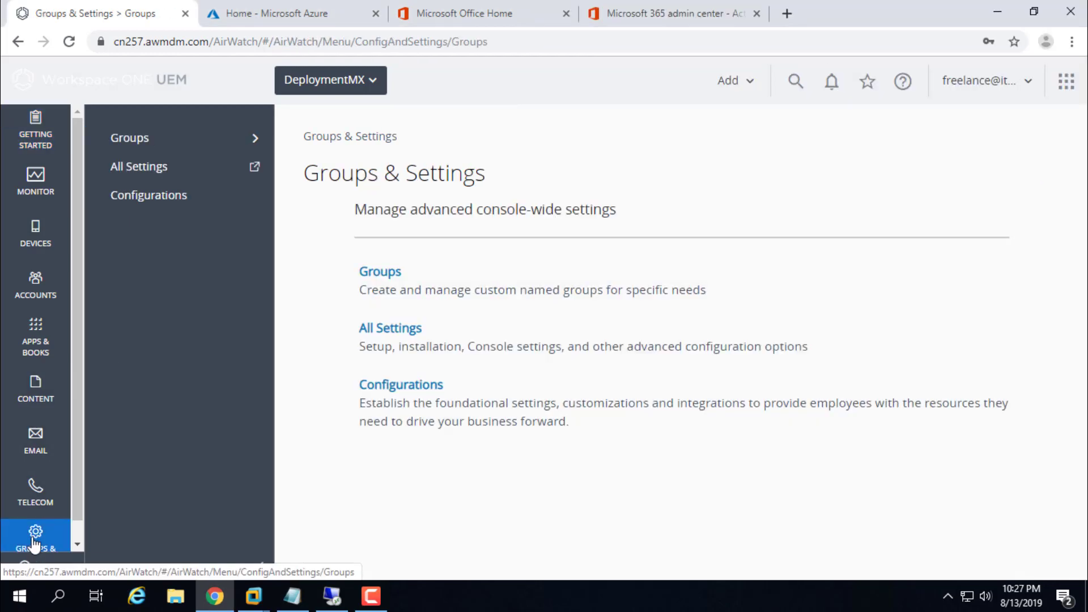
Step: Open All Settings > System > Enterprise Integration > Directory Services and review the page
left_click(152, 170)
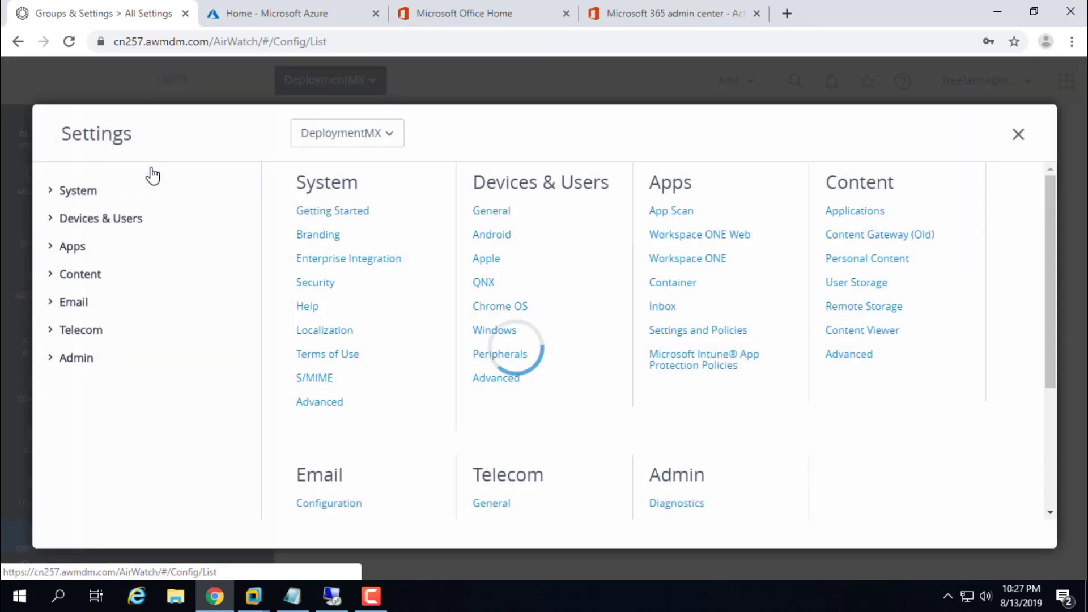
left_click(50, 193)
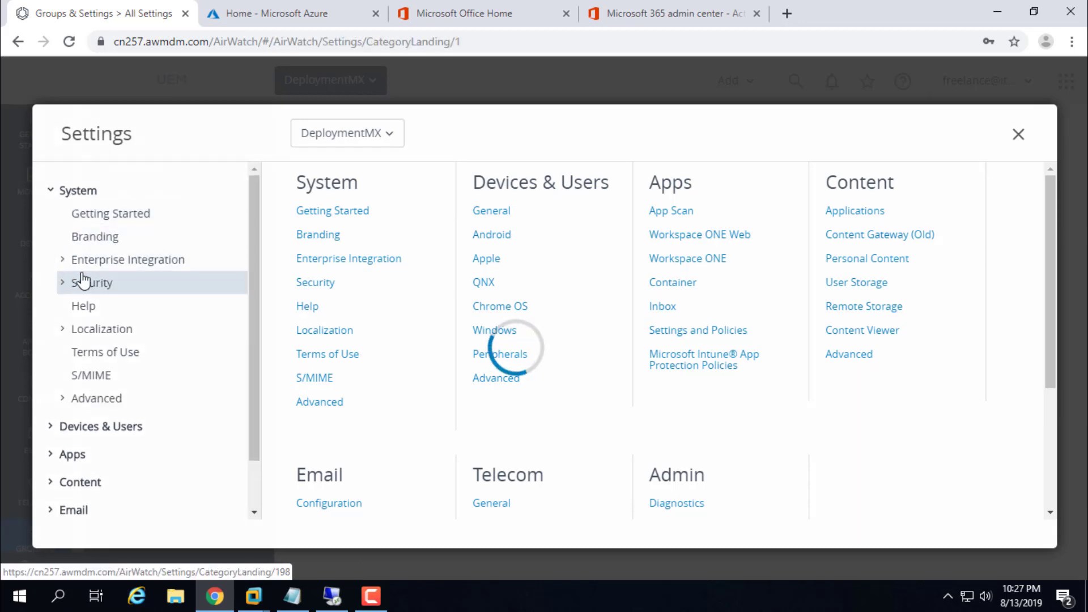
left_click(62, 261)
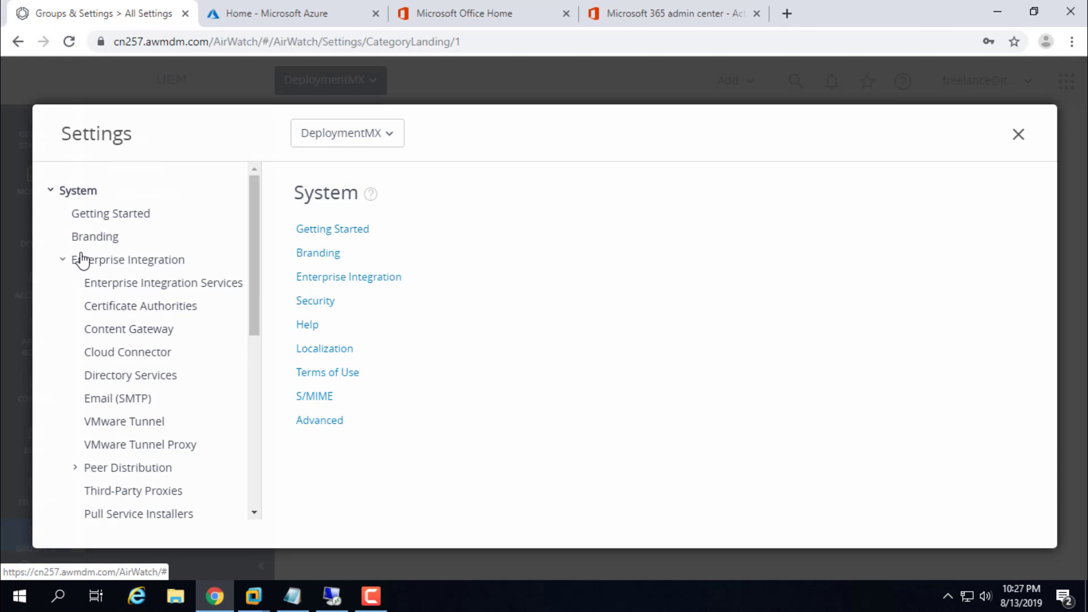
left_click(160, 382)
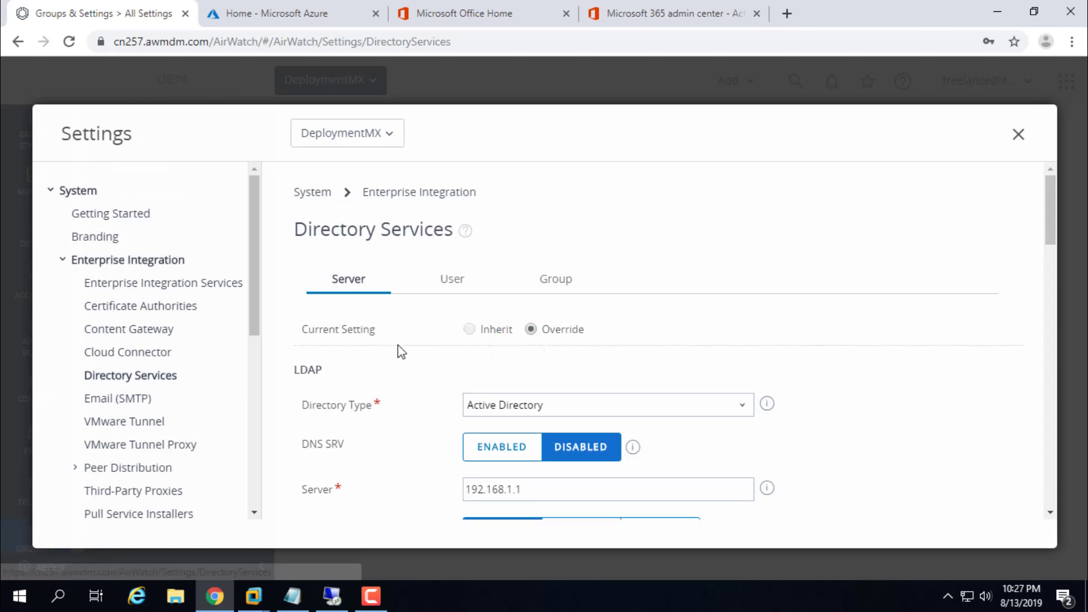
scroll(401, 351, "down", 5)
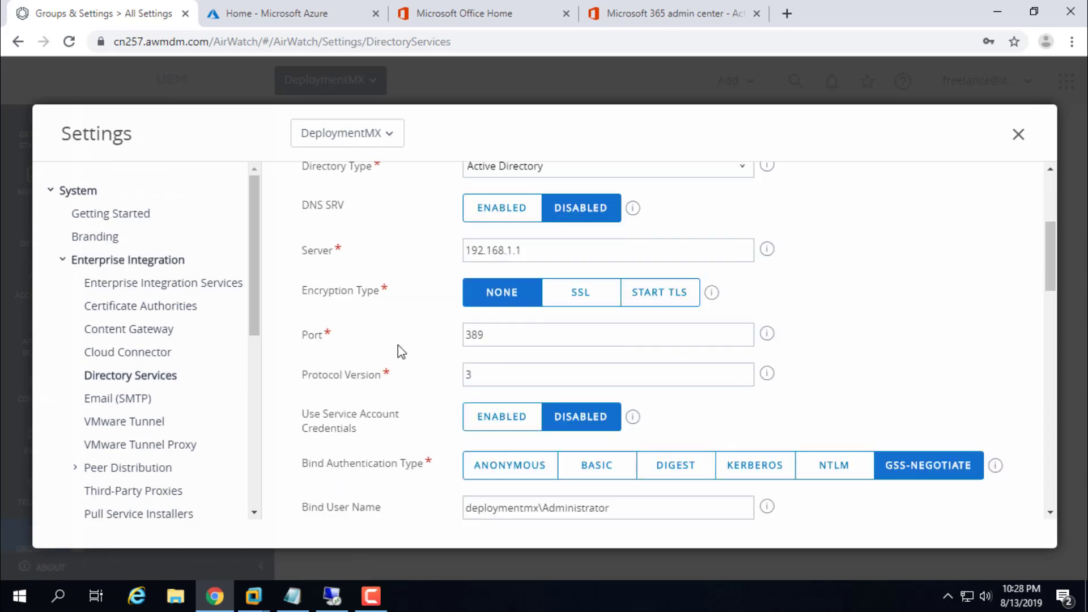
scroll(401, 351, "up", 2)
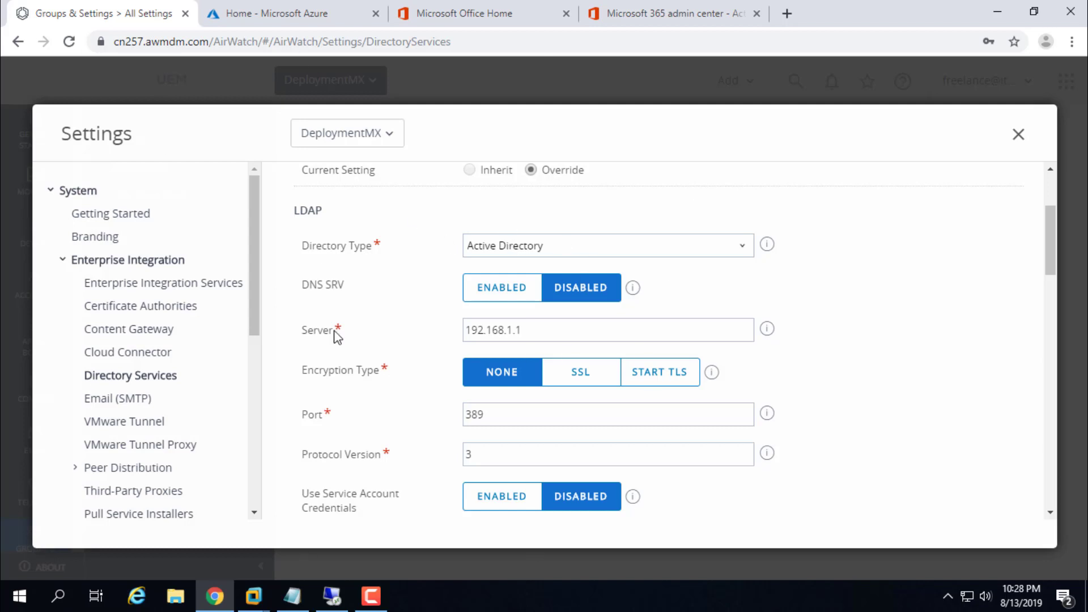
scroll(413, 374, "down", 1)
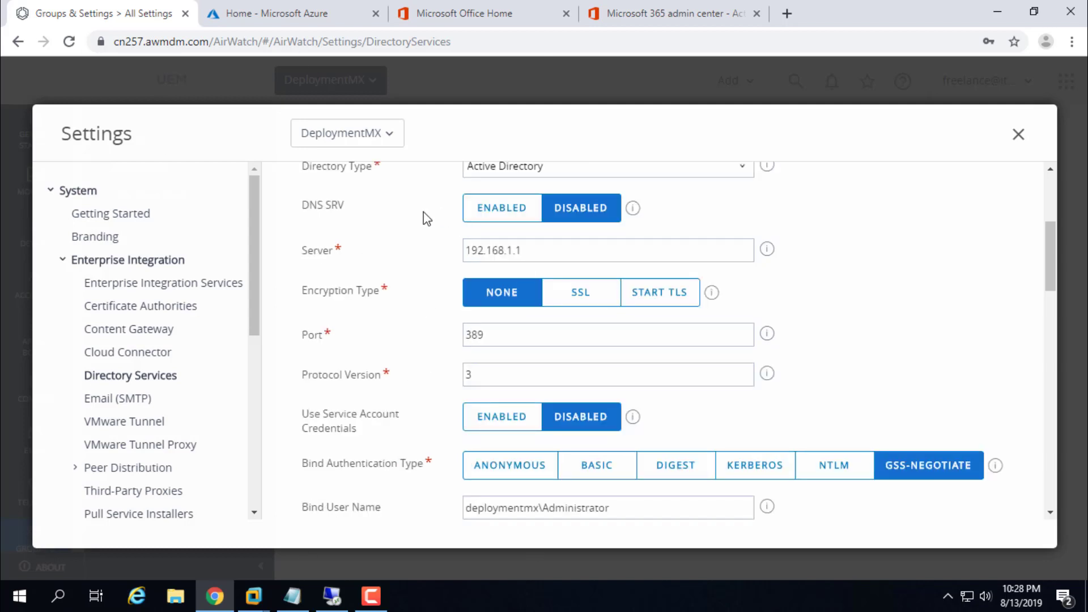
scroll(394, 266, "down", 1)
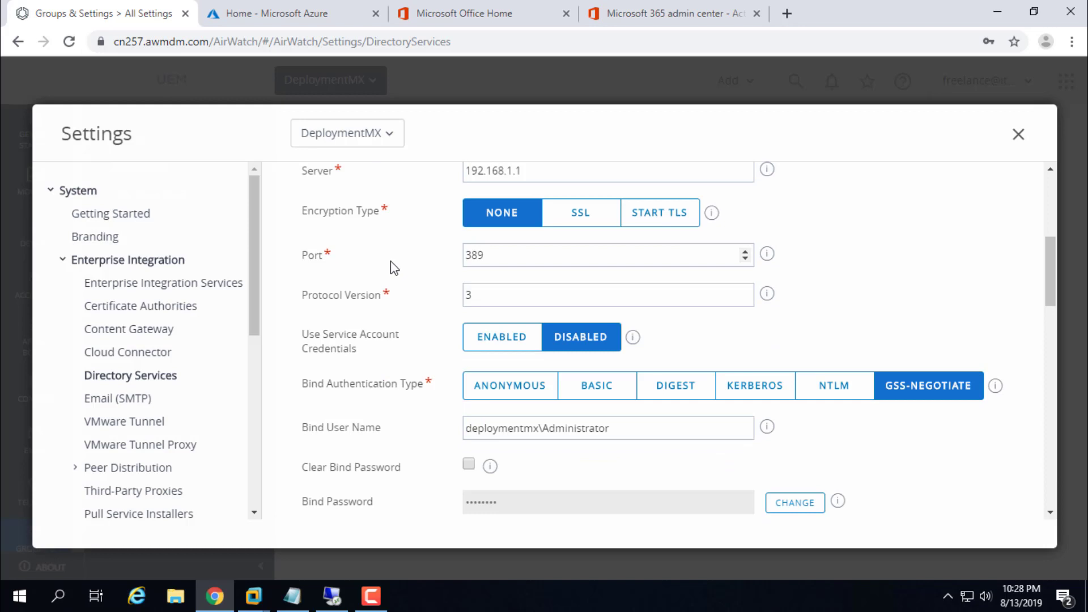
scroll(389, 287, "down", 3)
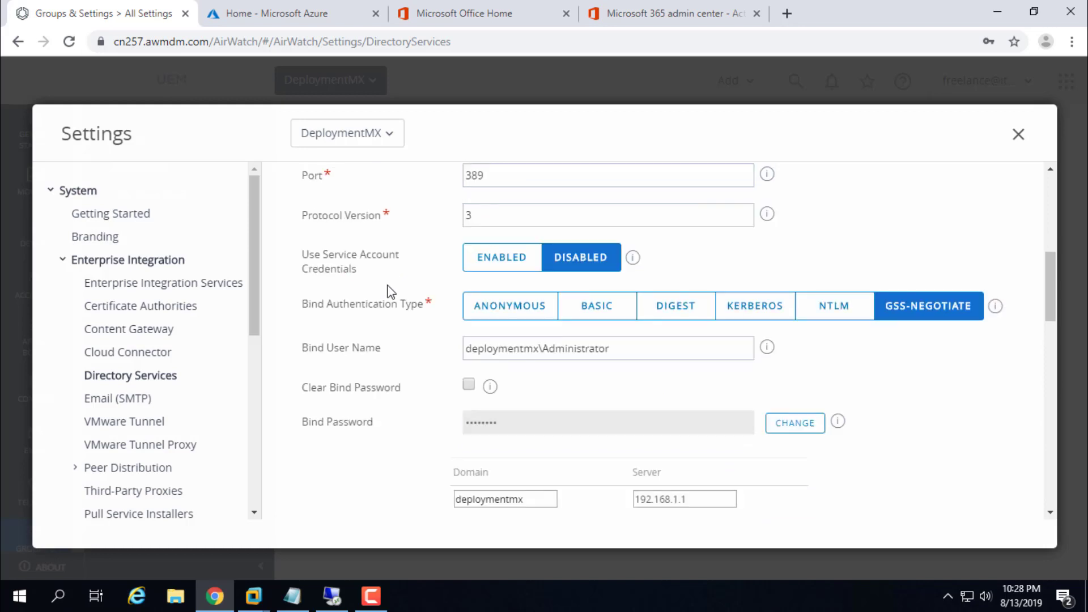
scroll(388, 291, "up", 1)
scroll(391, 294, "down", 6)
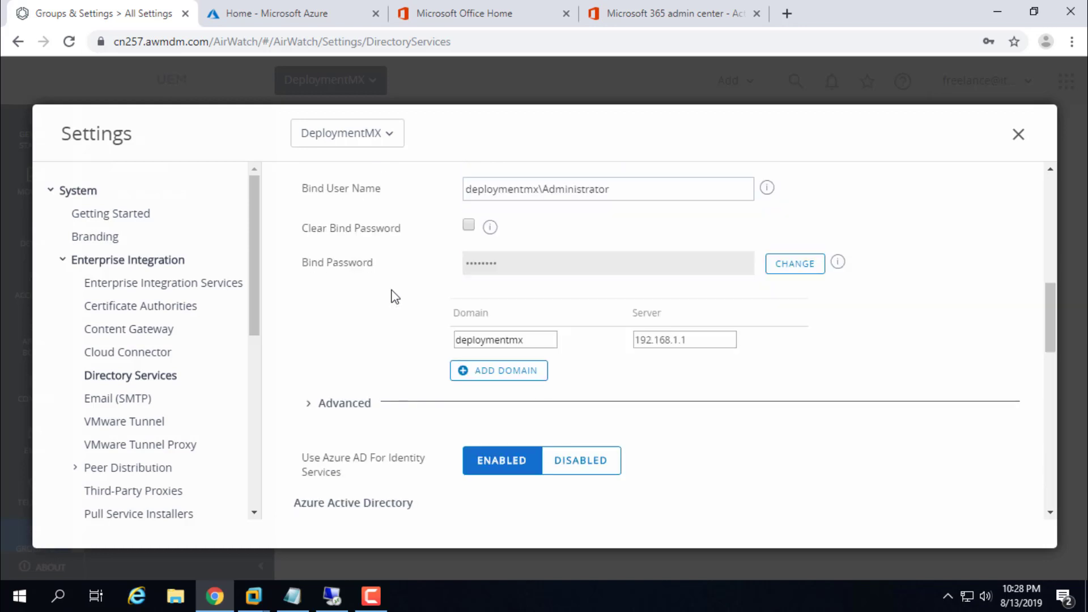
scroll(391, 289, "up", 1)
scroll(389, 289, "down", 2)
scroll(389, 293, "up", 1)
Step: Compare the MDM discovery and Terms of Use URL values with the two URL lines in the notes
left_click_drag(303, 328, 401, 331)
left_click_drag(303, 368, 390, 374)
left_click_drag(467, 328, 780, 329)
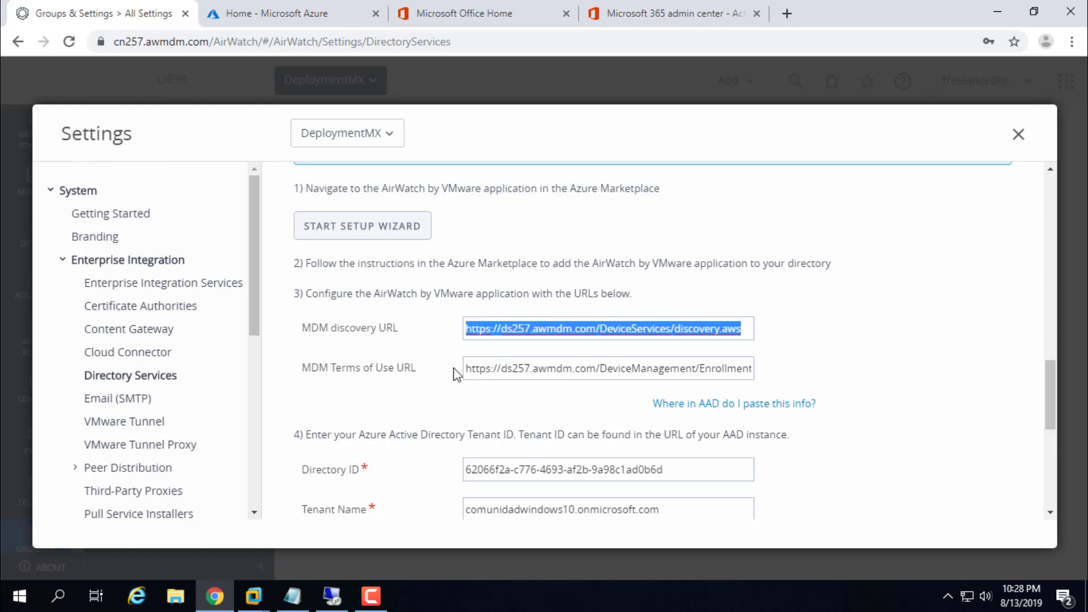
left_click_drag(466, 367, 798, 378)
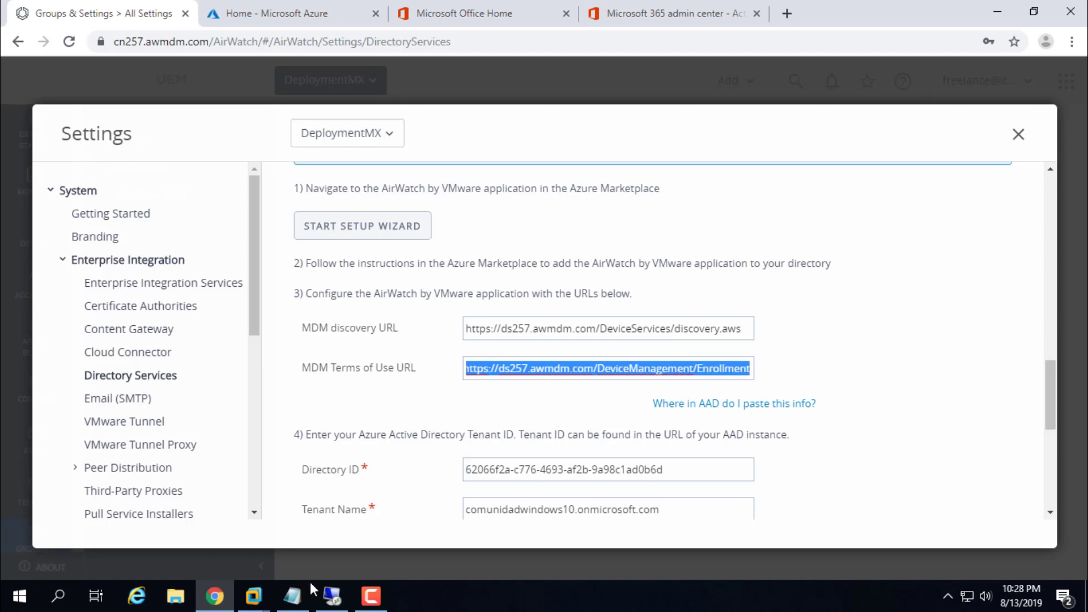
left_click(292, 595)
left_click(873, 94)
left_click_drag(1011, 109, 587, 98)
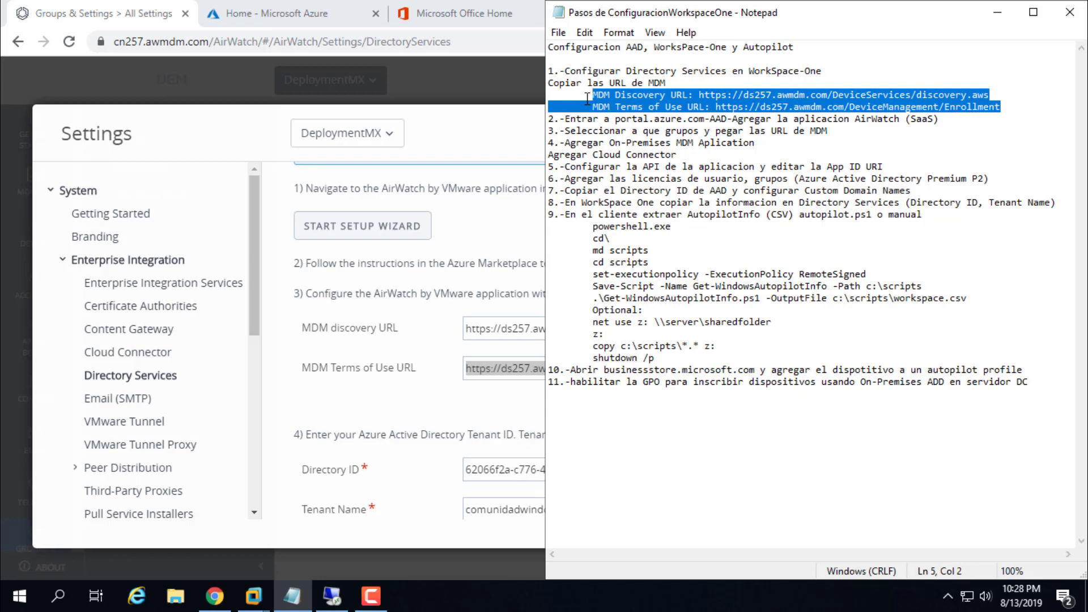
left_click(478, 232)
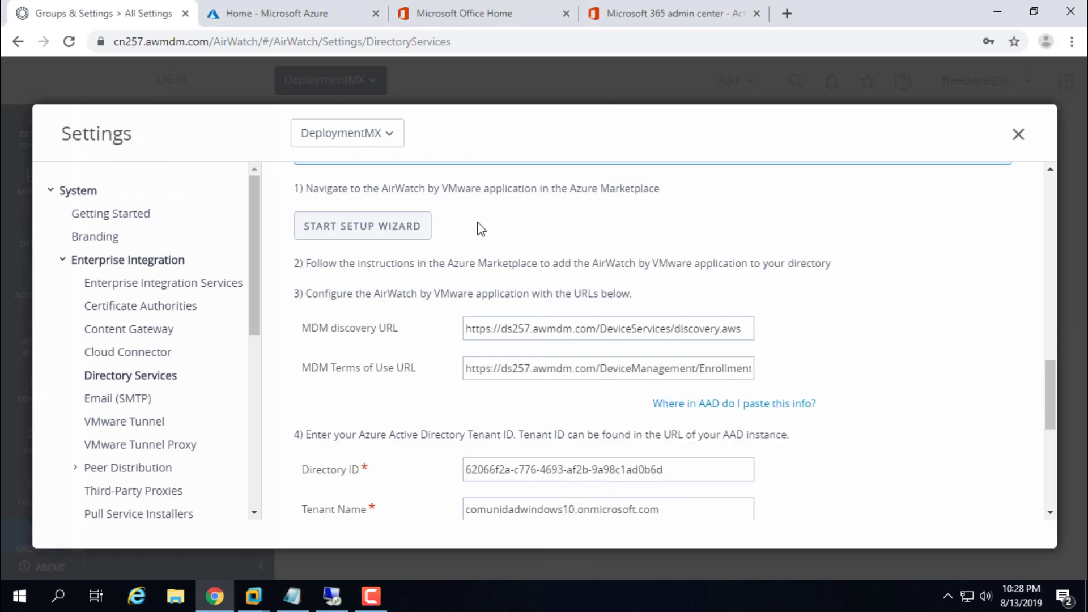
Step: Highlight step 2 about adding the Azure app in the notes and move to the Azure portal
scroll(438, 238, "down", 5)
scroll(416, 337, "down", 3)
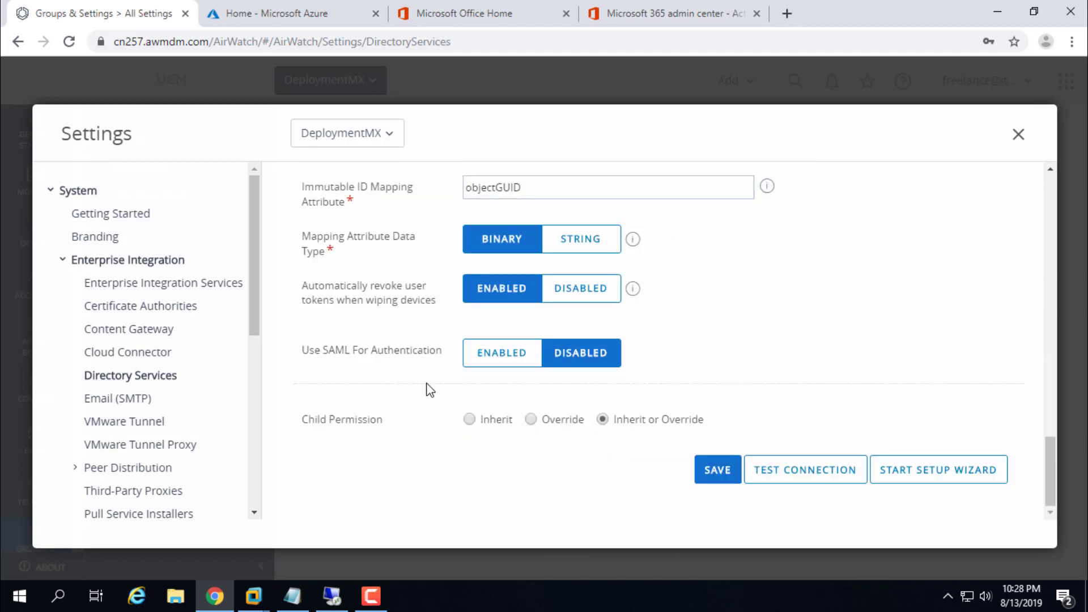
scroll(427, 389, "up", 7)
scroll(429, 382, "down", 3)
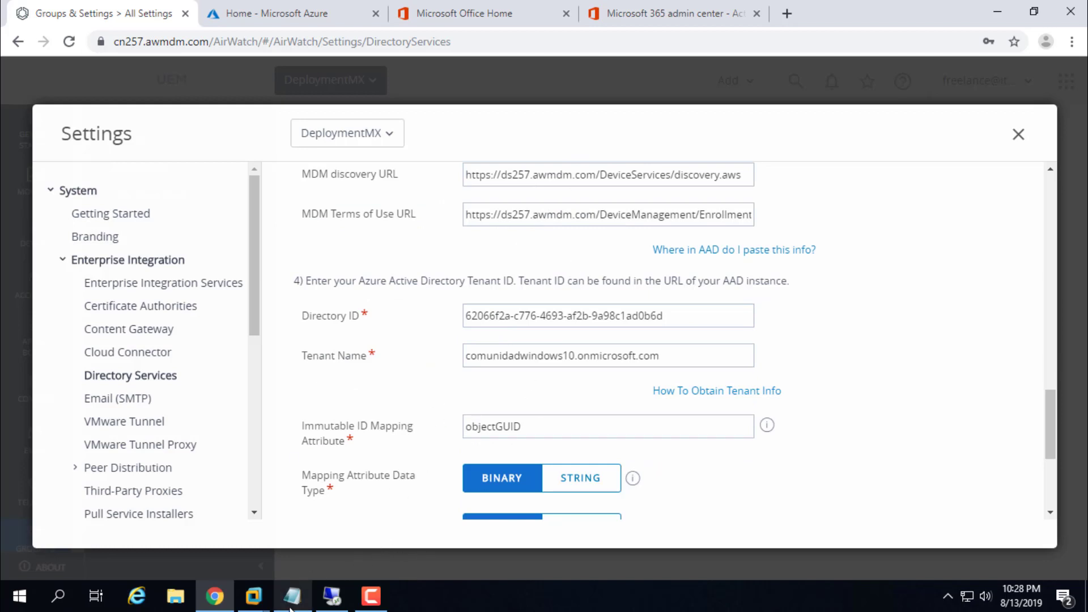
left_click(290, 605)
left_click_drag(566, 119, 782, 119)
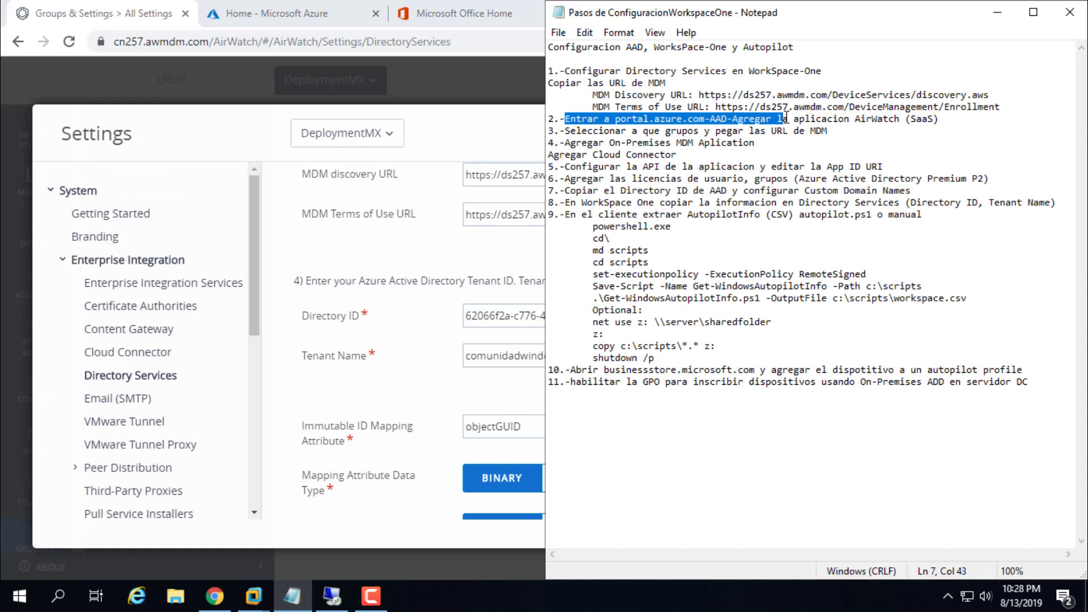
left_click(875, 119)
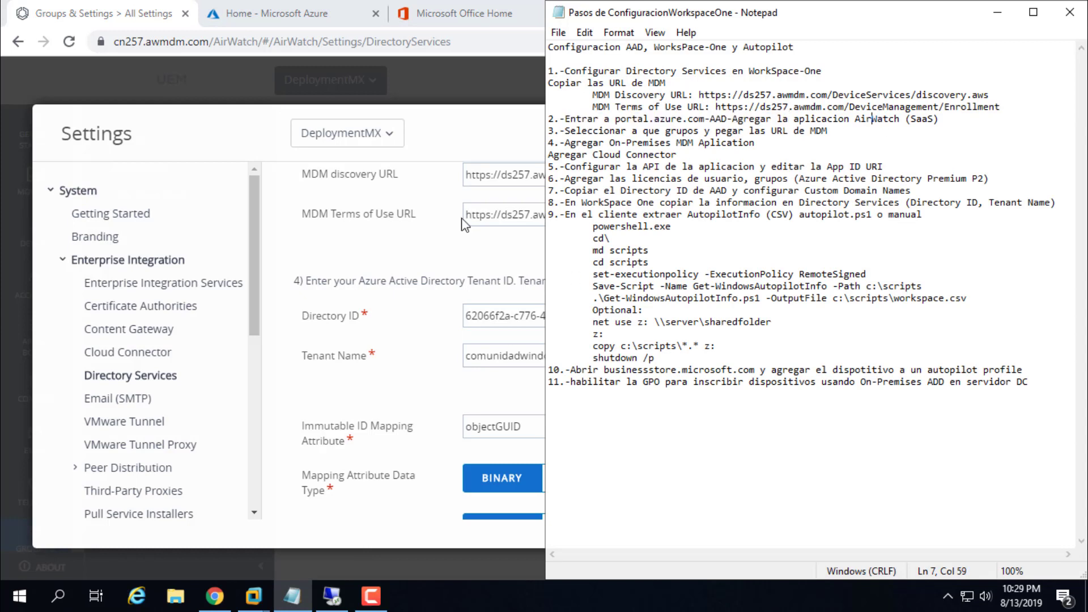
left_click(275, 13)
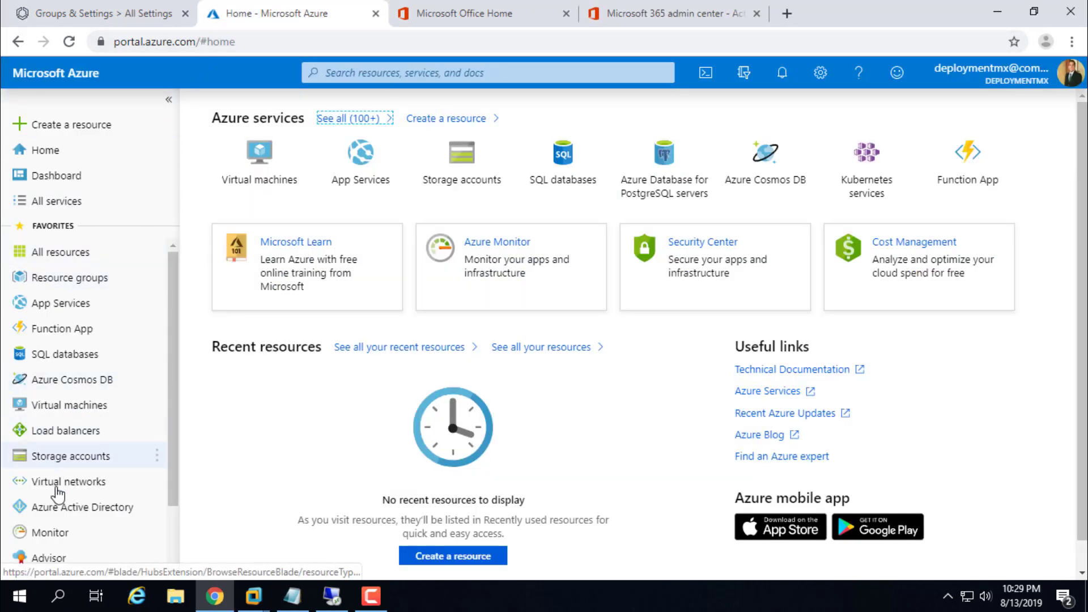
Step: In Azure Active Directory's Mobility (MDM and MAM), dismiss the app gallery and open AirWatch by VMware's configuration
left_click(73, 507)
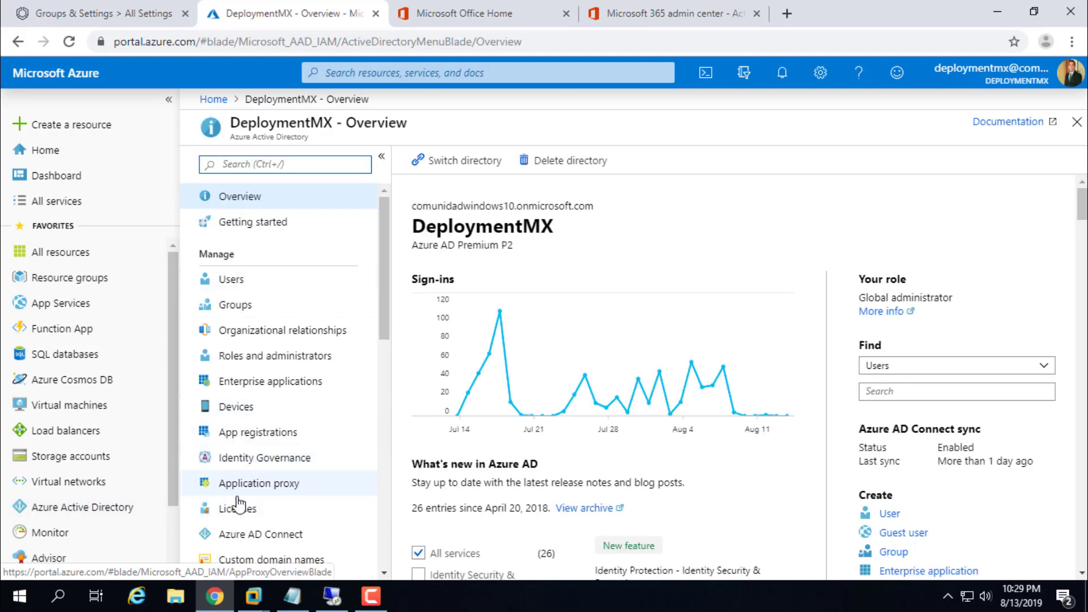
scroll(245, 494, "down", 1)
left_click(264, 508)
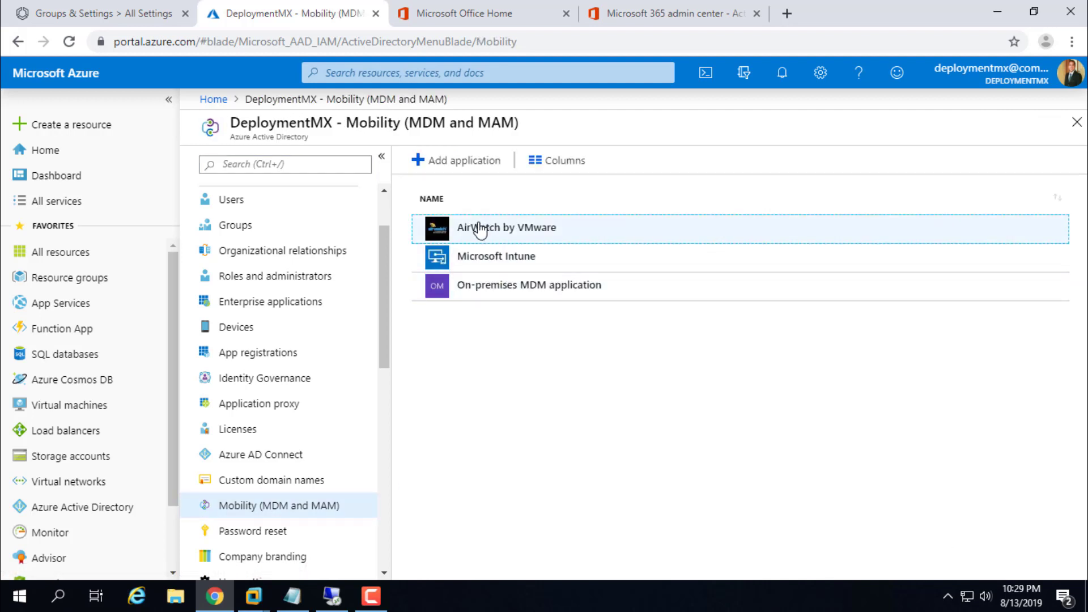
left_click(452, 167)
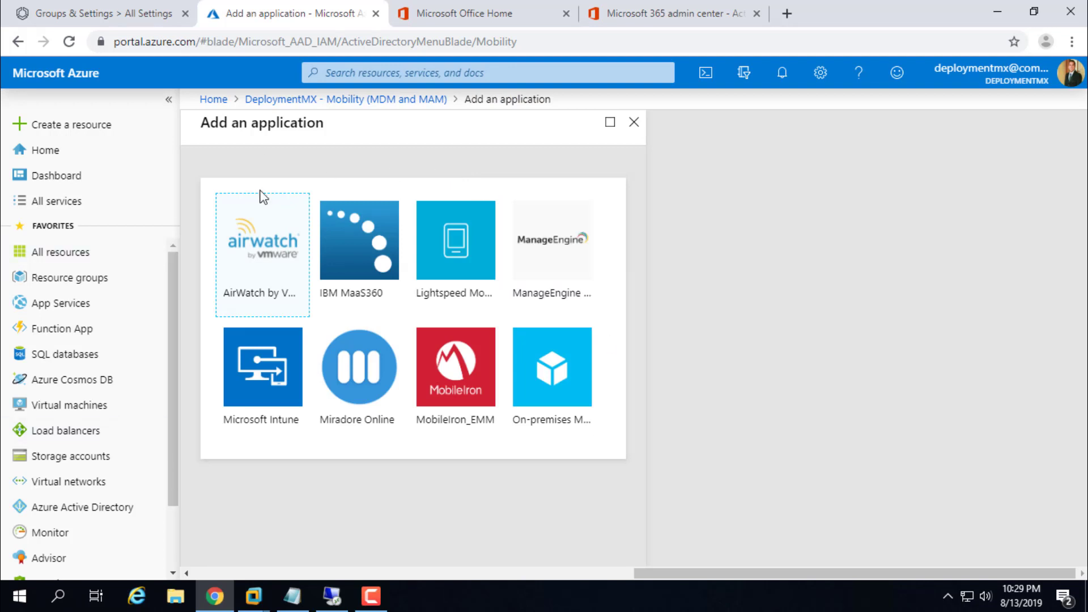
left_click(636, 127)
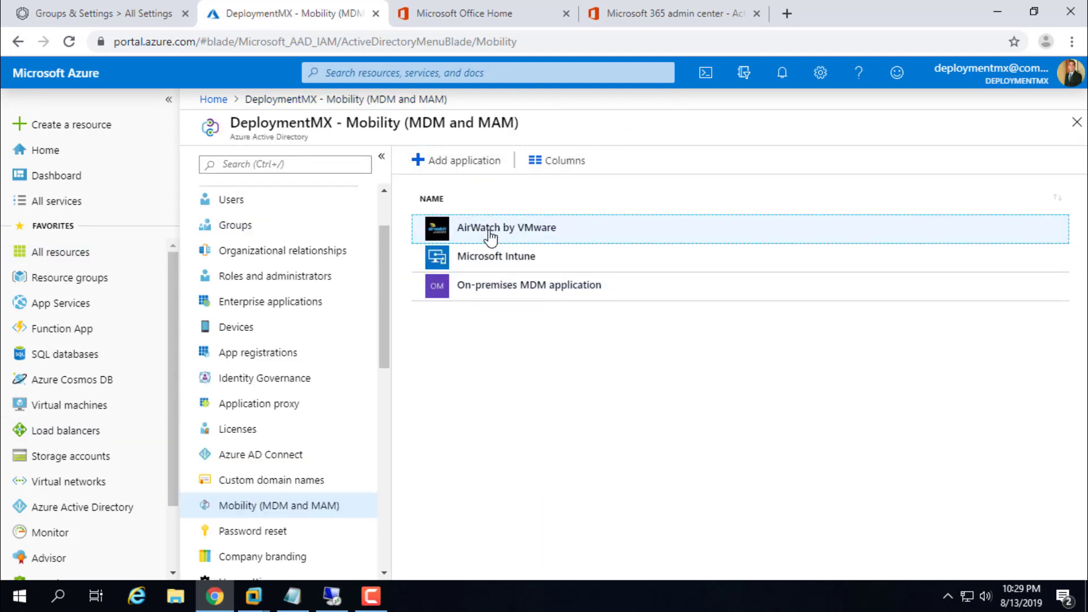
left_click(489, 237)
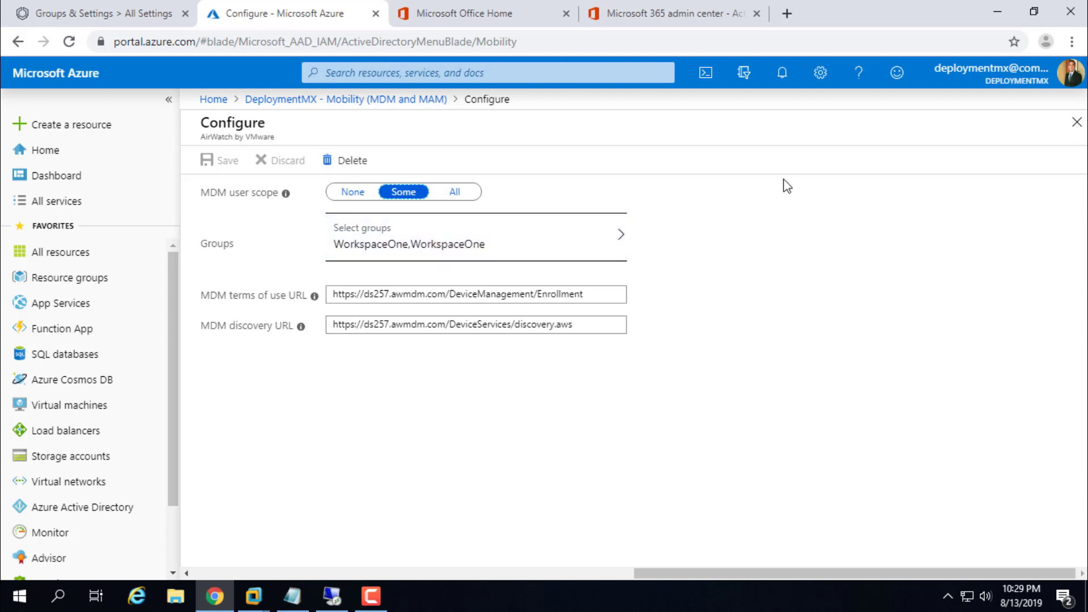
left_click(694, 17)
Step: Search the Groups list for 'workspace'
mouse_move(44, 237)
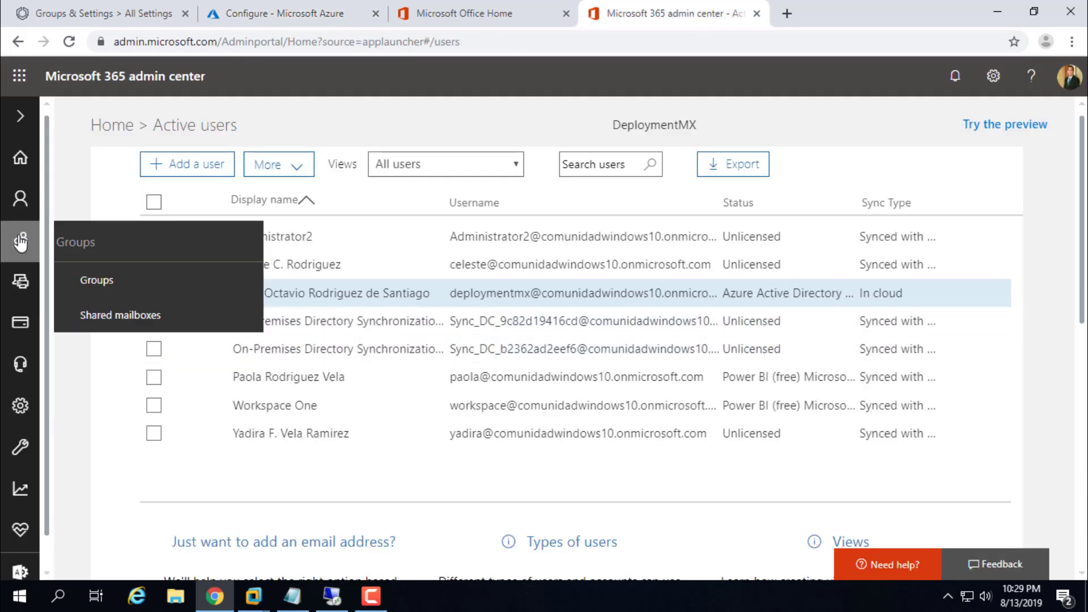
left_click(111, 281)
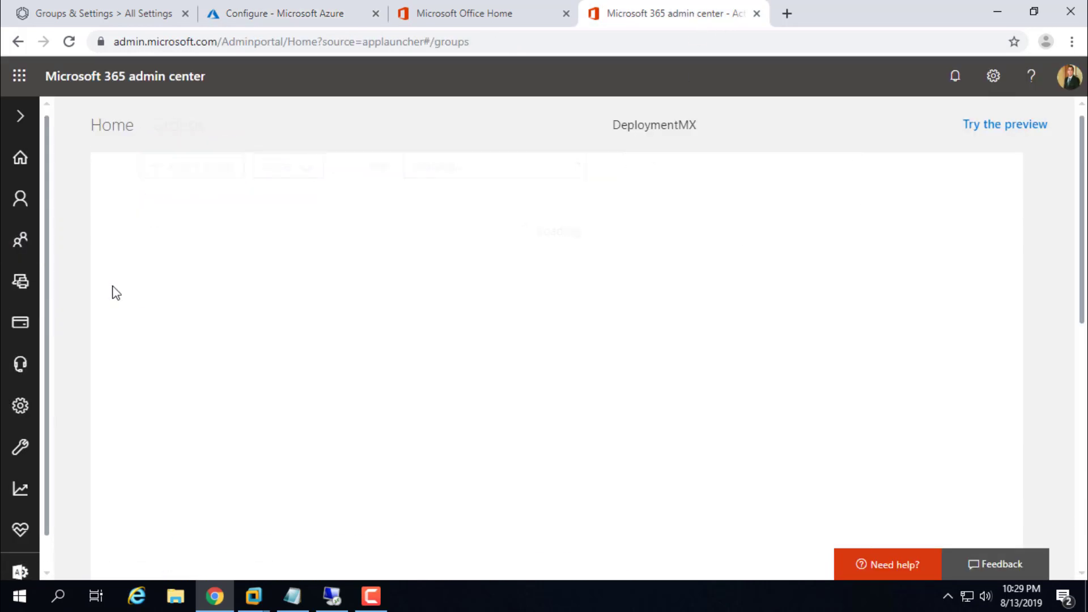
left_click(710, 201)
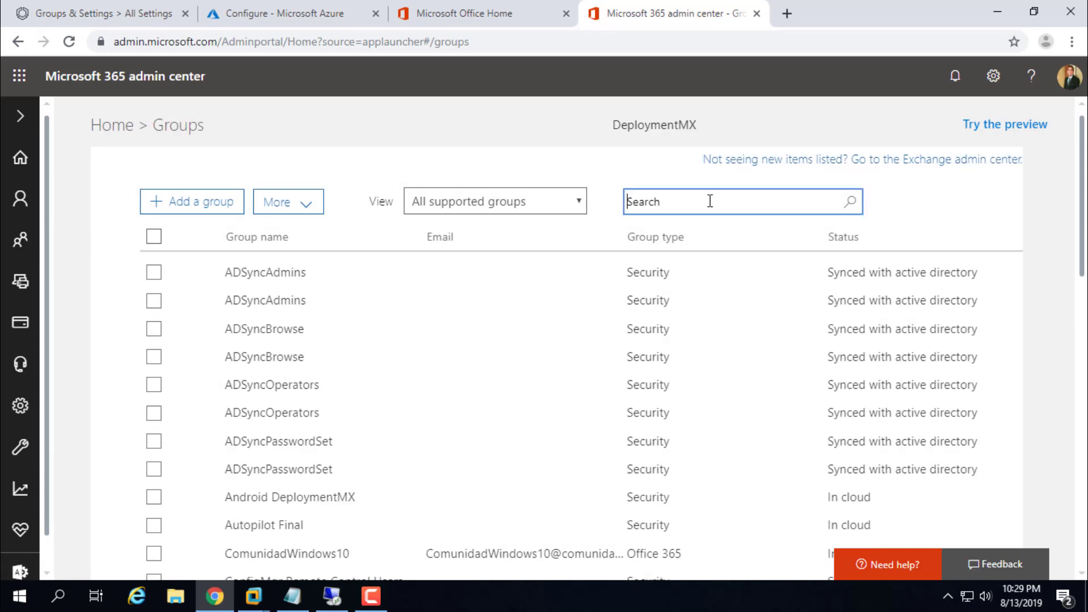
type("workspace")
key("Return")
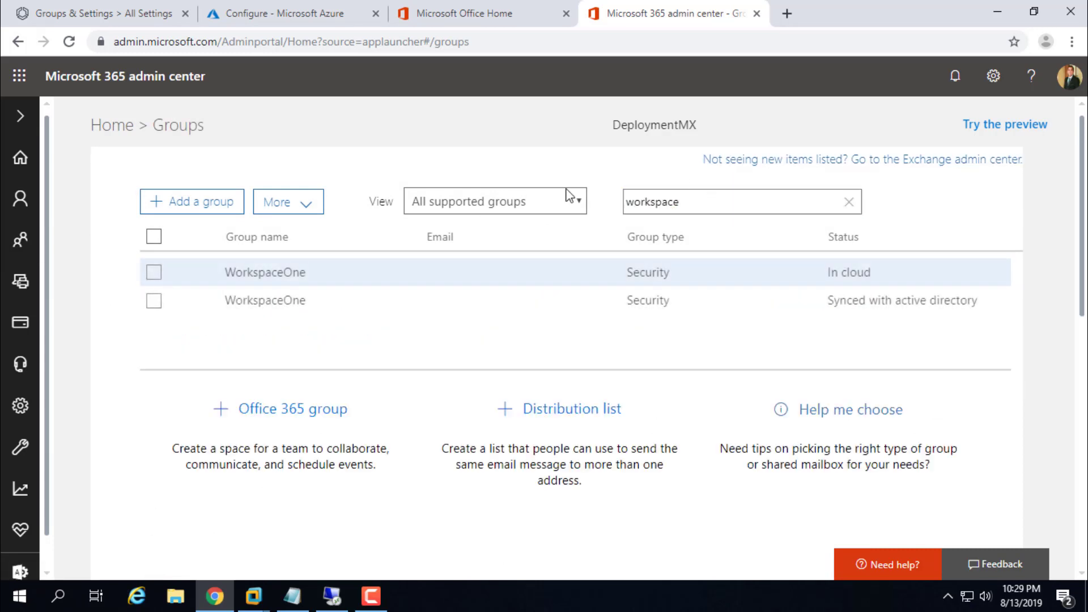
Step: Inspect the cloud WorkspaceOne group's single member, cancelling the membership edit without removing anyone
left_click(283, 277)
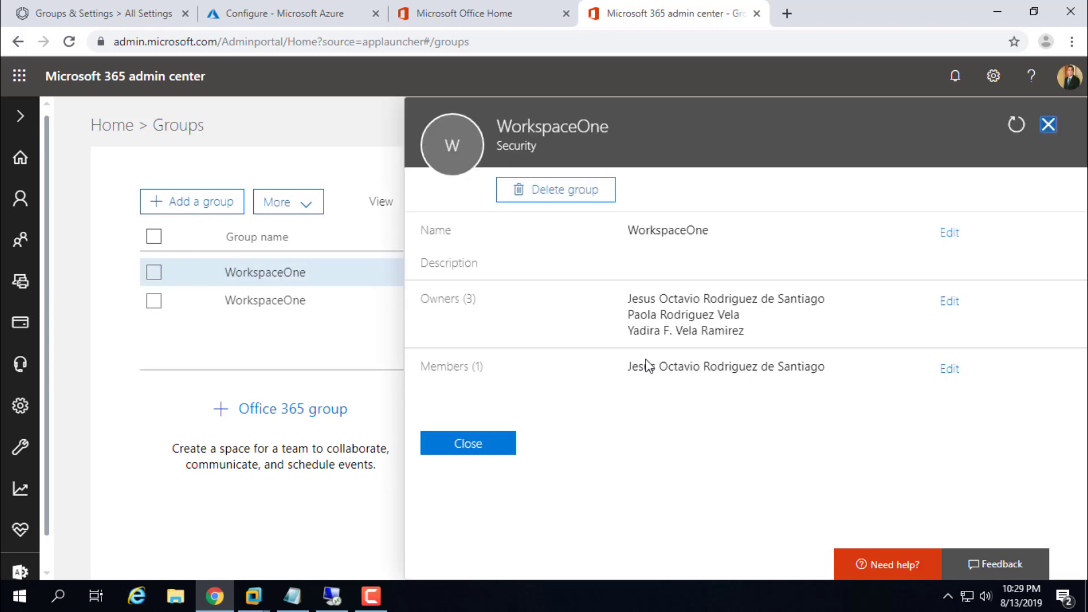
left_click_drag(628, 371, 852, 374)
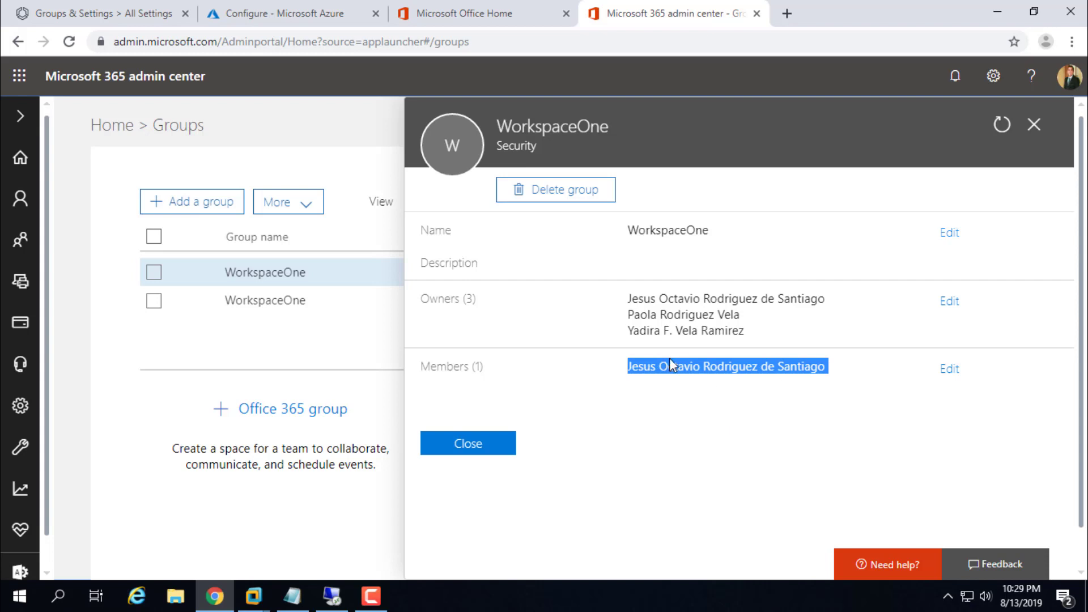
left_click(950, 371)
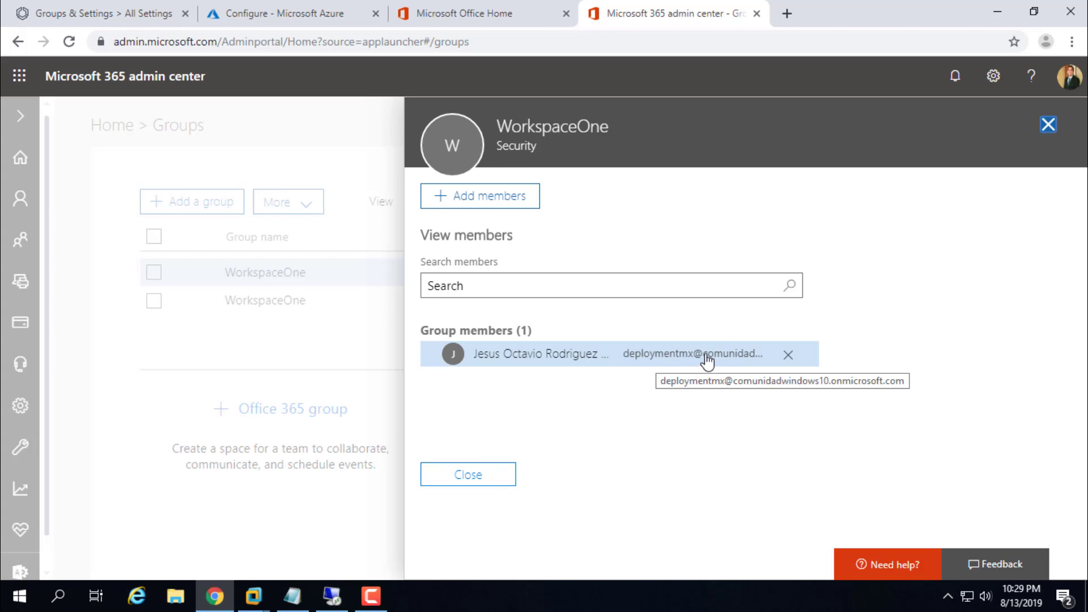
left_click(674, 357)
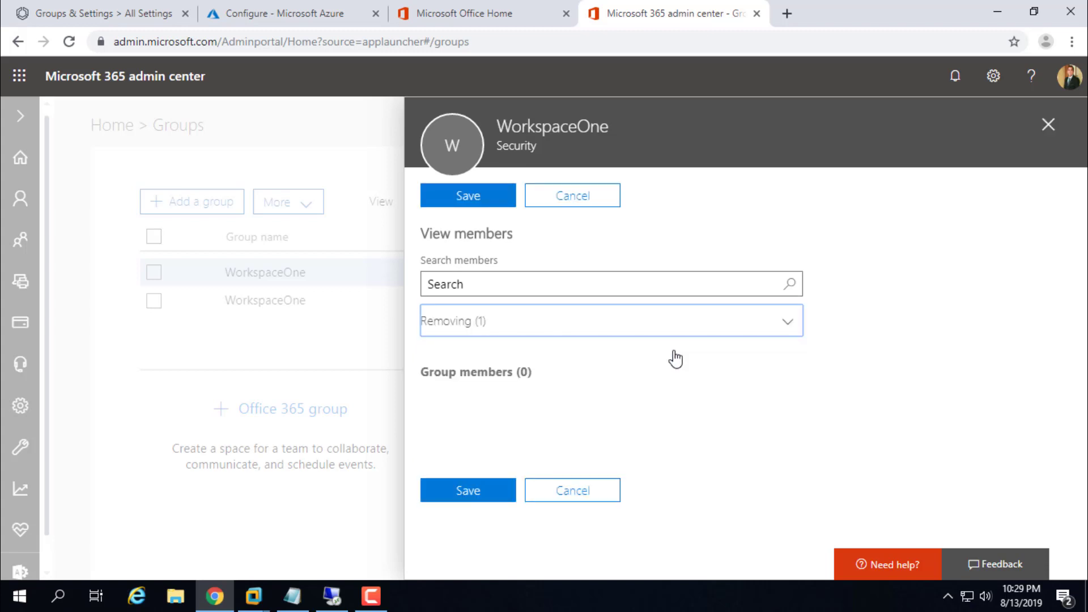
left_click(555, 495)
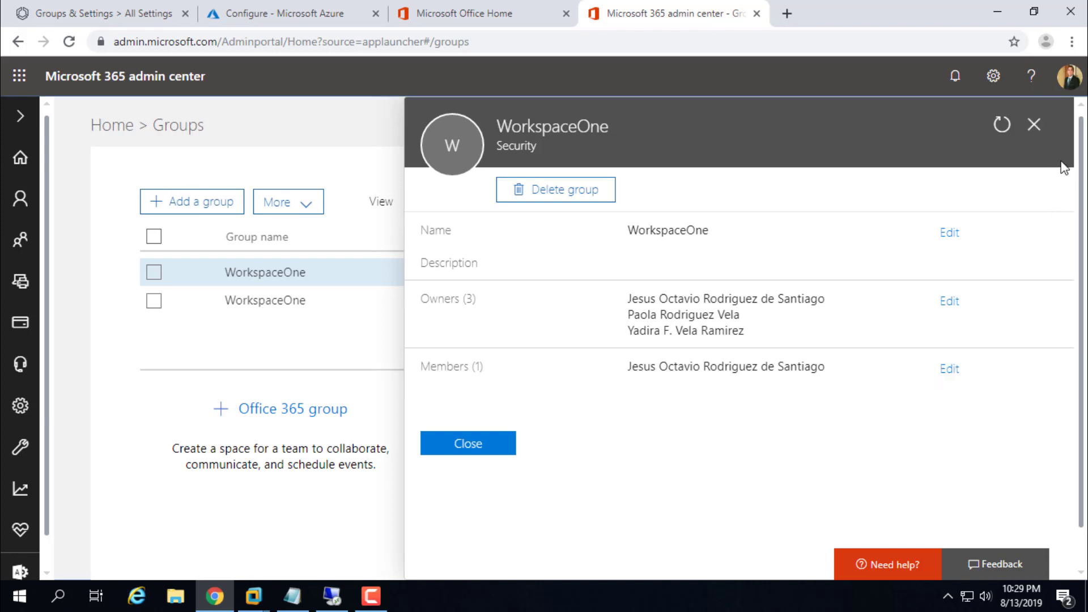
left_click(1034, 125)
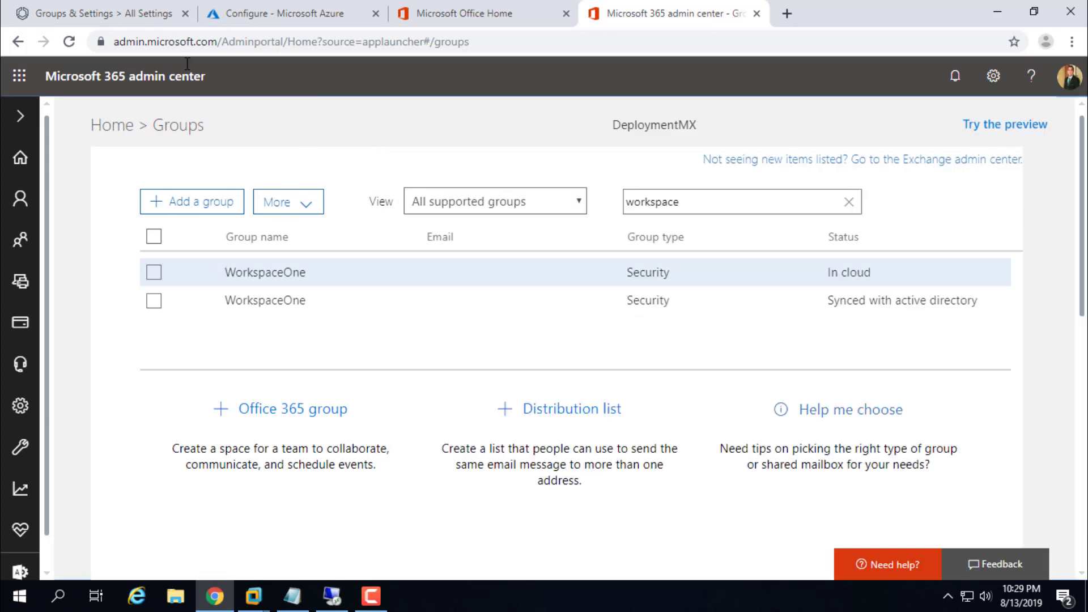
left_click(276, 8)
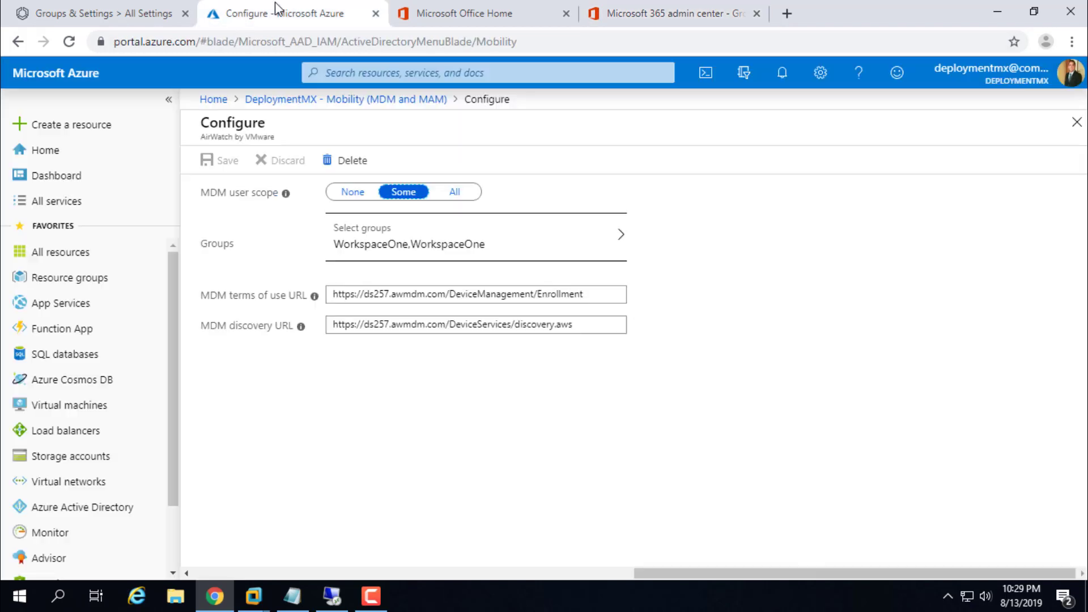
Step: Scope the AirWatch MDM user scope to the WorkspaceOne group
left_click(506, 240)
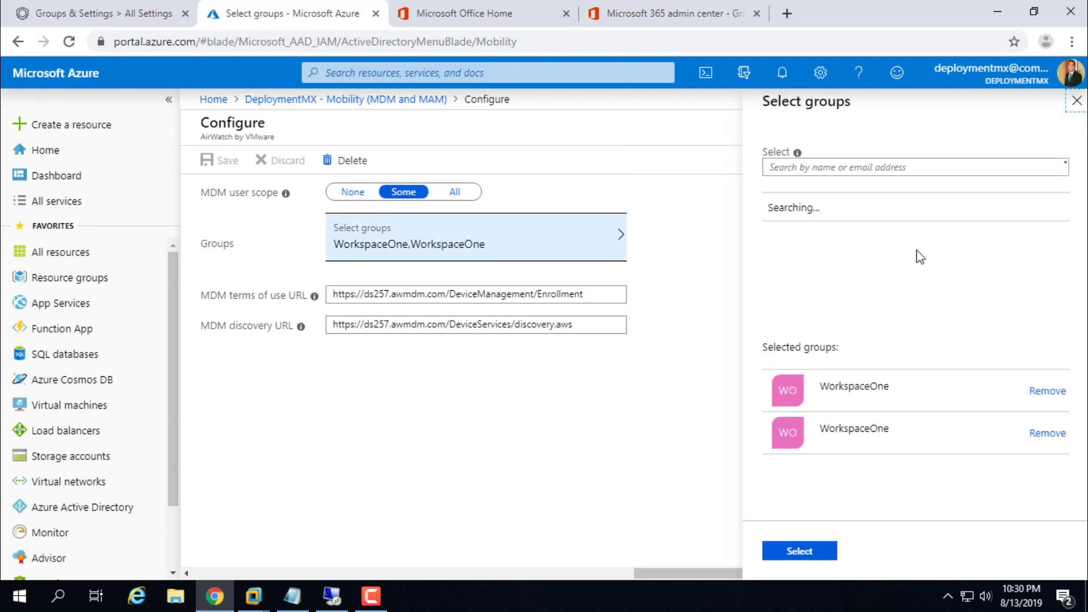
type("works")
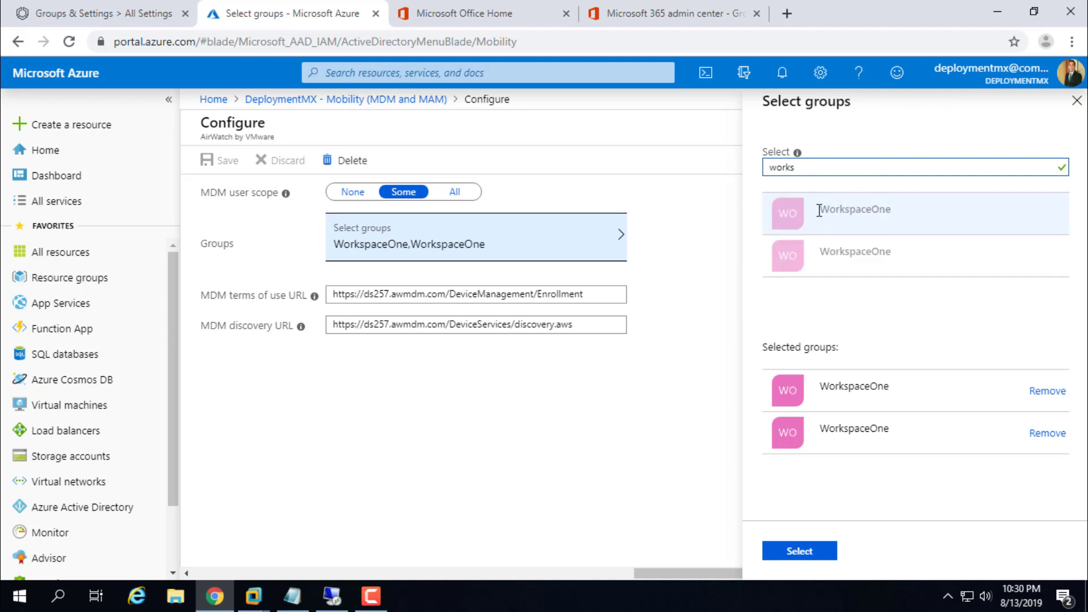
left_click(668, 323)
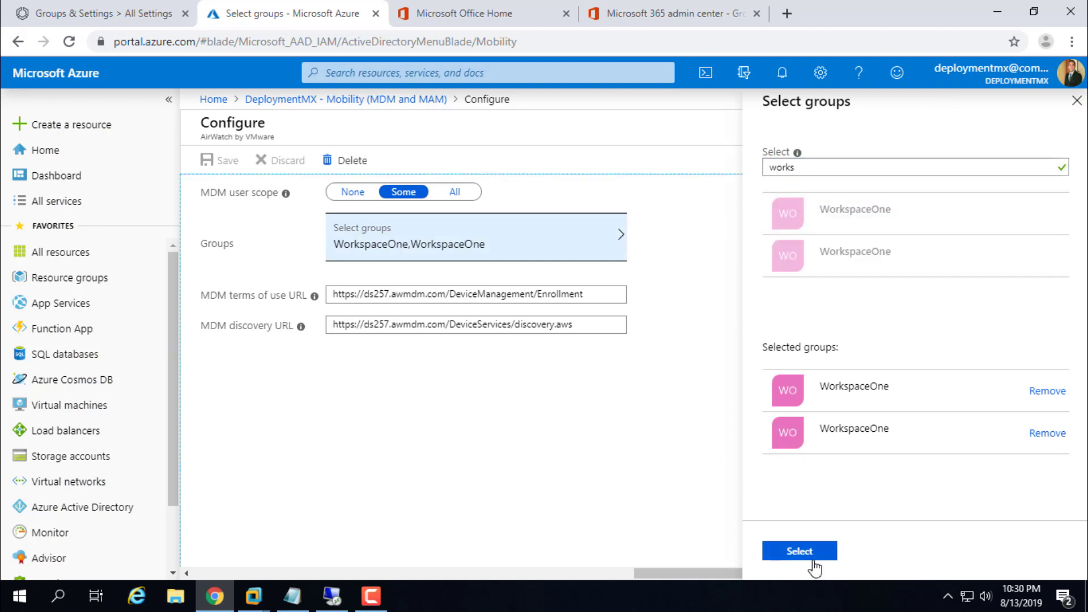
left_click(1077, 100)
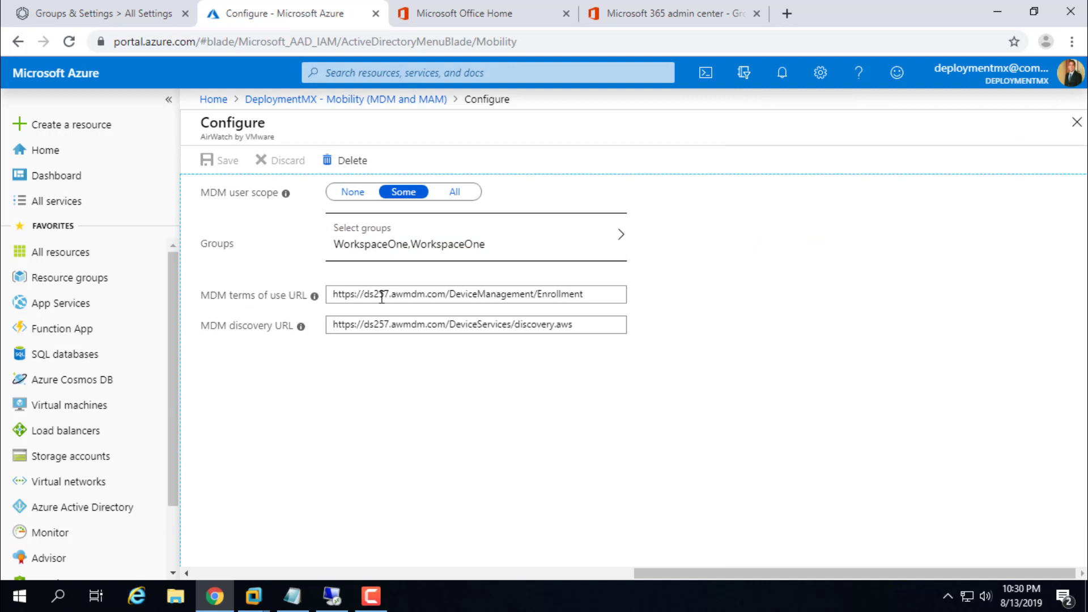
Step: Paste the MDM discovery URL from the setup notes into the discovery URL field
left_click_drag(595, 296, 306, 281)
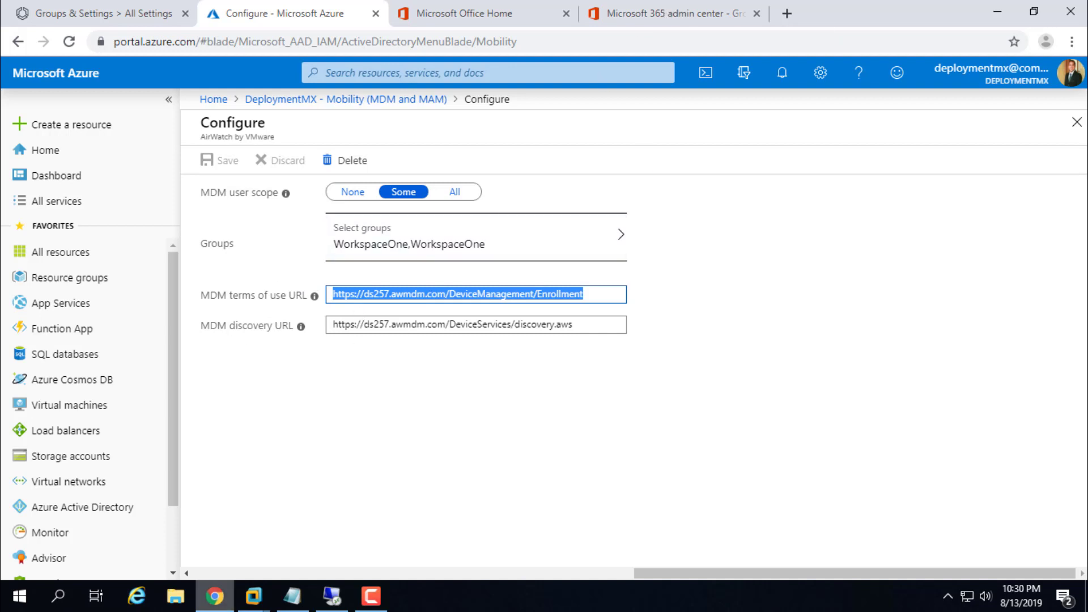
left_click(292, 596)
left_click_drag(990, 95, 623, 95)
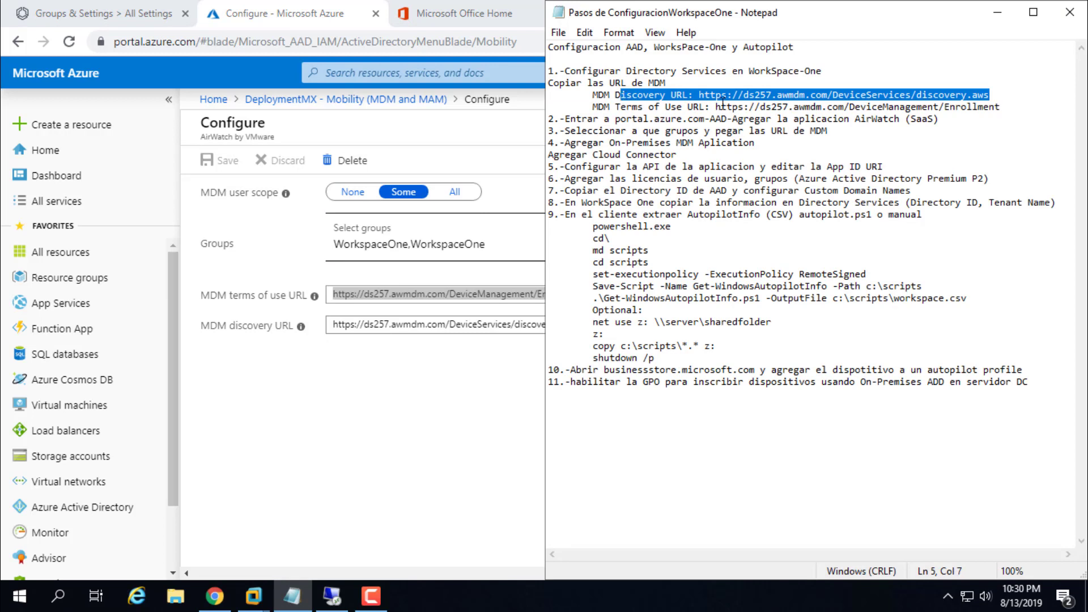
left_click(712, 104)
left_click_drag(701, 94, 992, 95)
key("ctrl+c")
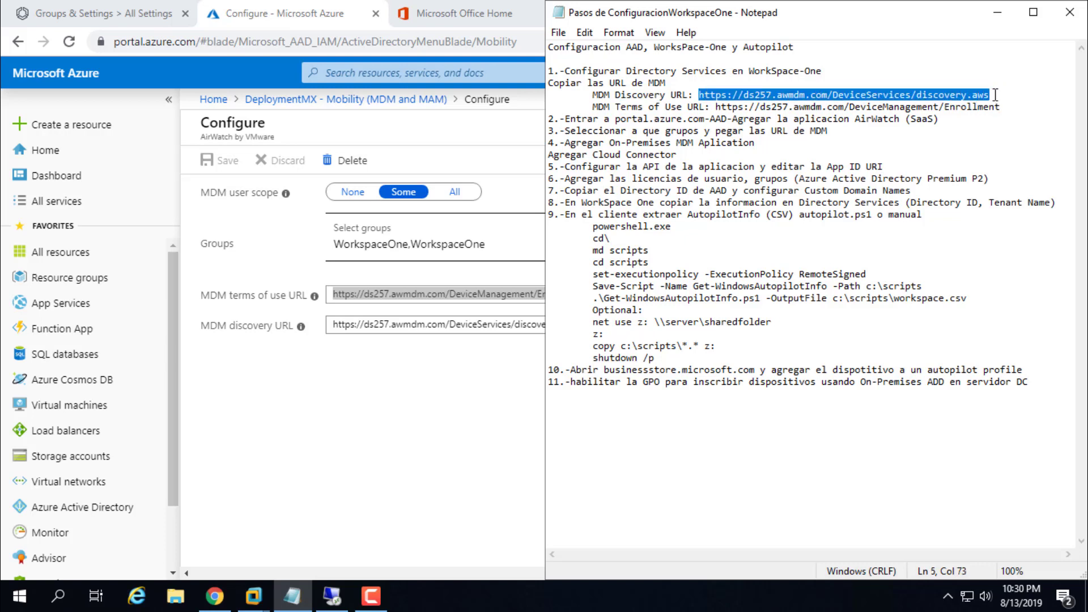
left_click(336, 321)
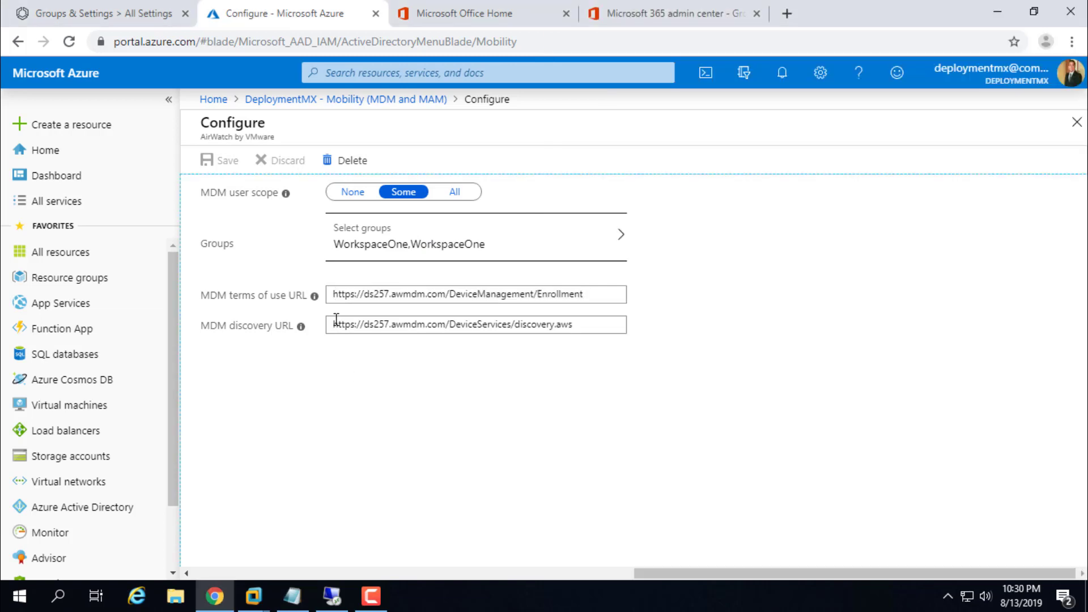
left_click_drag(335, 326, 602, 312)
key("ctrl+v")
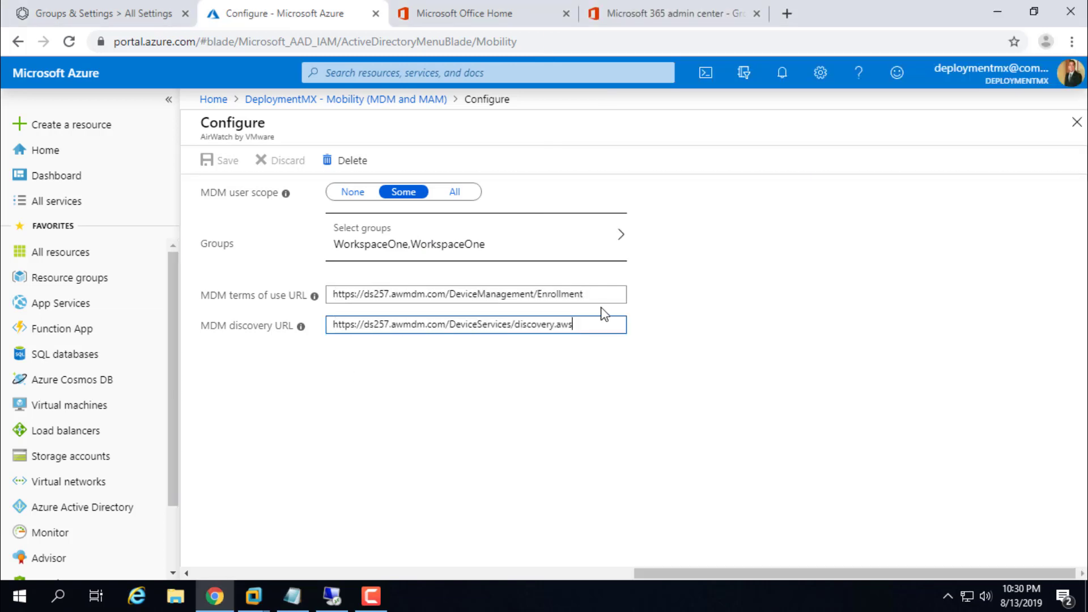
Step: Paste the MDM terms of use URL from the setup notes into the terms of use field
left_click(292, 595)
mouse_move(718, 107)
left_mouse_down()
mouse_move(930, 96)
mouse_move(1003, 113)
mouse_move(728, 120)
mouse_move(720, 107)
left_mouse_up()
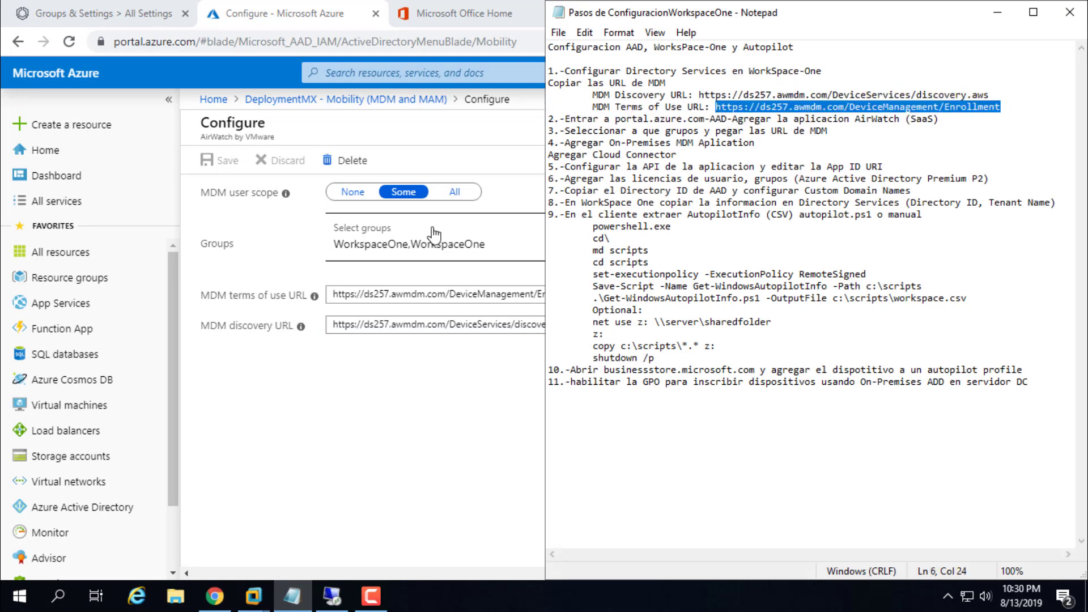
left_click(392, 293)
left_click_drag(330, 294, 622, 295)
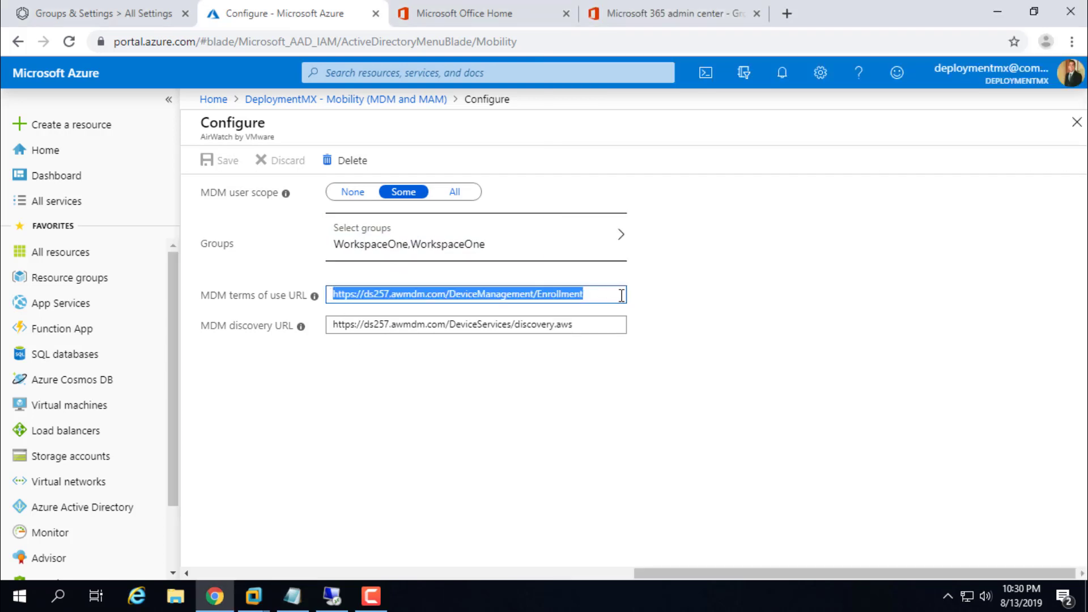
type("https://ds257.awmdm.com/DeviceManagement/Enrollment")
left_click(680, 275)
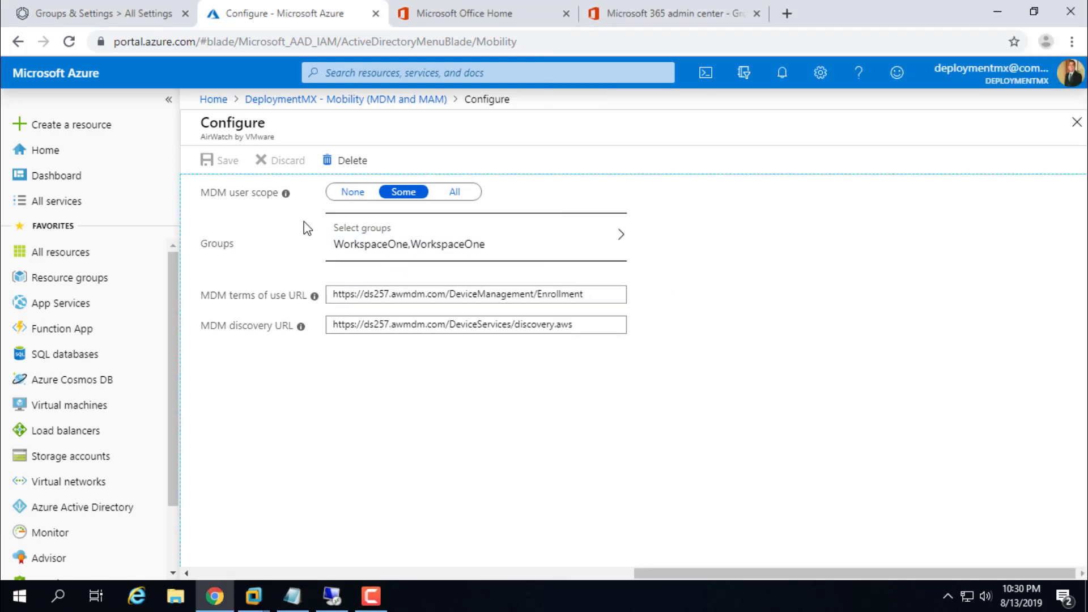
Step: Open the On-premises MDM application from the Mobility list and check its terms-of-use and discovery URLs
left_click(378, 104)
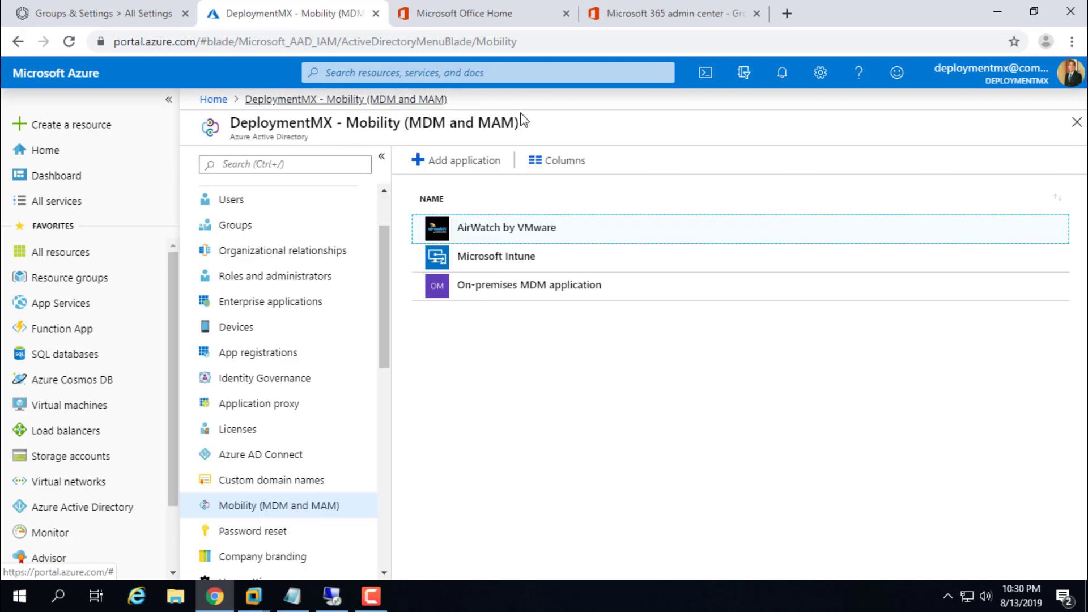
left_click(463, 167)
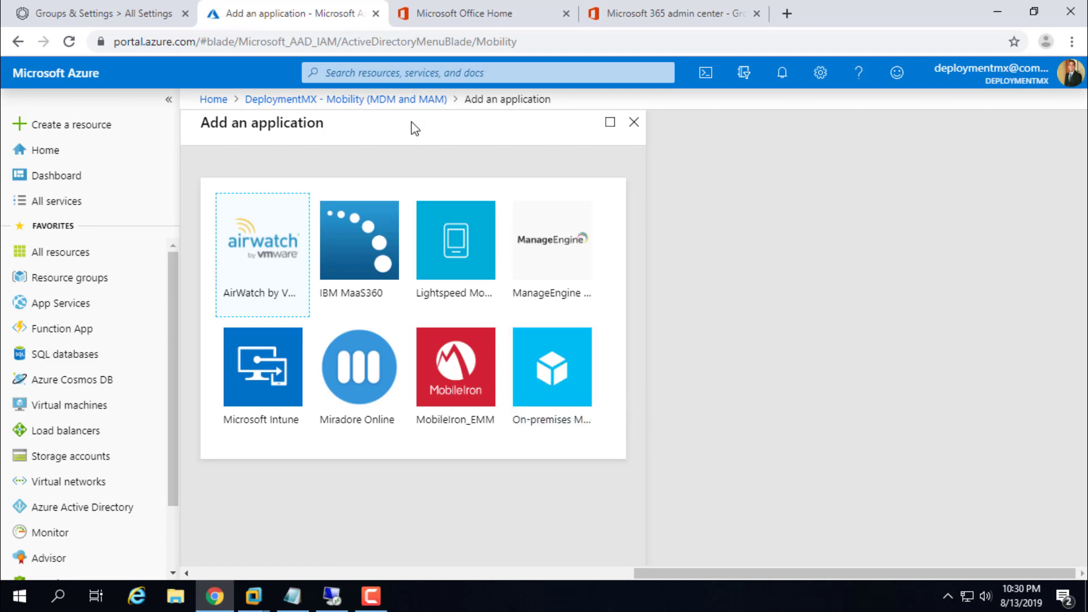
left_click(389, 100)
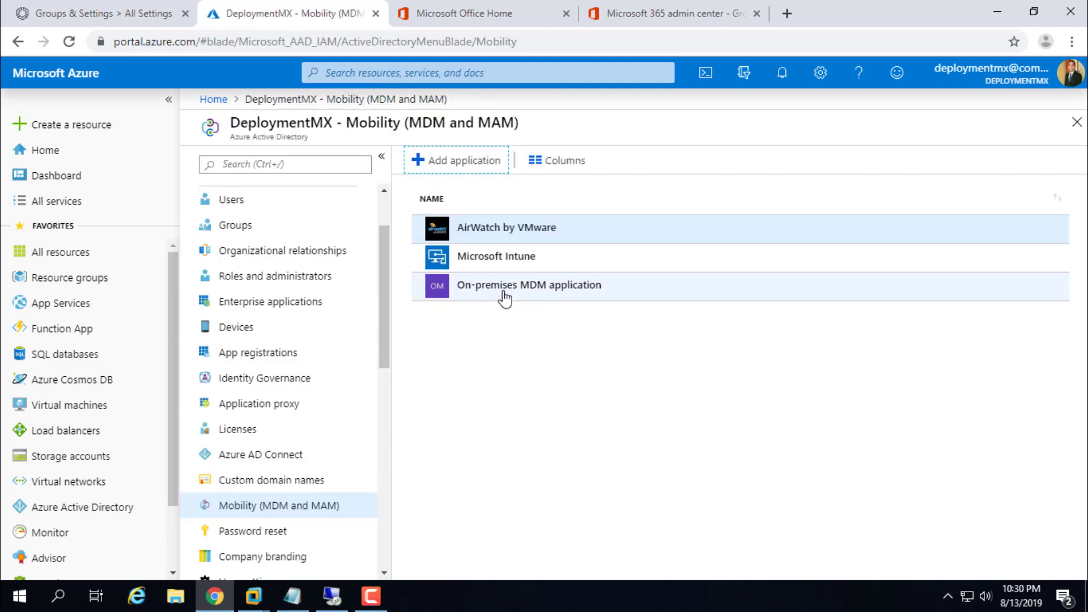
left_click(504, 292)
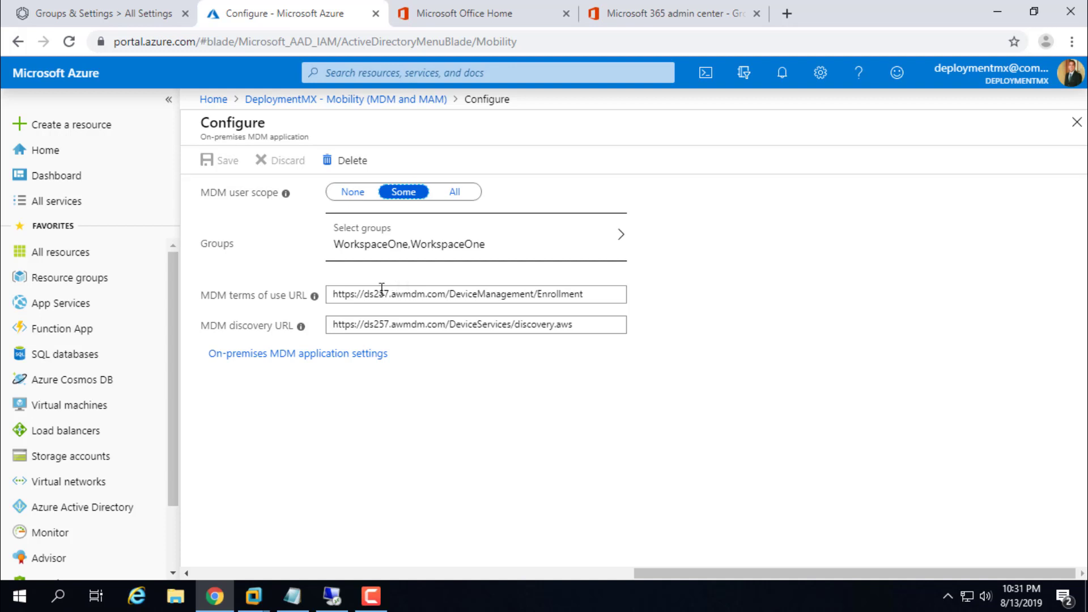
left_click_drag(333, 294, 599, 285)
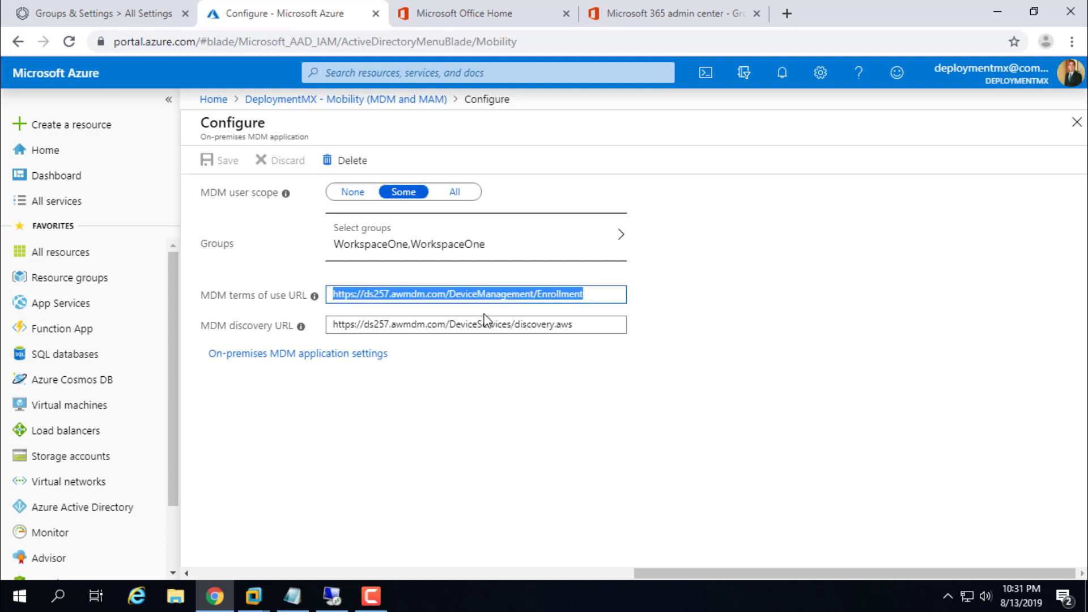
left_click_drag(333, 324, 585, 334)
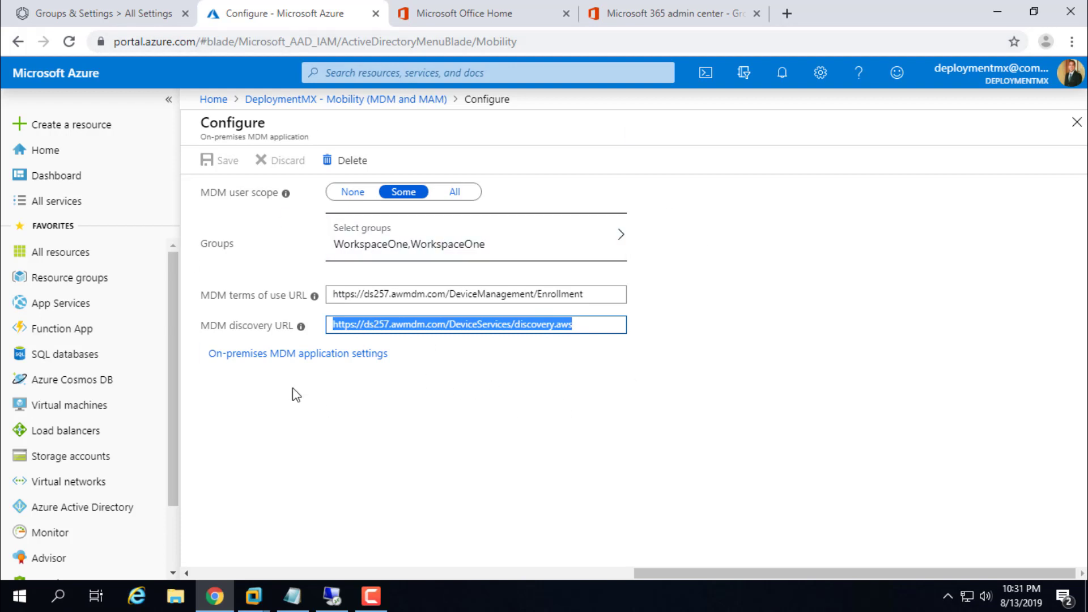
left_click(340, 434)
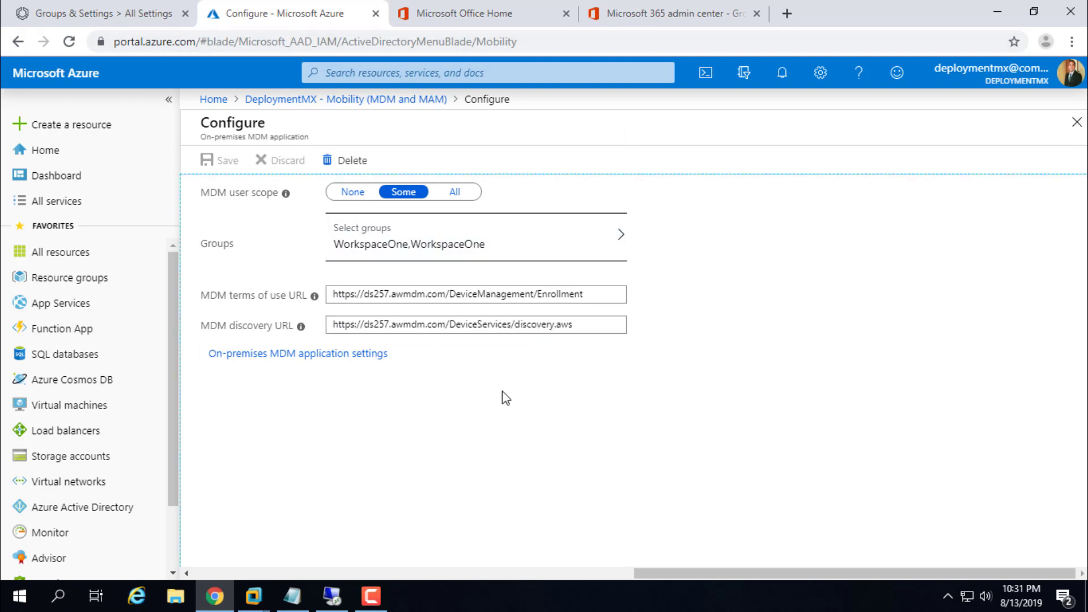
left_click(282, 357)
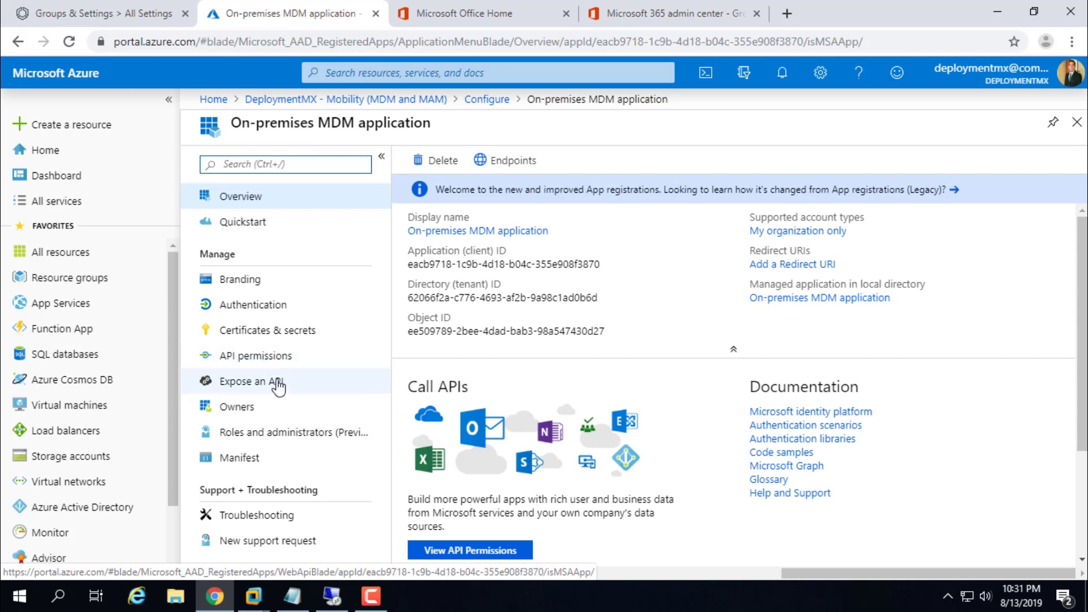
left_click(277, 384)
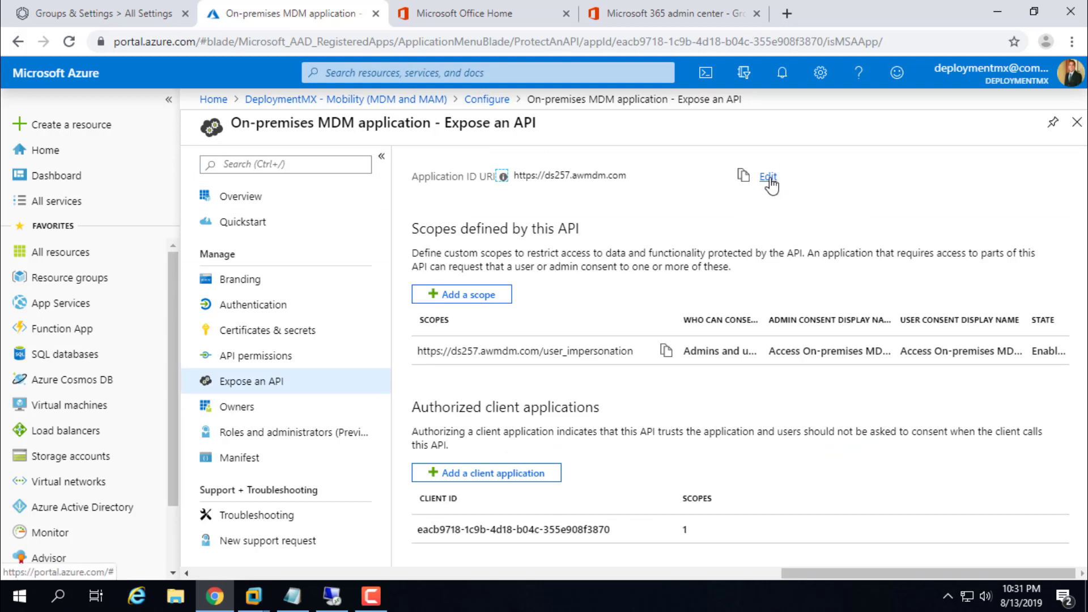
left_click_drag(628, 176, 519, 179)
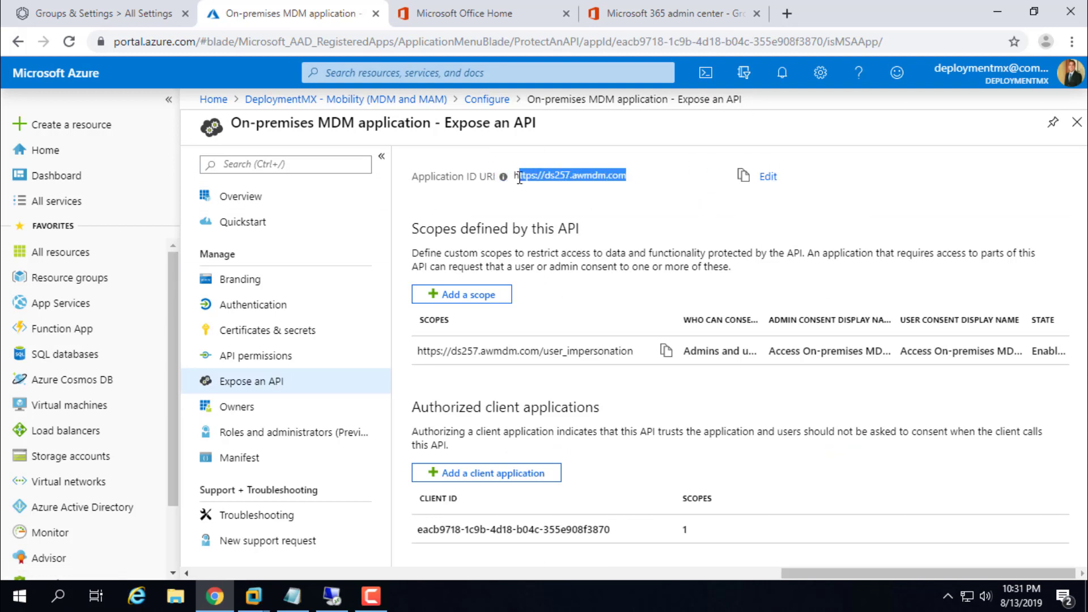
left_click(767, 177)
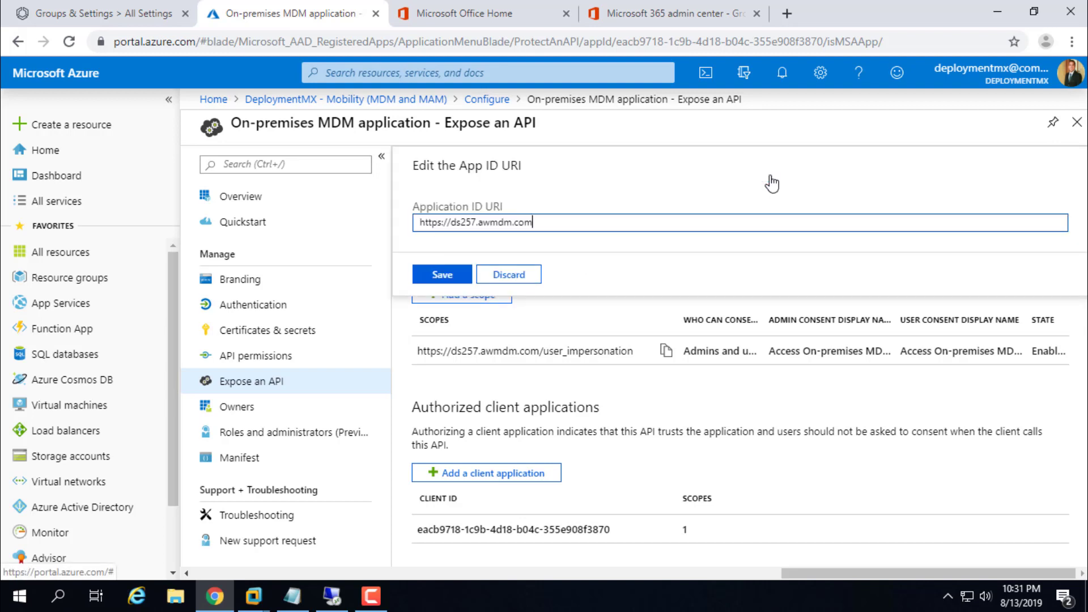
left_click_drag(550, 221, 390, 229)
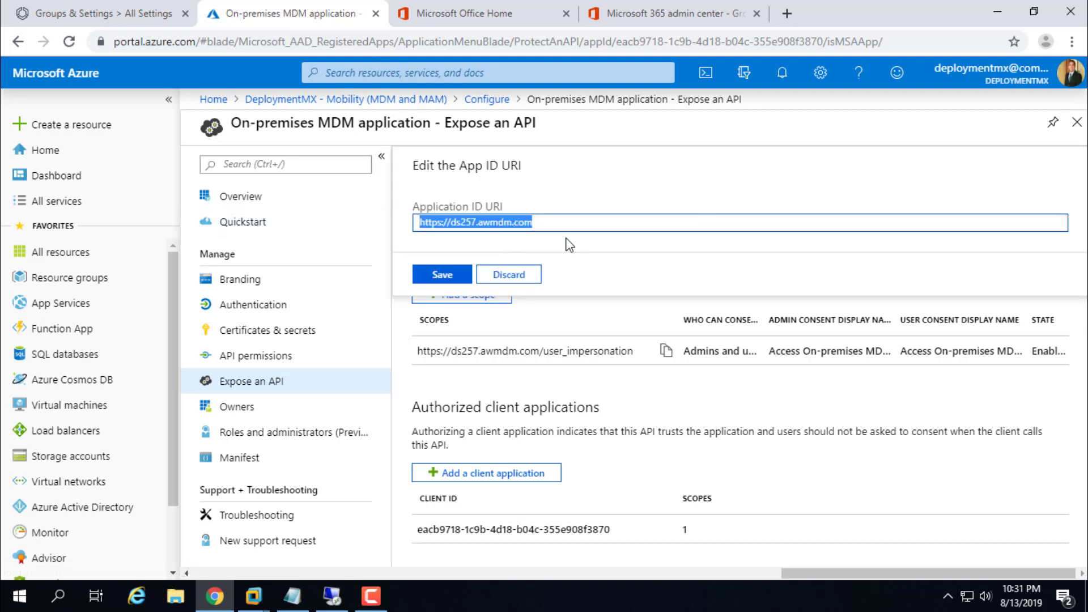
left_click(596, 253)
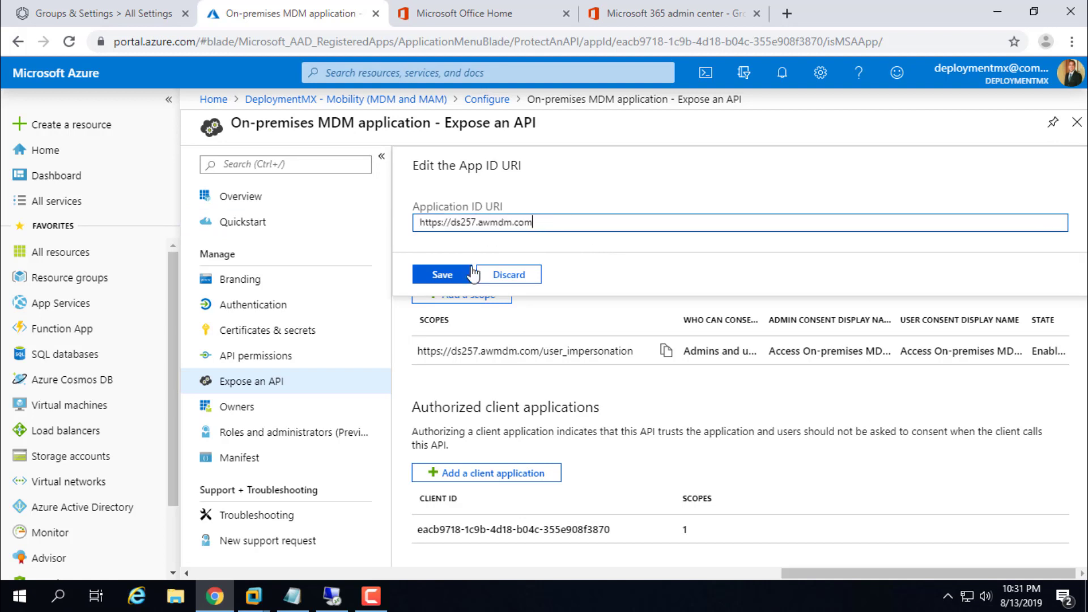
left_click(445, 278)
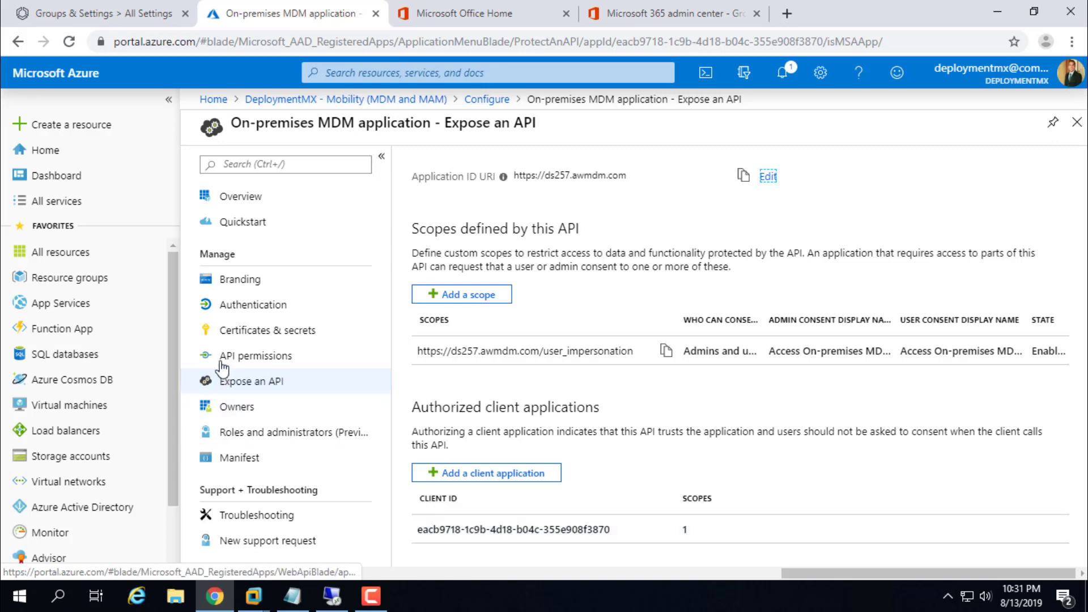
left_click(270, 366)
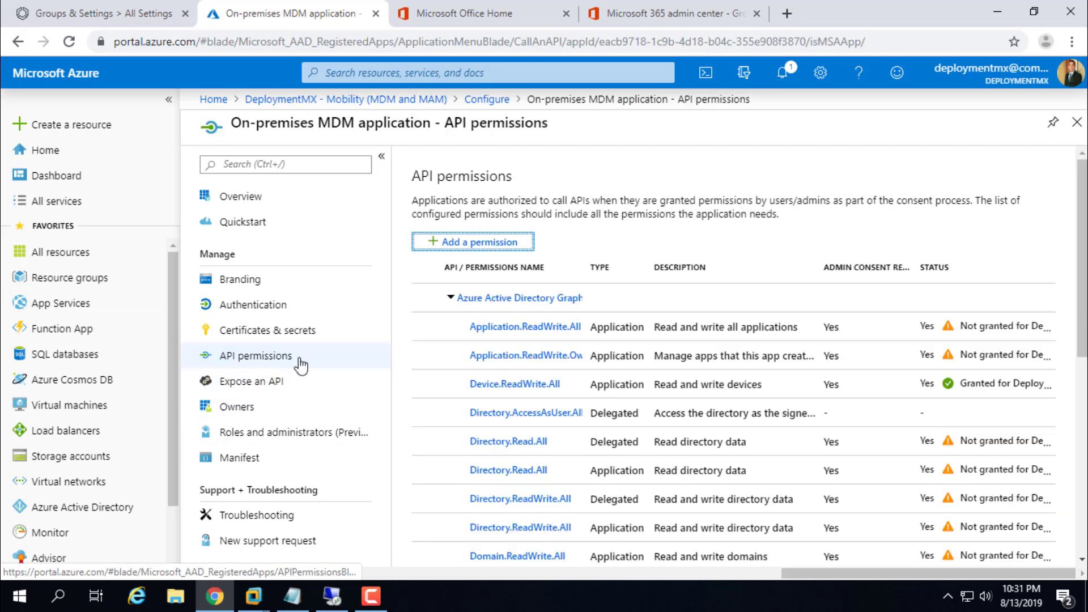
left_click(522, 389)
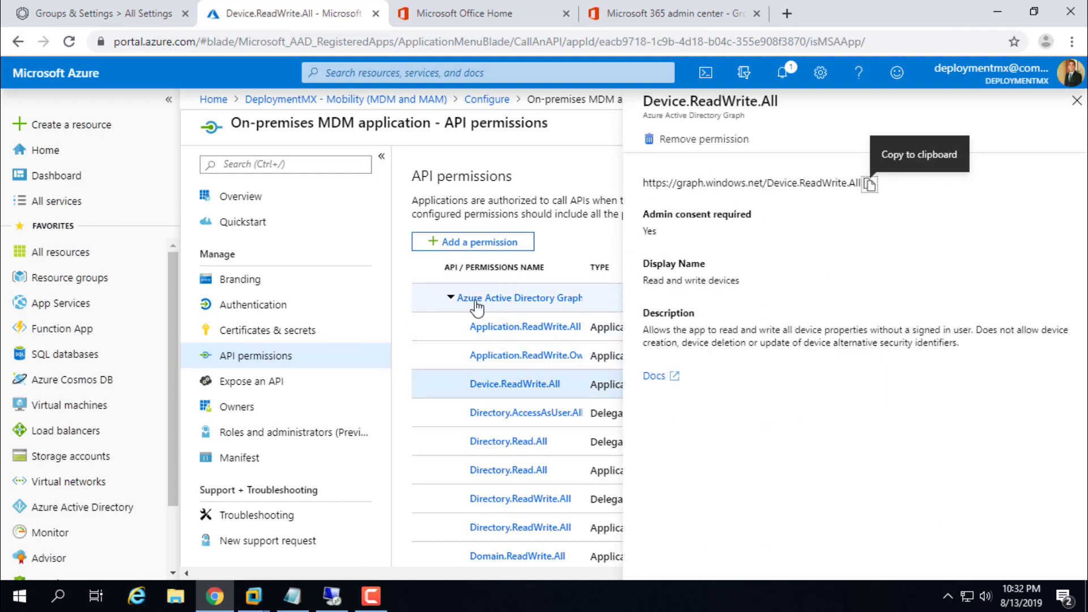
left_click(470, 243)
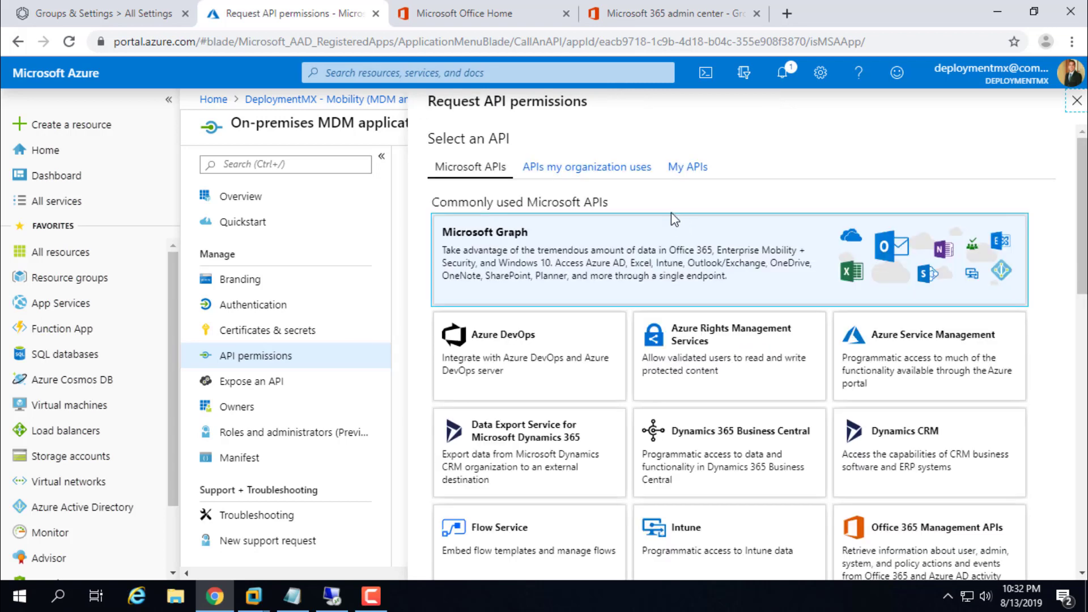
scroll(598, 363, "down", 1)
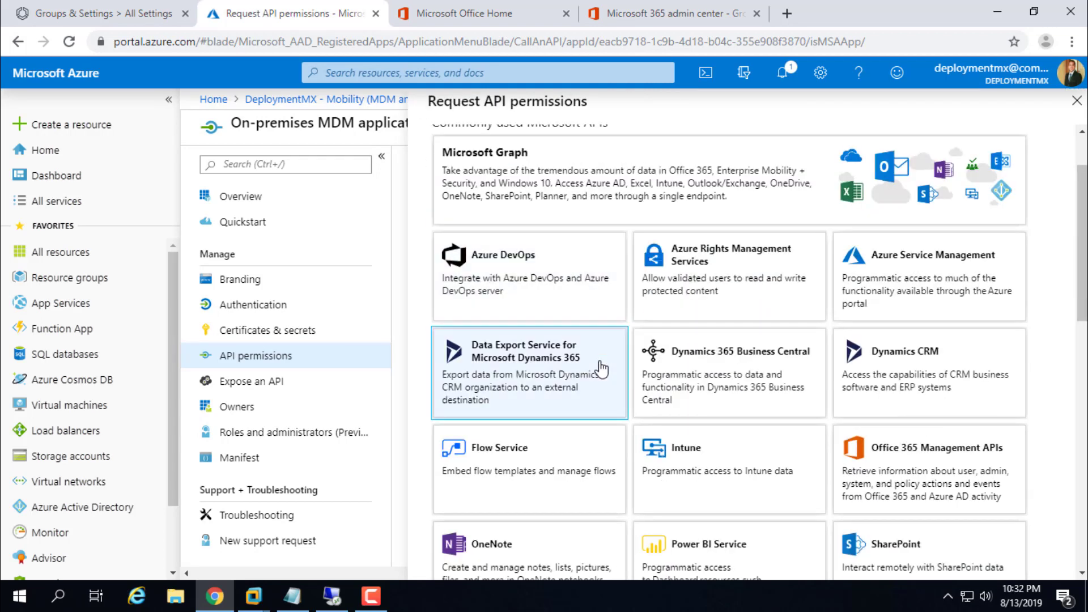
scroll(601, 369, "down", 2)
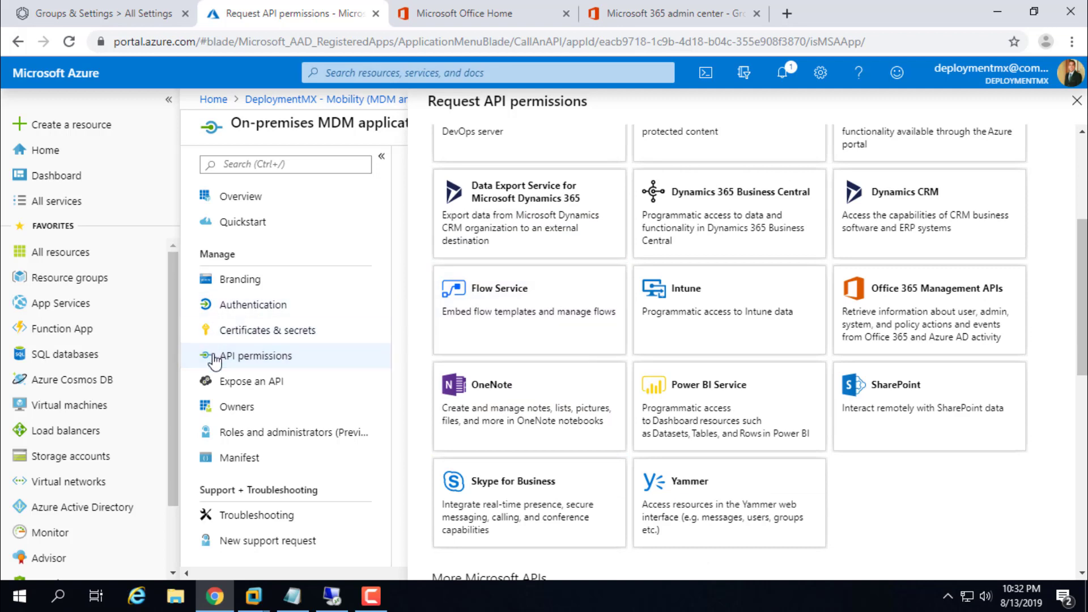
left_click(225, 380)
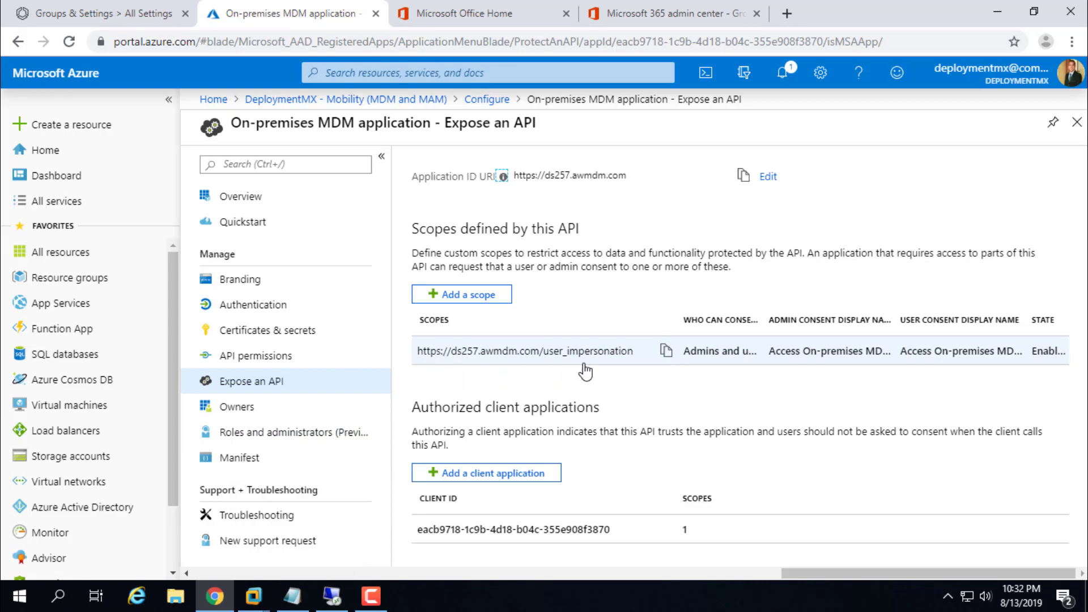
left_click(332, 596)
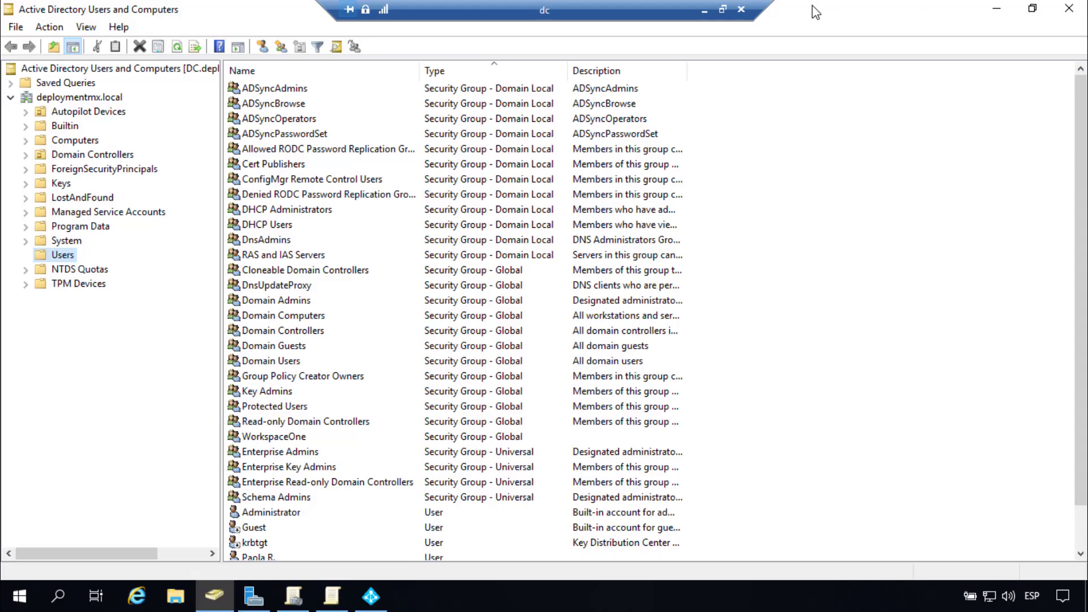
left_click(703, 11)
left_click(292, 596)
left_click(751, 119)
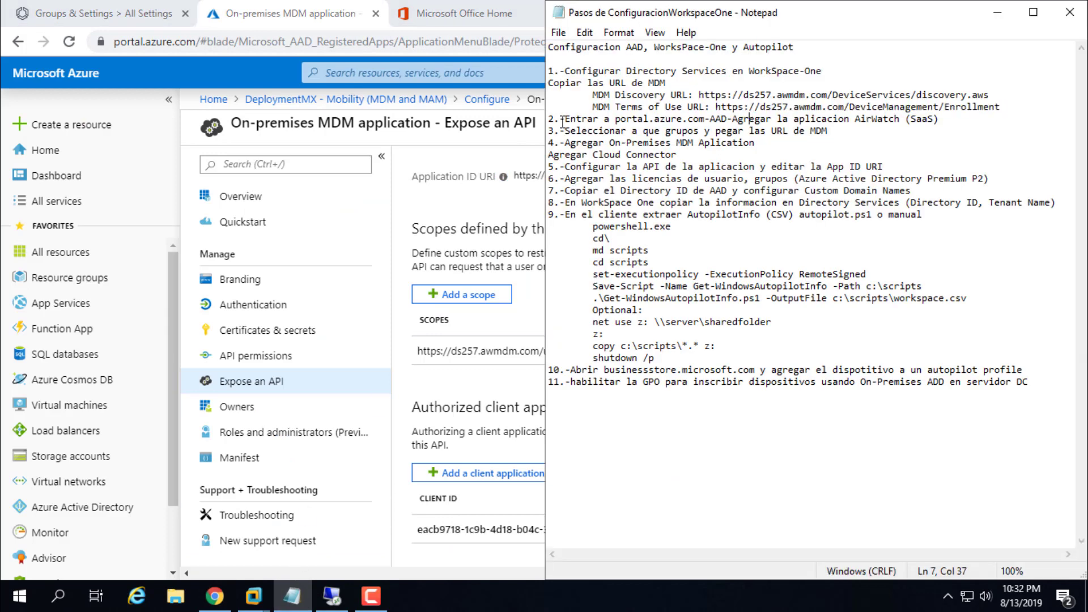
left_click_drag(566, 131, 834, 133)
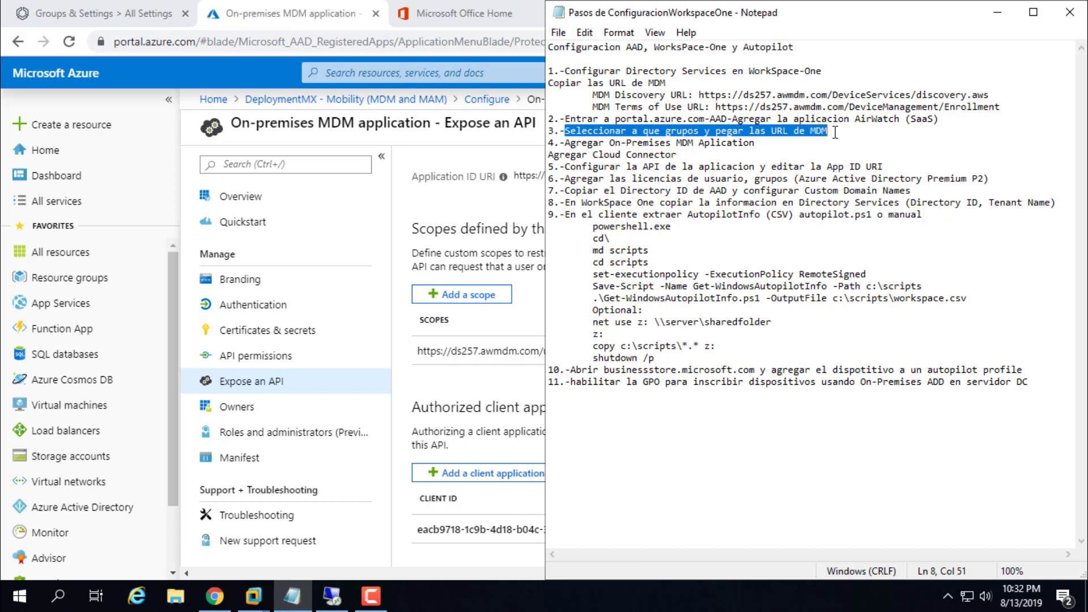
left_click(629, 143)
left_click_drag(561, 143, 760, 141)
left_click_drag(548, 155, 693, 158)
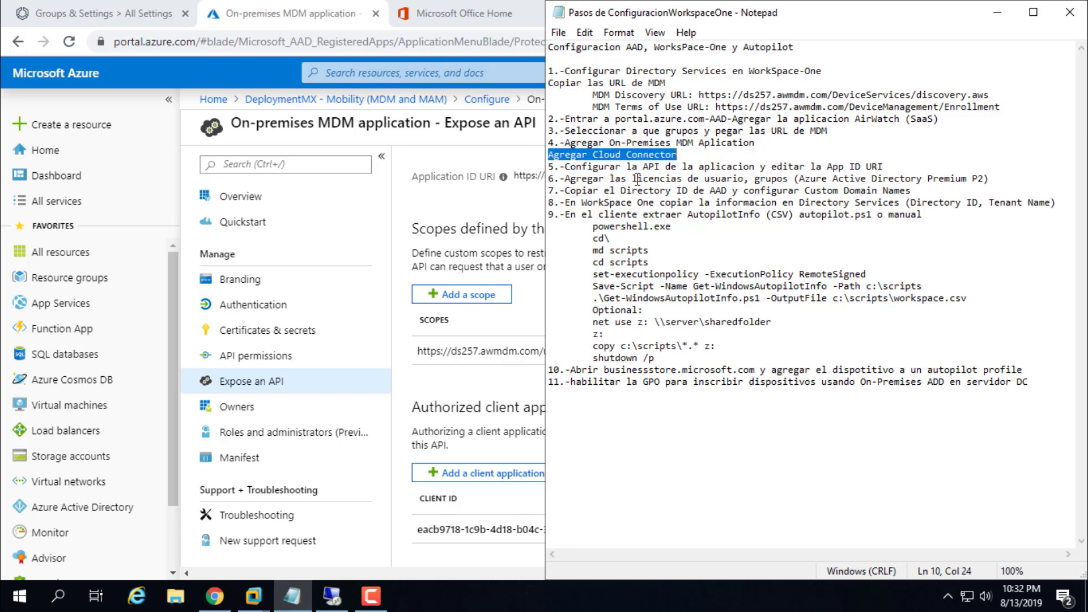
left_click(520, 608)
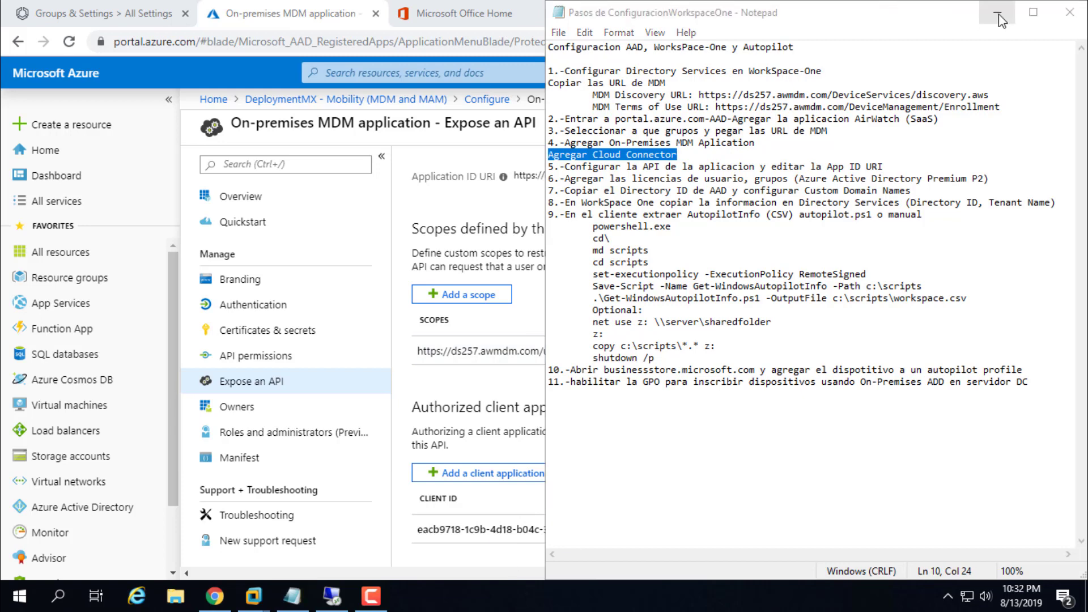
left_click(214, 595)
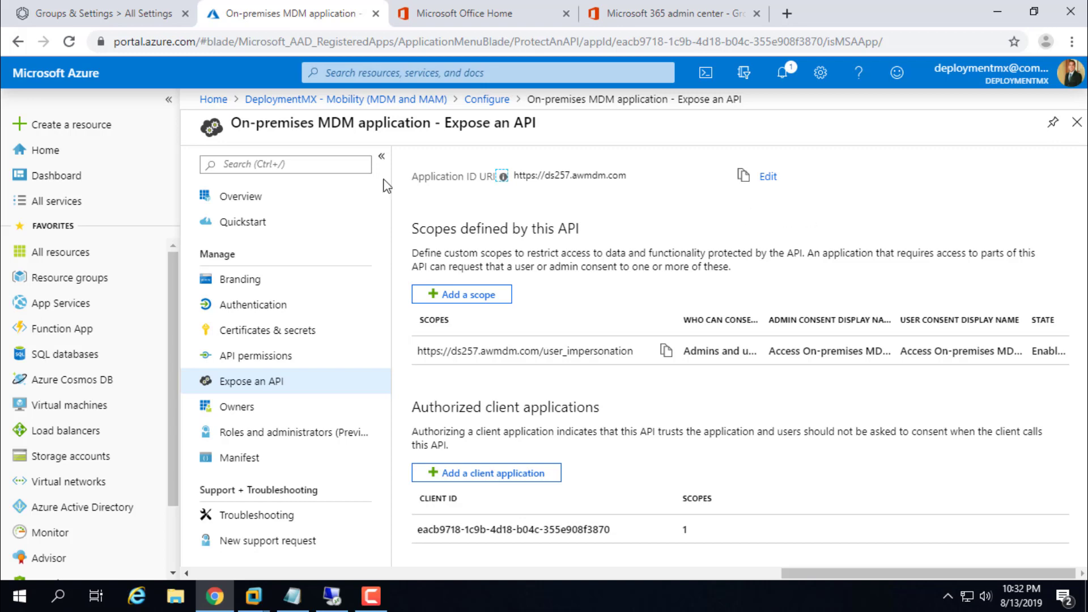
Step: In Workspace ONE's Cloud Connector settings, open the installer download dialog and close it without downloading
left_click(114, 11)
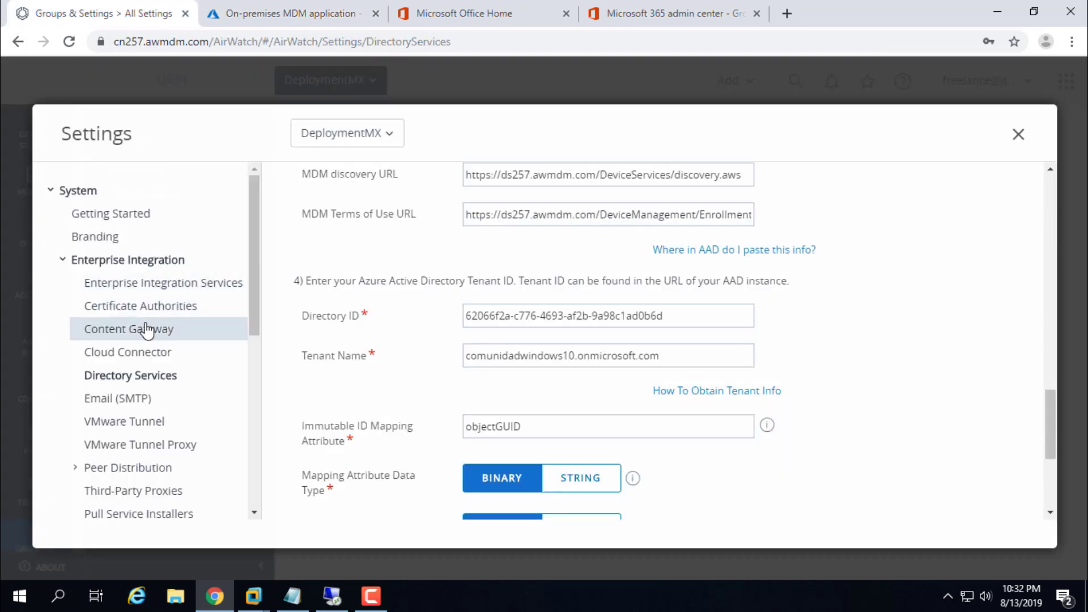
left_click(132, 357)
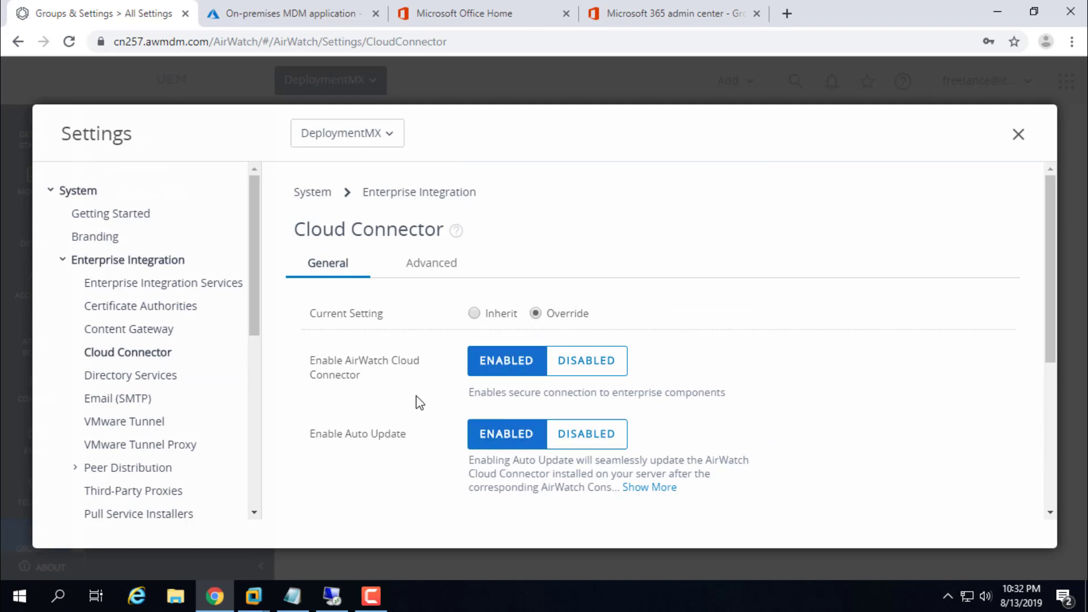
scroll(420, 402, "down", 5)
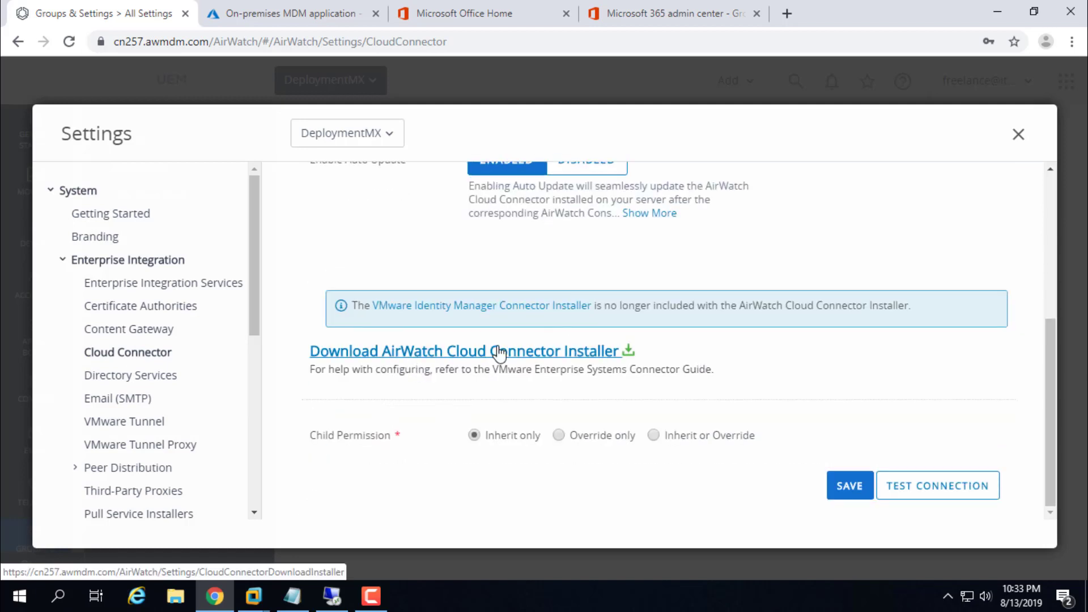
left_click(509, 360)
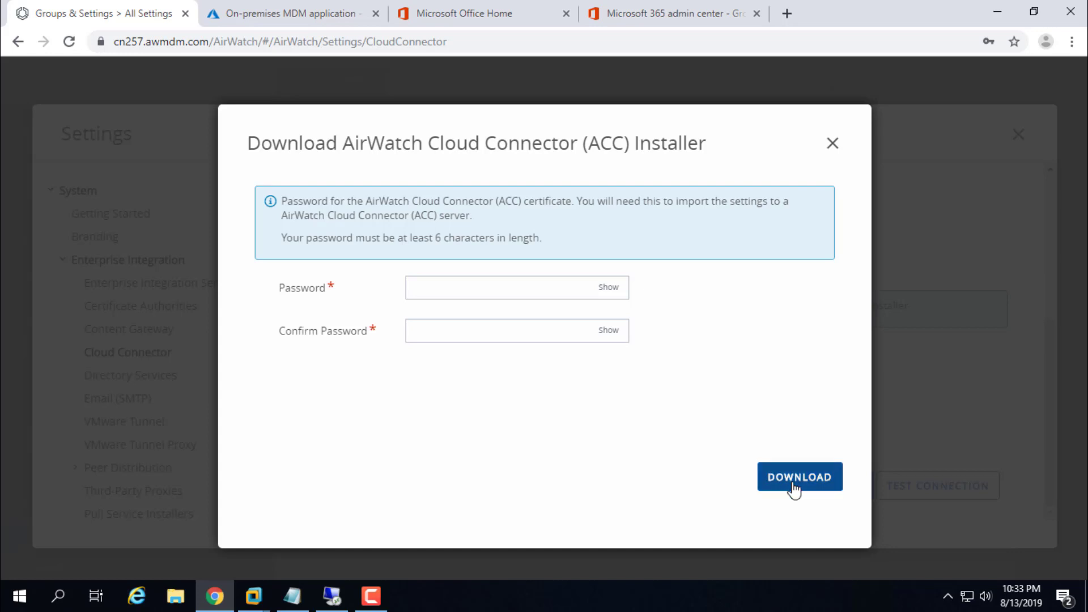
left_click(831, 146)
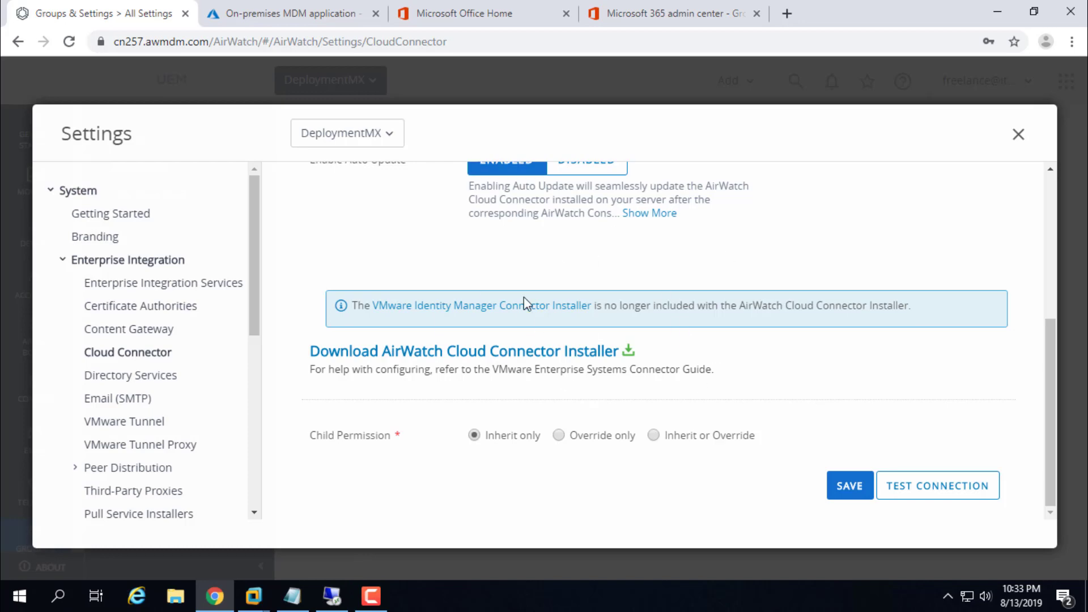
left_click(331, 595)
Step: Launch the AirWatch Cloud Connector 19.5.0.0 installer from the dc server desktop, then minimize the RDP session
left_click(1069, 9)
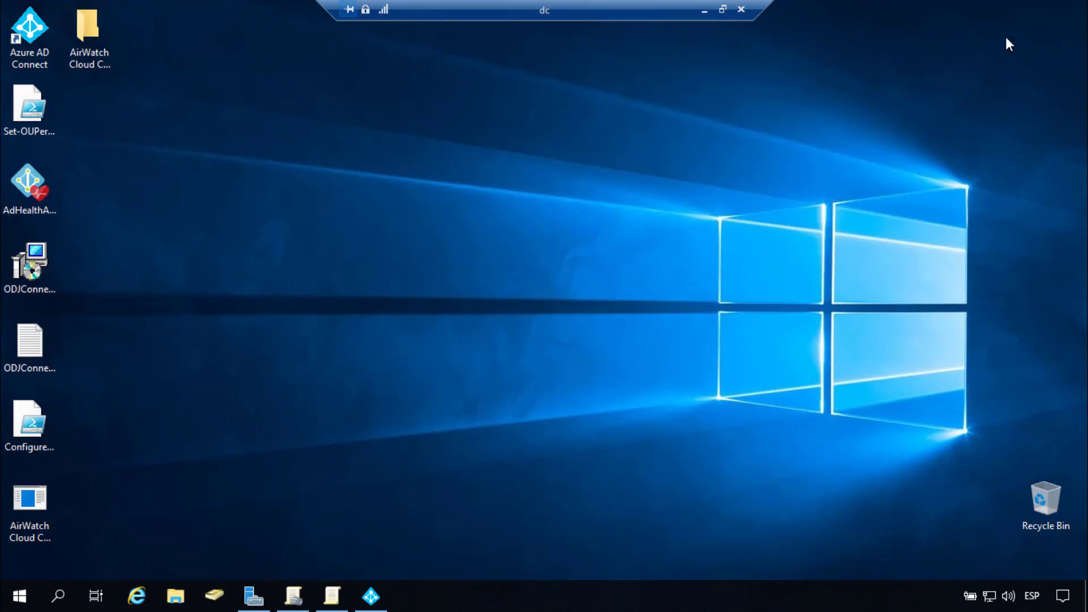
left_click(79, 52)
double_click(16, 493)
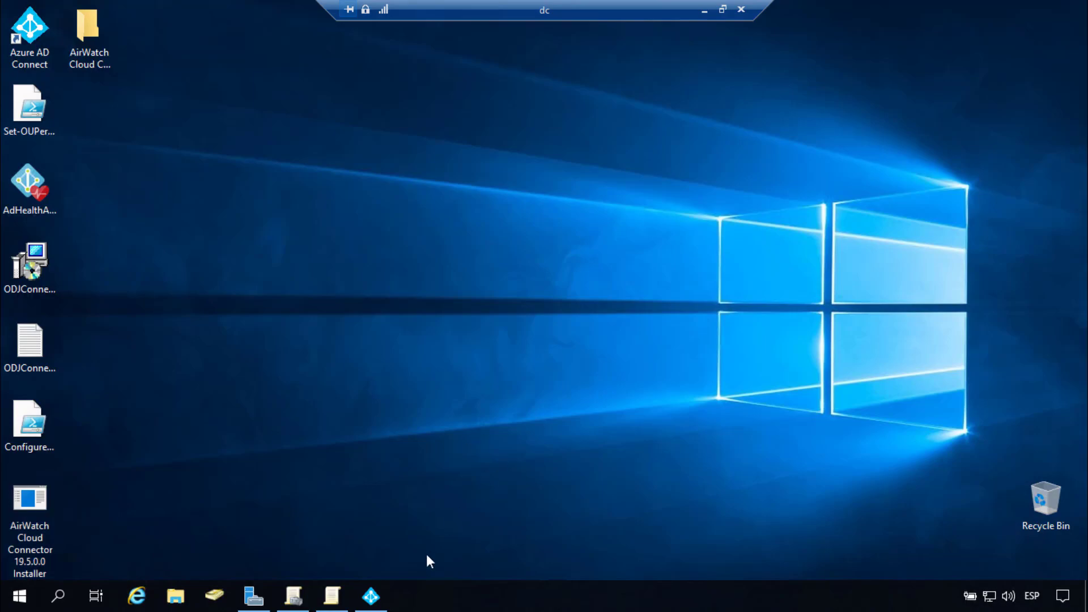
left_click(706, 10)
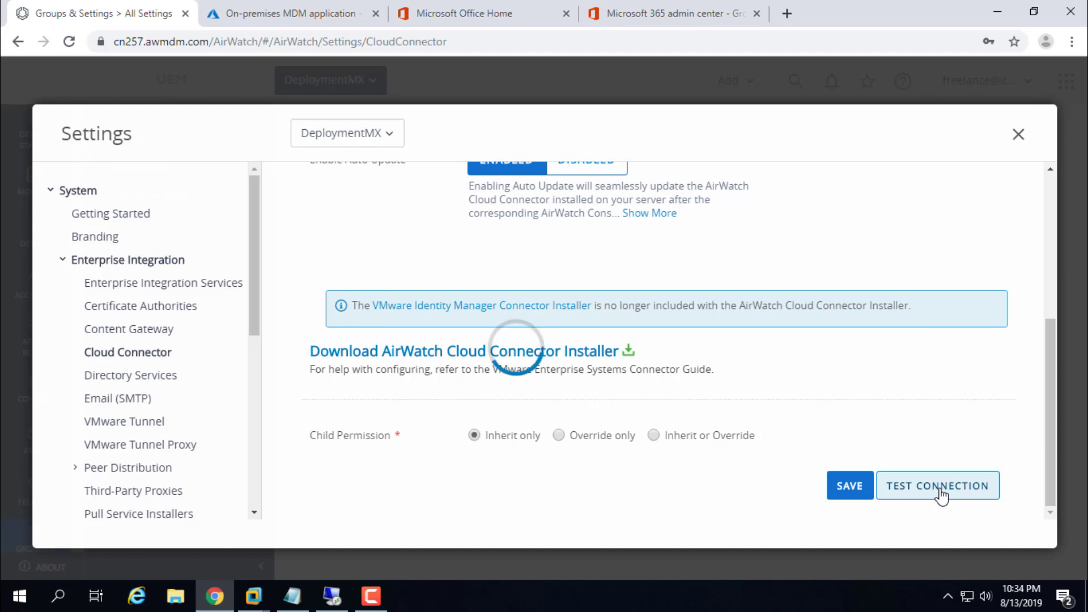
Step: While the connection test runs, review the App ID URI, user licence and Azure AD Premium P2 notes
scroll(539, 396, "up", 4)
scroll(605, 397, "down", 3)
scroll(605, 398, "down", 2)
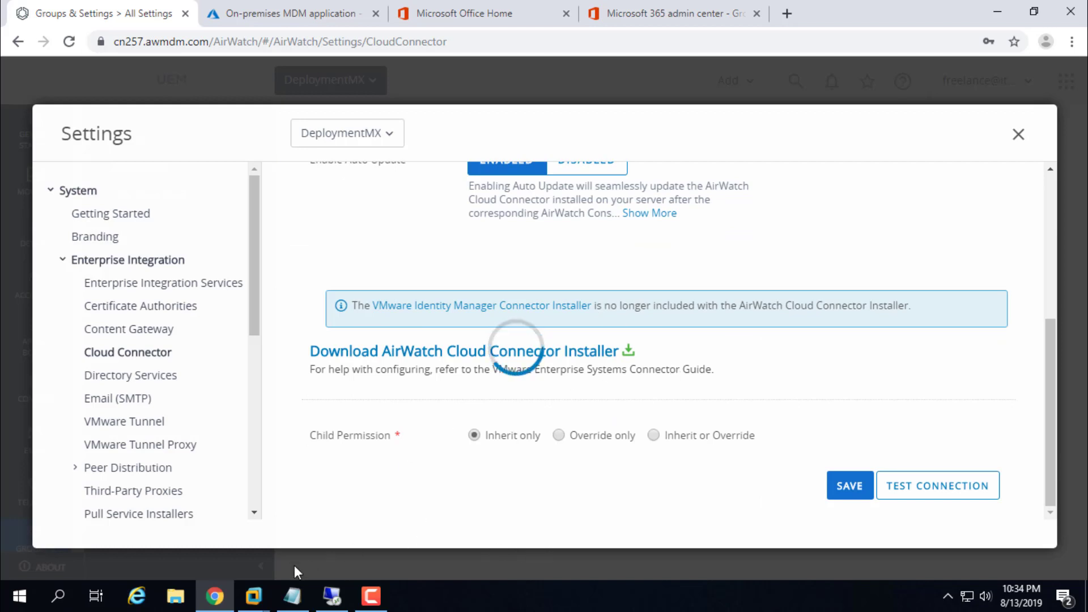
left_click(286, 599)
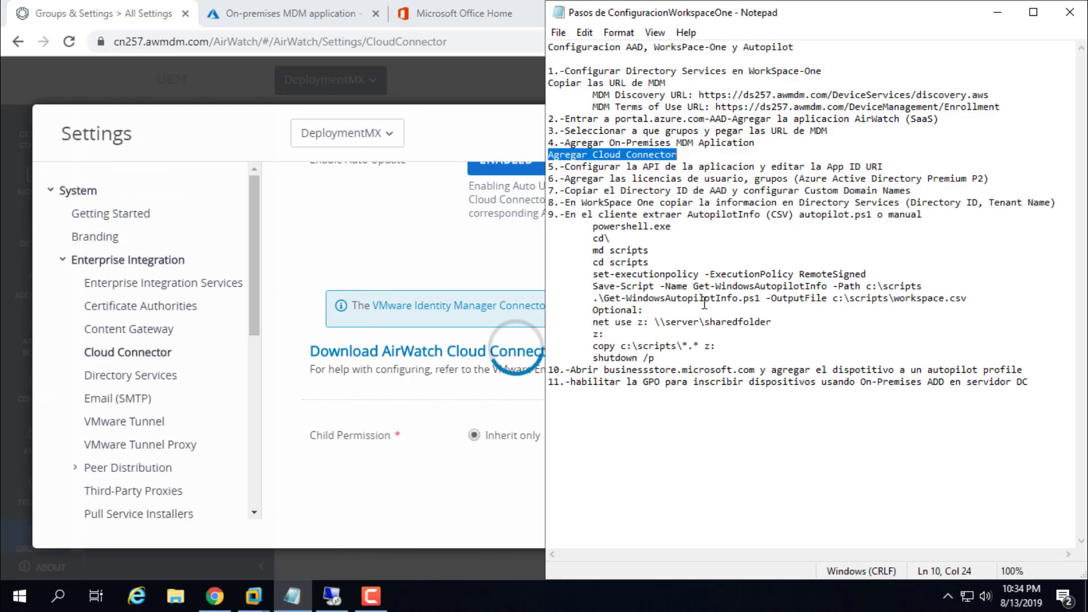
left_click_drag(565, 167, 888, 172)
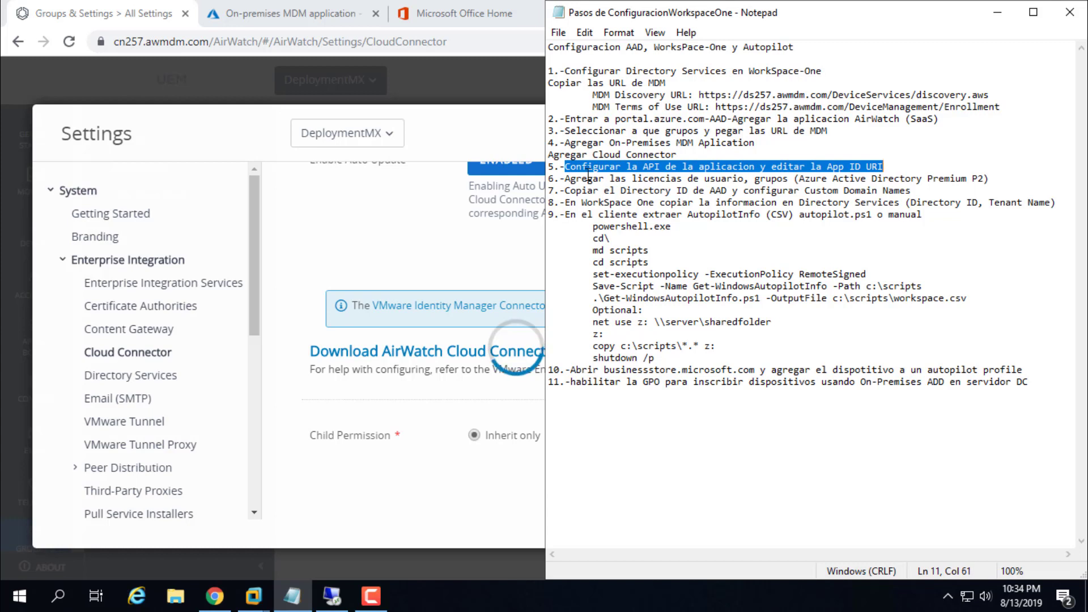
left_click_drag(565, 179, 824, 184)
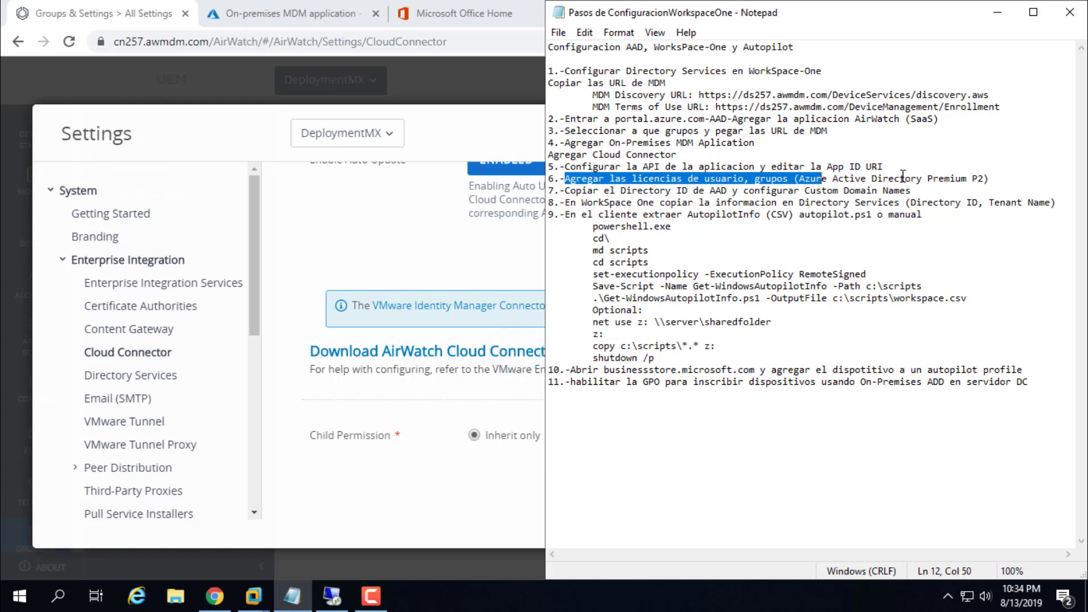
left_click_drag(905, 179, 984, 179)
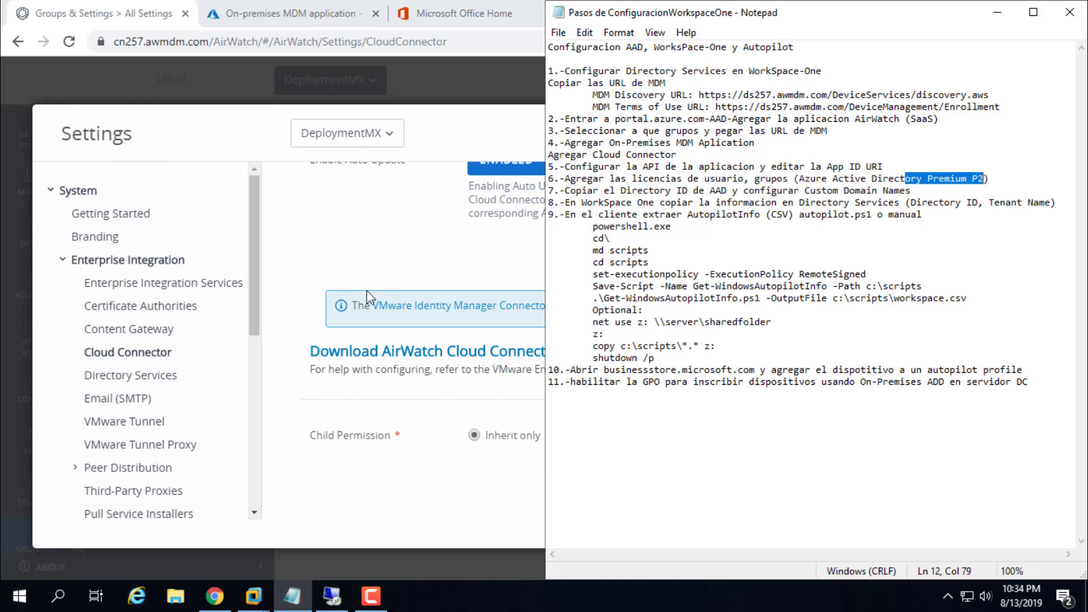
left_click(269, 370)
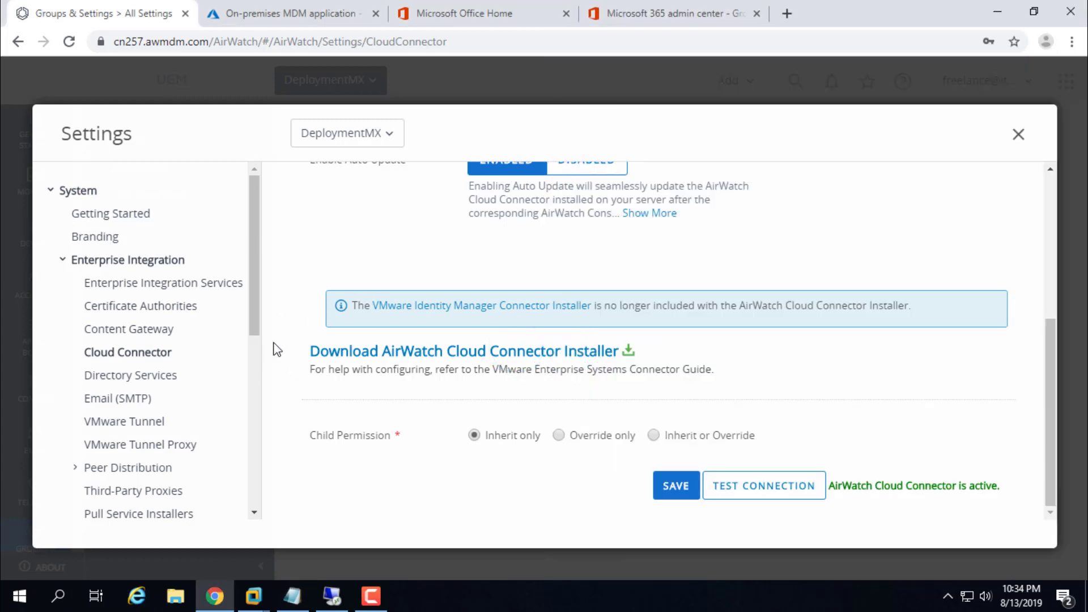
Step: In the Azure portal, open the members of the WorkspaceOne group licensed for Azure AD Premium P2
left_click(315, 12)
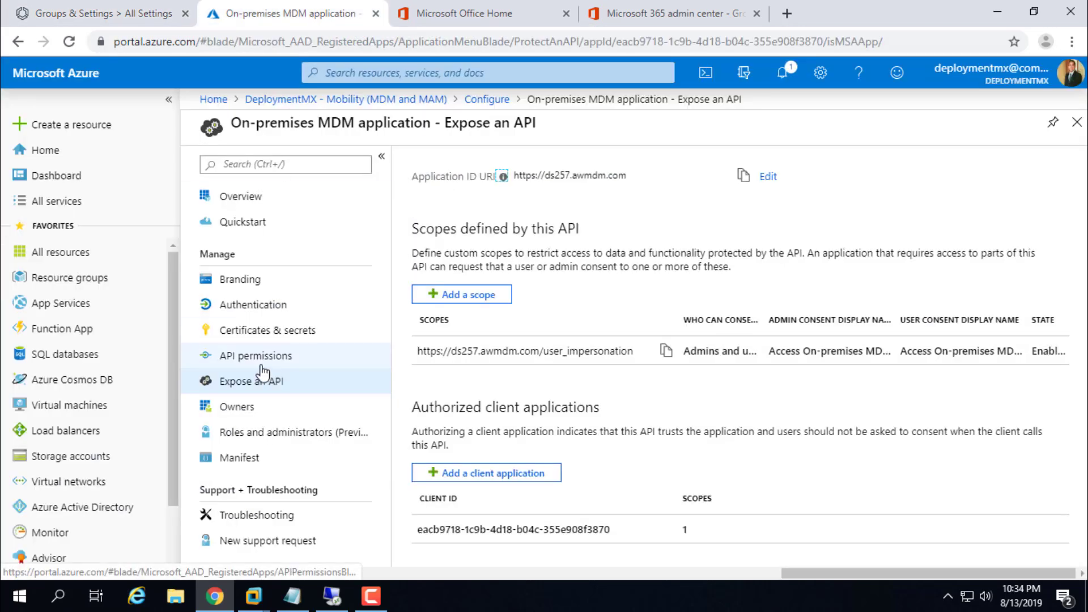
left_click(55, 517)
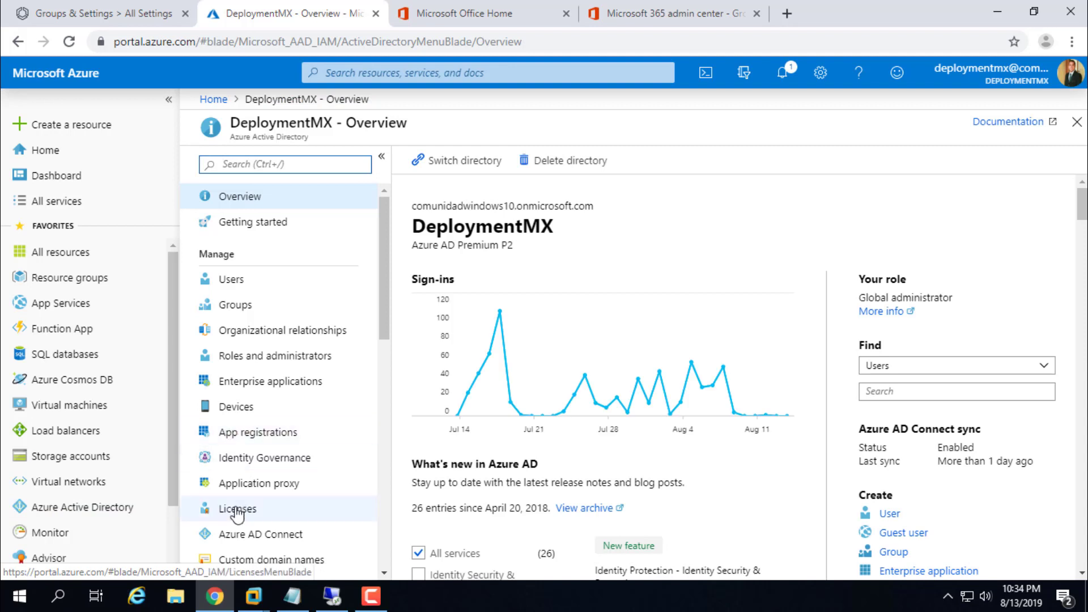
left_click(237, 510)
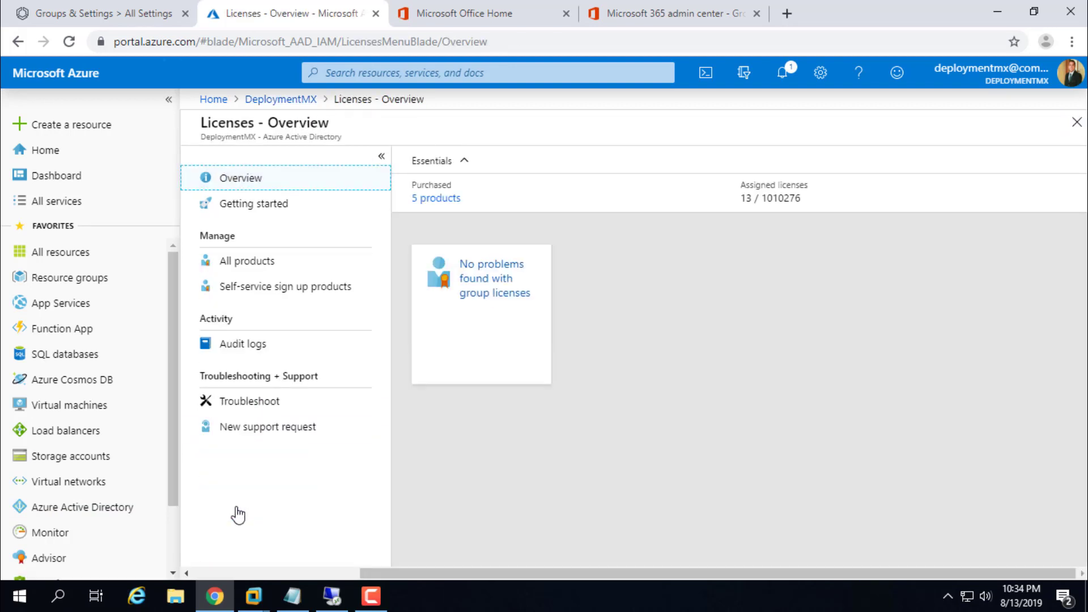
left_click(254, 261)
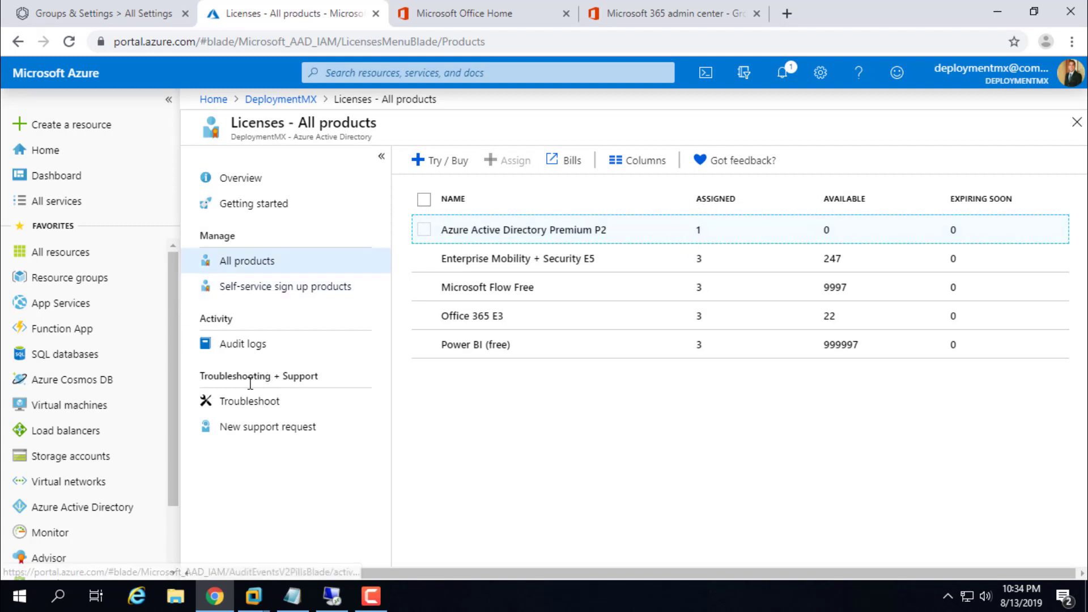
left_click(499, 231)
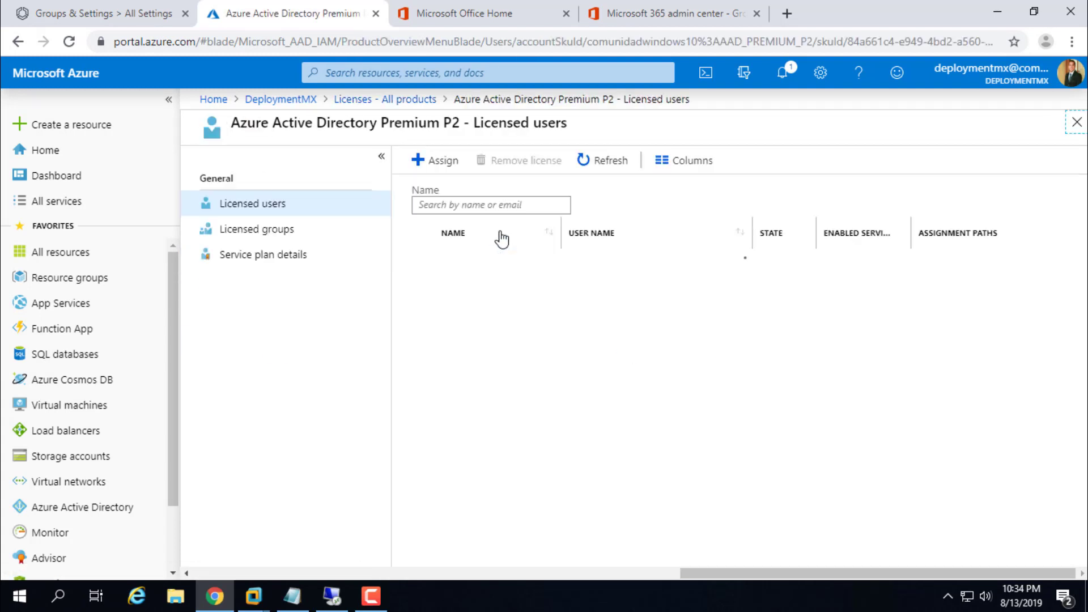
left_click(236, 206)
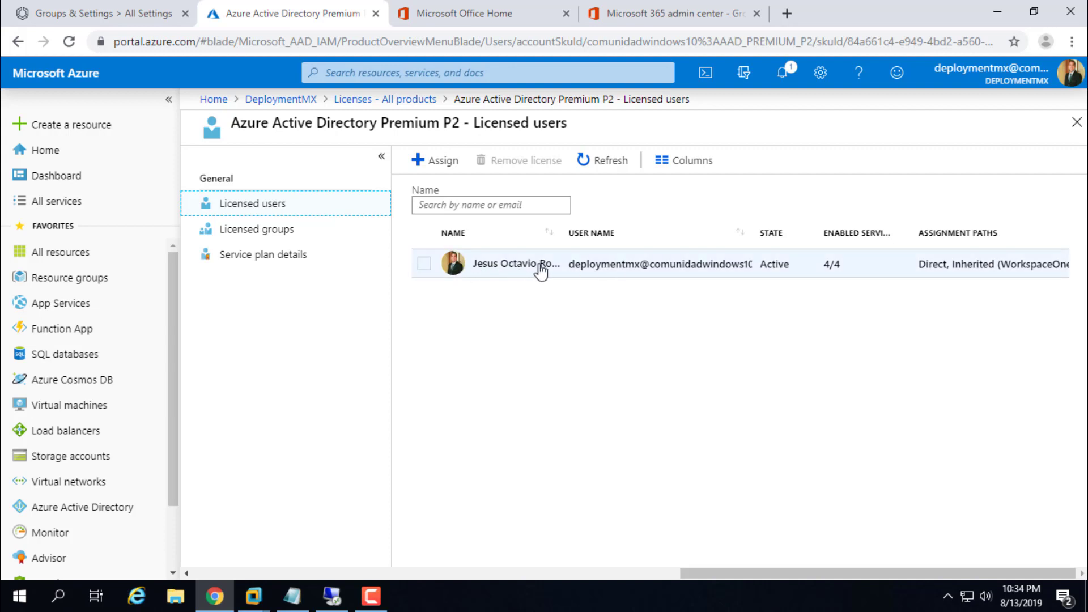
left_click(248, 234)
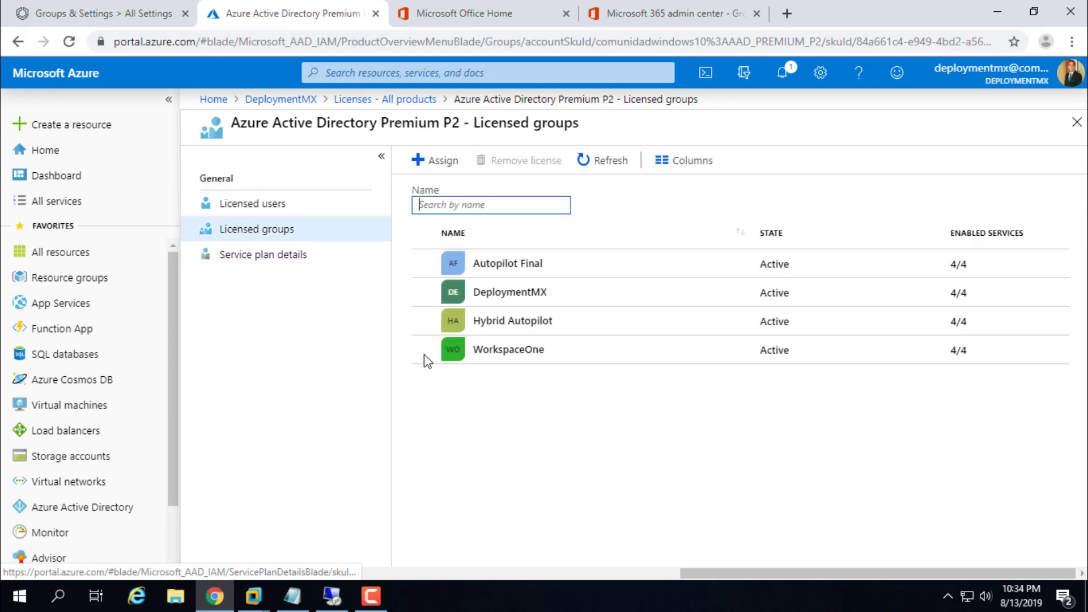
left_click(522, 360)
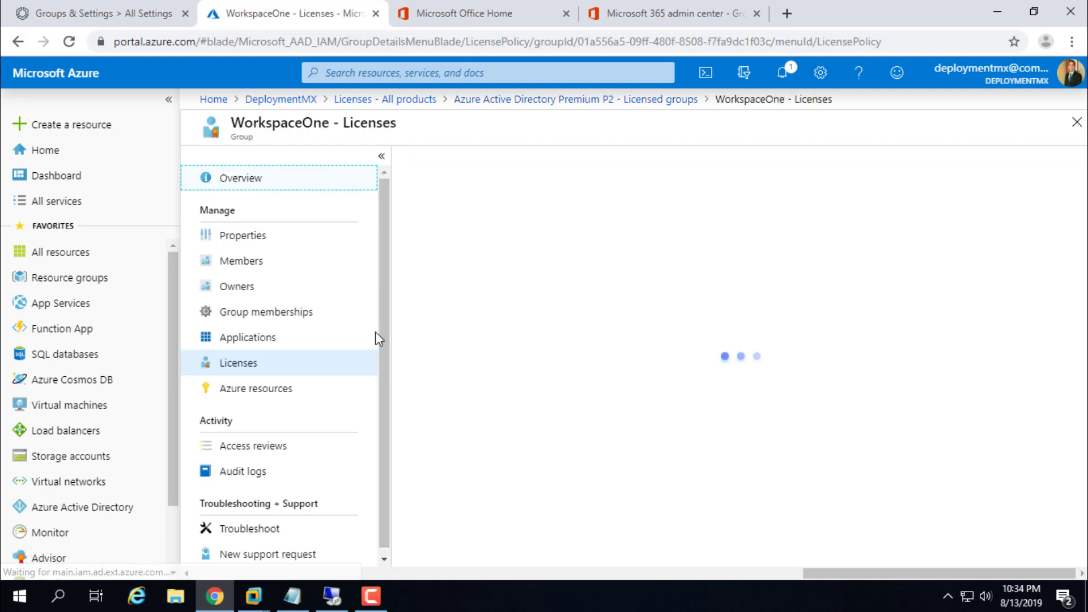
left_click(242, 262)
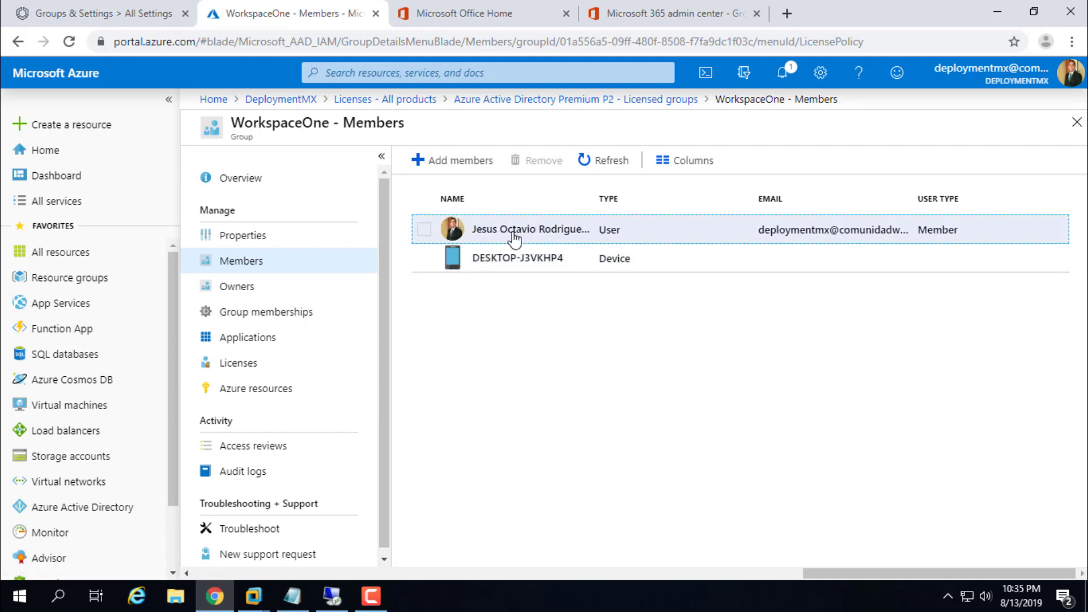
Step: Remove device DESKTOP-J3VKHP4 from the WorkspaceOne group and return to Workspace ONE
left_click(426, 259)
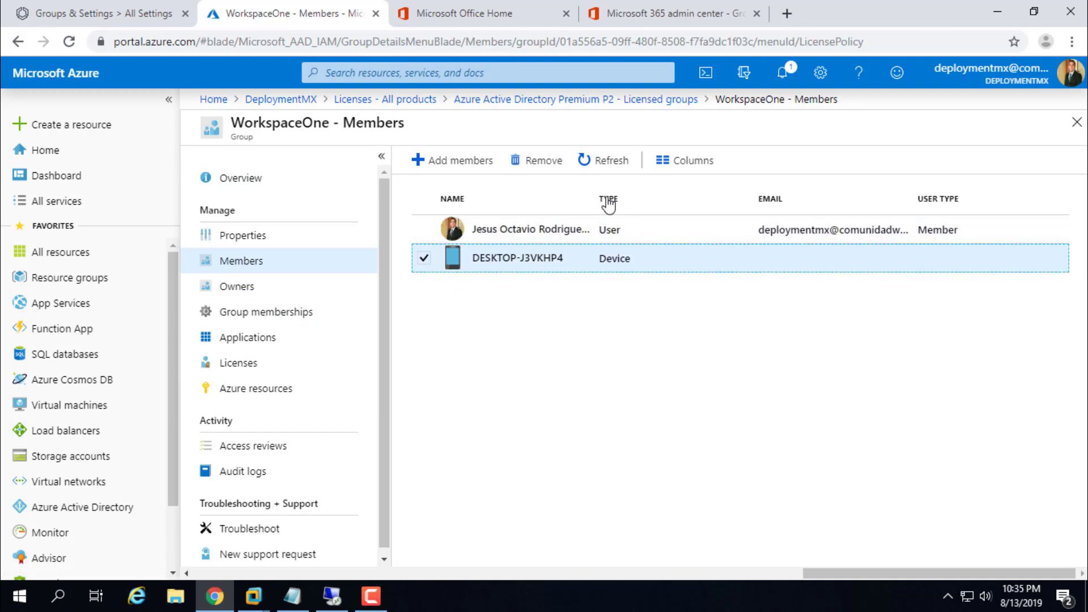
left_click(533, 160)
left_click(437, 233)
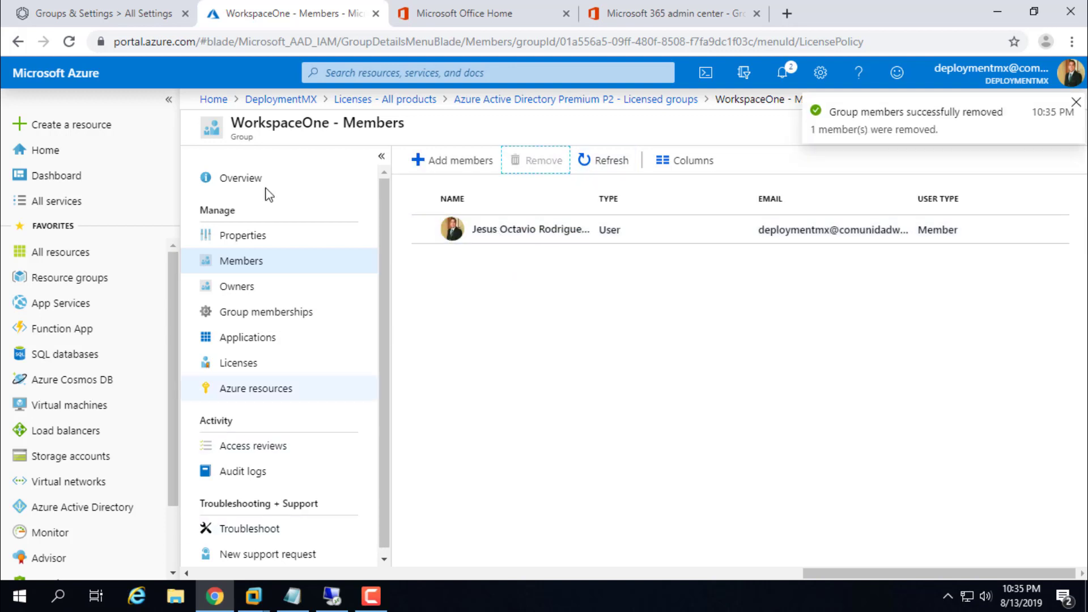
left_click(131, 20)
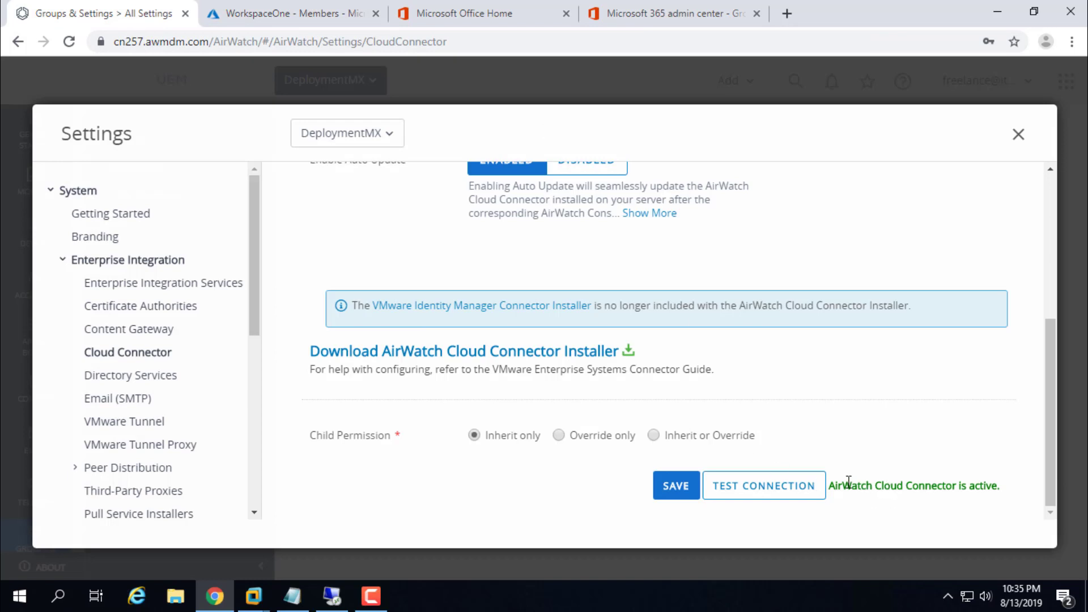
left_click_drag(835, 485, 1020, 487)
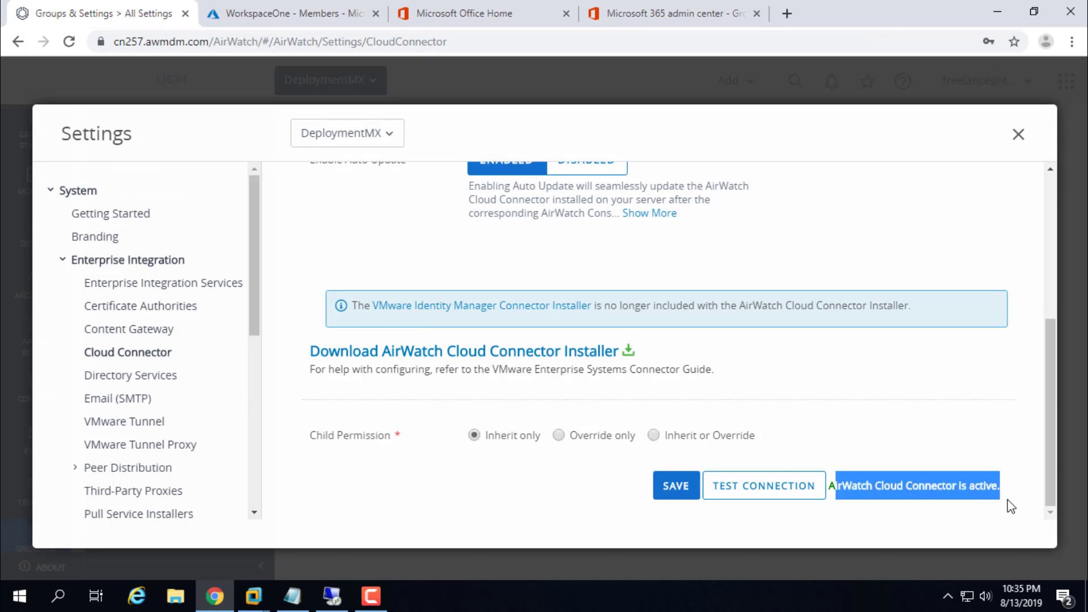
left_click(901, 464)
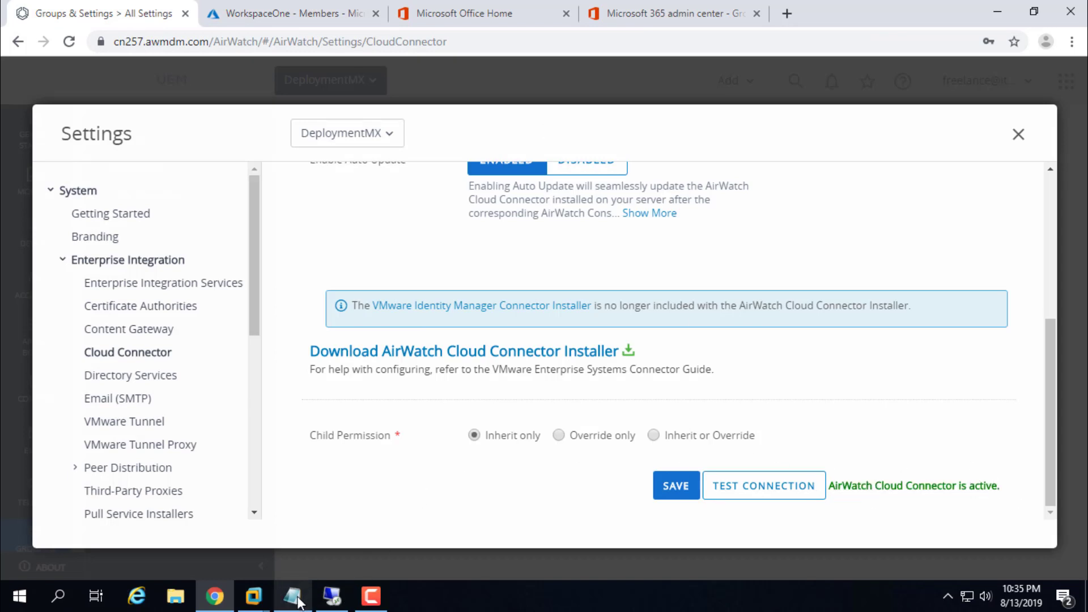
left_click(301, 594)
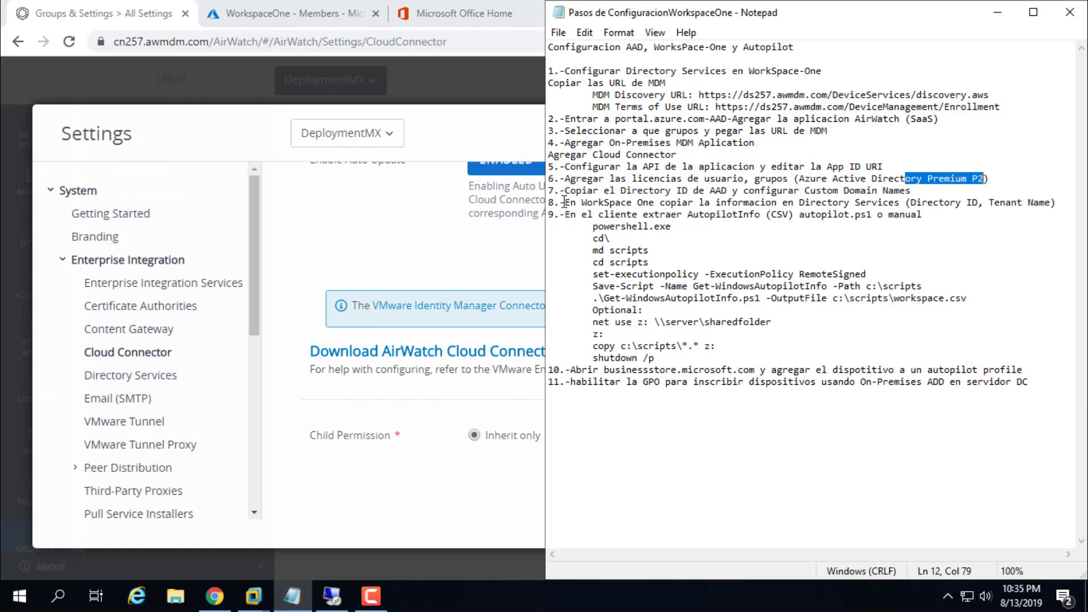
left_click_drag(916, 203, 1049, 202)
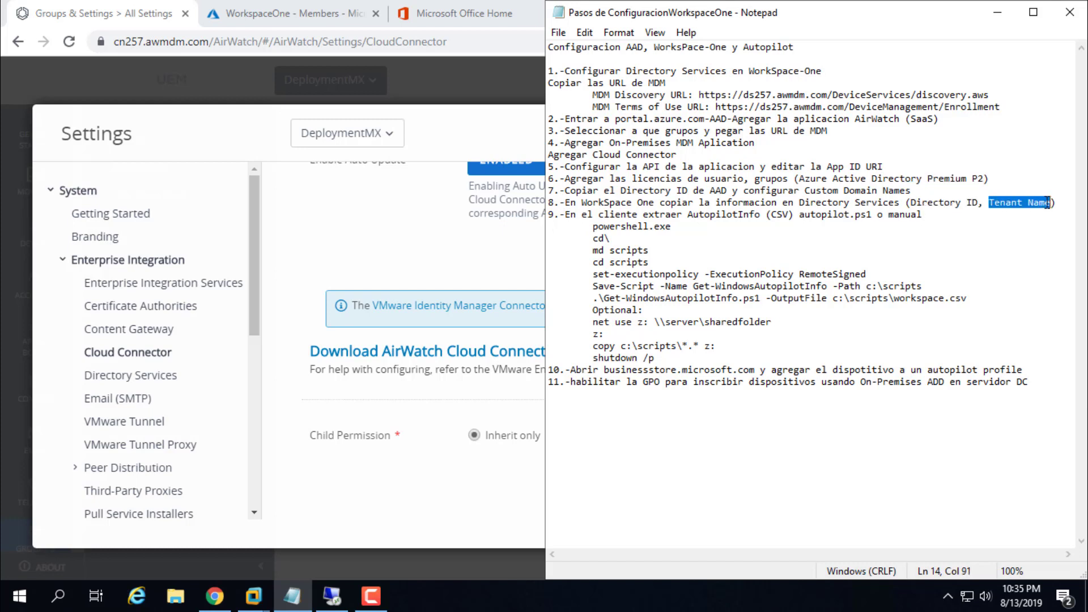
left_click(993, 14)
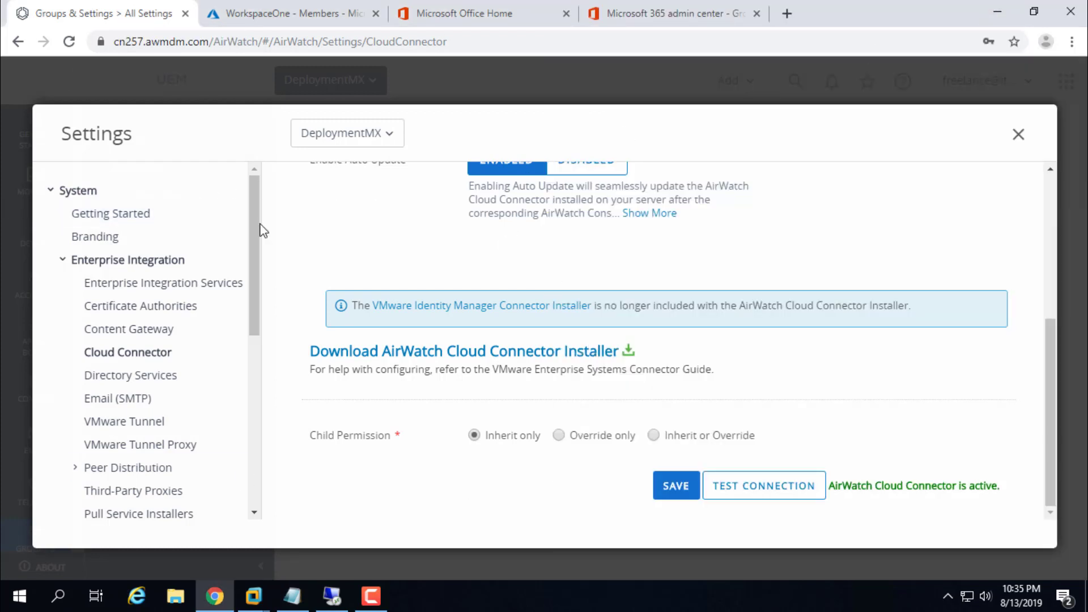
Step: Review the Directory Services Directory ID, Tenant Name and objectGUID Immutable ID values
left_click(130, 379)
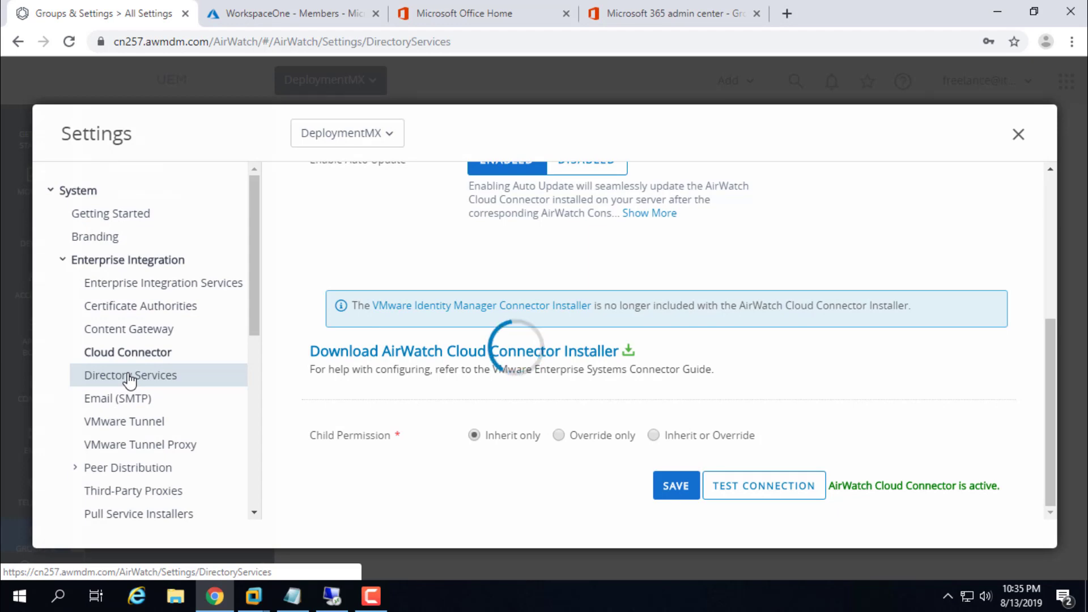
scroll(431, 378, "down", 5)
scroll(439, 380, "down", 10)
left_click_drag(679, 305, 403, 313)
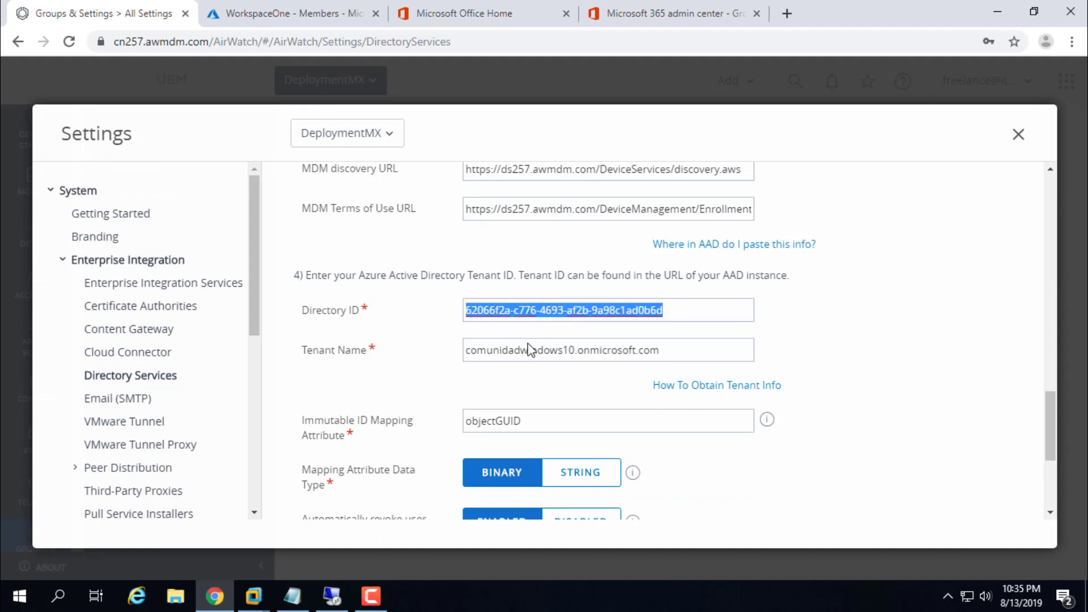
left_click_drag(689, 354, 419, 360)
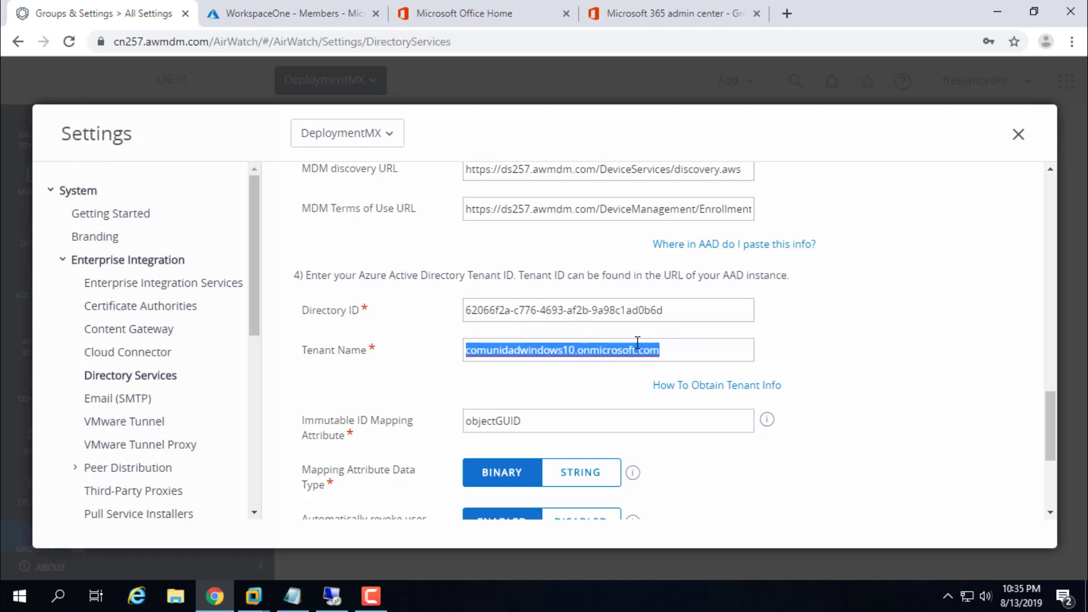
left_click_drag(538, 422, 457, 419)
Step: Run the directory services Test Connection, then close the results and the Settings window
scroll(564, 379, "down", 4)
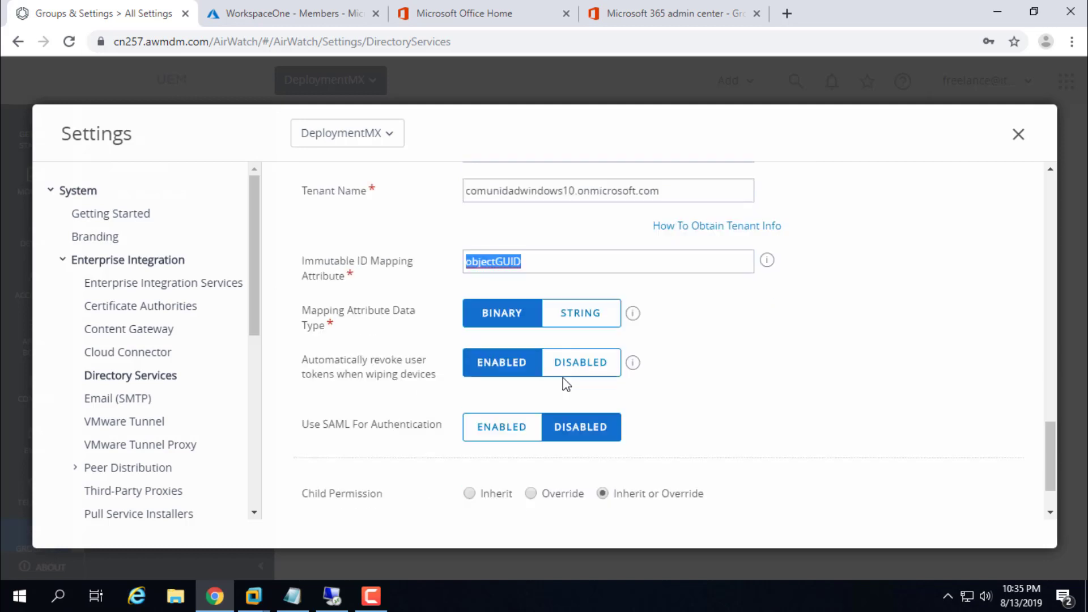
scroll(563, 377, "up", 3)
scroll(564, 379, "up", 3)
scroll(584, 369, "down", 6)
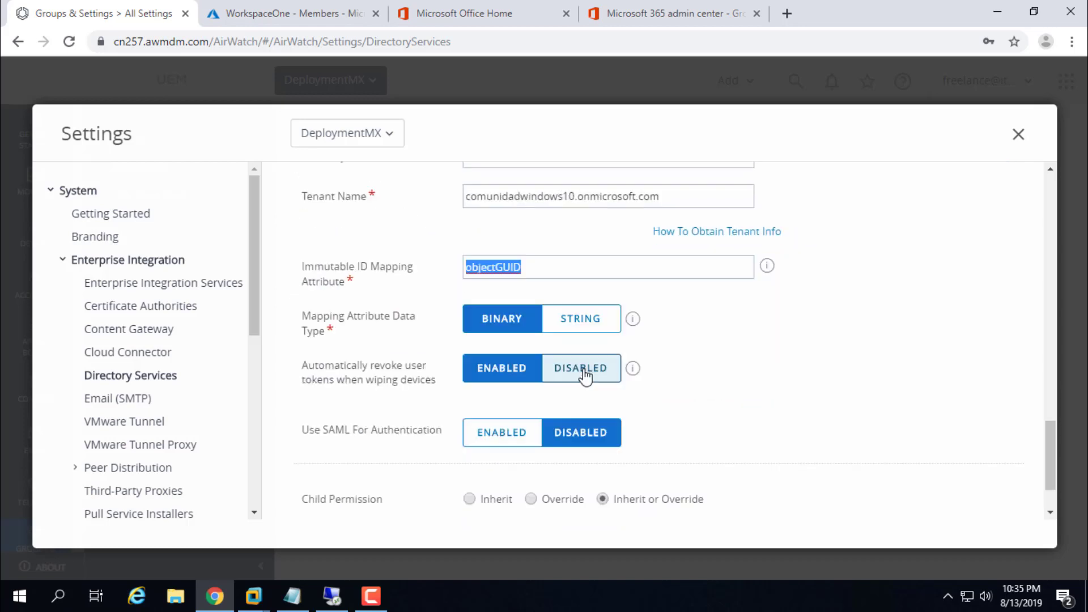
left_click(801, 481)
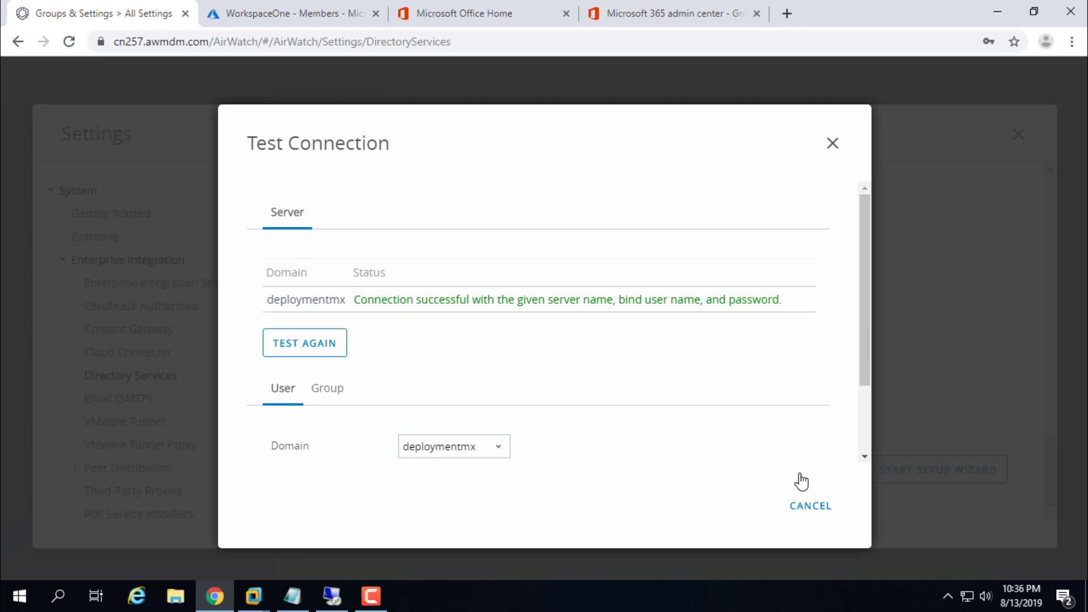
left_click(822, 510)
left_click(1019, 135)
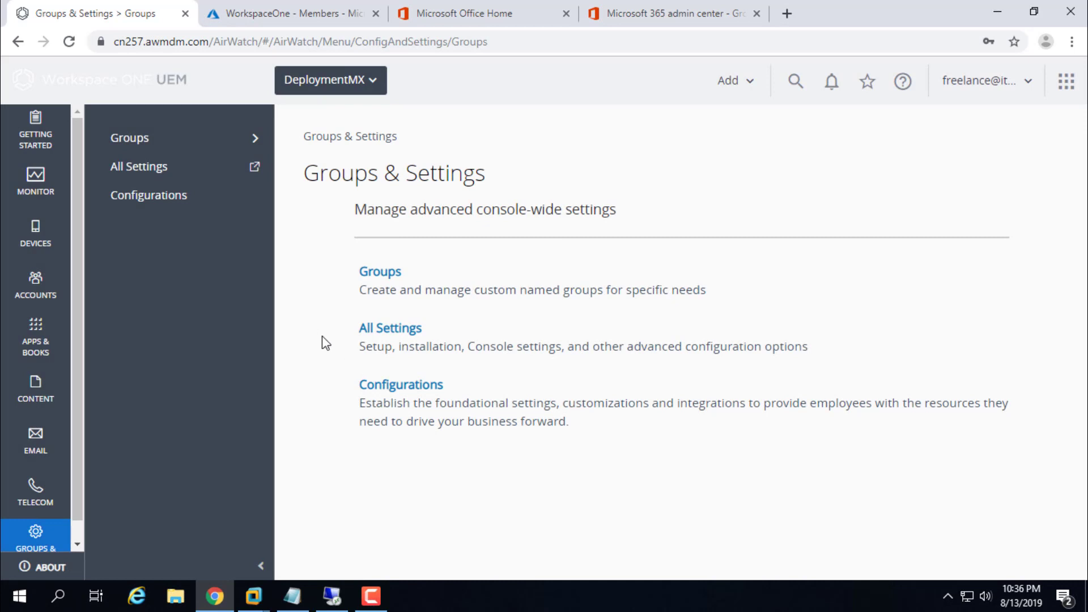
Step: Show the empty Devices List View alongside the Notepad setup notes at step 9
left_click(35, 232)
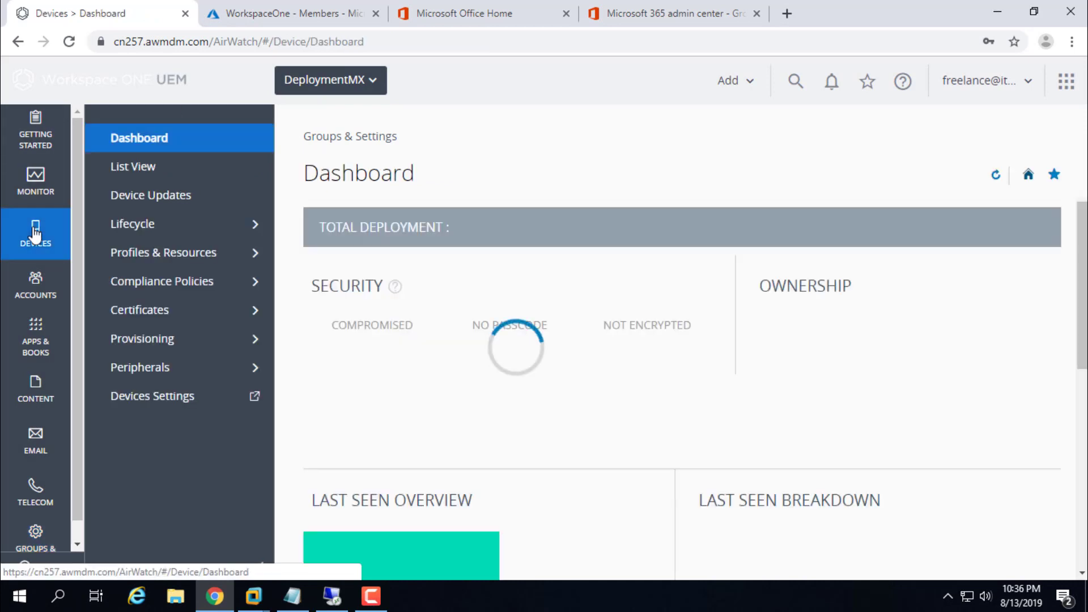
left_click(146, 169)
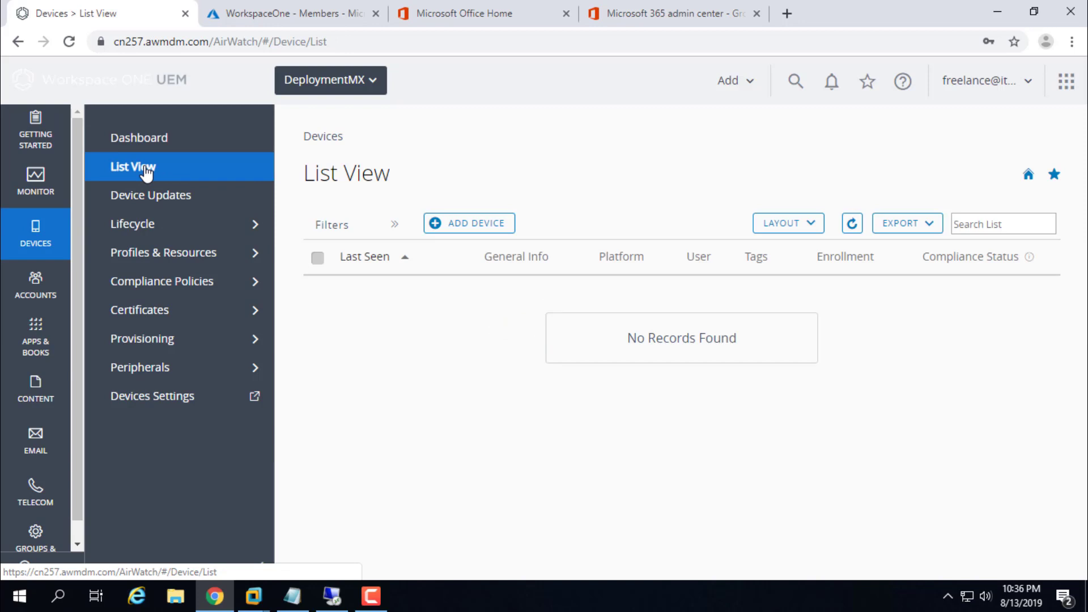
left_click(294, 604)
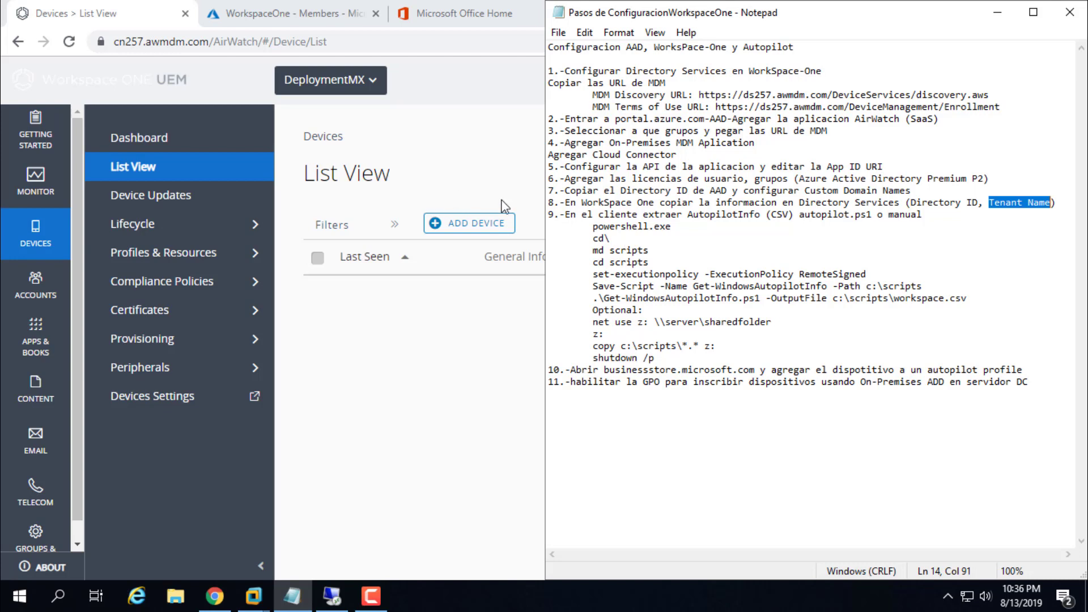
Step: Select the step 9 PowerShell commands, check the VM at region setup, and open File Explorer
left_click_drag(594, 228, 717, 358)
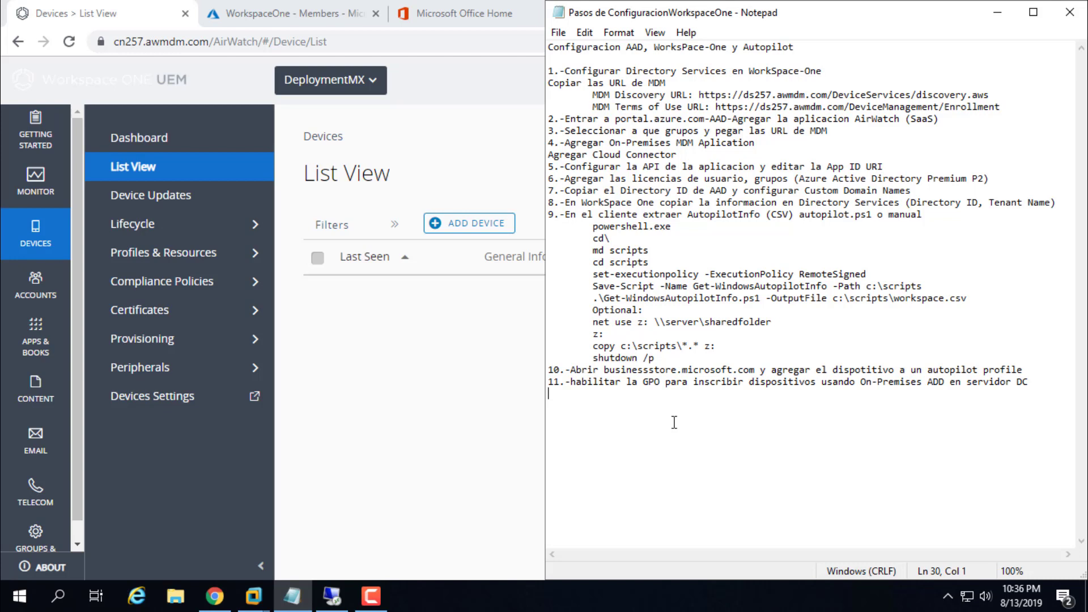
left_click(998, 15)
mouse_move(253, 595)
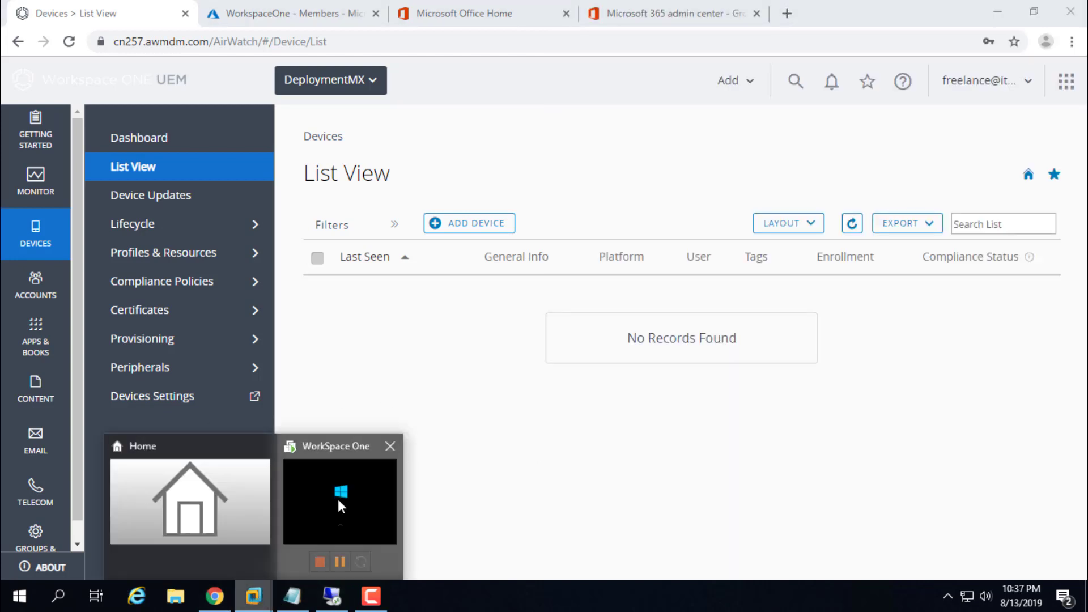
left_click(338, 510)
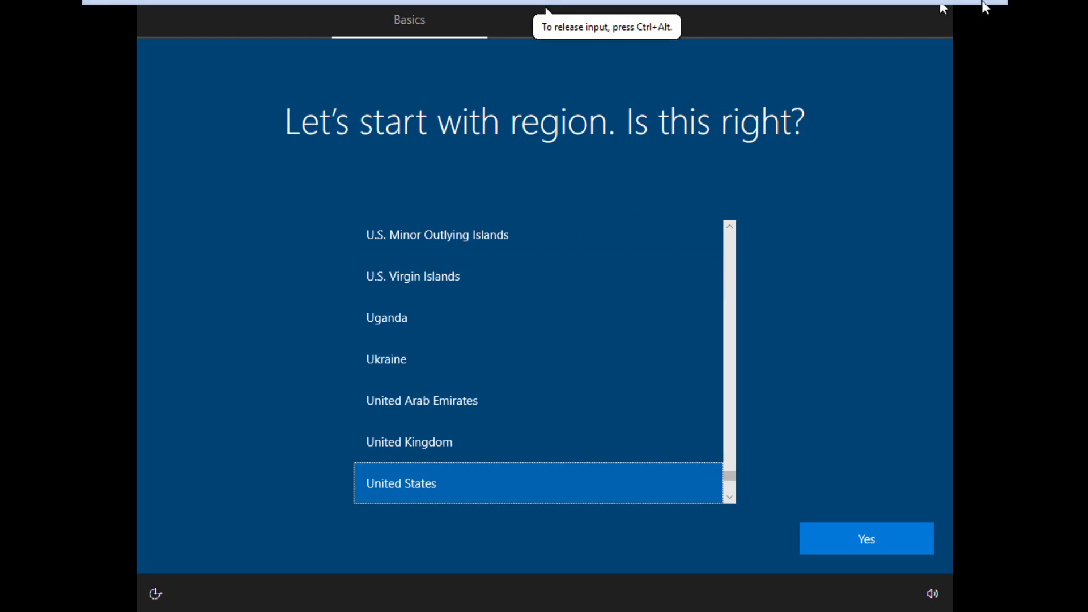
left_click(952, 8)
left_click(176, 596)
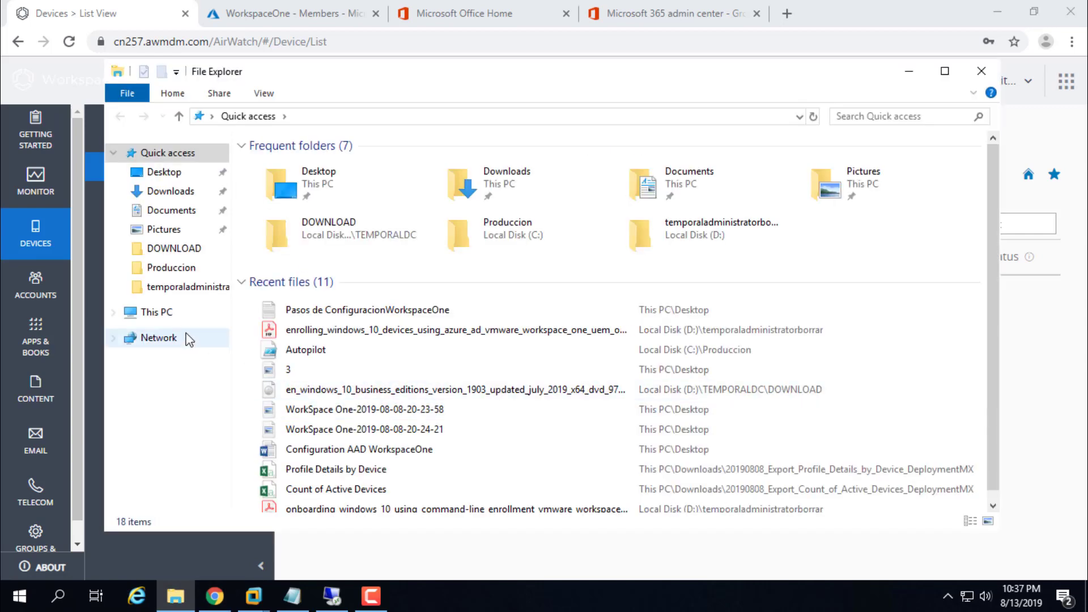
Step: Show This PC and reselect the PowerShell command lines in the setup notes
left_click(176, 314)
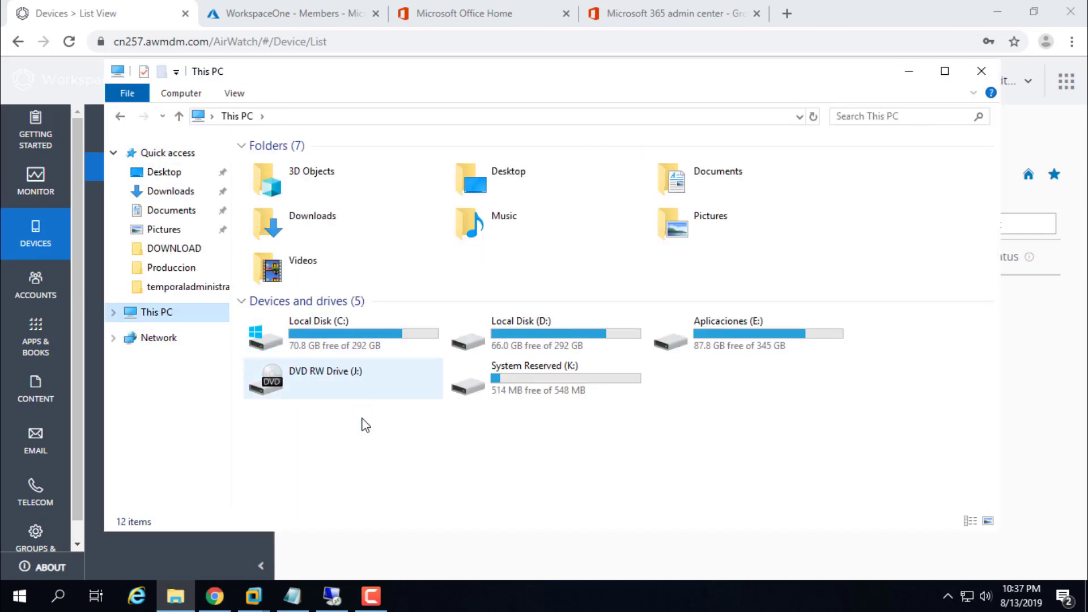
left_click(292, 596)
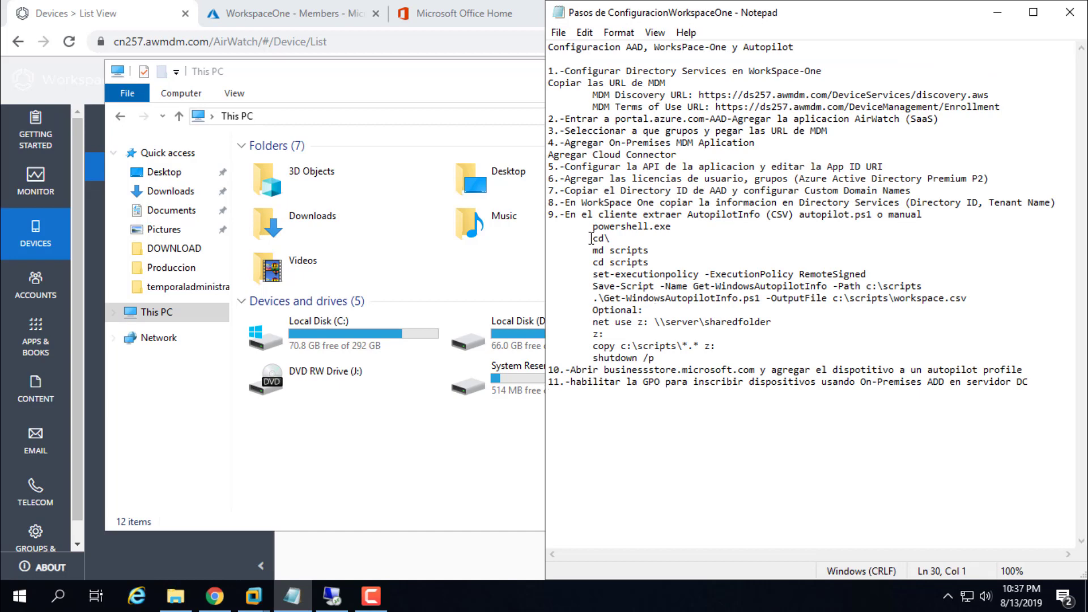
left_click_drag(593, 226, 745, 357)
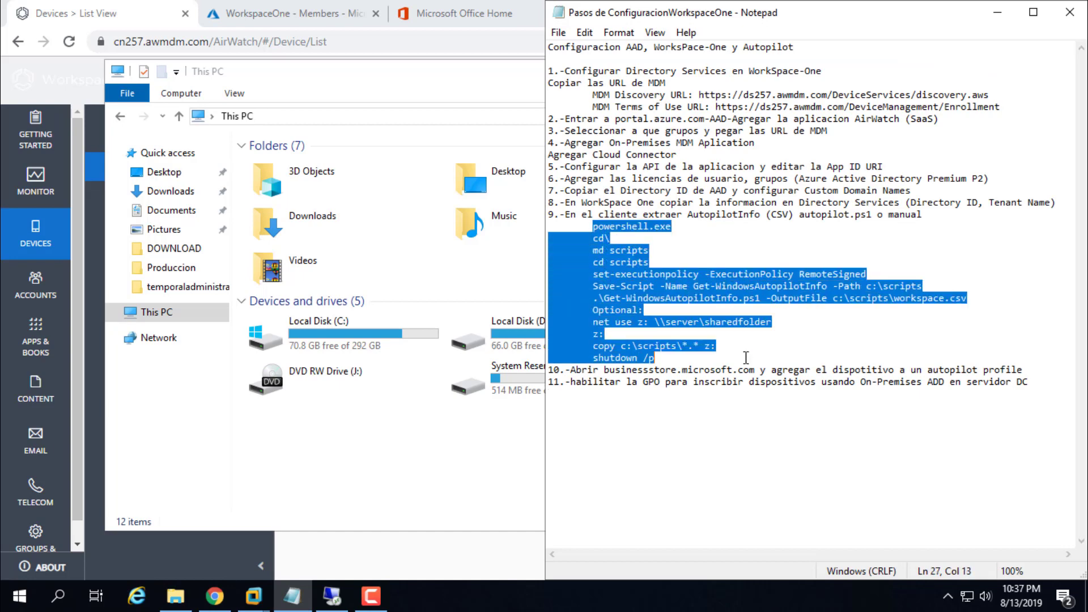
left_click(998, 12)
Step: Go to C:\Produccion and choose Open with on the Autopilot script
double_click(324, 328)
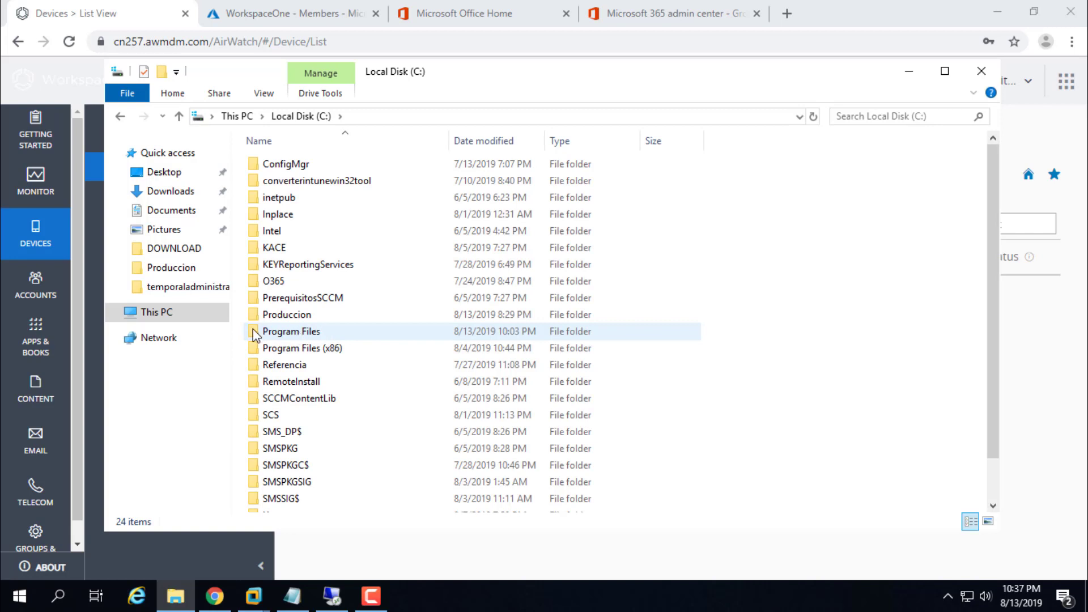
double_click(284, 315)
scroll(295, 289, "down", 1)
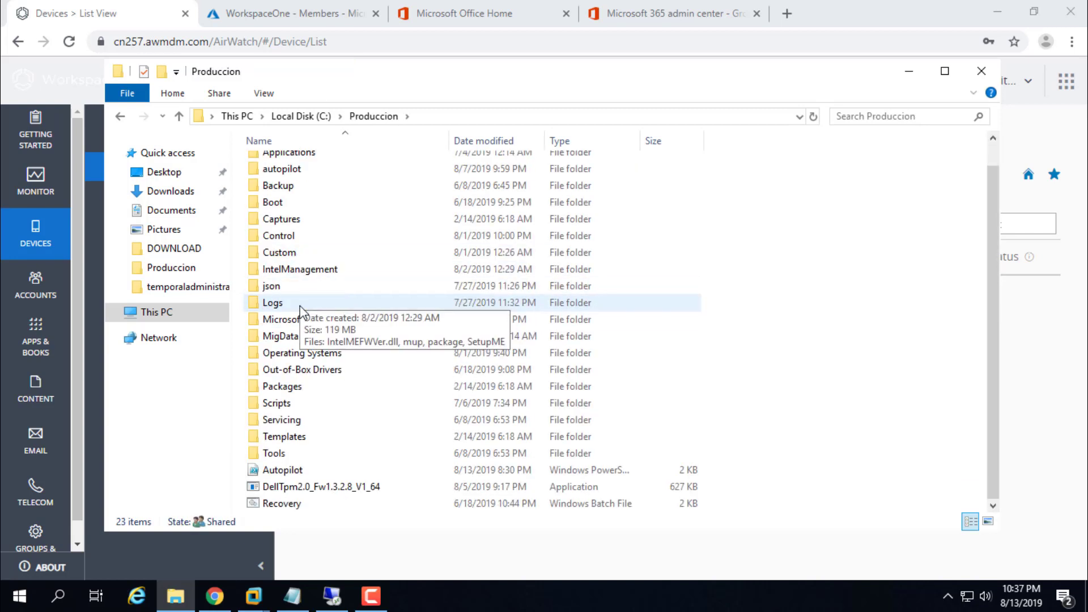
left_click(286, 477)
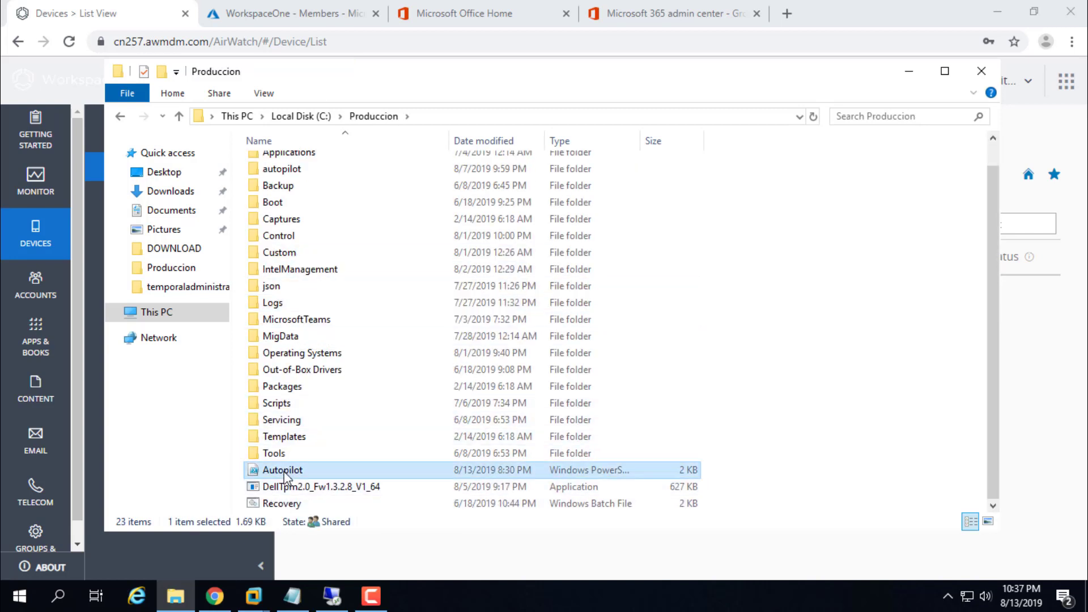
right_click(286, 478)
left_click(392, 198)
Step: Open the Autopilot script in Notepad and scroll through its contents
left_click(595, 390)
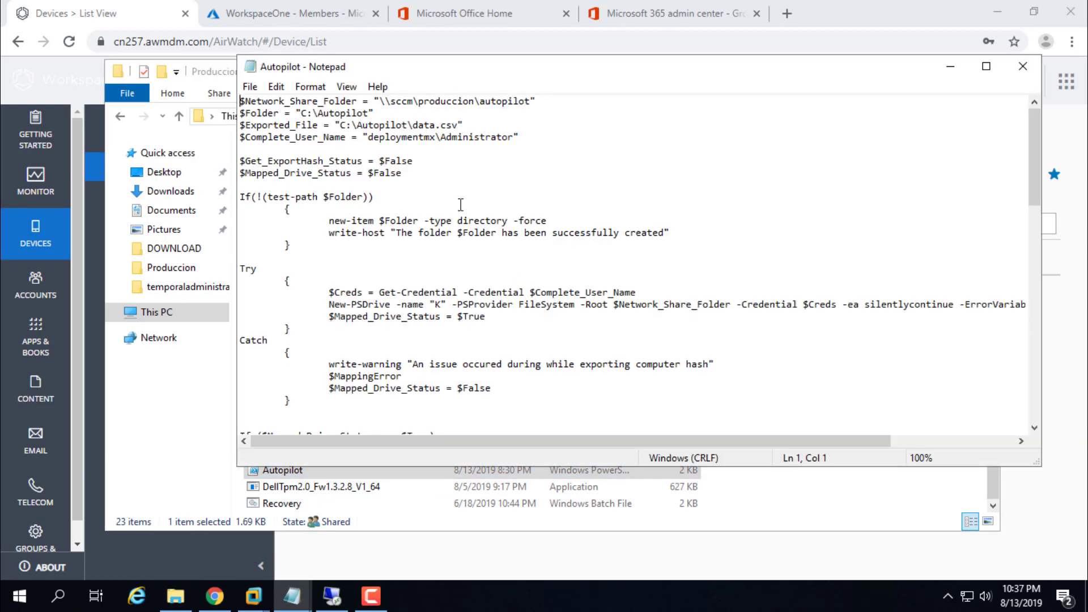
scroll(447, 180, "down", 14)
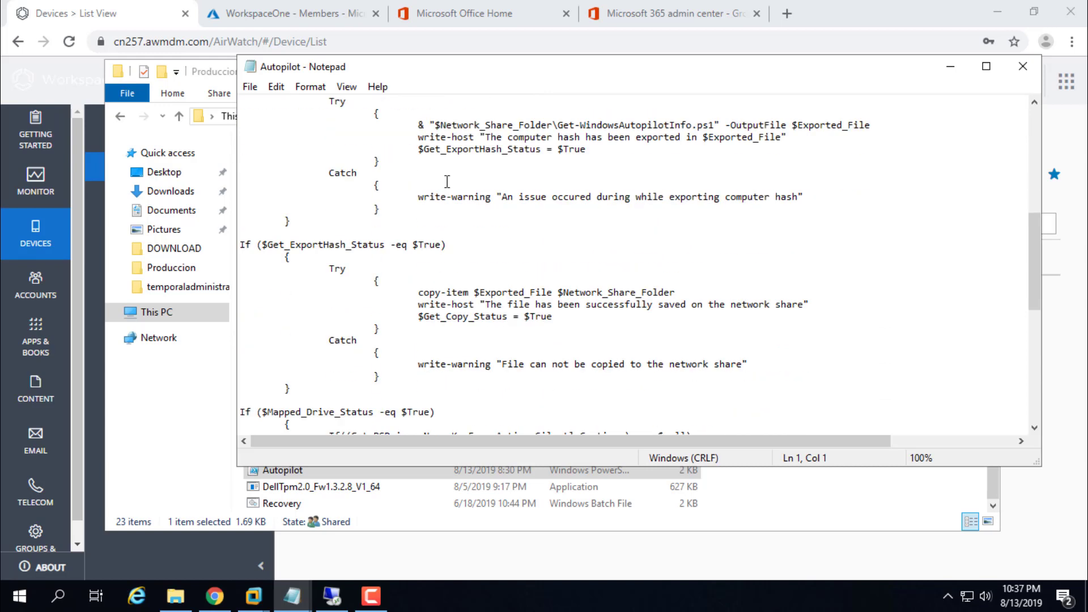
scroll(447, 181, "down", 7)
scroll(447, 181, "up", 10)
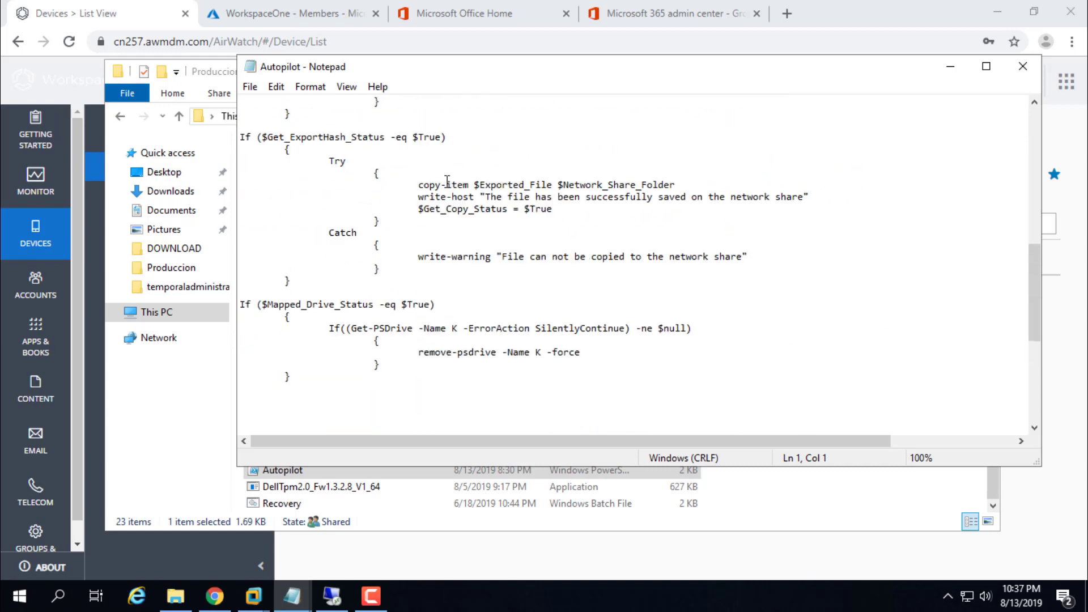
scroll(448, 181, "up", 9)
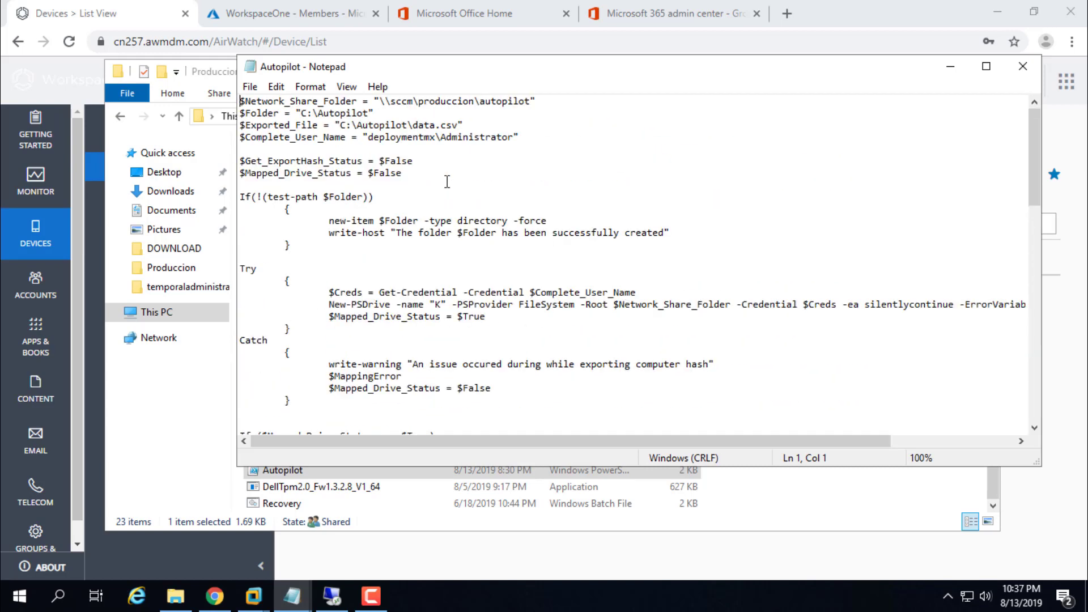
scroll(447, 182, "down", 1)
scroll(447, 182, "up", 1)
Step: Inspect the C:\Autopilot\data.csv export path and select the \\sccm\produccion\autopilot share path
left_click_drag(301, 113, 458, 126)
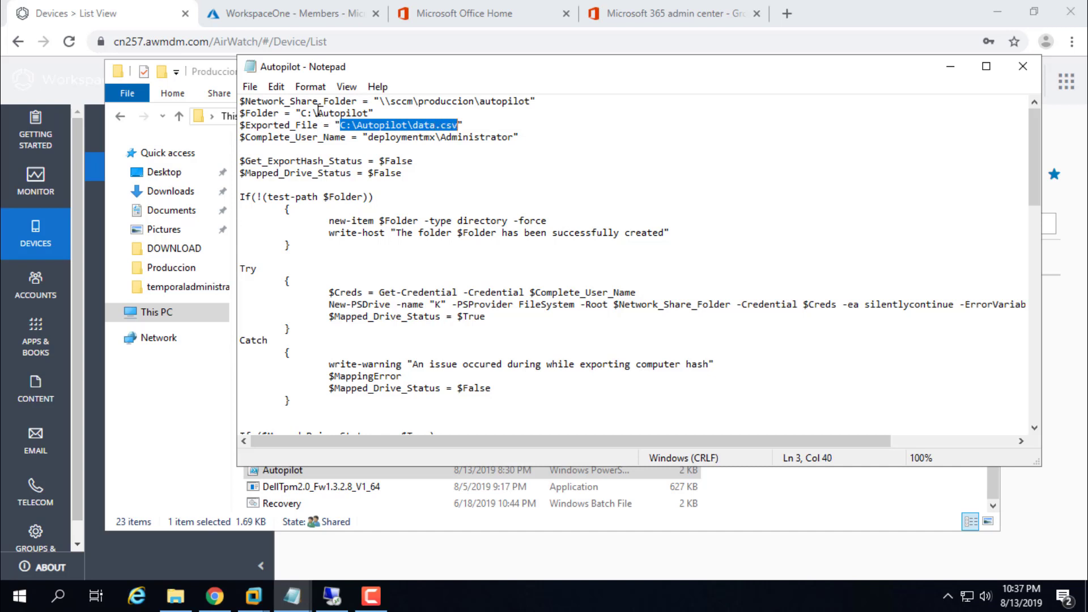
left_click(414, 125)
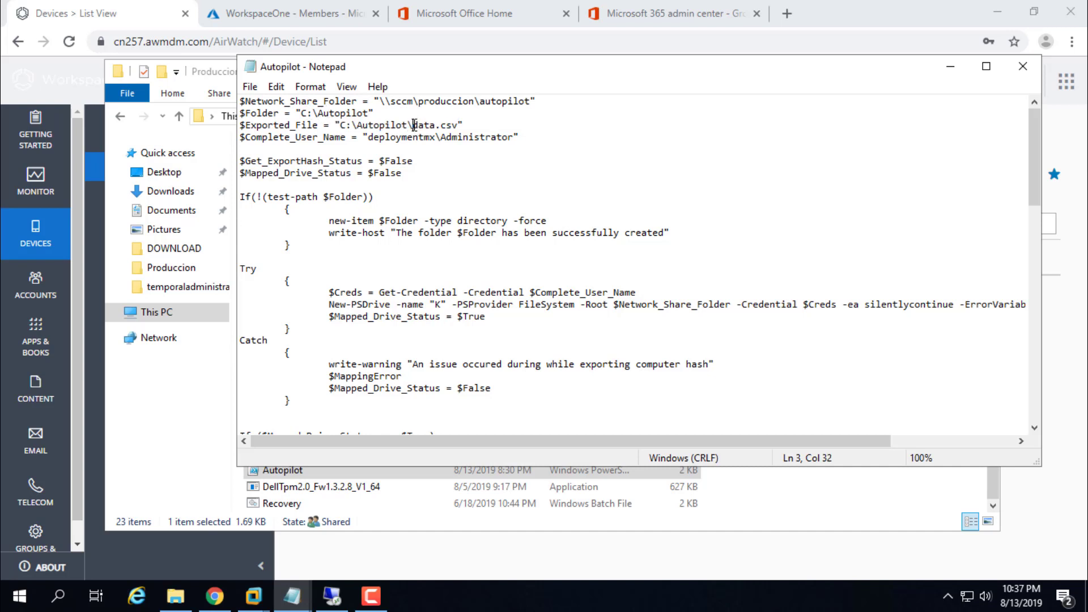
double_click(424, 125)
left_click_drag(441, 125, 457, 126)
left_click(591, 147)
left_click_drag(380, 102, 530, 106)
key("ctrl+c")
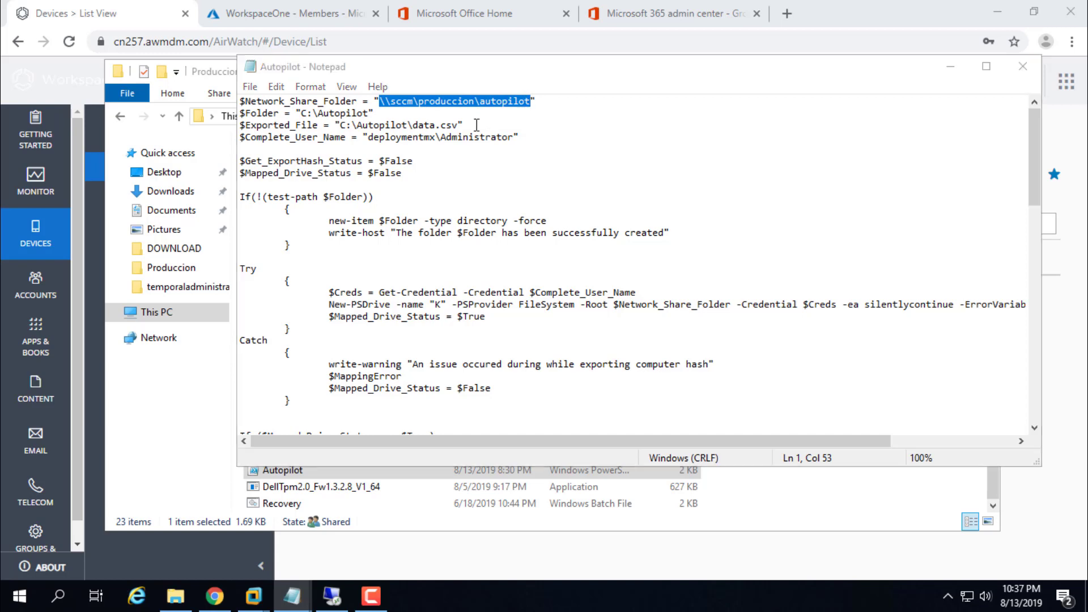
Step: Browse to the \\sccm\produccion\autopilot share in a new Explorer window, then close the script
key("super+e")
left_click(451, 138)
key("ctrl+v")
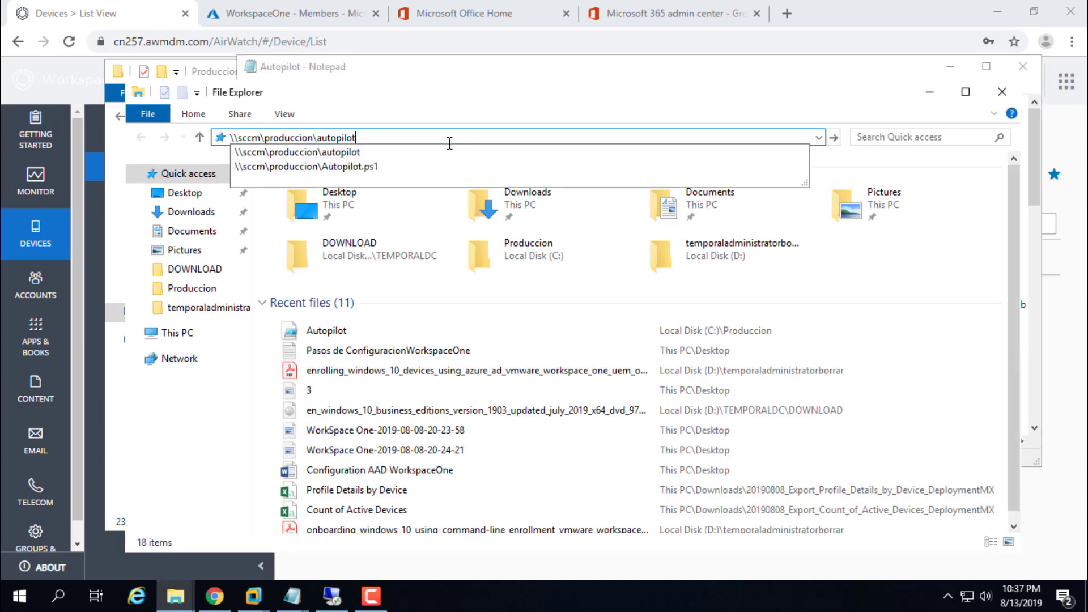
key("Return")
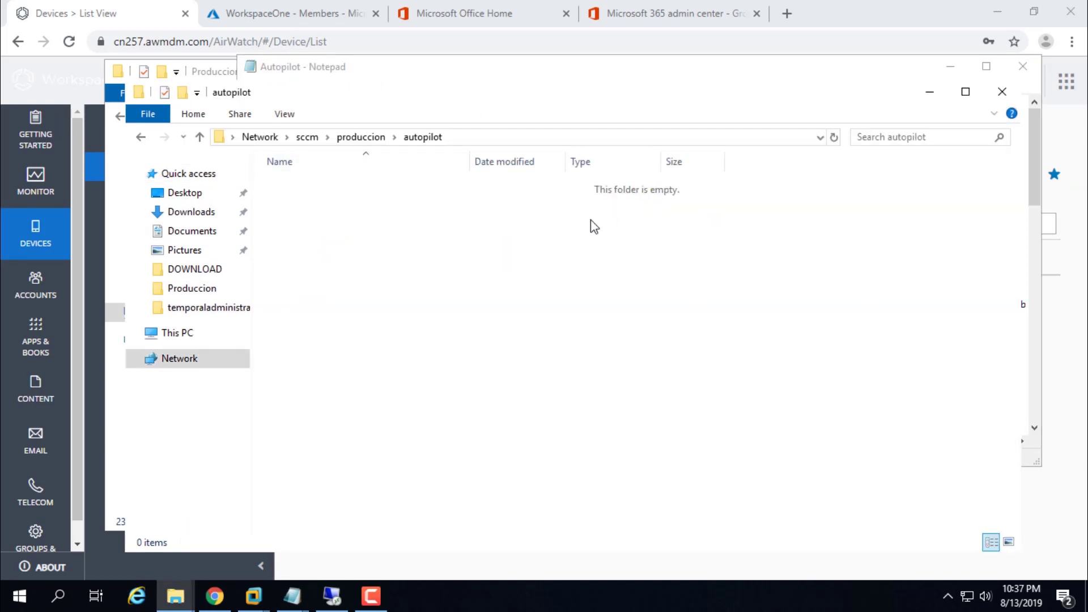
left_click(932, 95)
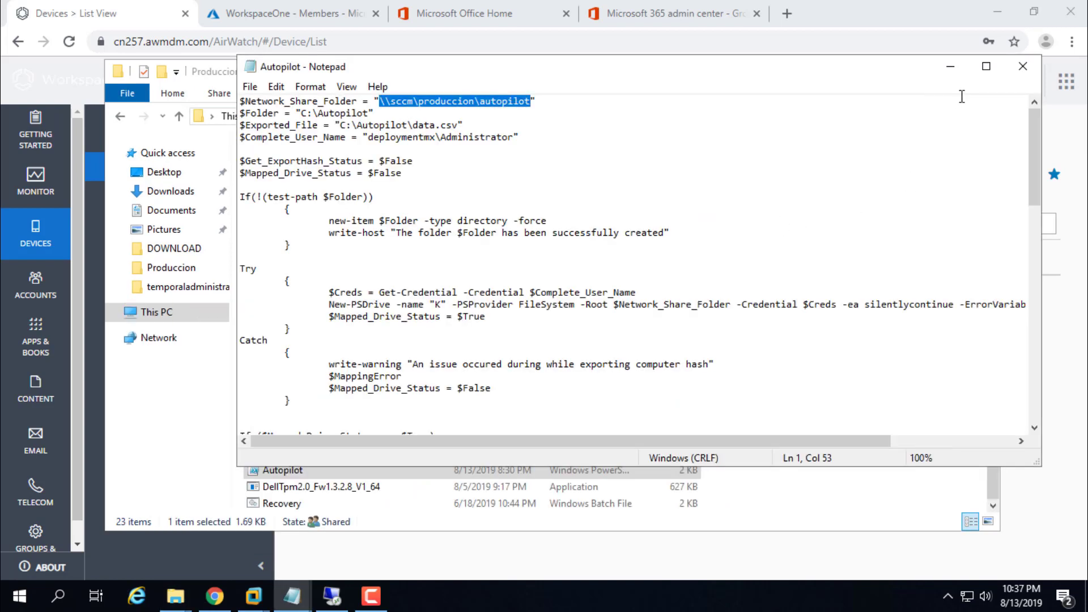
left_click(1023, 67)
Step: On the Workspace One VM, open a Shift+F10 command prompt and type 'x: \\sccm\produccion'
mouse_move(292, 596)
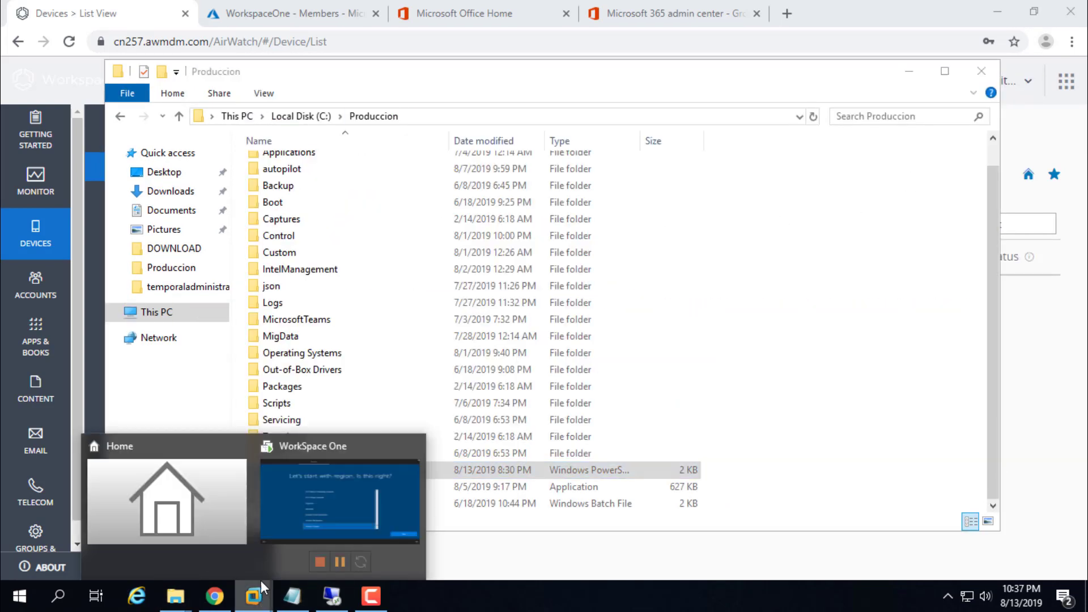
left_click(308, 481)
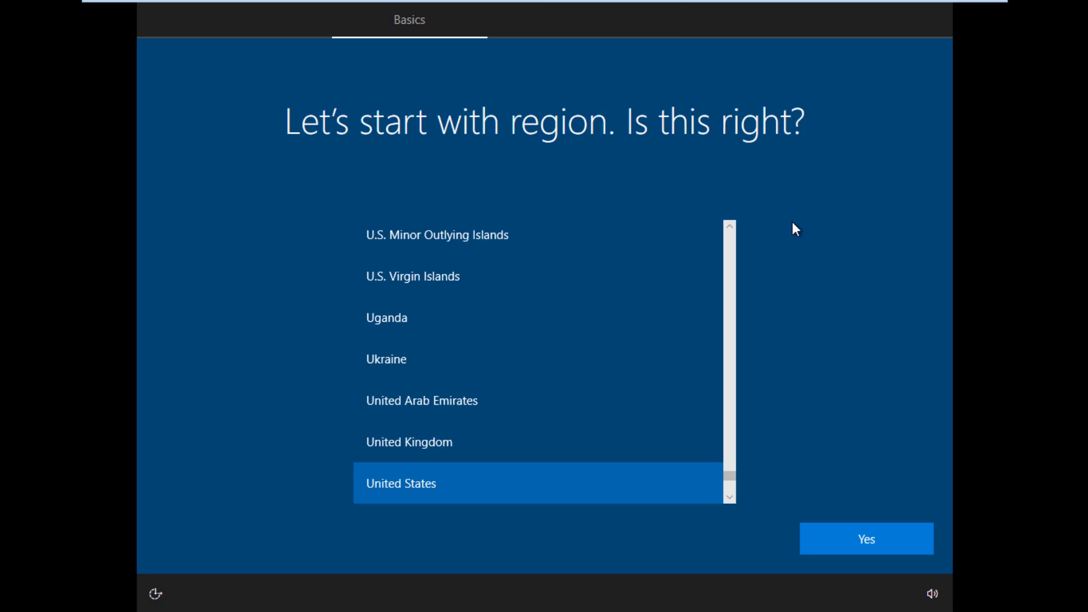
key("shift+F10")
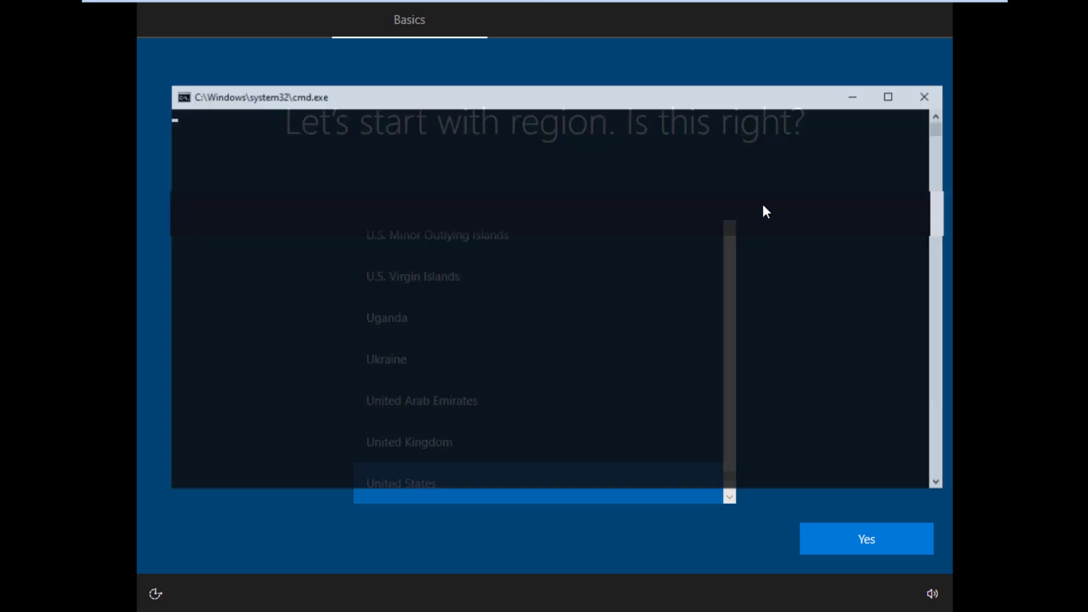
left_click_drag(553, 98, 543, 105)
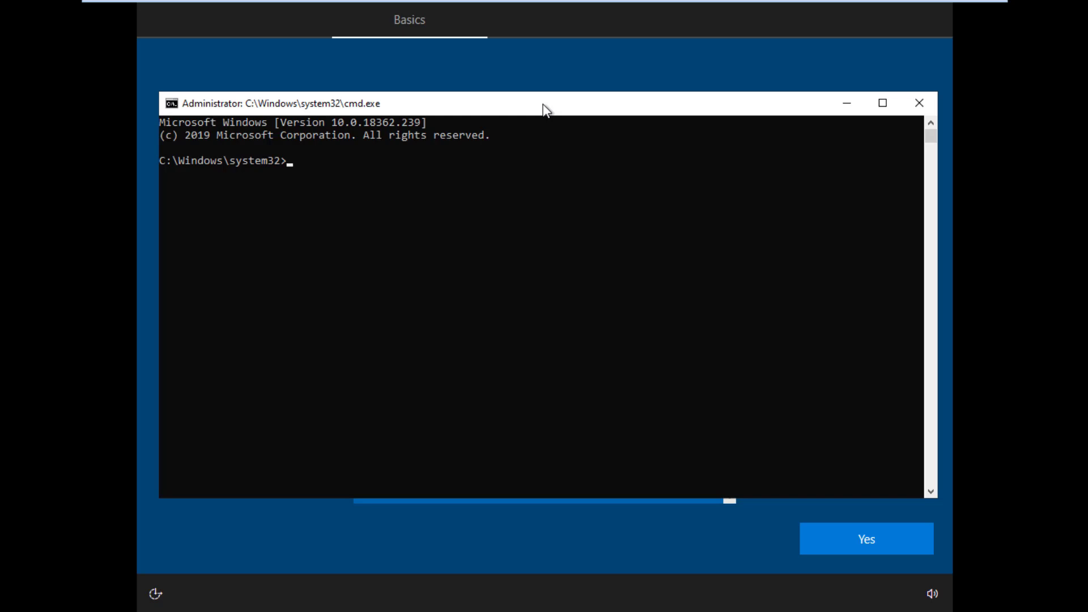
type("x: \\\\sccm\\produccion")
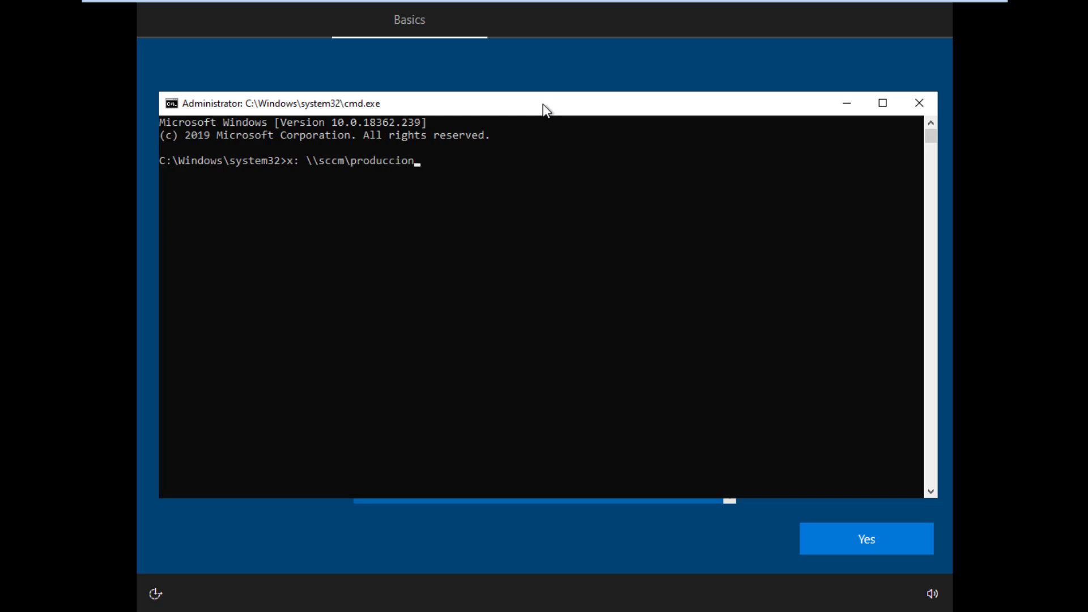
Step: Map \\sccm\produccion as drive X: with net use, supplying the administrator user name and password
key("Return")
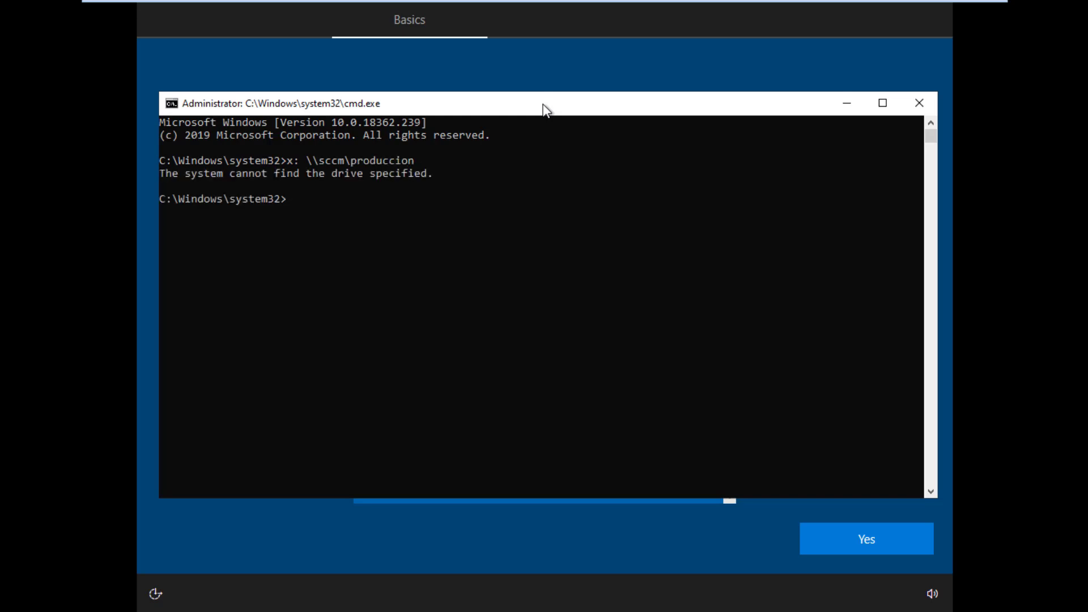
type("net use x: \\\\sccm\\produccion")
key("Return")
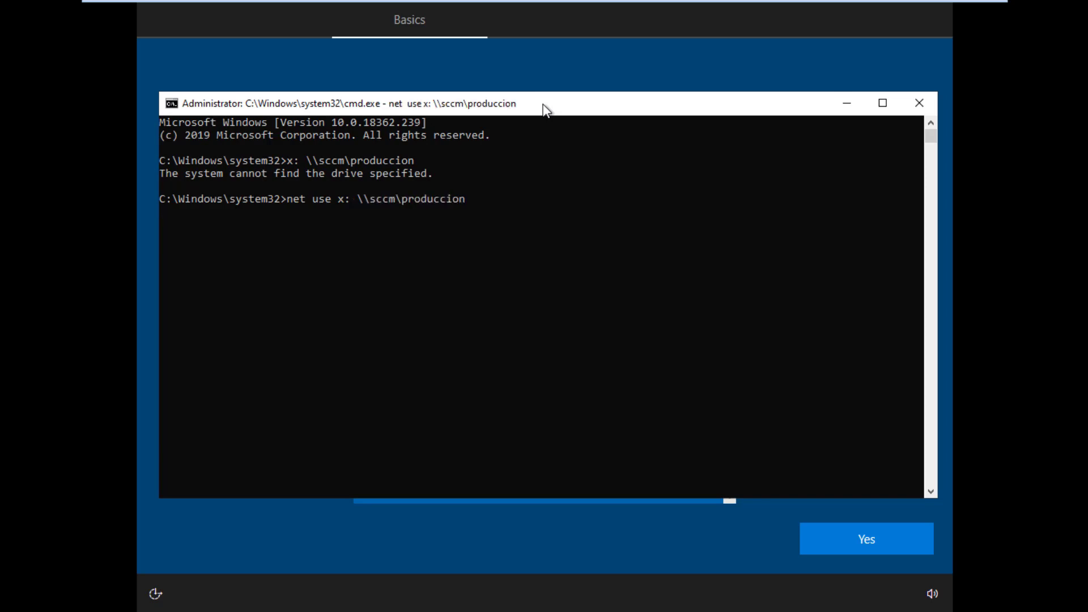
type("Administran")
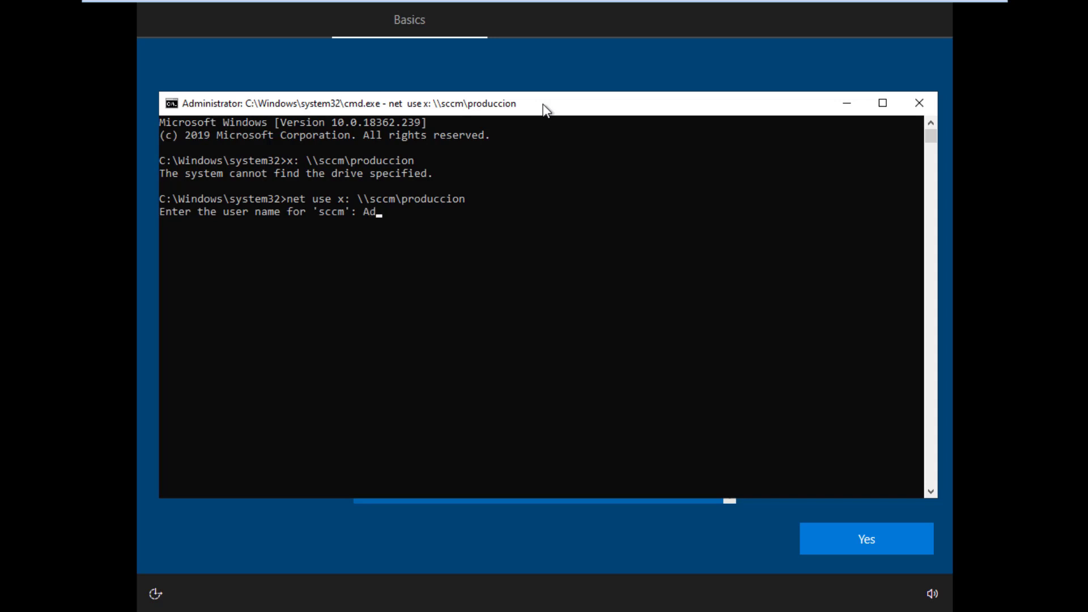
key("BackSpace")
key("BackSpace")
key("BackSpace")
type("rator")
key("Return")
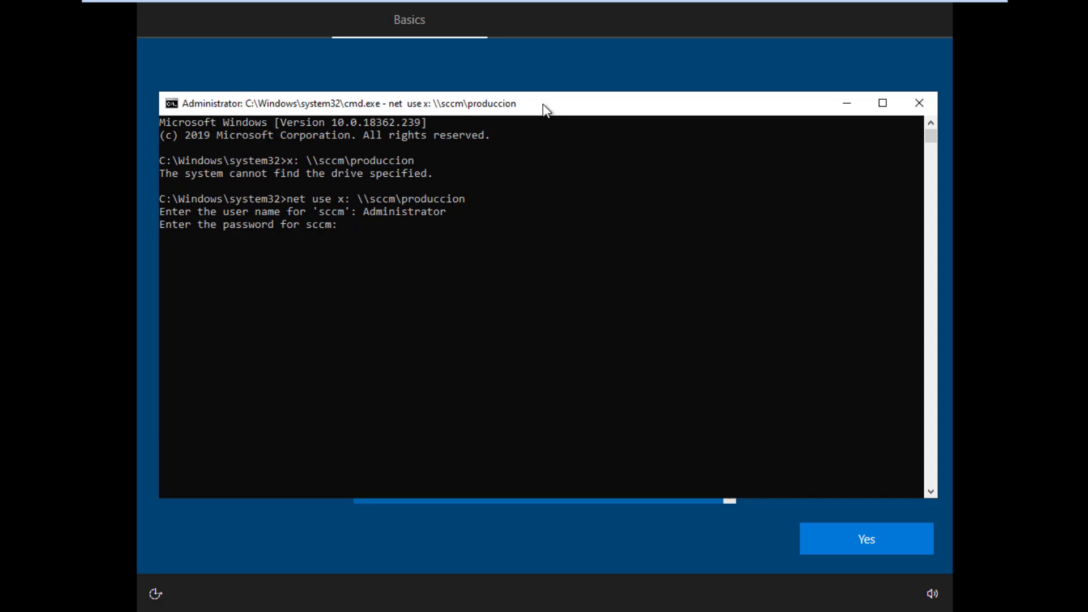
key("Return")
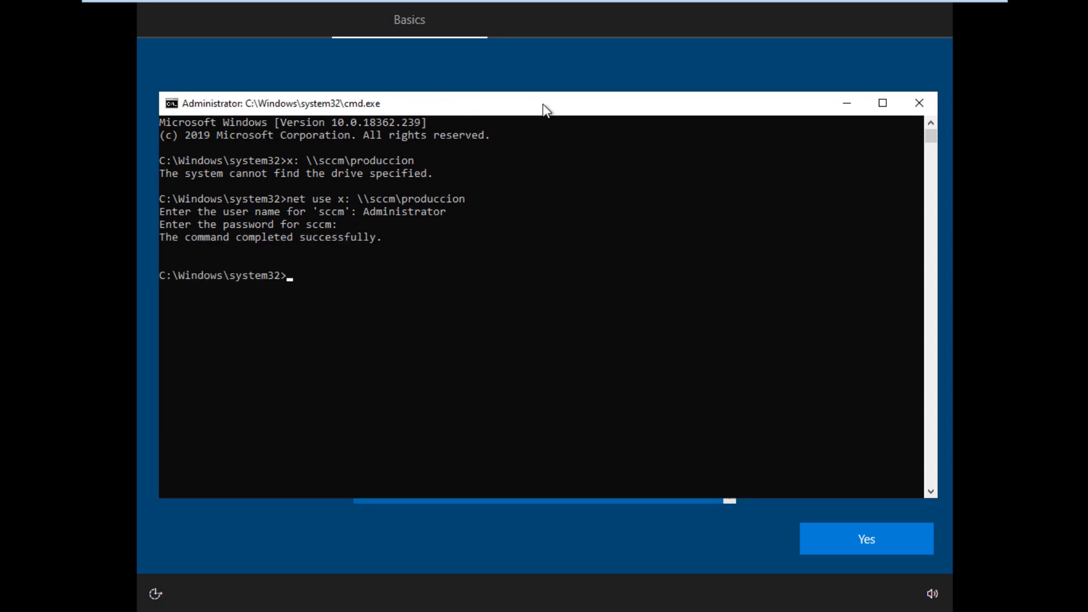
Step: Switch to drive X: and list its contents with dir
type("x:")
key("Return")
type("dir")
key("Return")
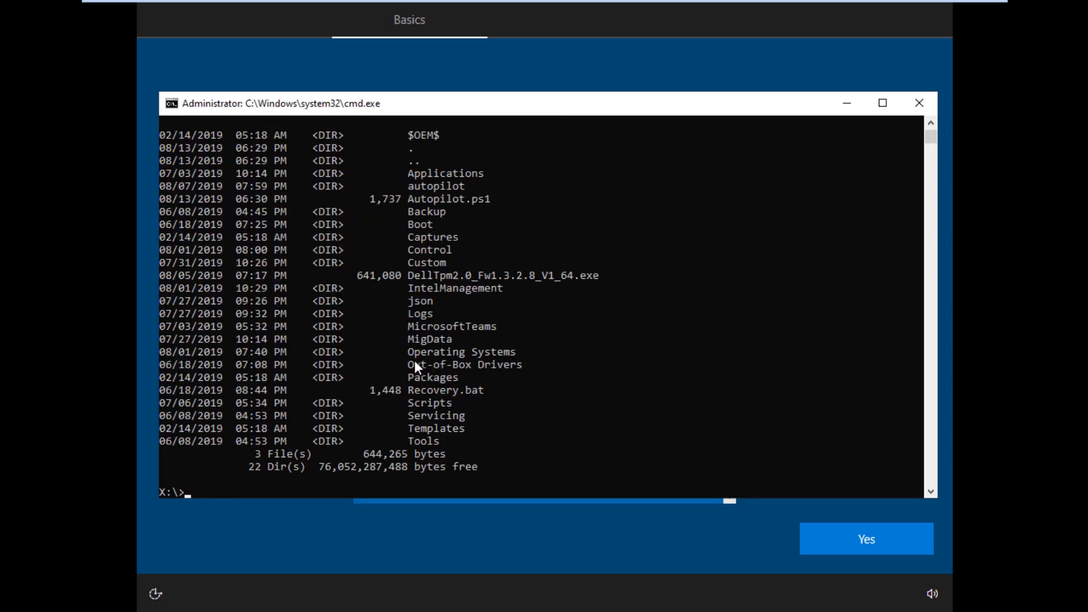
Step: Mark Autopilot.ps1 in the listing, then begin 'set-executionpolicy executionpolicy remotesigned' at X:\>
left_click_drag(409, 199, 497, 198)
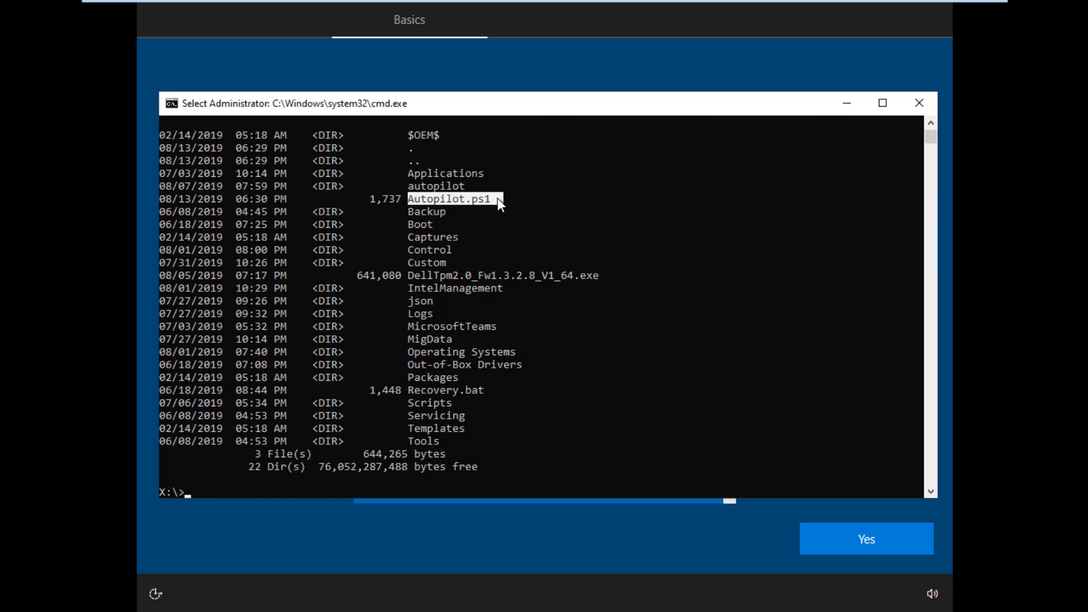
left_click(359, 481)
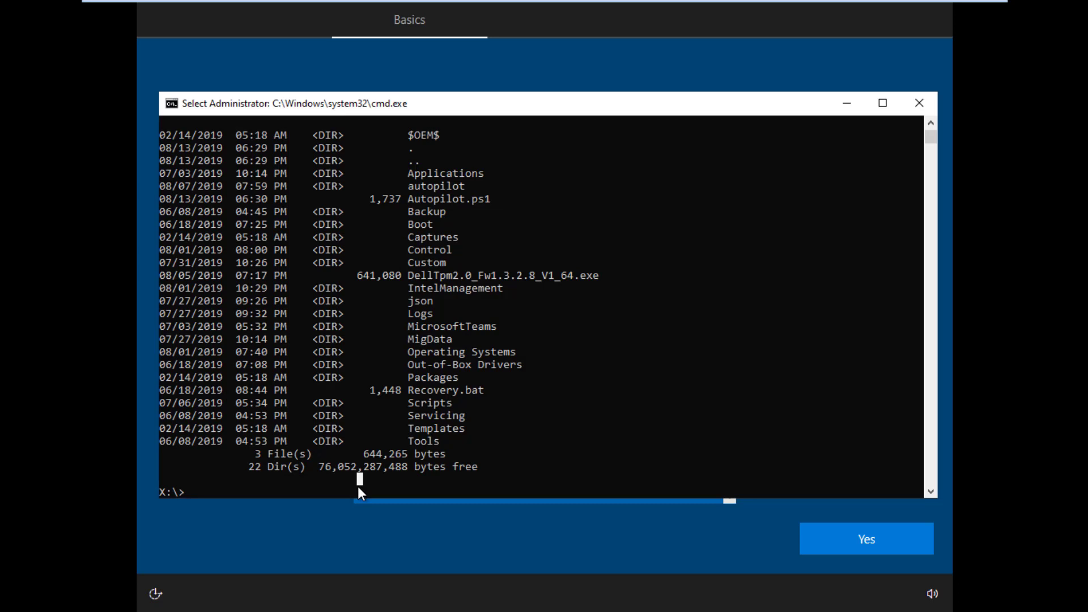
key("Escape")
type("set")
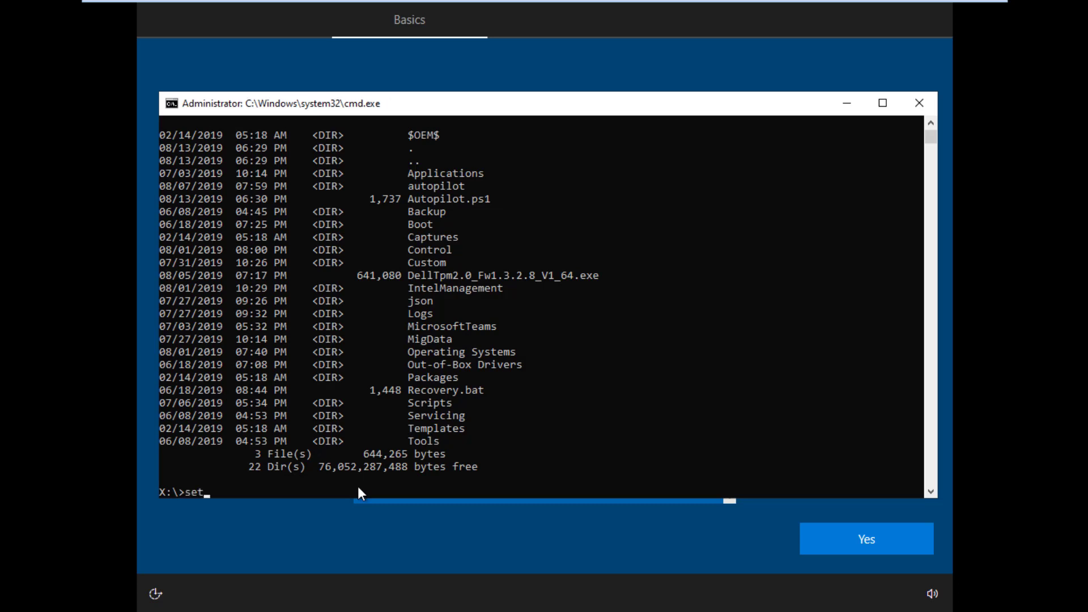
type("-executionpolicy exe")
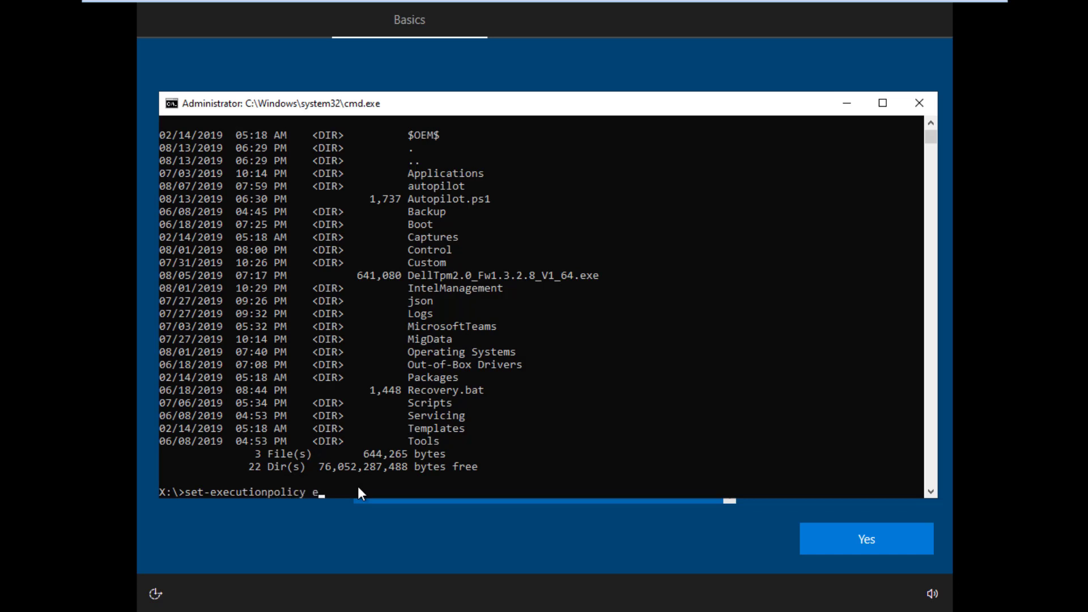
type("cutionpolicy remote")
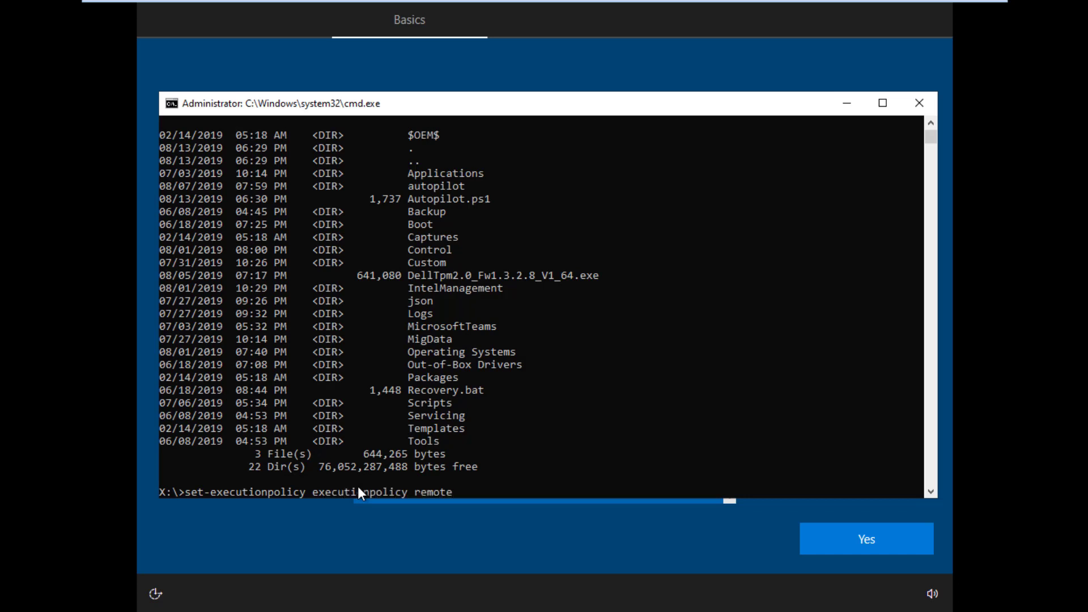
type("signed")
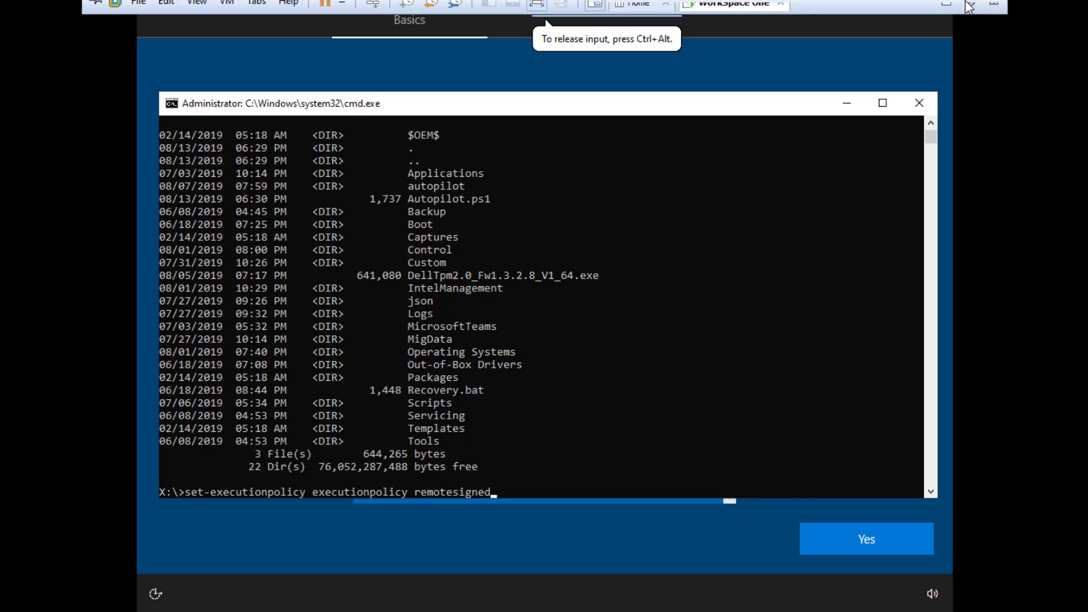
Step: Check the set-executionpolicy step in the host Notepad notes, then return to the VM
left_click(946, 12)
left_click(292, 595)
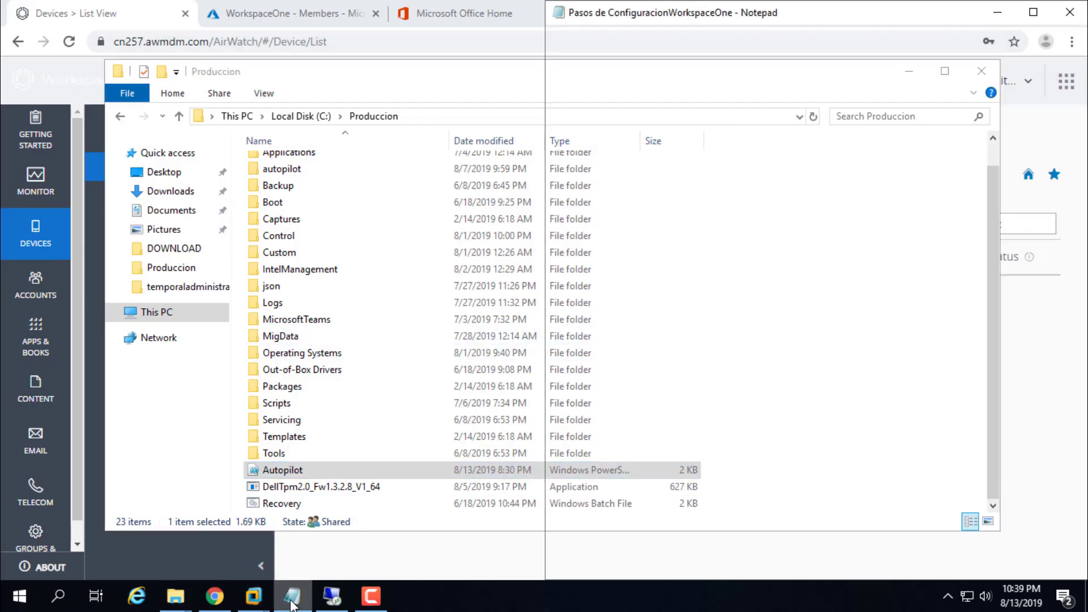
left_click(789, 332)
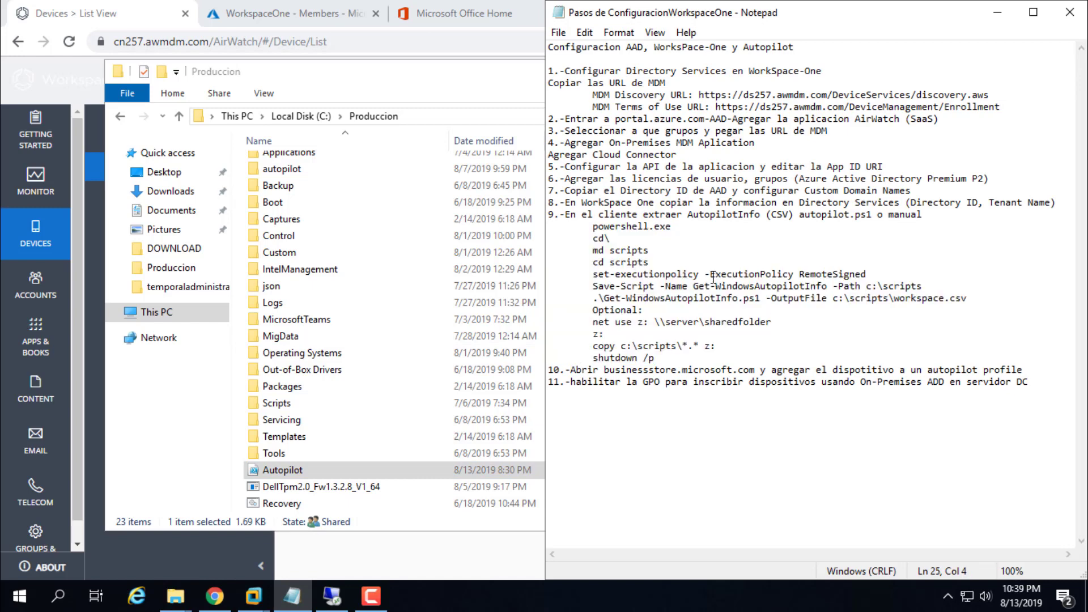
left_click_drag(594, 274, 866, 286)
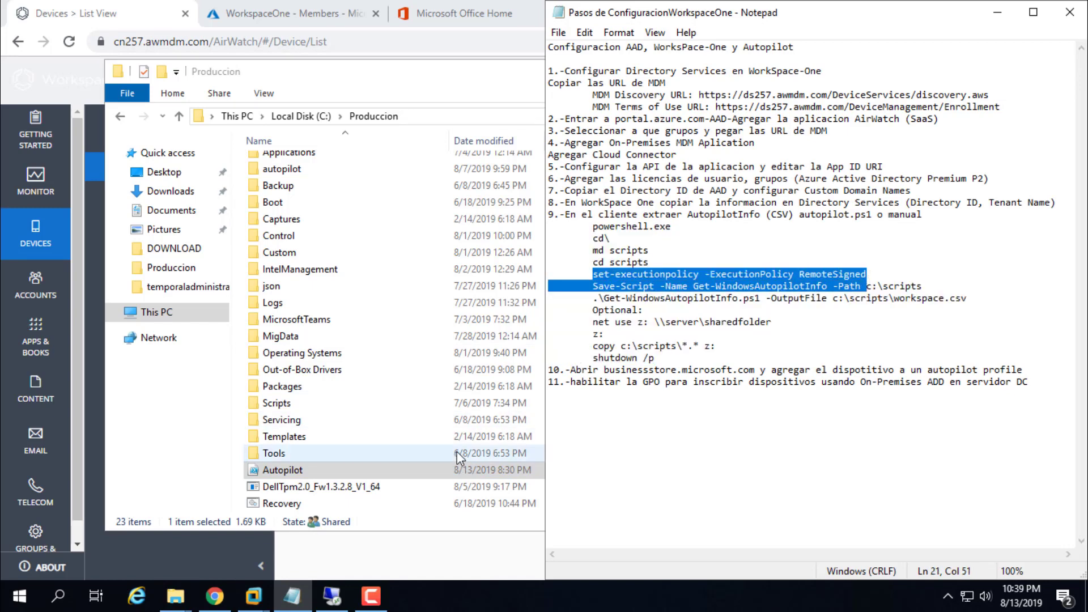
left_click(336, 606)
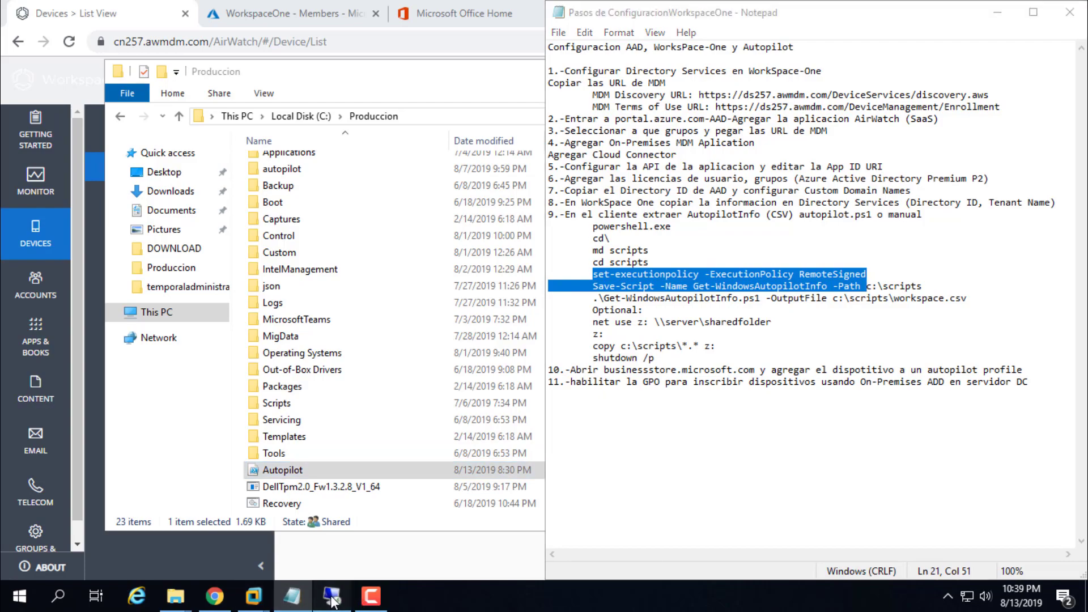
left_click(704, 9)
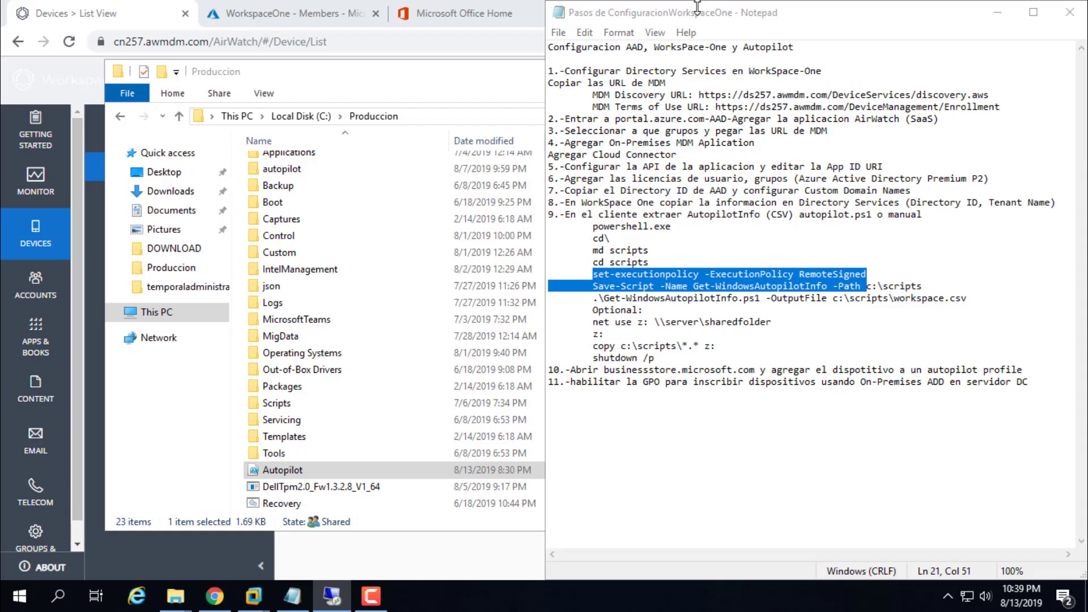
mouse_move(259, 595)
left_click(326, 502)
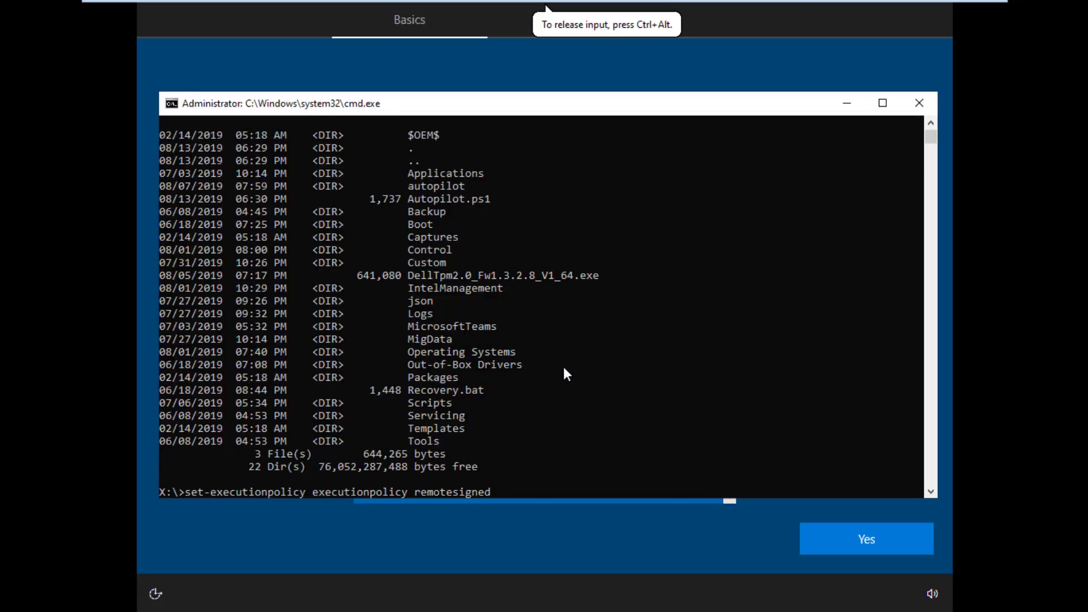
Step: Add the missing hyphen and run set-executionpolicy -executionpolicy remotesigned in cmd
key("Left")
key("Left")
type("-")
key("Return")
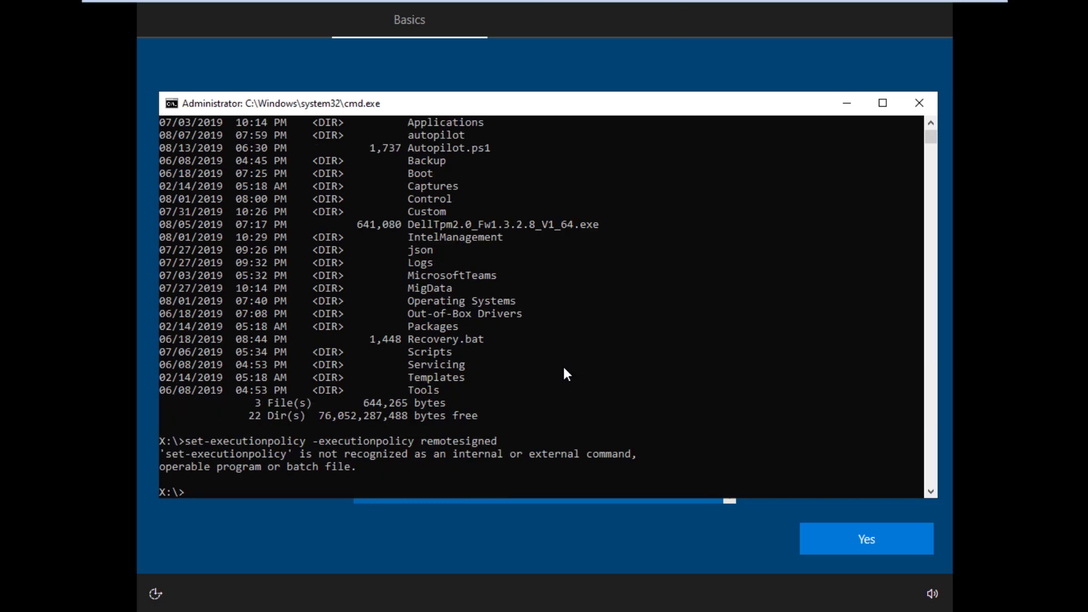
Step: Launch powershell.exe from the X:\ command prompt
type("powershell.exe")
key("Return")
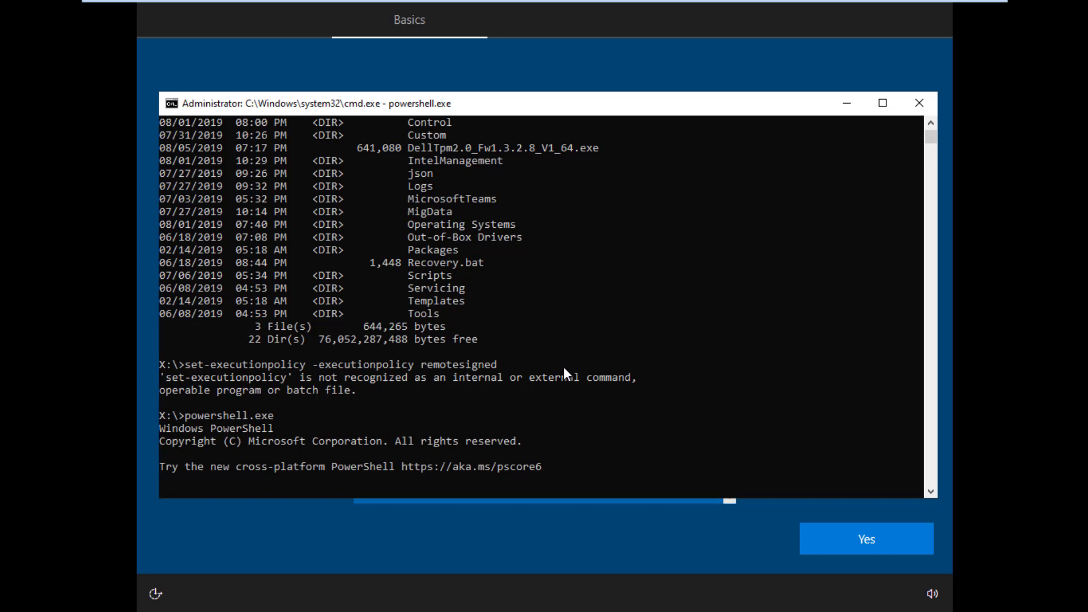
Step: Run set-executionpolicy -executionpolicy remotesigned in PowerShell, then list X:\ with dir
left_click(353, 280)
key("Escape")
type("ser")
key("BackSpace")
type("t-executionp")
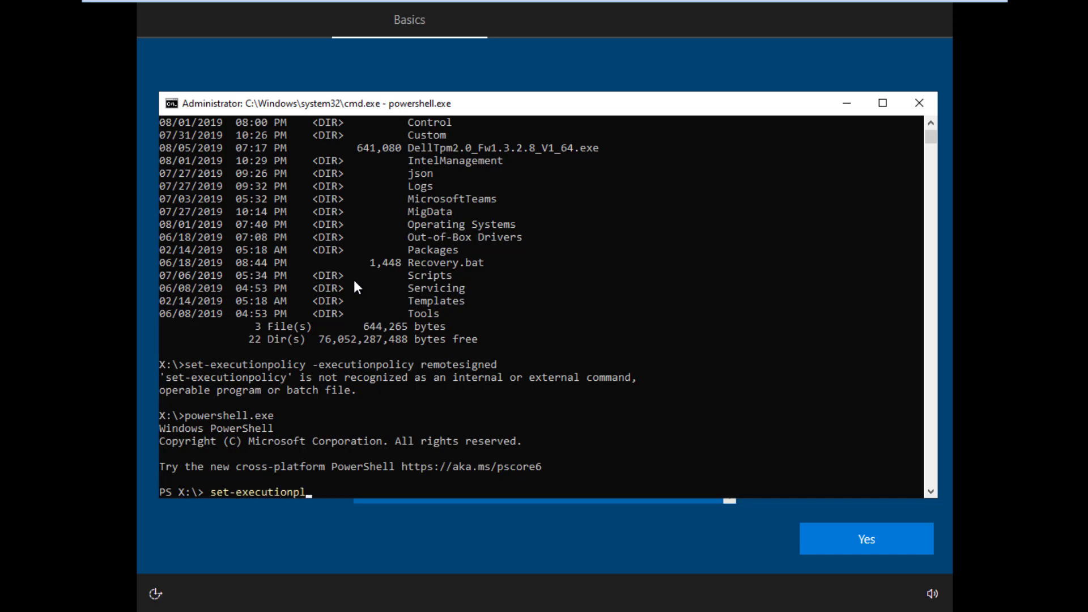
type("olicy -executionpolicy")
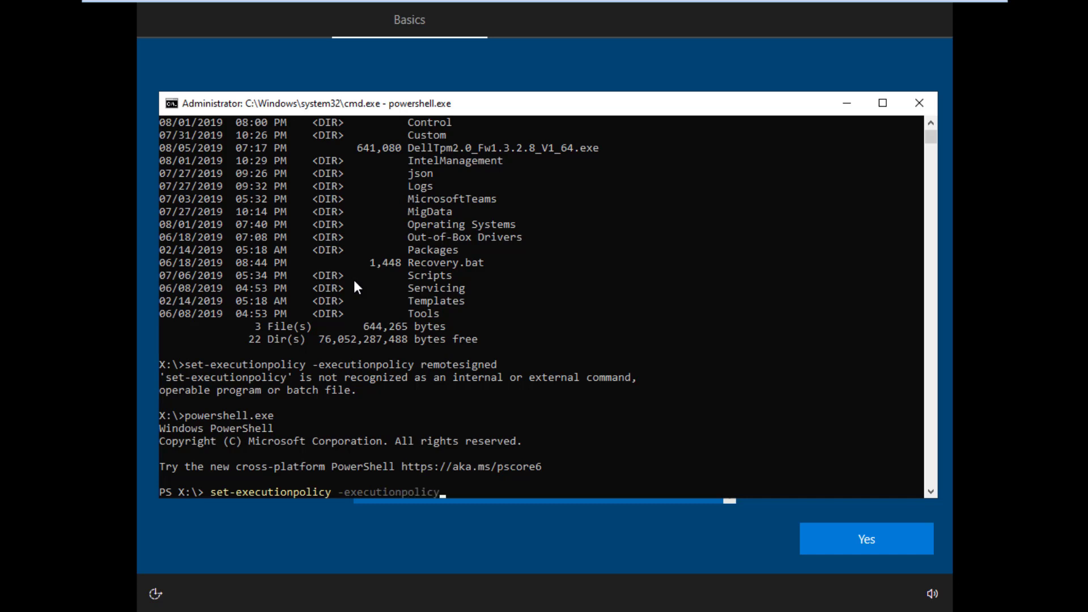
type(" remotesigned")
key("Return")
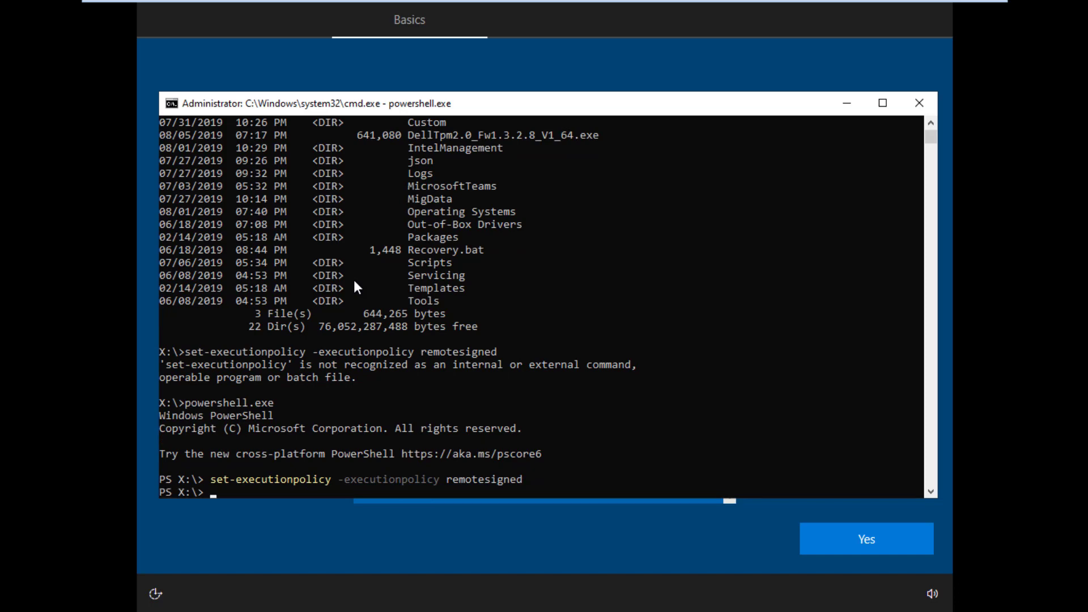
type("dir")
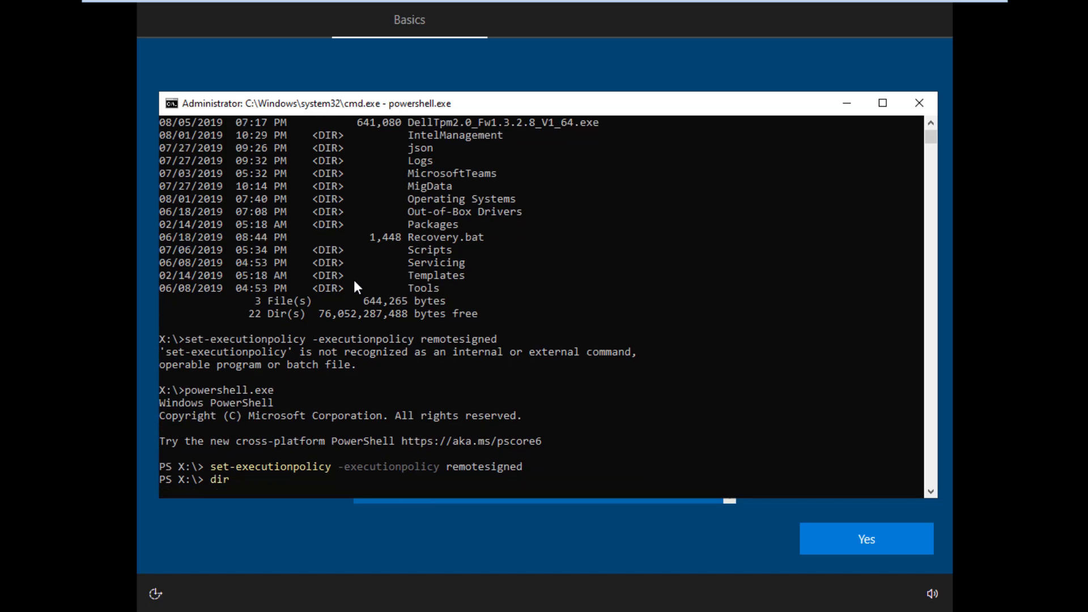
key("Return")
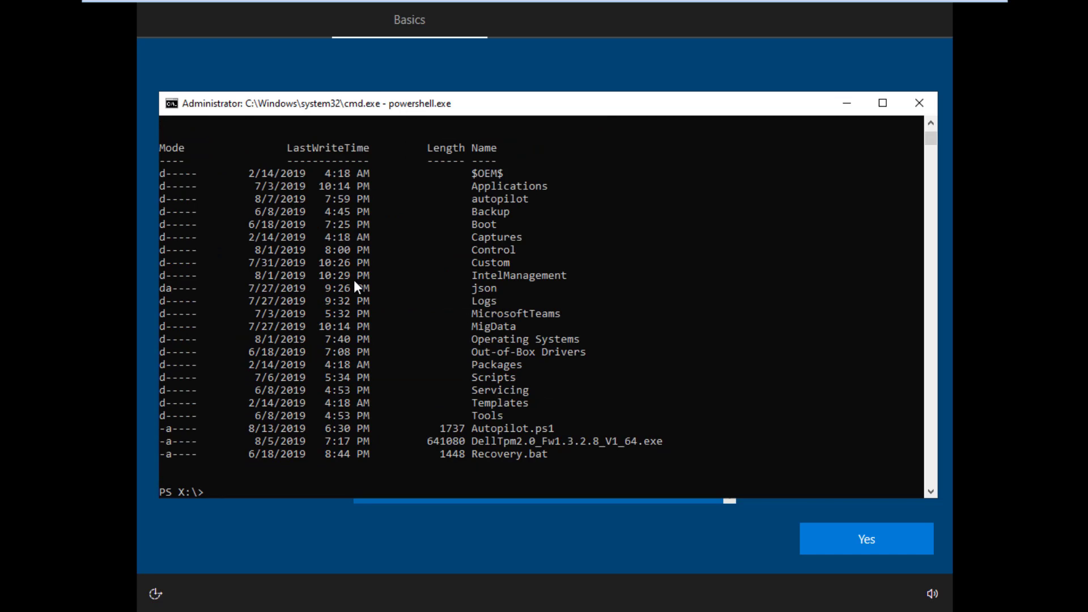
Step: Run .\Autopilot.ps1, enter the administrator password, then attempt 'md scripts' on X:
type(".\\Autopilot.ps1")
key("Return")
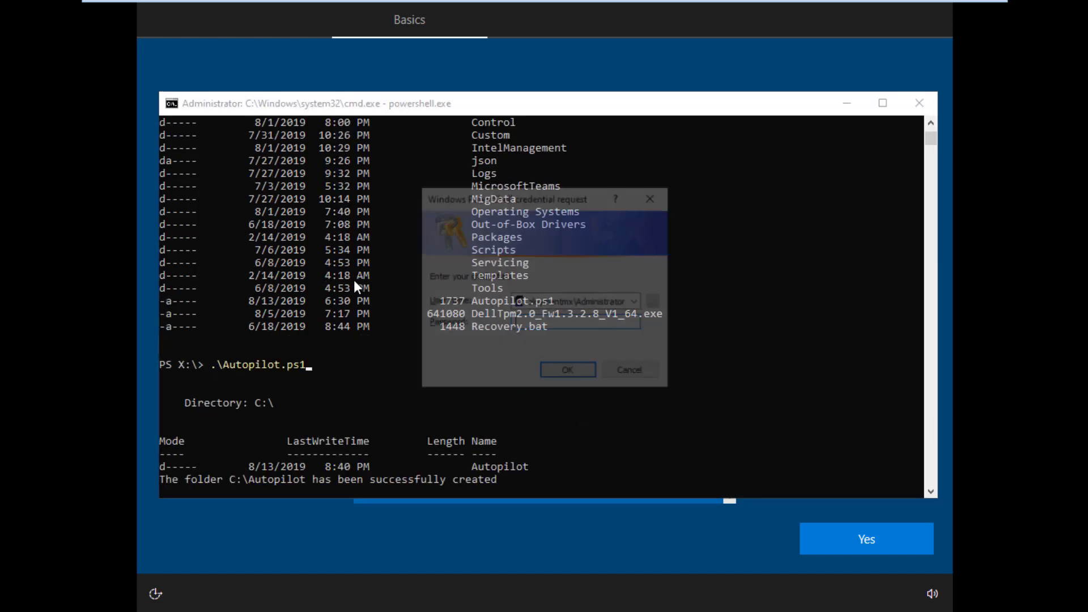
type("***")
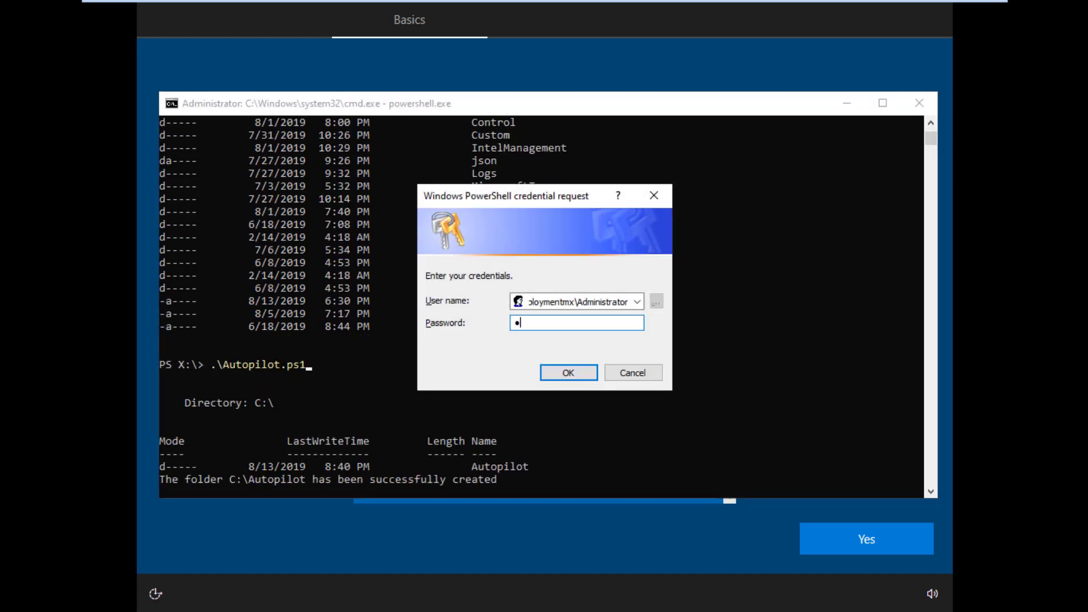
type("******")
key("Return")
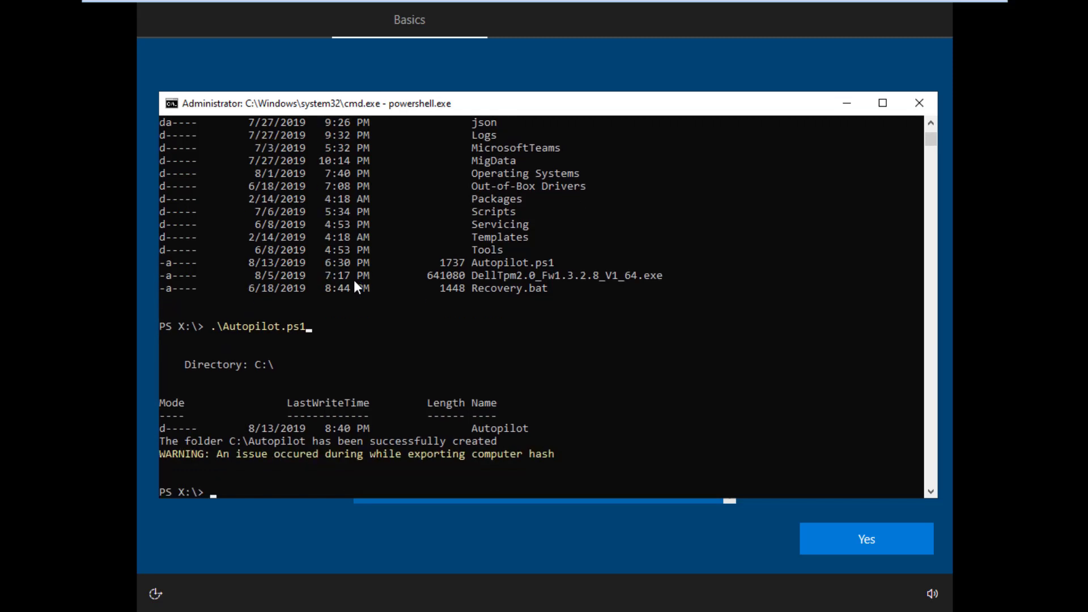
left_click_drag(215, 455, 561, 453)
left_click(546, 467)
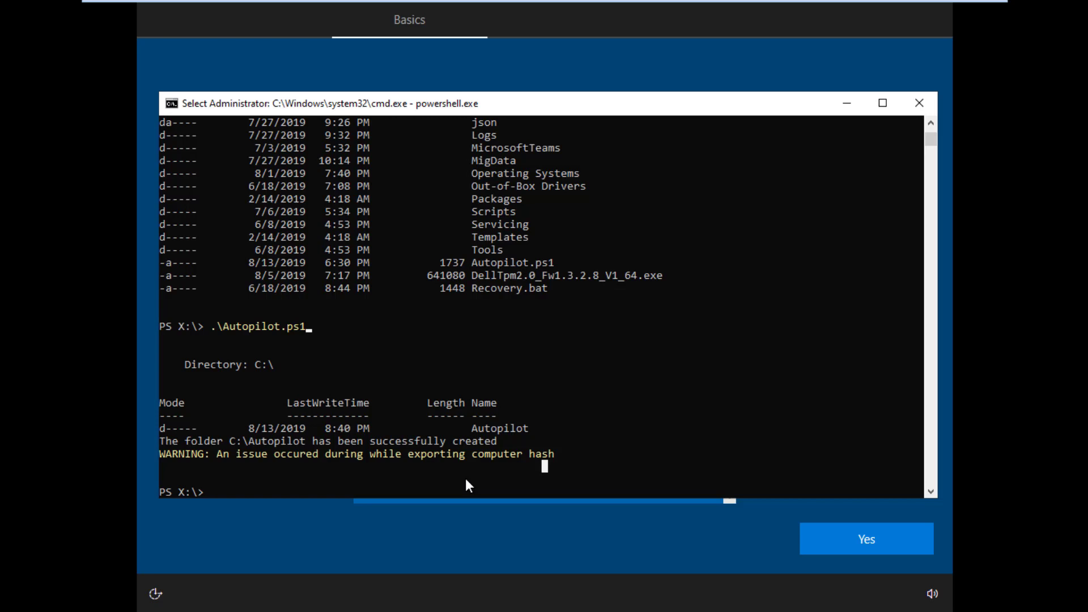
type("md scripts")
key("Return")
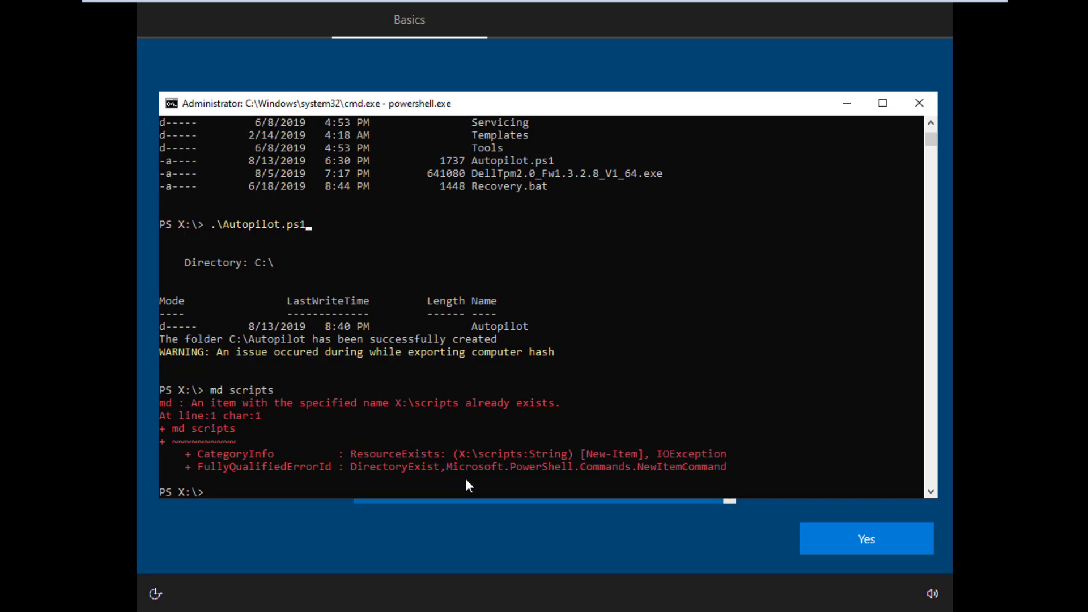
Step: Switch to C:, clear the console, create and enter C:\scripts, and list it
type("c:")
key("Return")
type("cls")
key("Return")
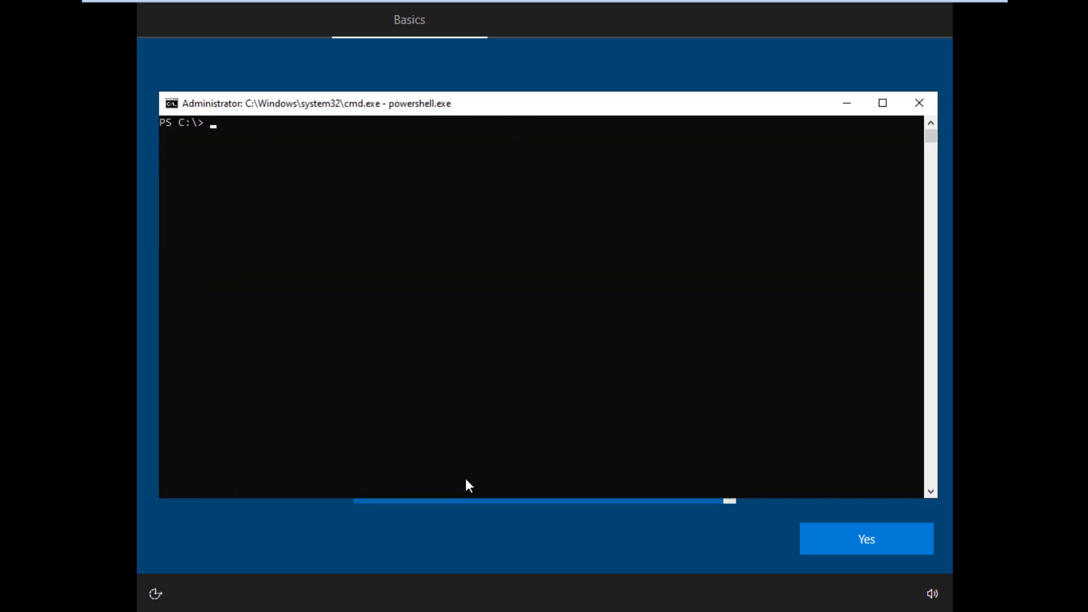
type("md scripts")
key("Return")
type("cd scripts")
key("Return")
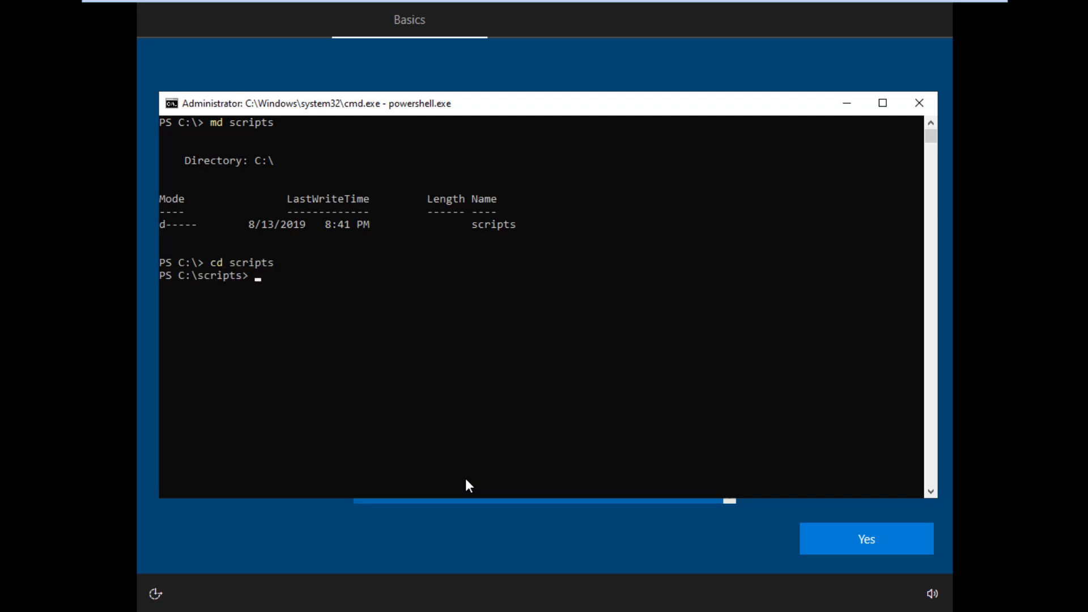
type("dir")
key("Return")
Step: Exit VMware full screen and reposition the windows so the Notepad notes show alongside
left_click(405, 340)
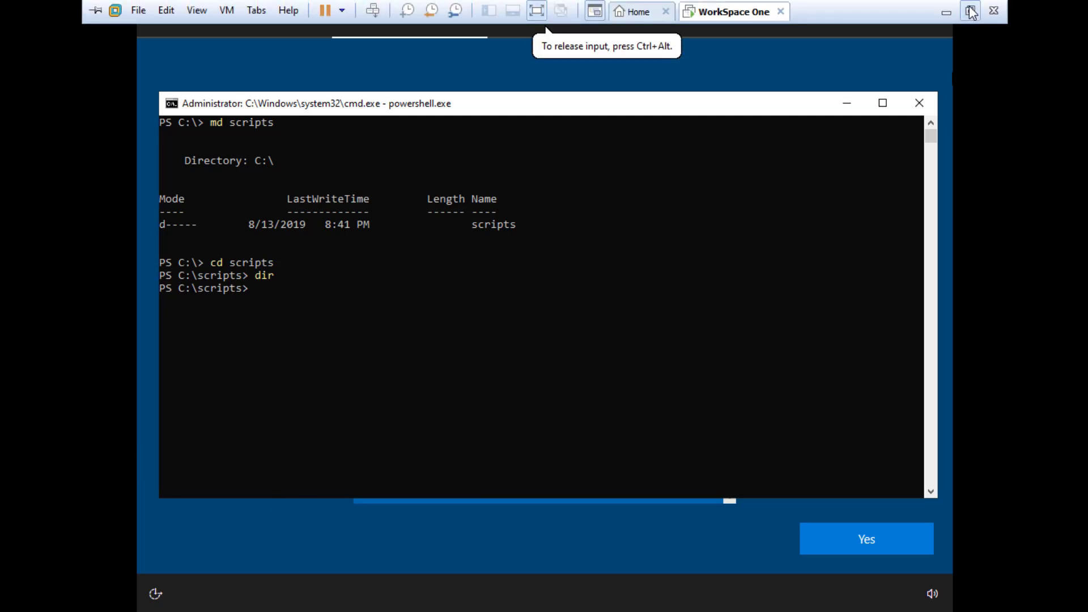
left_click(969, 11)
double_click(612, 12)
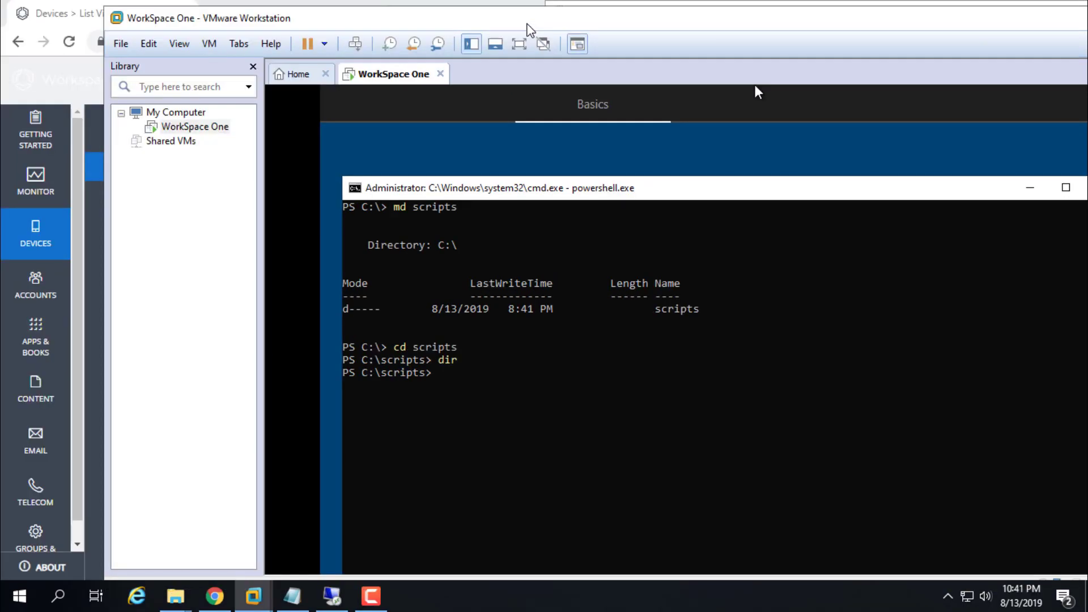
left_click_drag(562, 21, 258, 36)
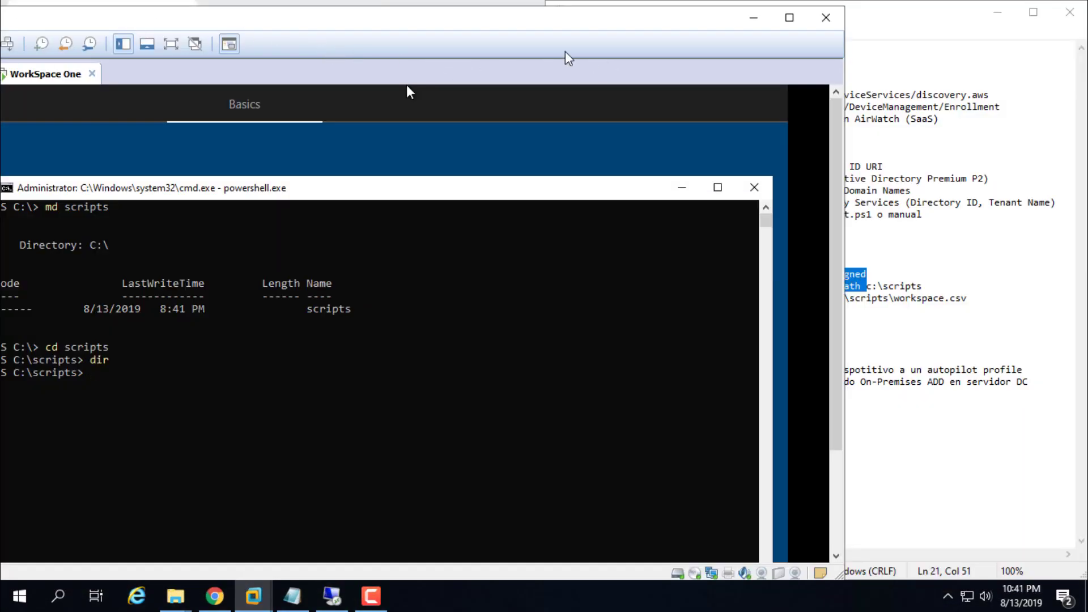
left_click_drag(560, 27, 324, 29)
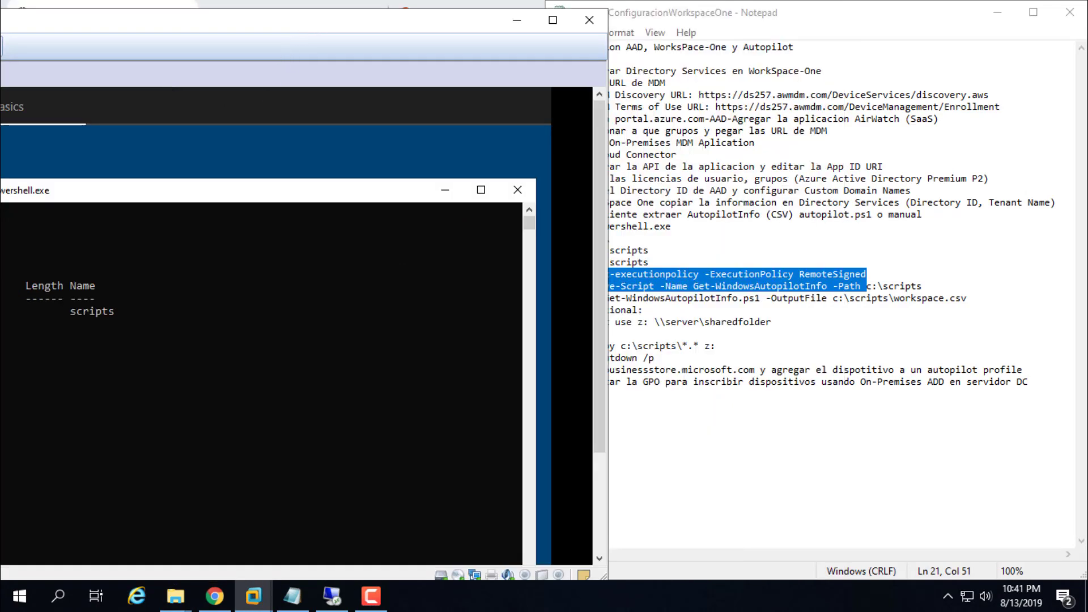
left_click_drag(275, 196, 303, 197)
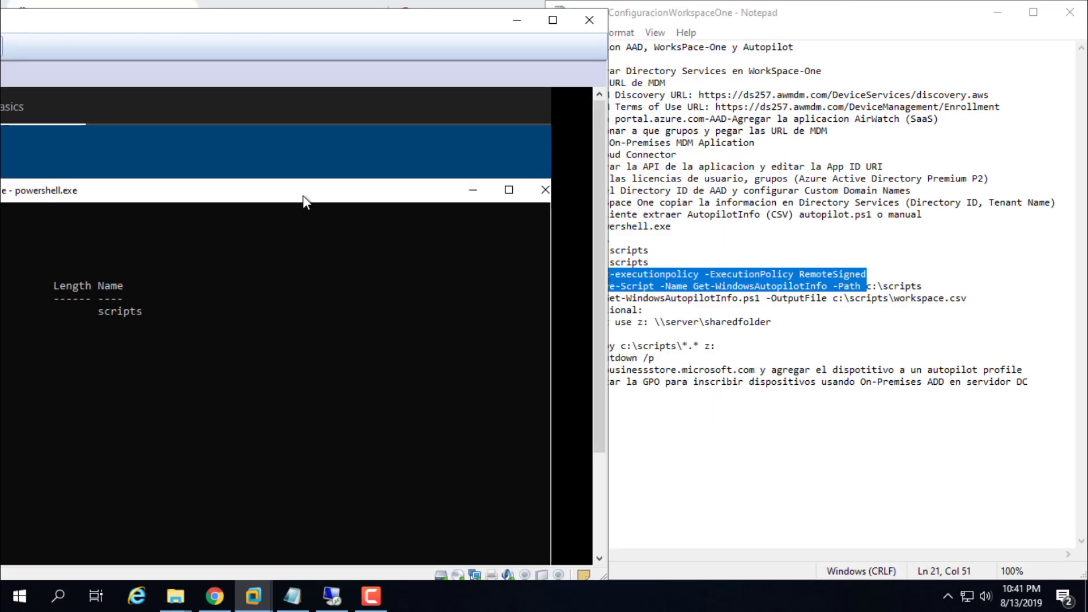
left_click_drag(339, 28, 592, 323)
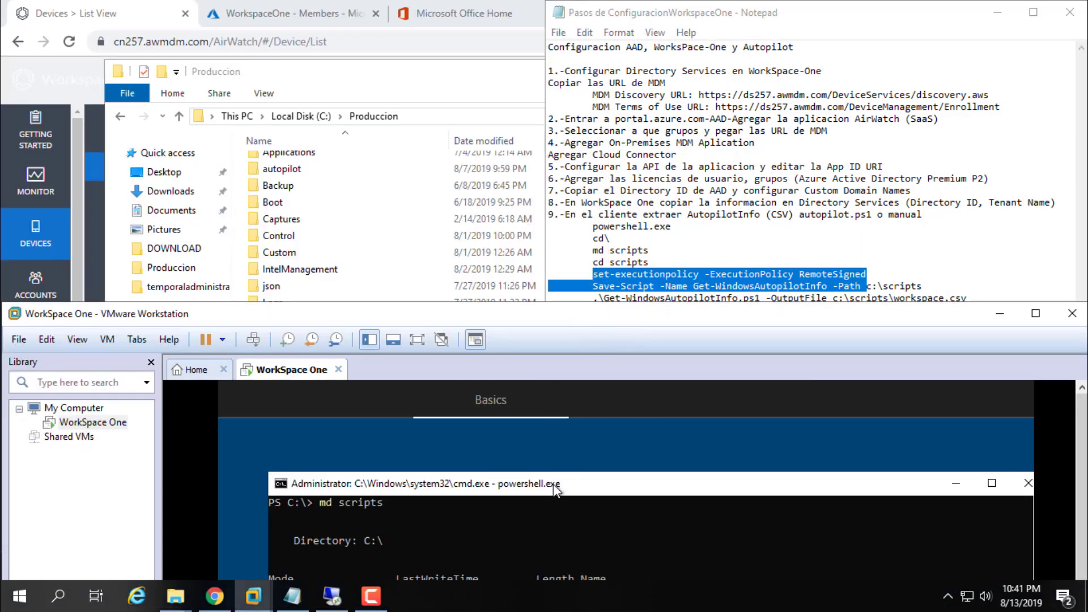
left_click_drag(553, 483, 555, 432)
Step: Enter C:\scripts, clear and list it, then apply the RemoteSigned execution policy
type("cd scripts")
key("Return")
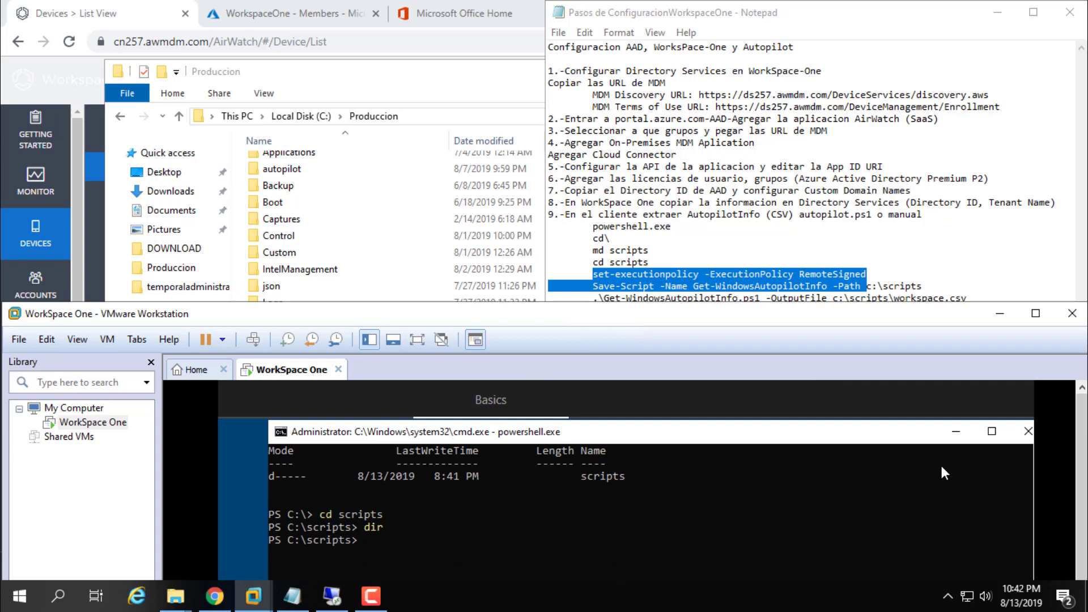
type("cls")
key("Return")
type("dir")
key("Return")
scroll(413, 505, "up", 1)
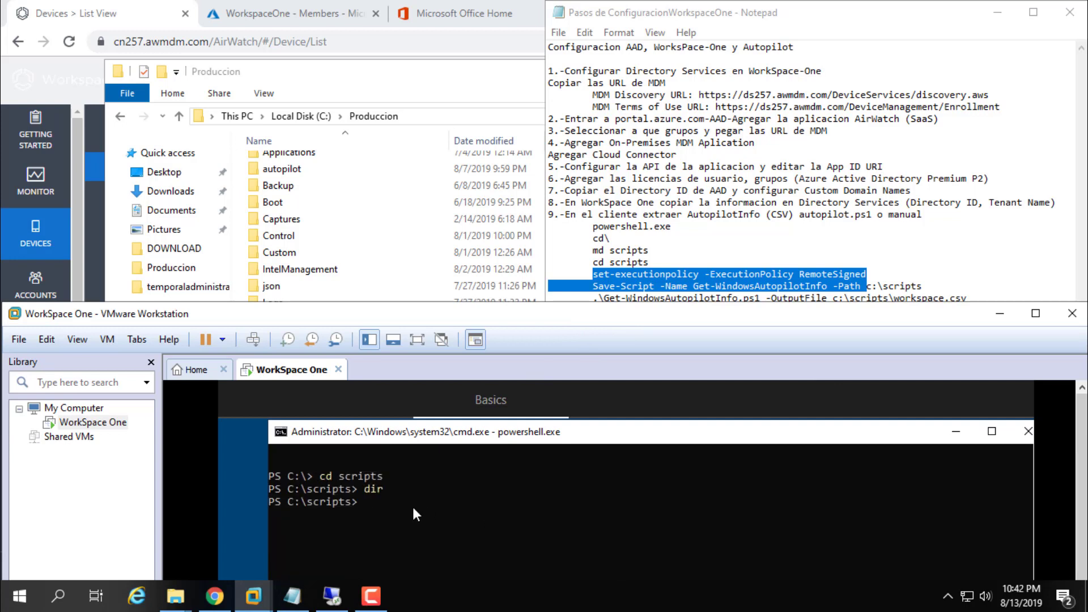
type("set-executionpolicy ")
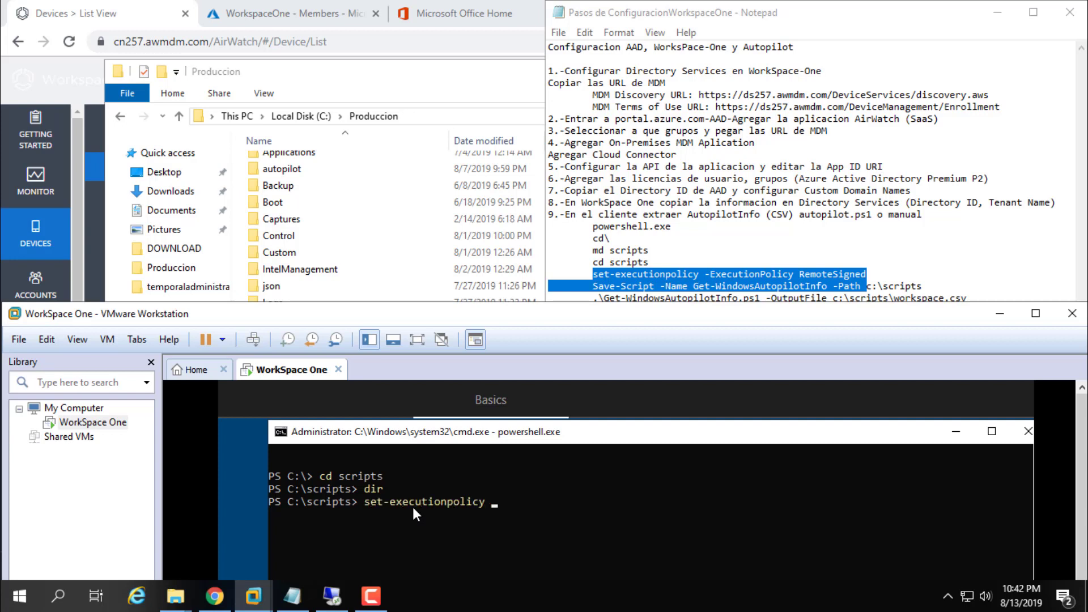
type("-executionpolicy rr")
key("BackSpace")
type("emotesigned")
key("Return")
Step: Run save-script -Name Get-WindowsAutopilotInfo -Path c:\scripts, answering y to install NuGet
type("save")
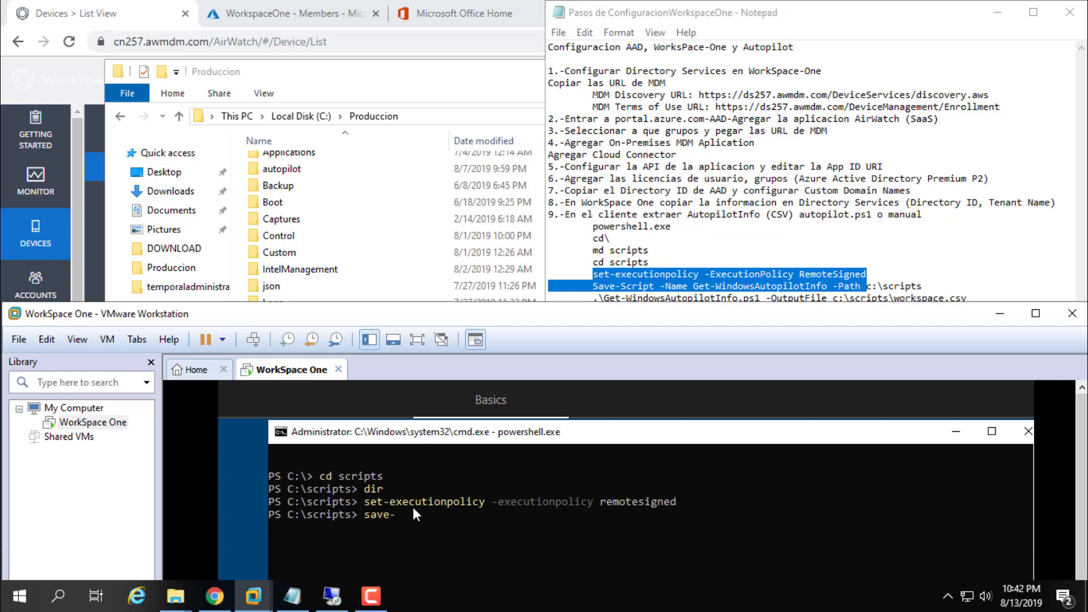
type("-script -Name Get-WindowsA")
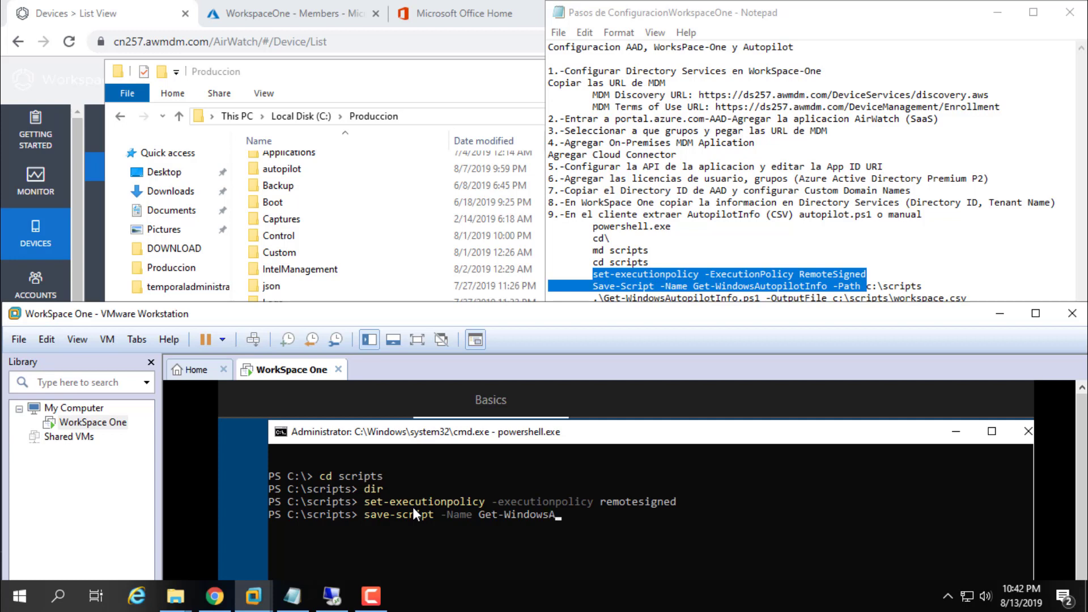
type("utopilotInfo.")
key("BackSpace")
type("-Path c:")
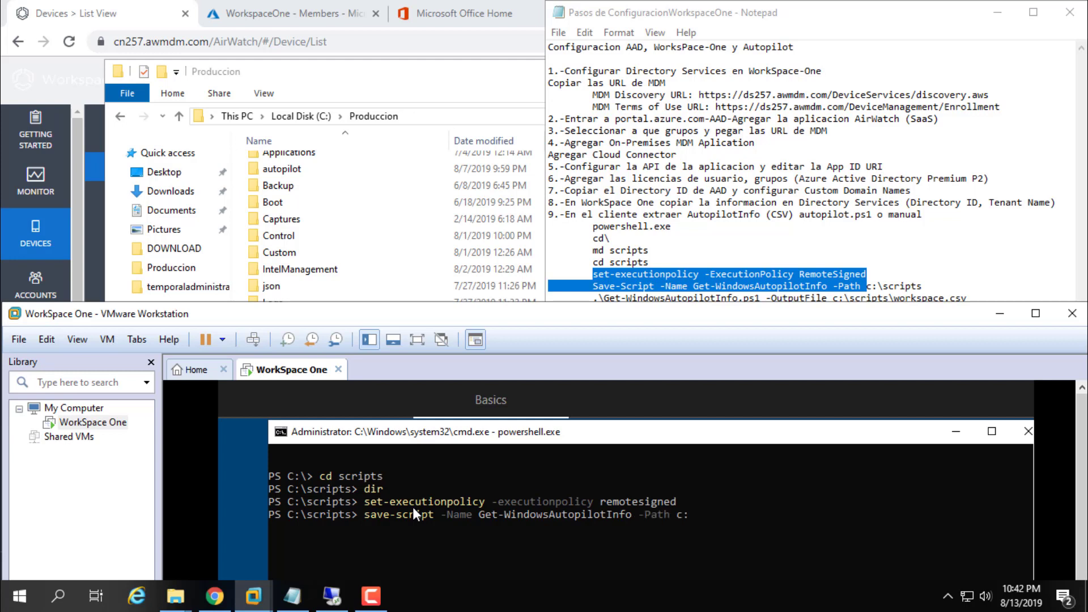
type("\\scripts")
left_click(693, 250)
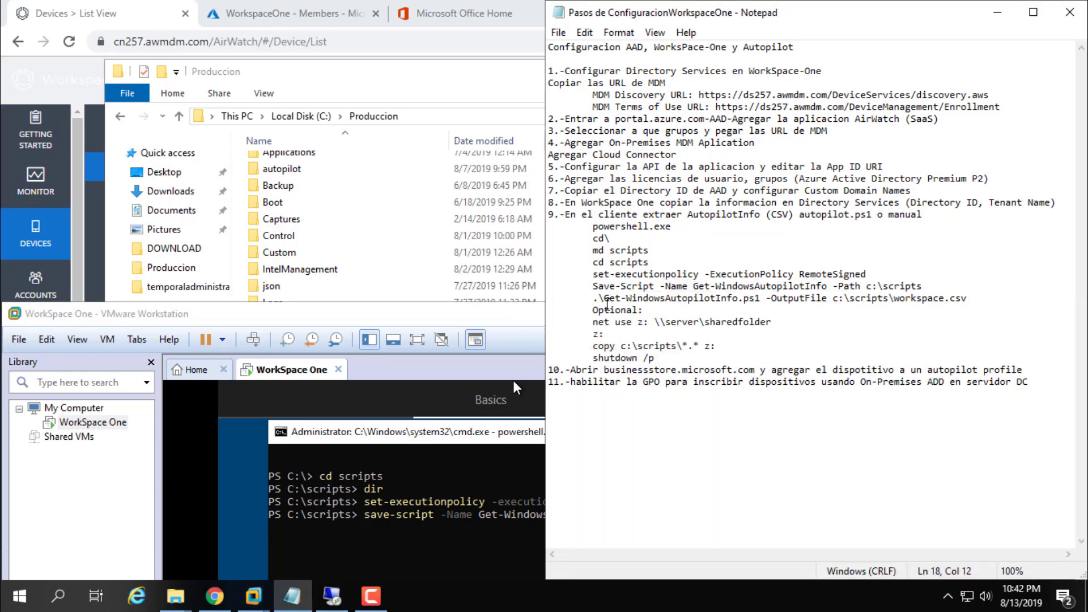
left_click(438, 322)
left_click_drag(442, 322, 433, 24)
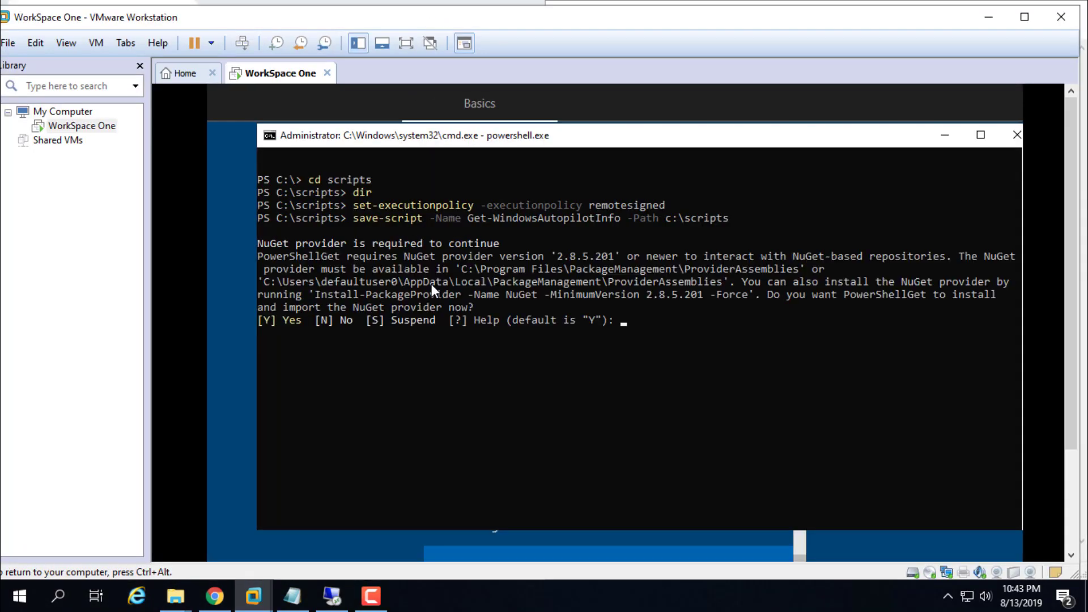
type("y")
key("Return")
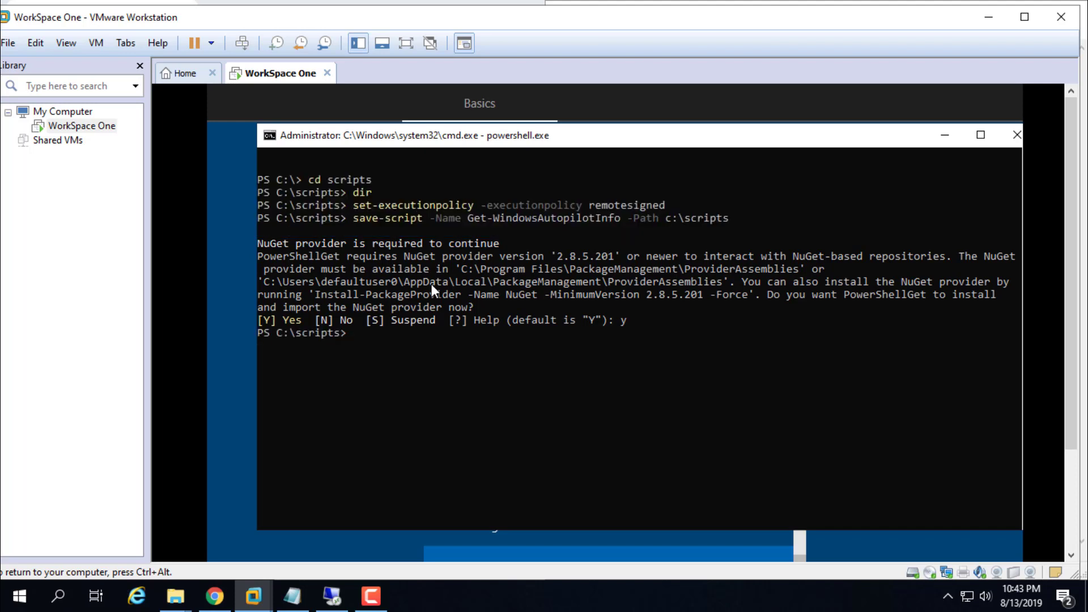
Step: Run Get-WindowsAutopilotInfo.ps1 in the VM to export the hardware hash to c:\scripts\workspaceone.csv
type("dir")
key("Return")
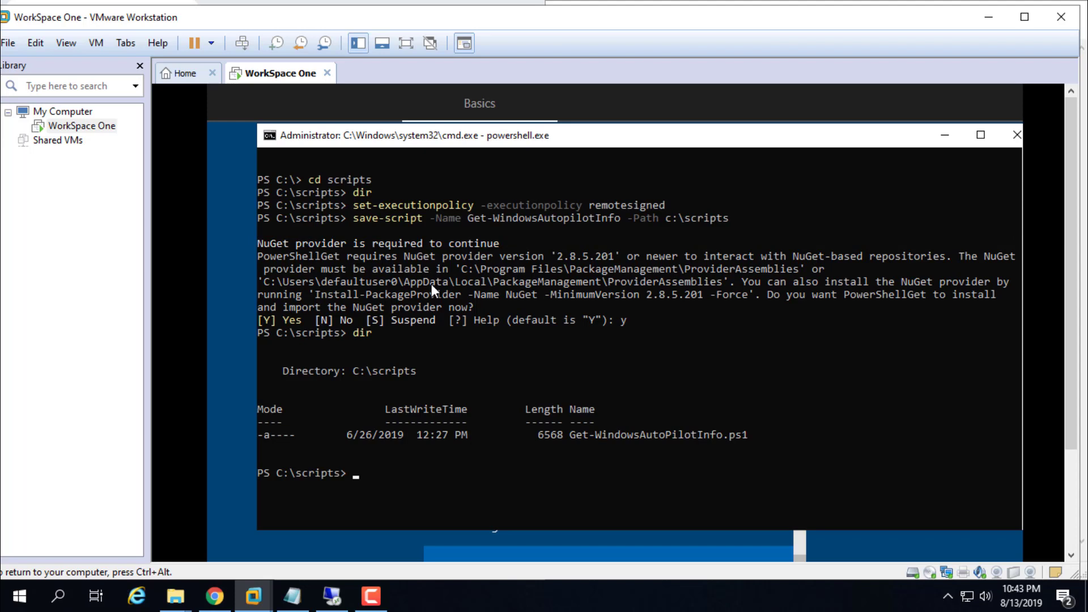
type(".\\Get-Windows")
type("AutopilotInfo.ps1")
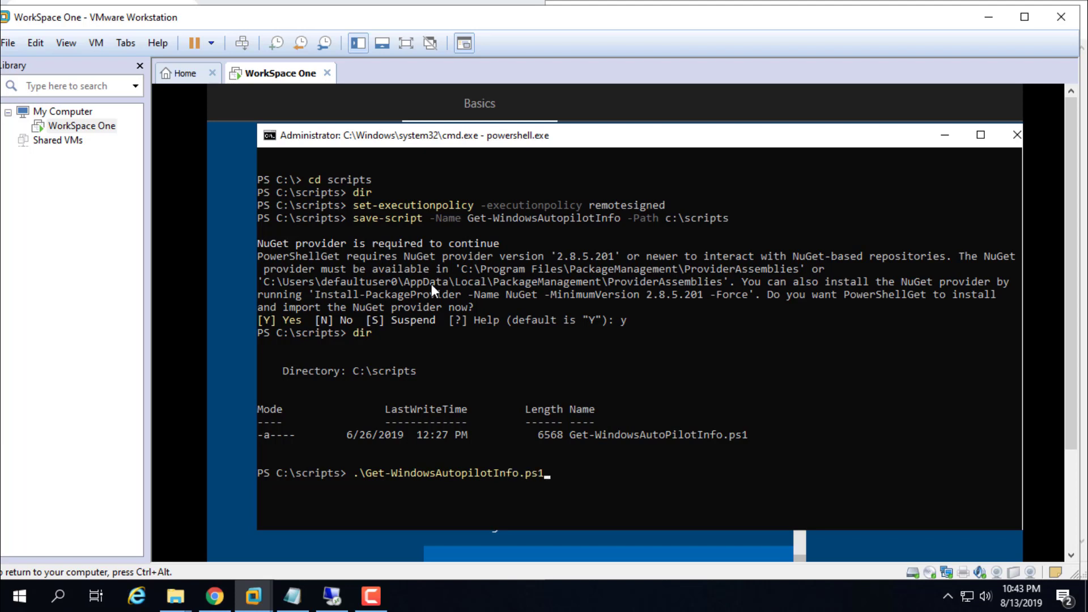
type(" -OutputFile c:\\scripts")
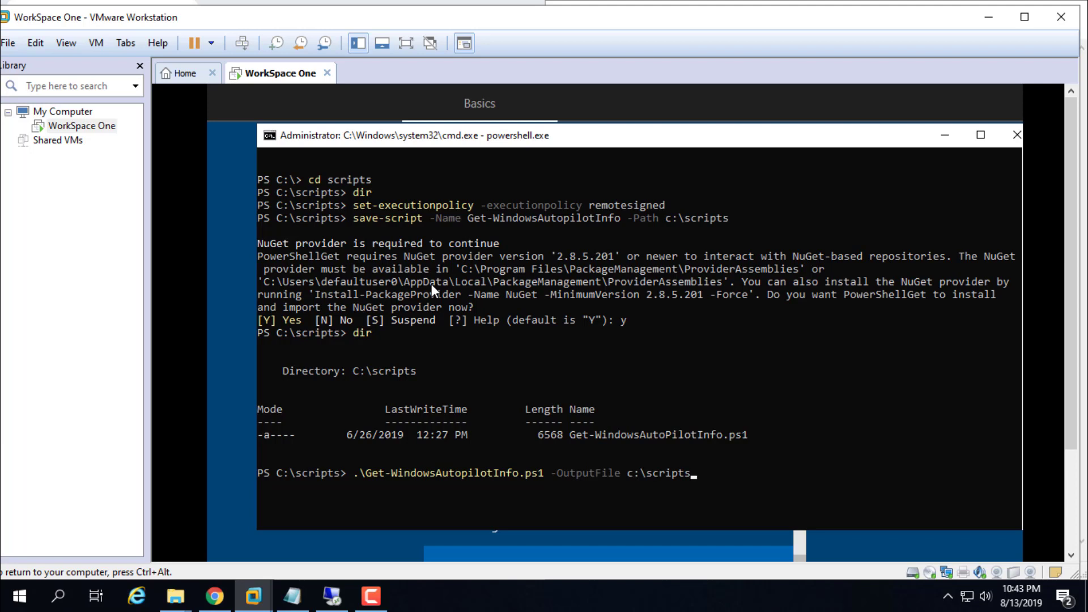
type("\\")
type("work")
type("s")
key("BackSpace")
type("kspaceone.csv")
key("Return")
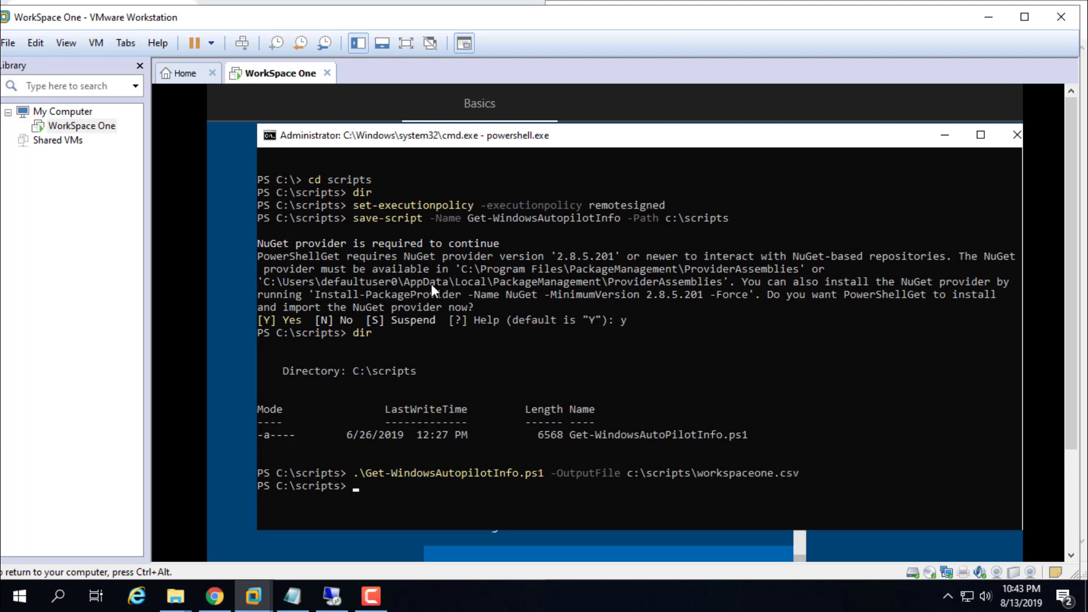
Step: List c:\scripts to confirm workspaceone.csv exists and copy its file name
type("dir")
key("Return")
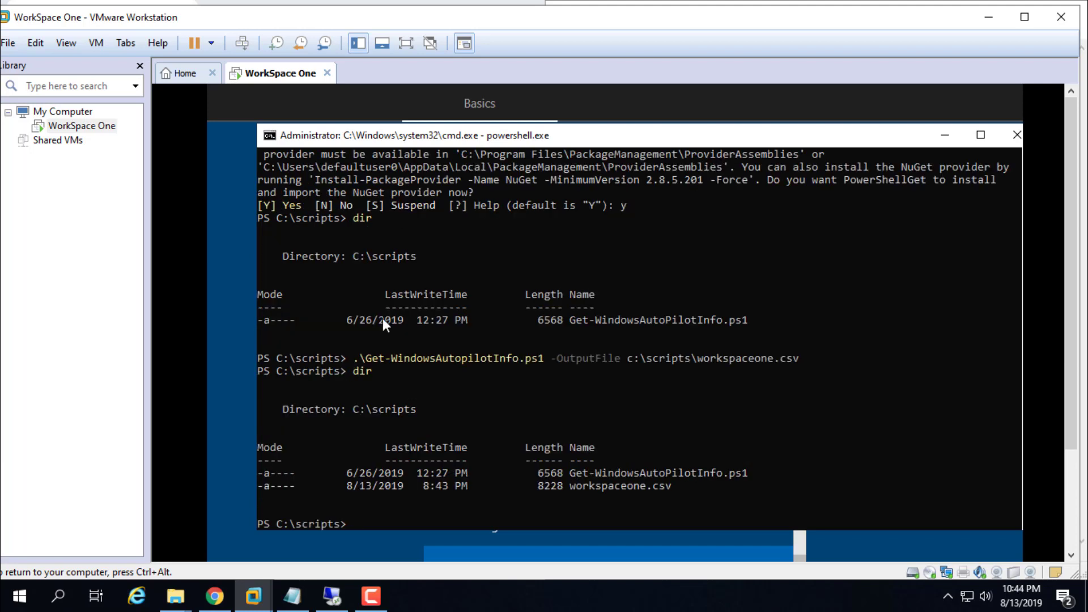
left_click_drag(571, 485, 642, 485)
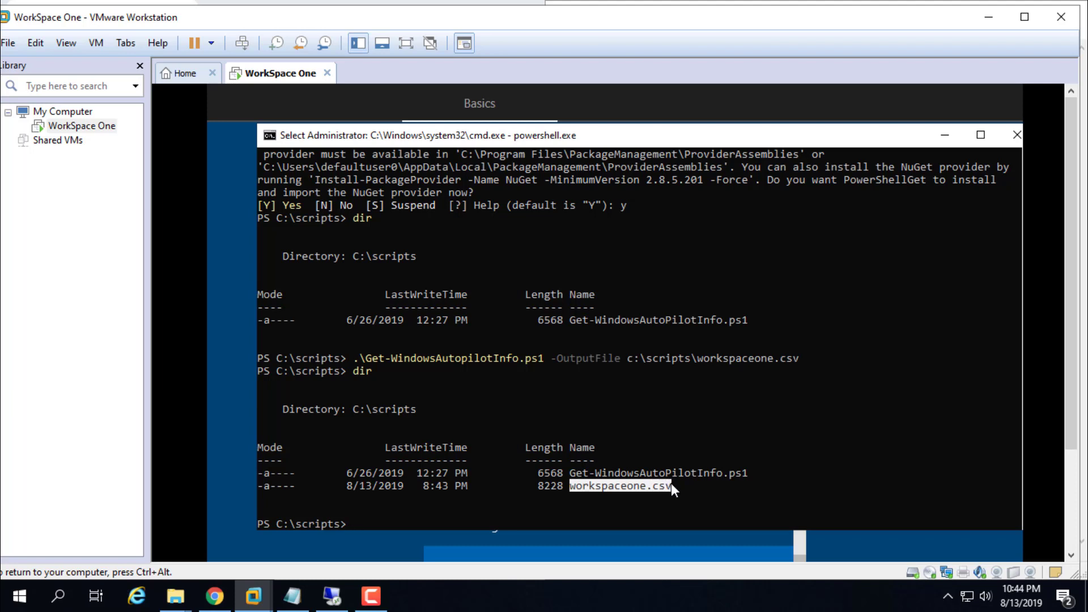
right_click(672, 485)
type("shut")
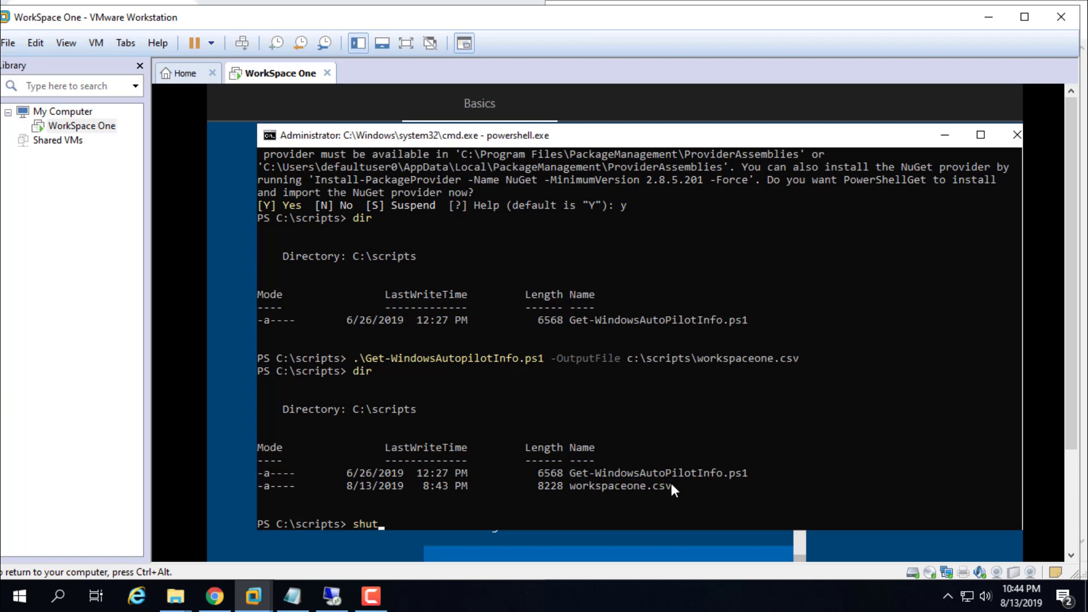
key("BackSpace")
key("BackSpace")
key("BackSpace")
key("BackSpace")
Step: Copy all files from c:\scripts to the X: drive with copy c:\scripts\*.* x:
type("x:")
key("Return")
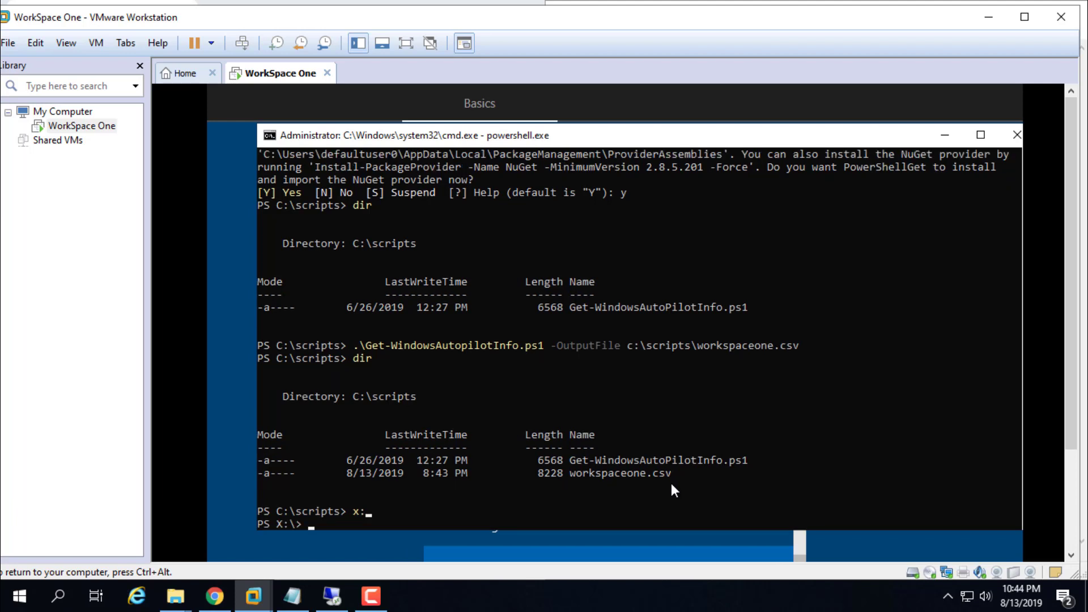
type("copy c:\\scripts\\*.* x:")
key("Return")
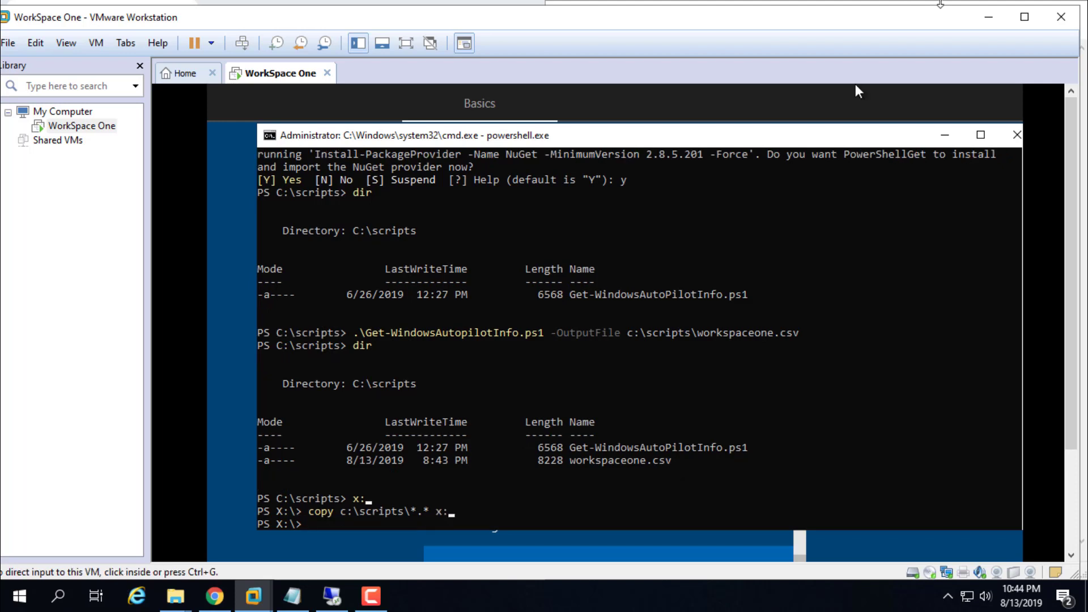
Step: Browse This PC > Local Disk (C:) > Produccion and select the workspaceone CSV file
left_click(988, 17)
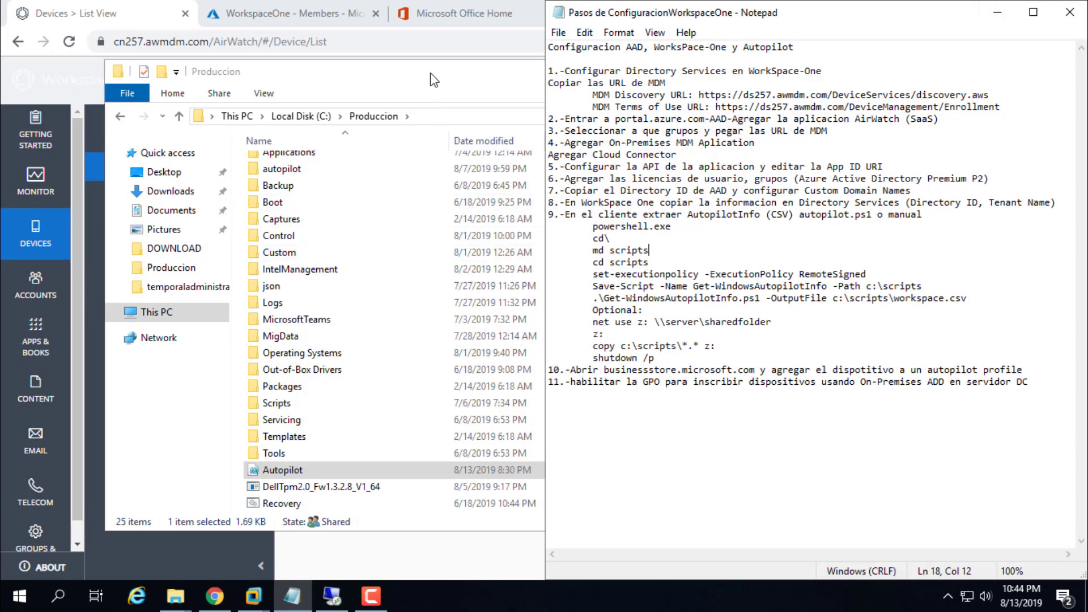
left_click(430, 73)
left_click(214, 318)
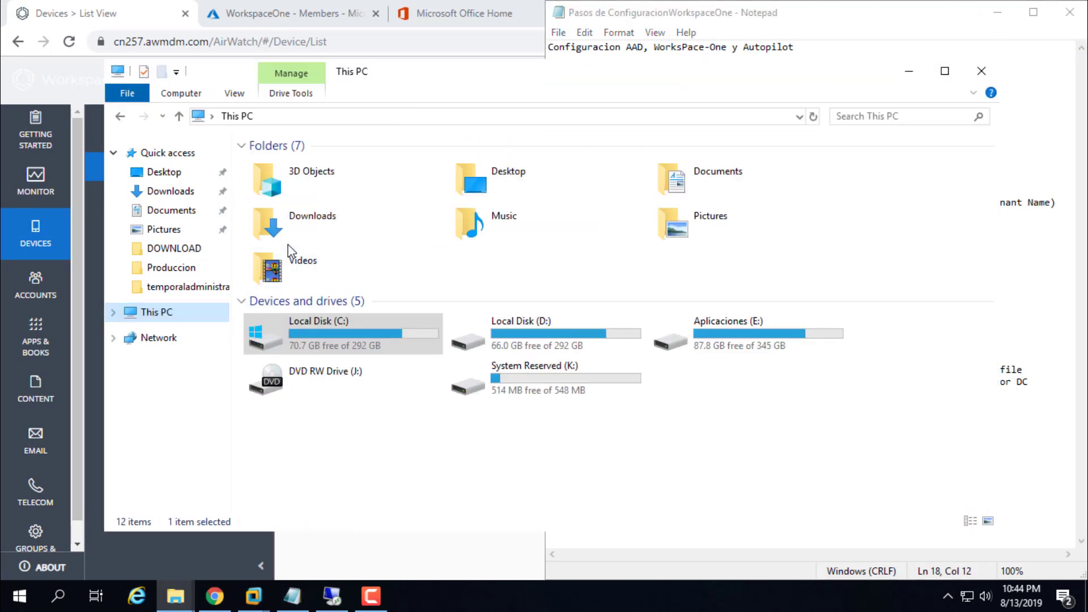
double_click(291, 329)
scroll(293, 336, "down", 2)
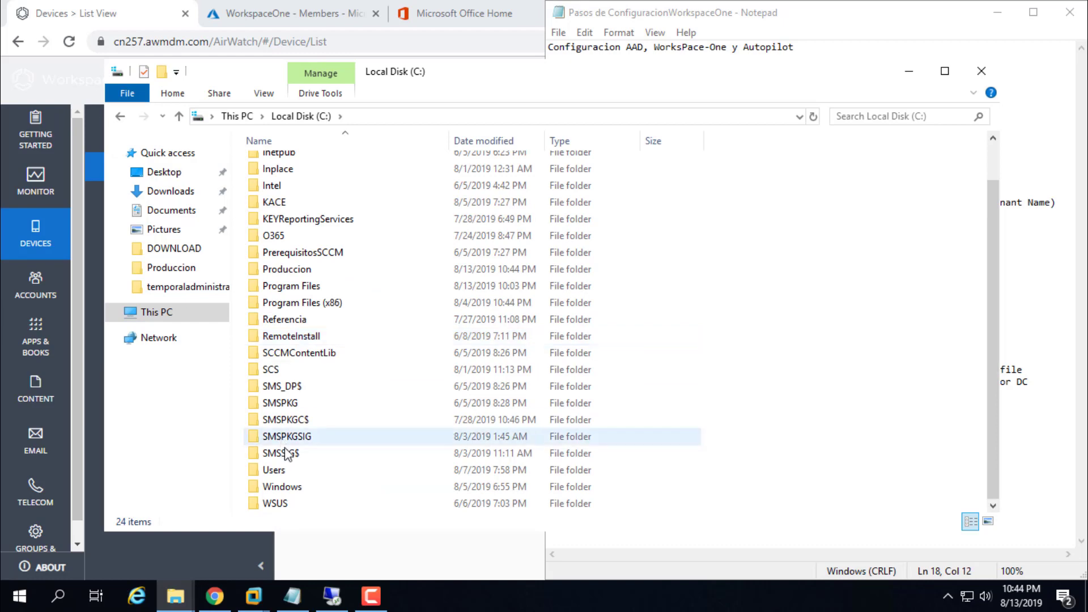
double_click(292, 275)
scroll(292, 280, "down", 2)
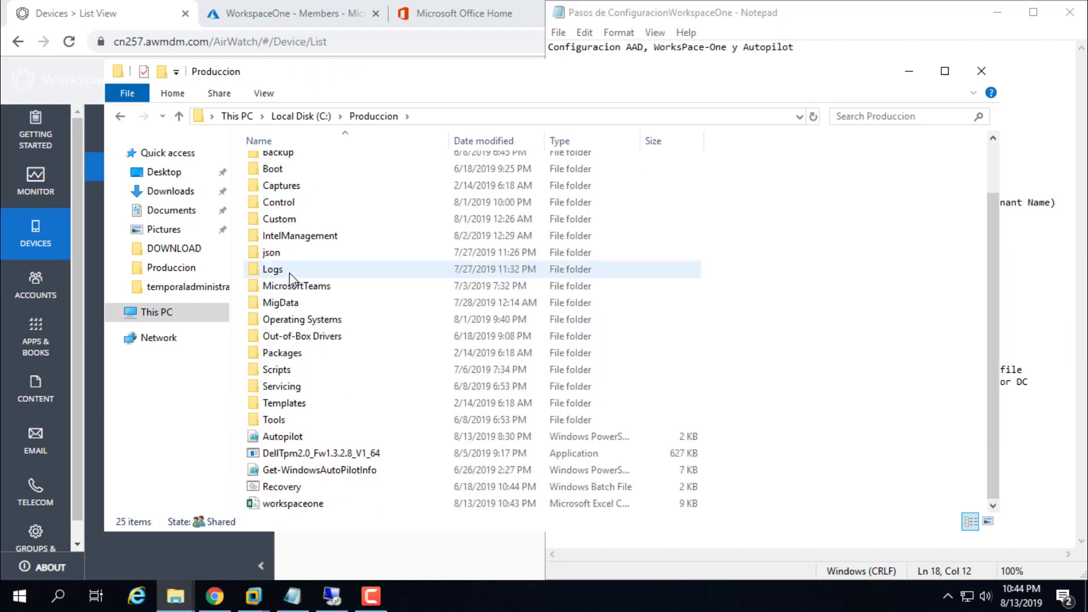
left_click(302, 505)
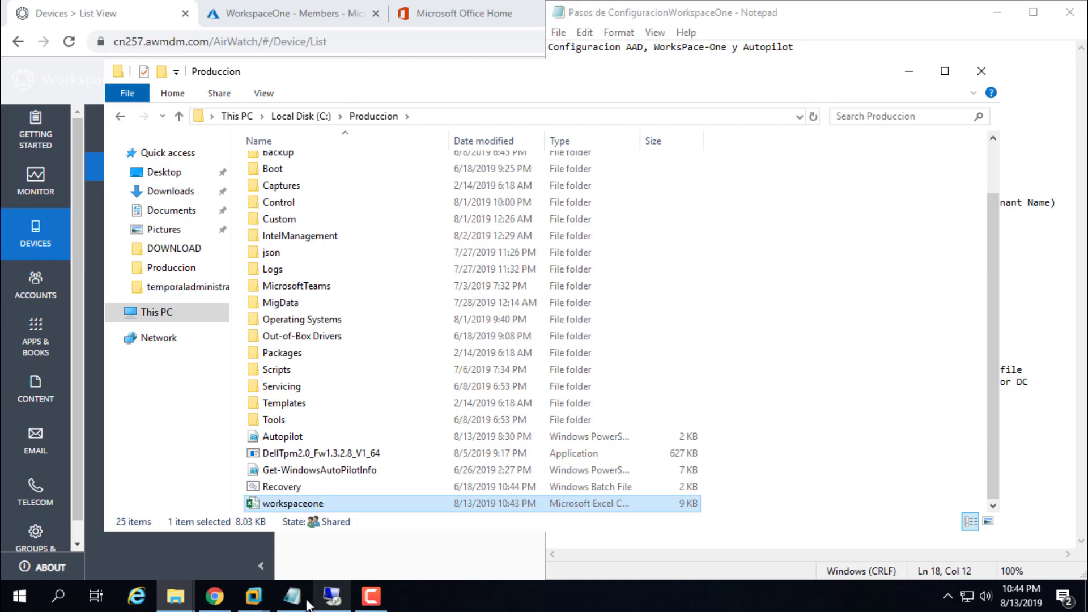
Step: Restart the virtual machine with shutdown /r, then return to step 10 of the setup notes
mouse_move(253, 595)
left_click(303, 529)
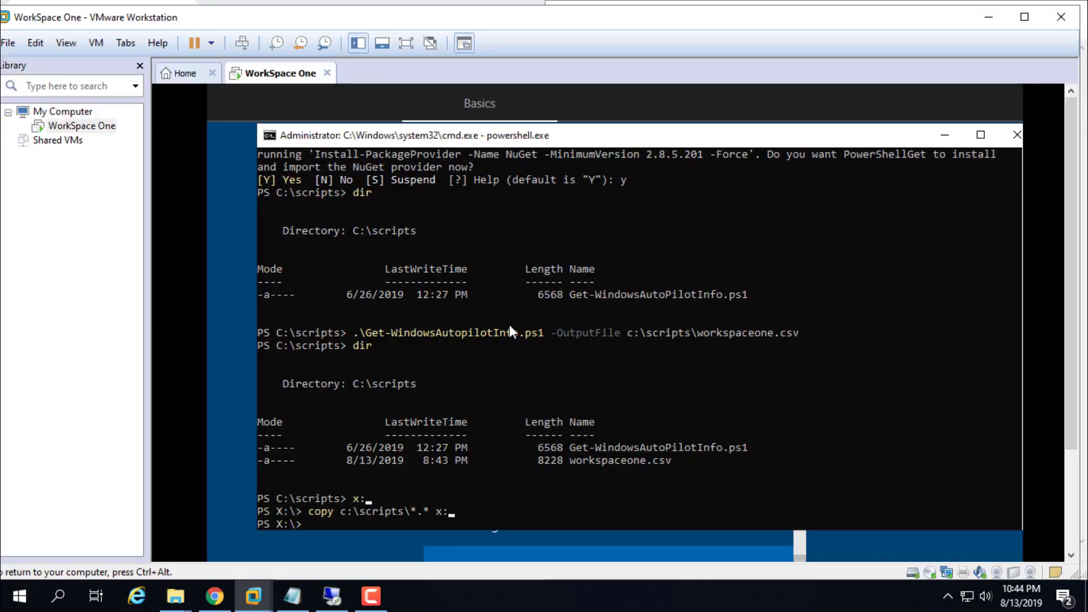
type("shutdown")
type(" /r")
key("Return")
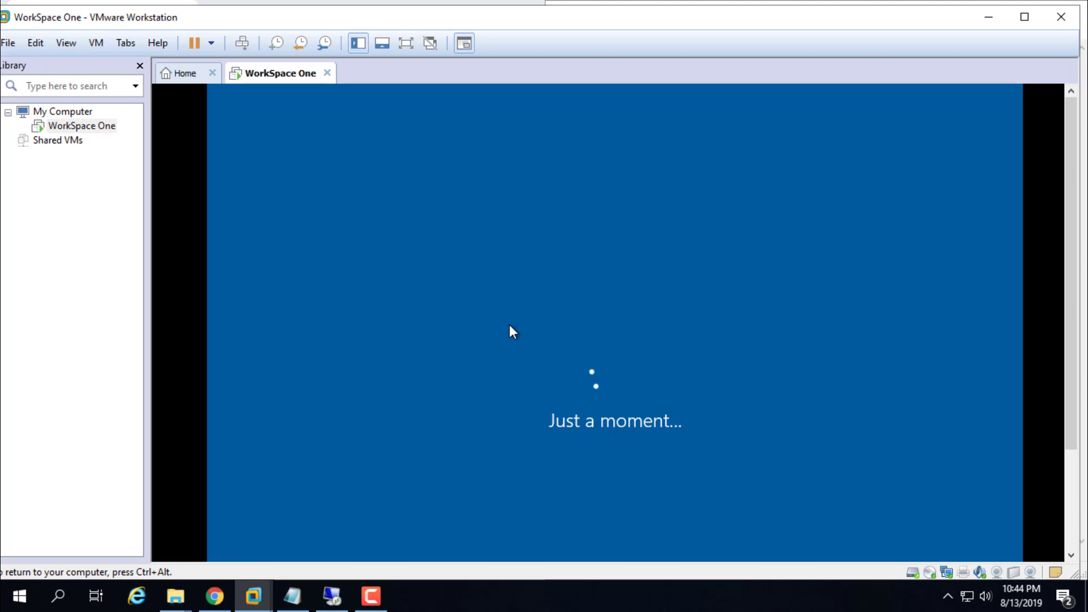
left_click(988, 17)
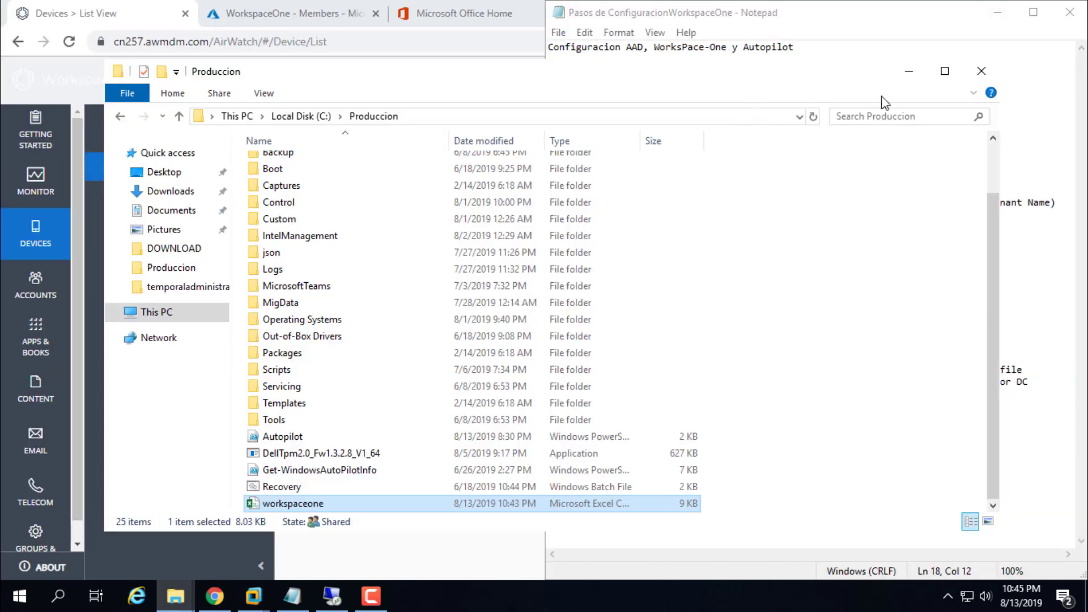
left_click(908, 70)
left_click_drag(571, 369, 1024, 369)
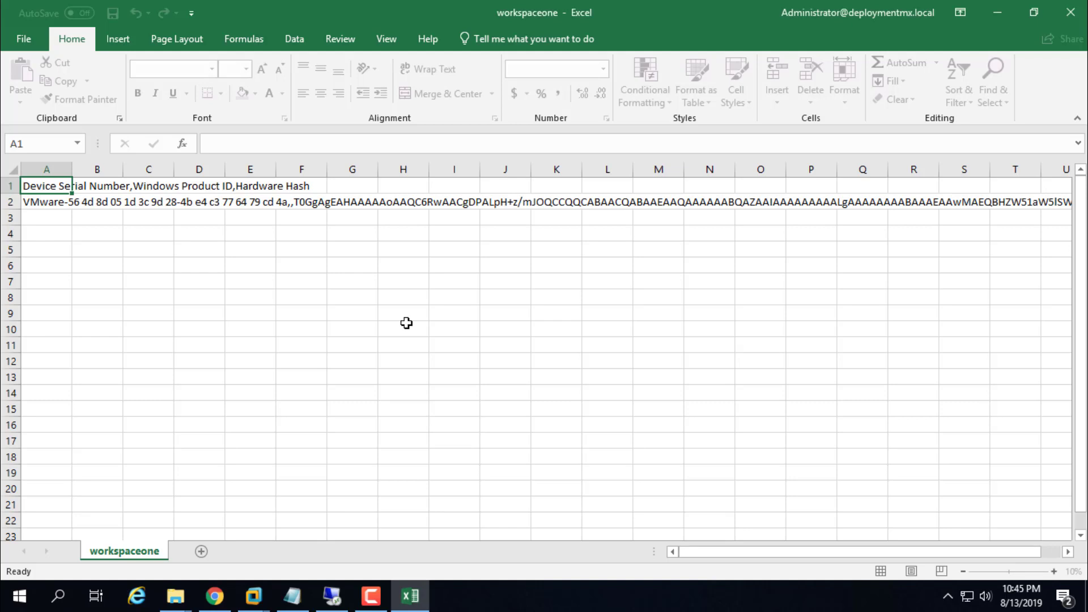
Step: Check the device serial number in cell A2 of workspaceone, then close Excel
left_click(405, 326)
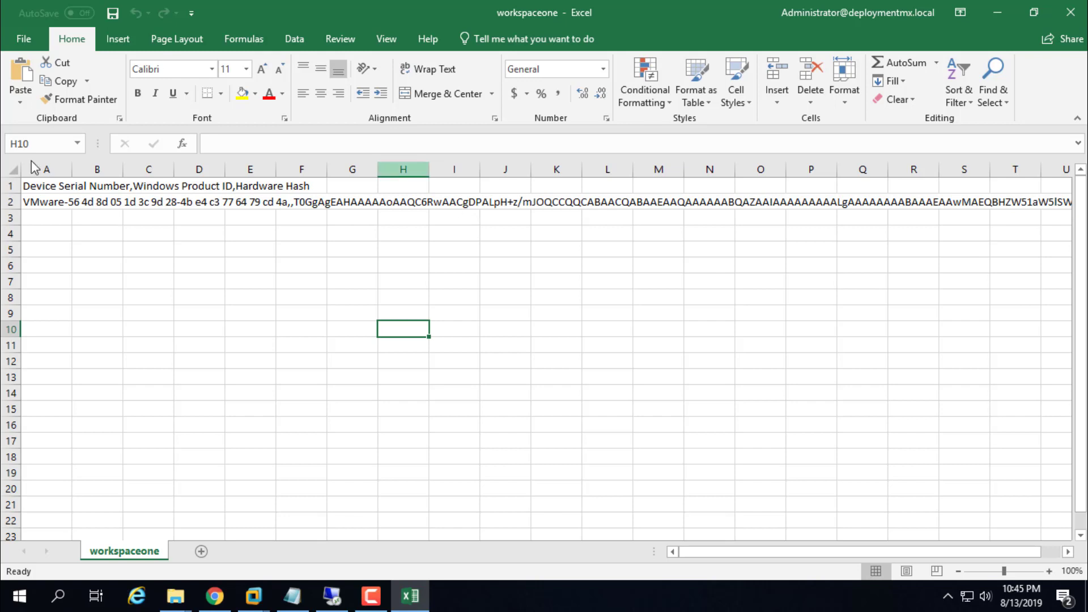
left_click(53, 201)
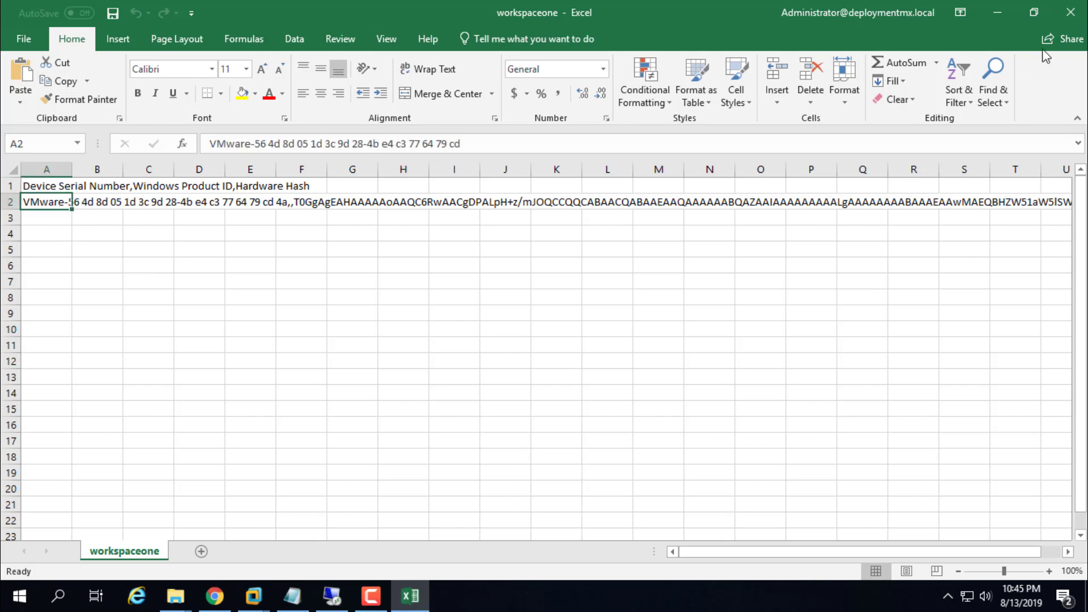
left_click(1070, 11)
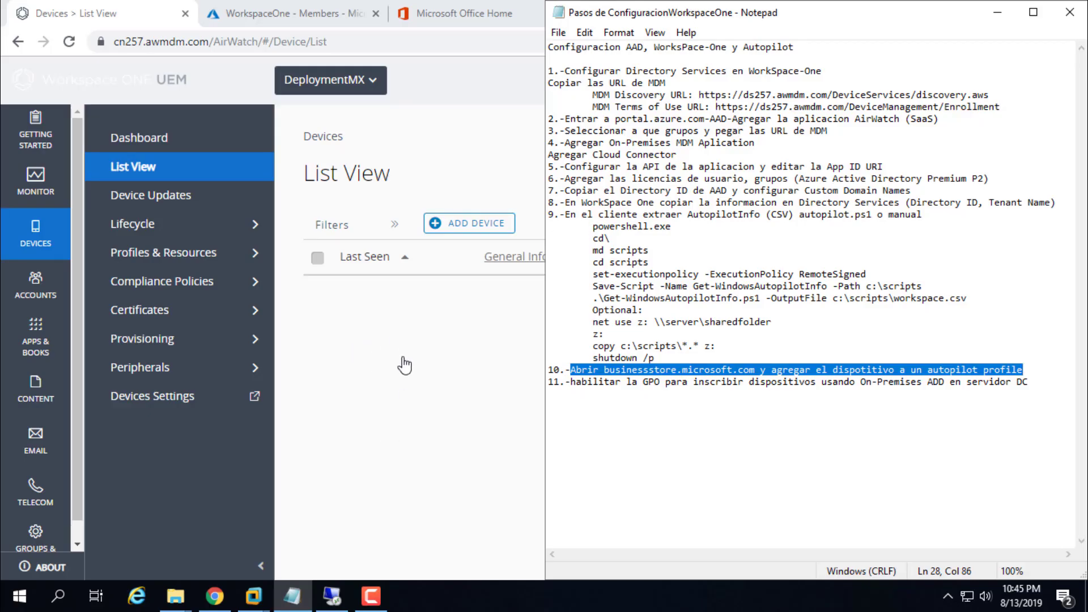
Step: Load the Microsoft Store for Business site (businessstore.microsoft.com) in the Office Home tab
left_click(998, 12)
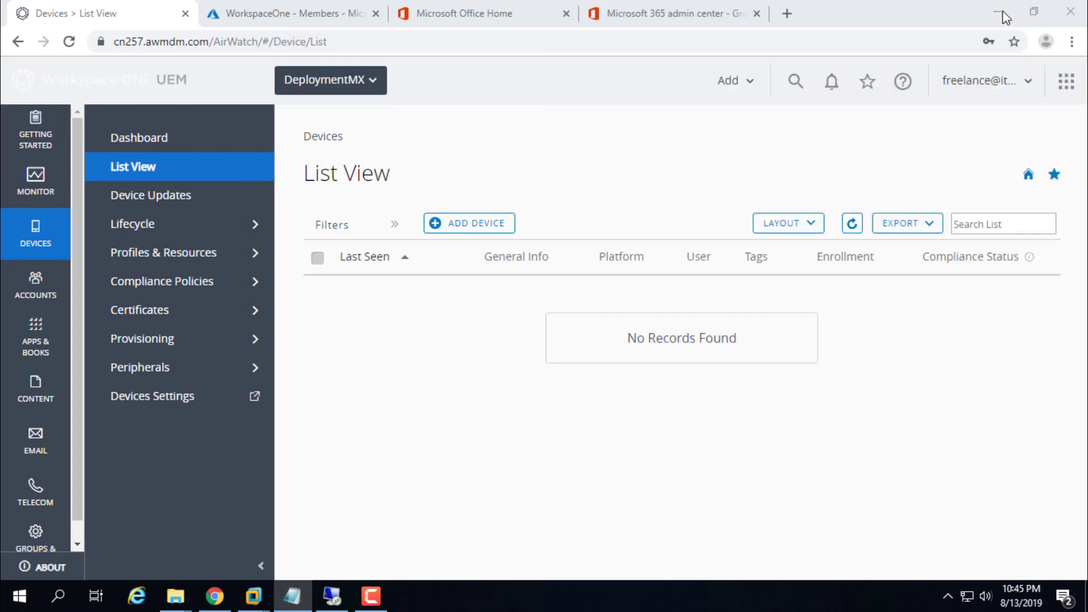
left_click(483, 13)
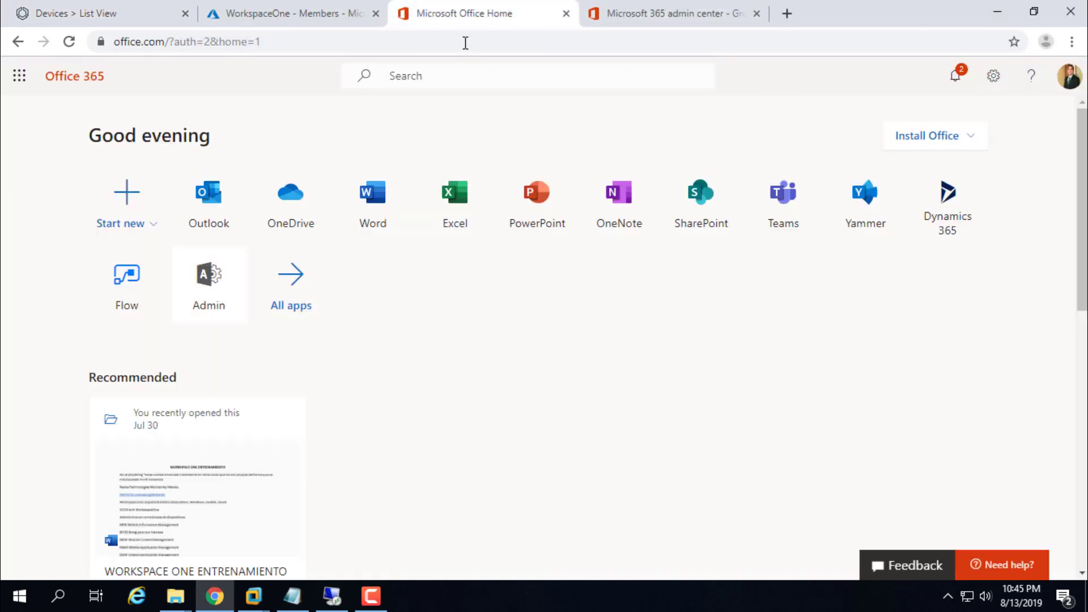
left_click(585, 37)
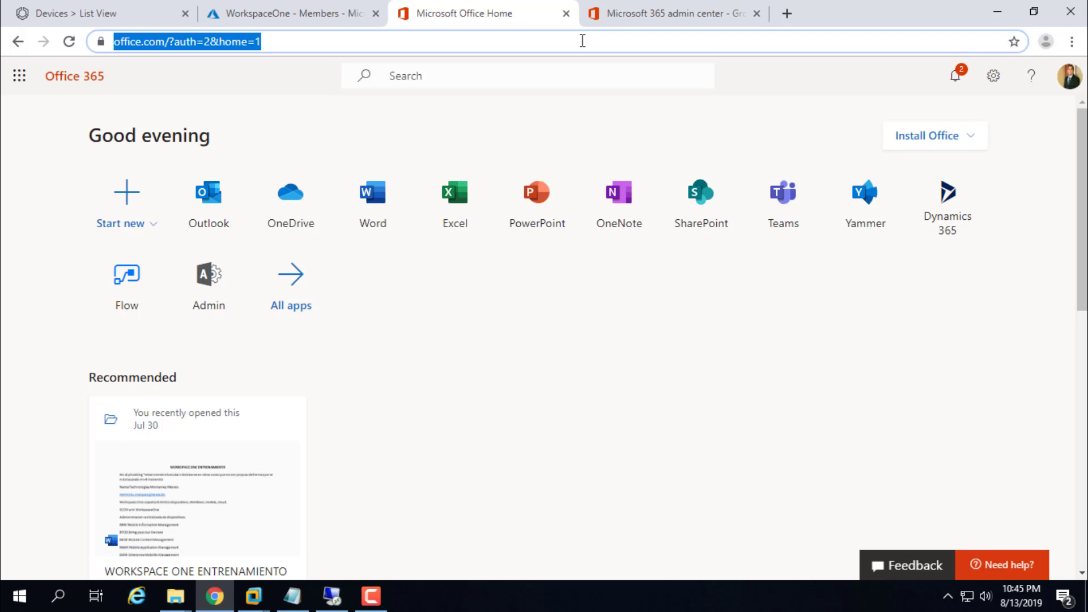
type("bus")
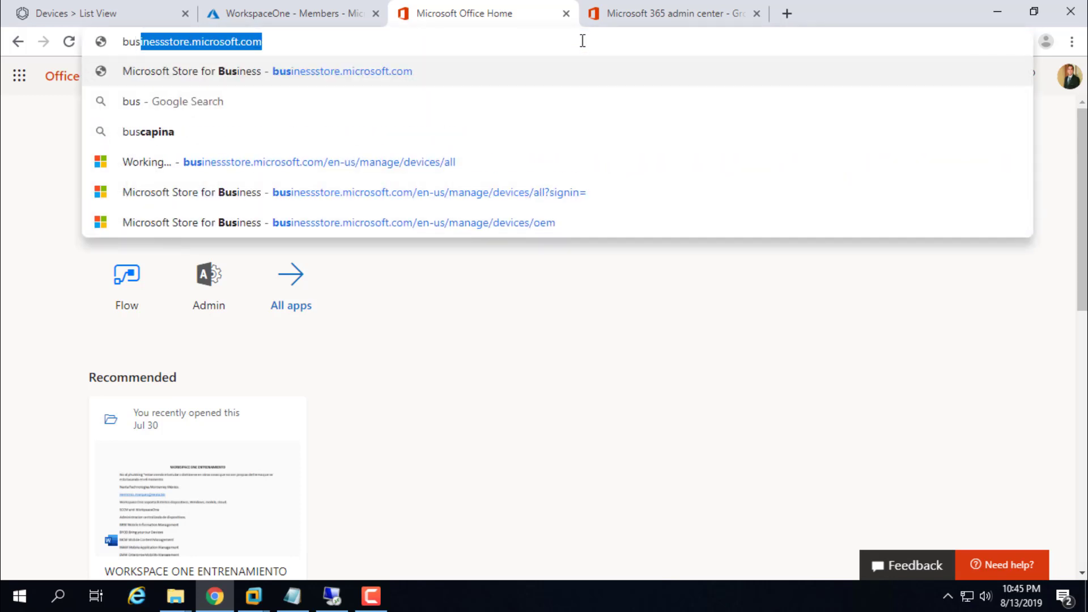
key("Right")
key("Return")
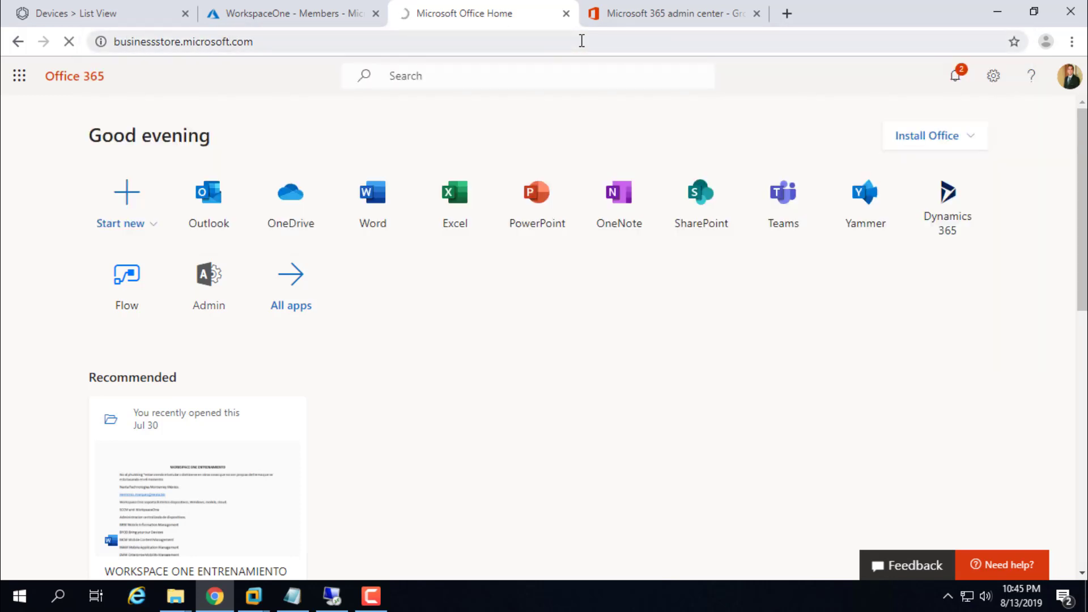
Step: Sign in to Microsoft Store for Business and open the Manage overview
mouse_move(253, 596)
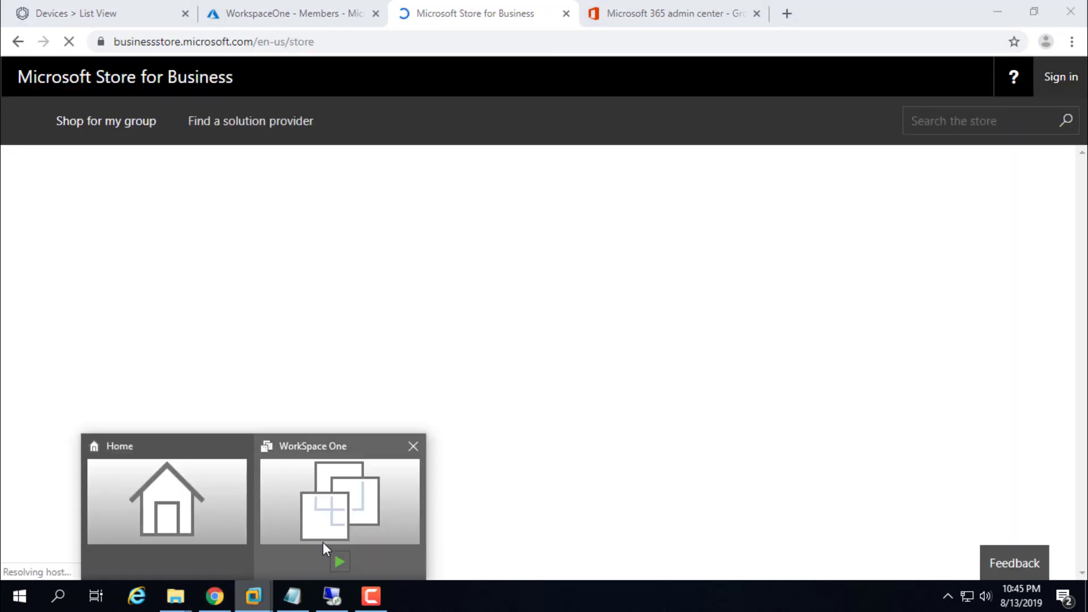
left_click(308, 561)
left_click(994, 17)
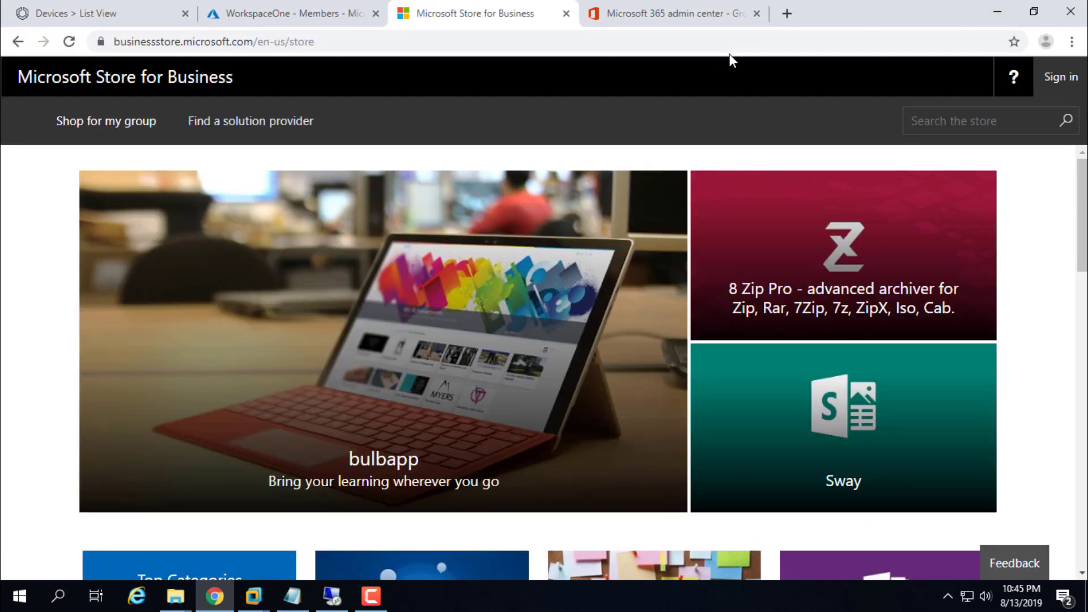
left_click(1058, 85)
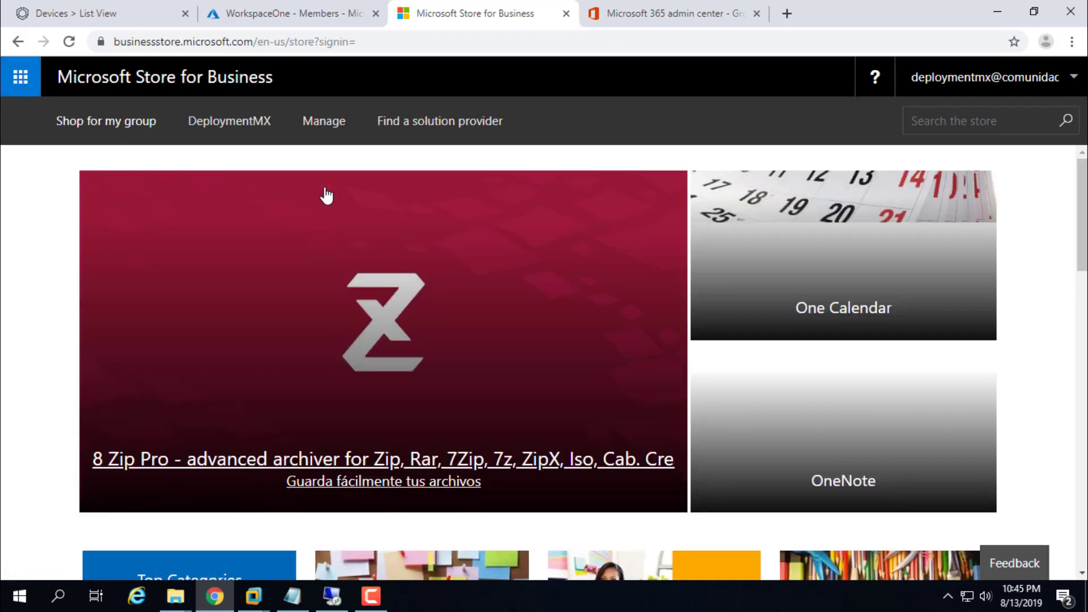
left_click(312, 126)
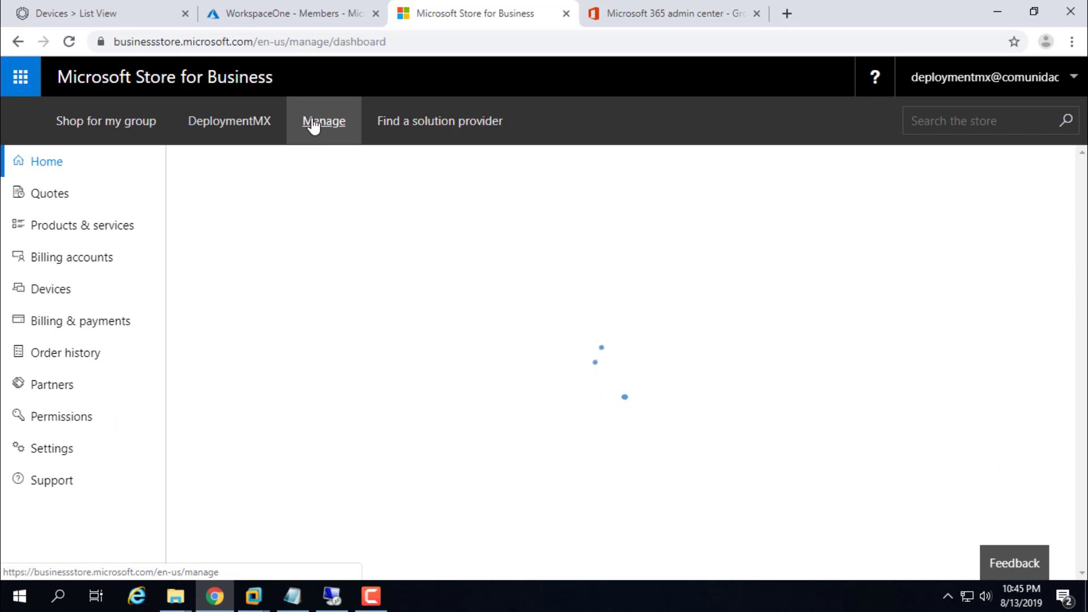
Step: Select the VMware Virtual Platform device in the Devices list and remove it
left_click(43, 295)
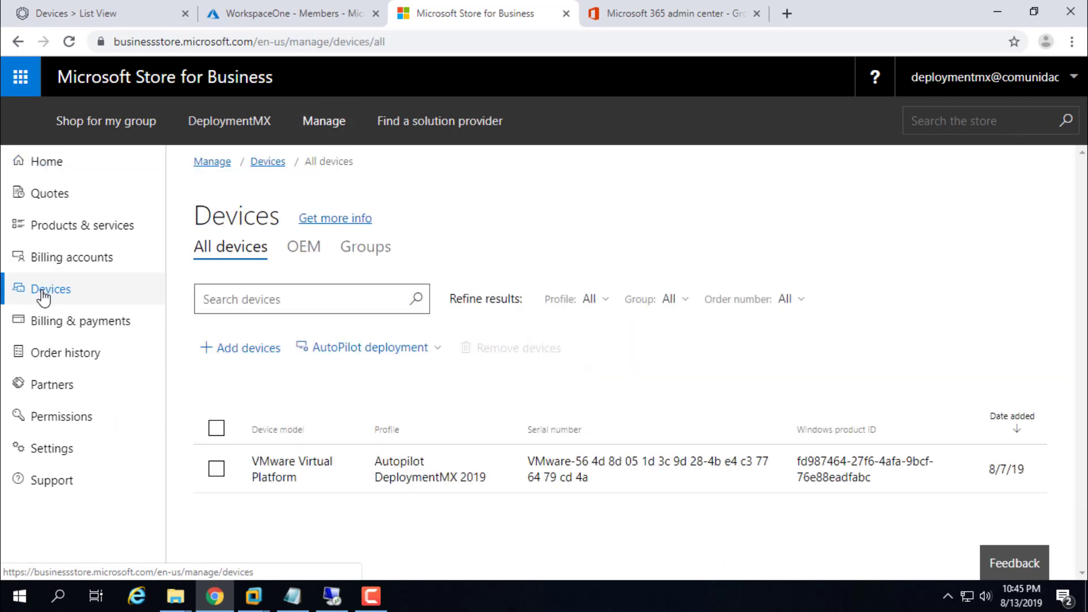
left_click(217, 471)
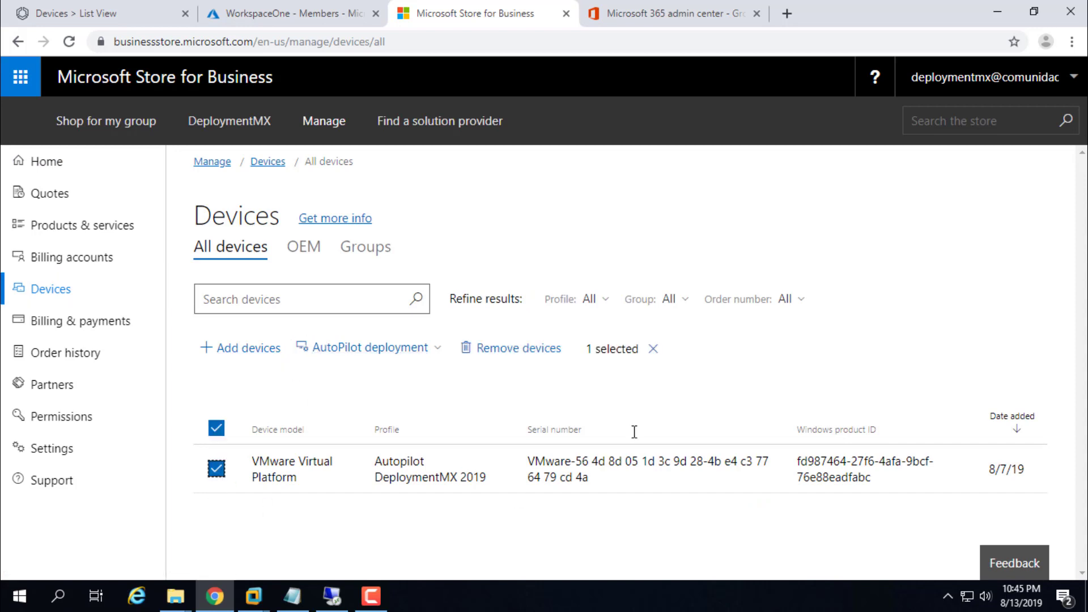
left_click(514, 349)
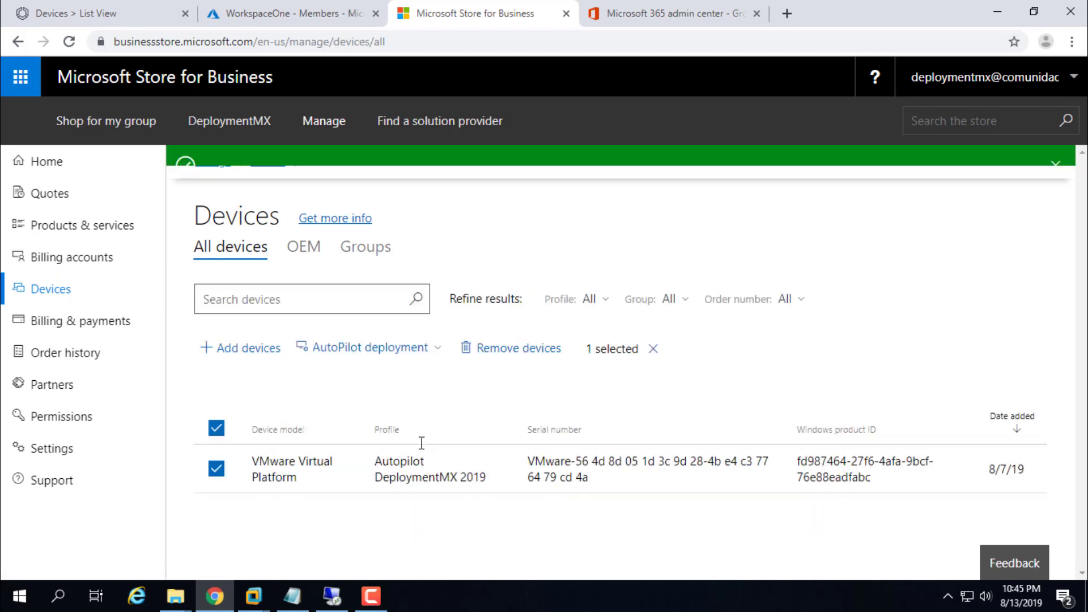
left_click(245, 348)
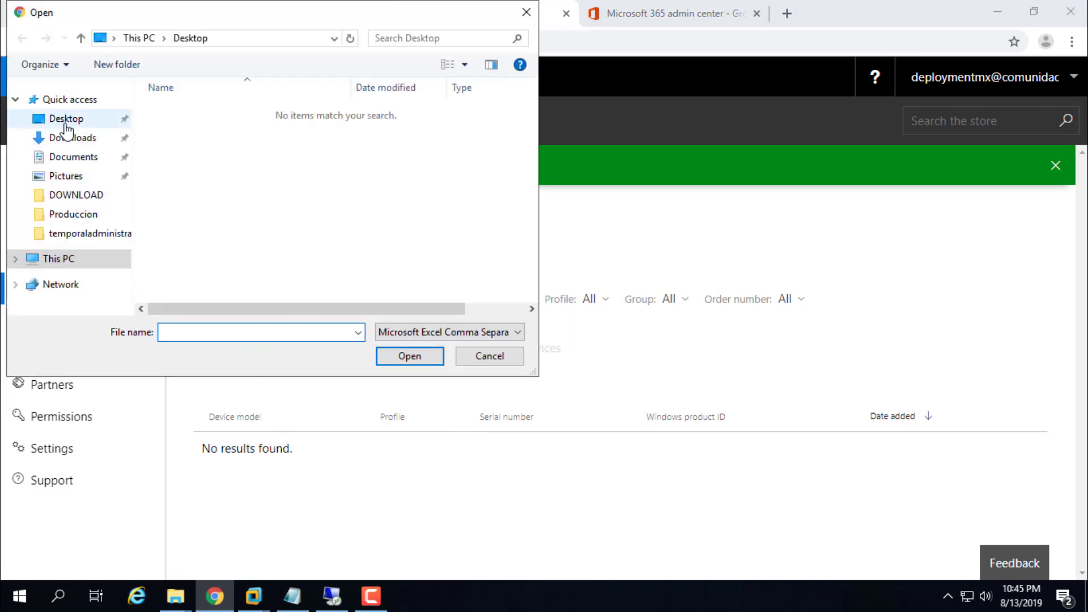
Step: Upload the workspaceone device file from C:\Produccion and choose No, thanks for the AutoPilot group
left_click(69, 260)
scroll(198, 255, "down", 5)
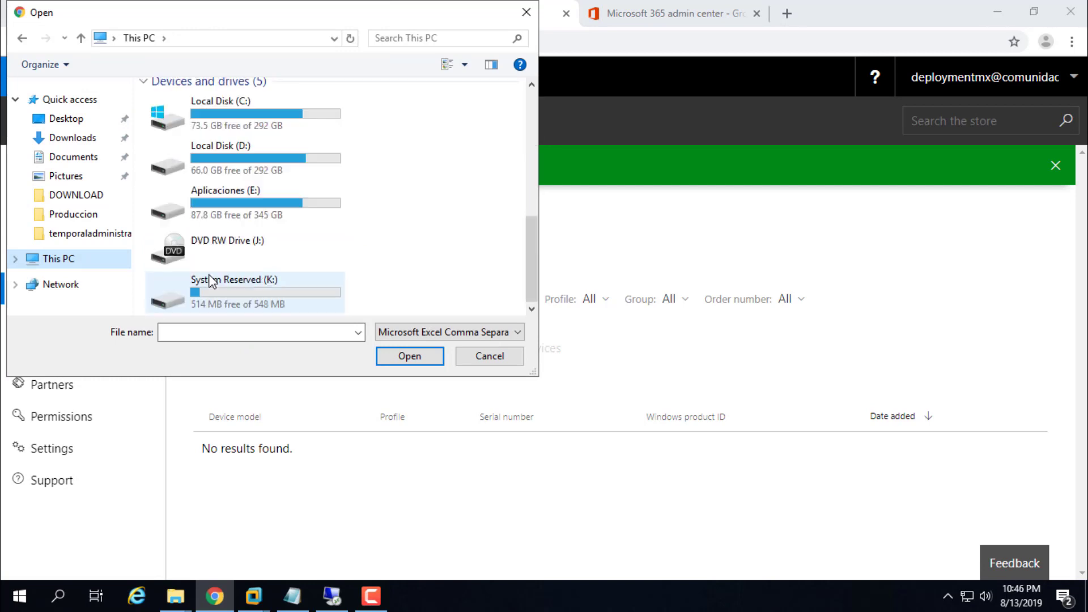
double_click(231, 112)
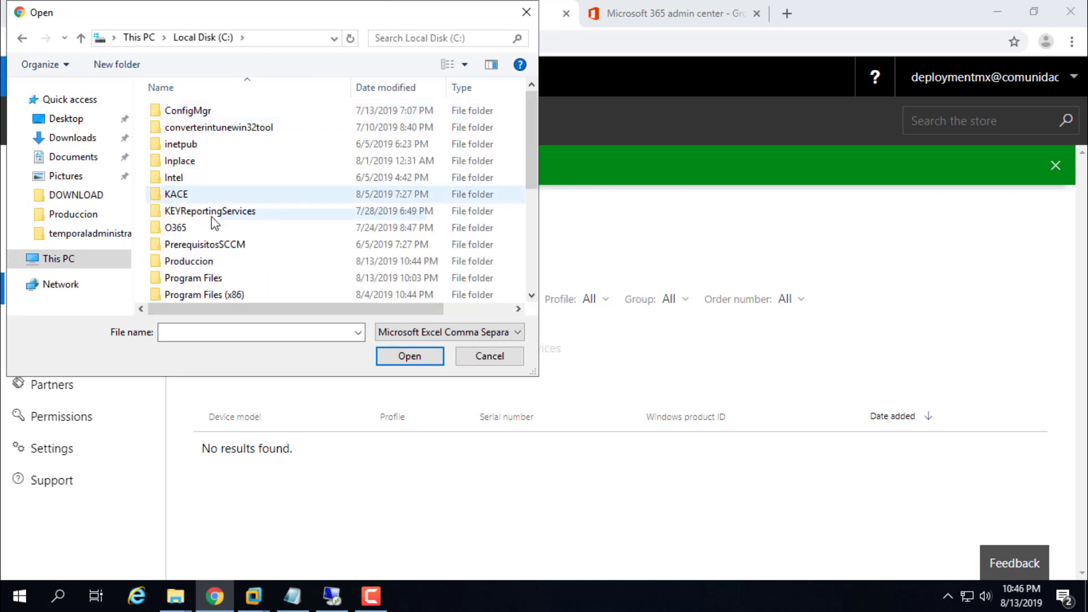
scroll(195, 267, "down", 3)
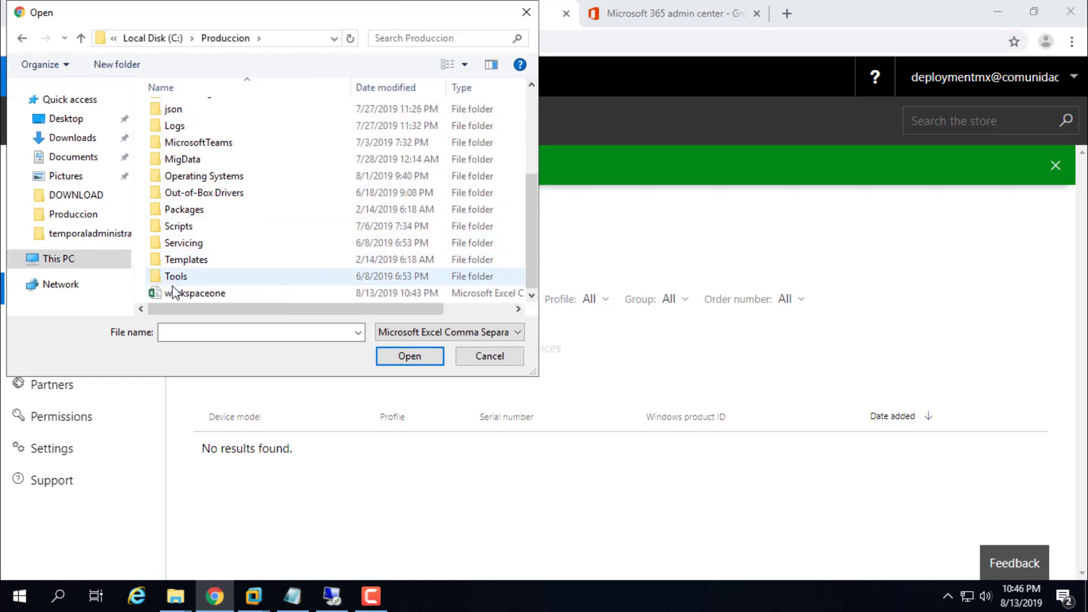
left_click(177, 293)
left_click(411, 357)
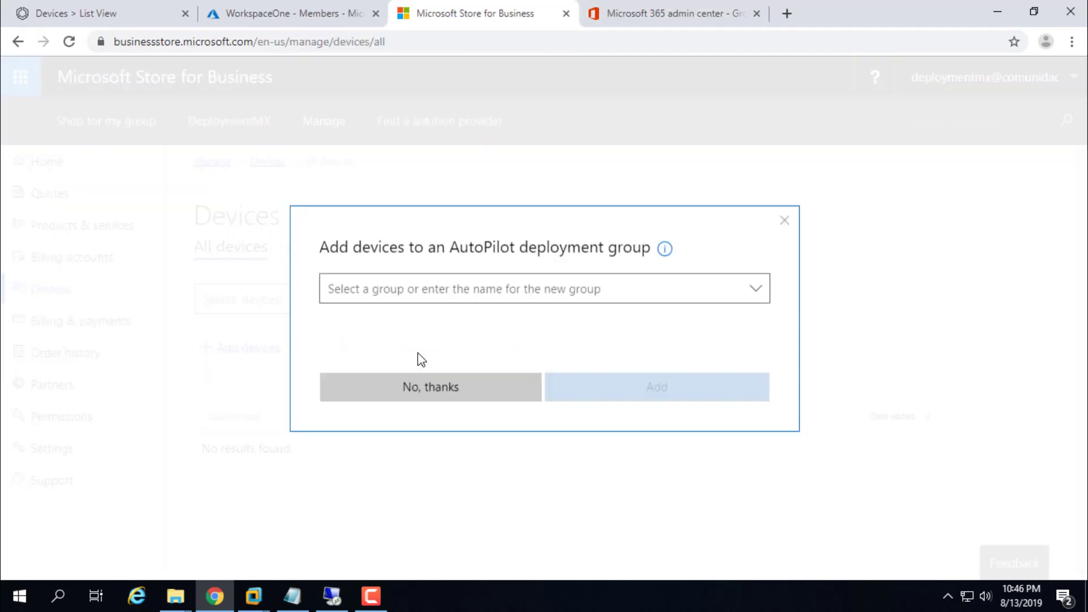
left_click(682, 288)
left_click(459, 396)
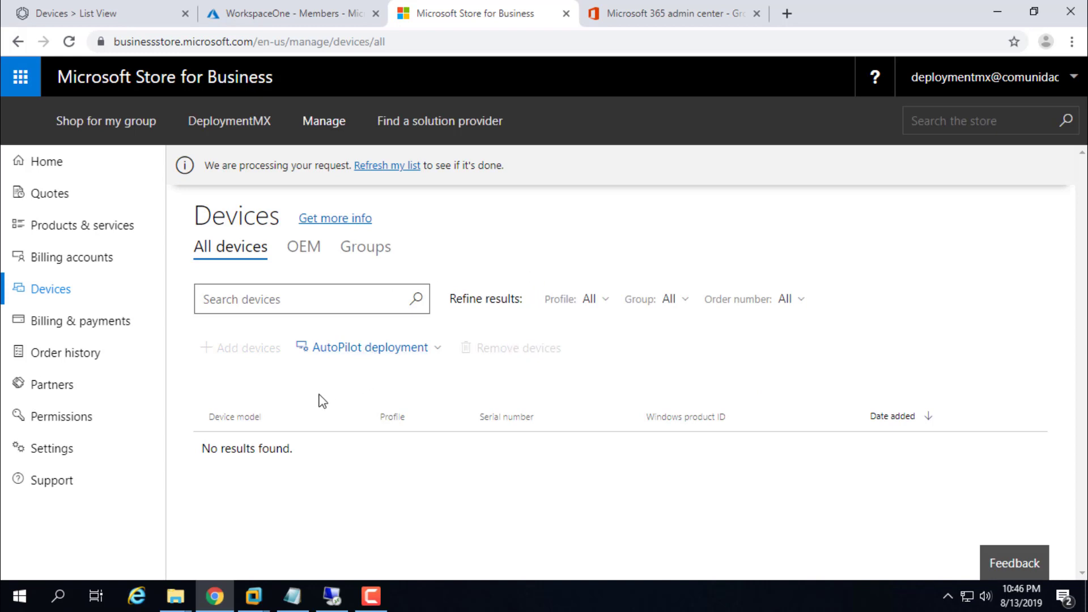
Step: Reload the Devices page so the newly uploaded device appears
left_click(438, 356)
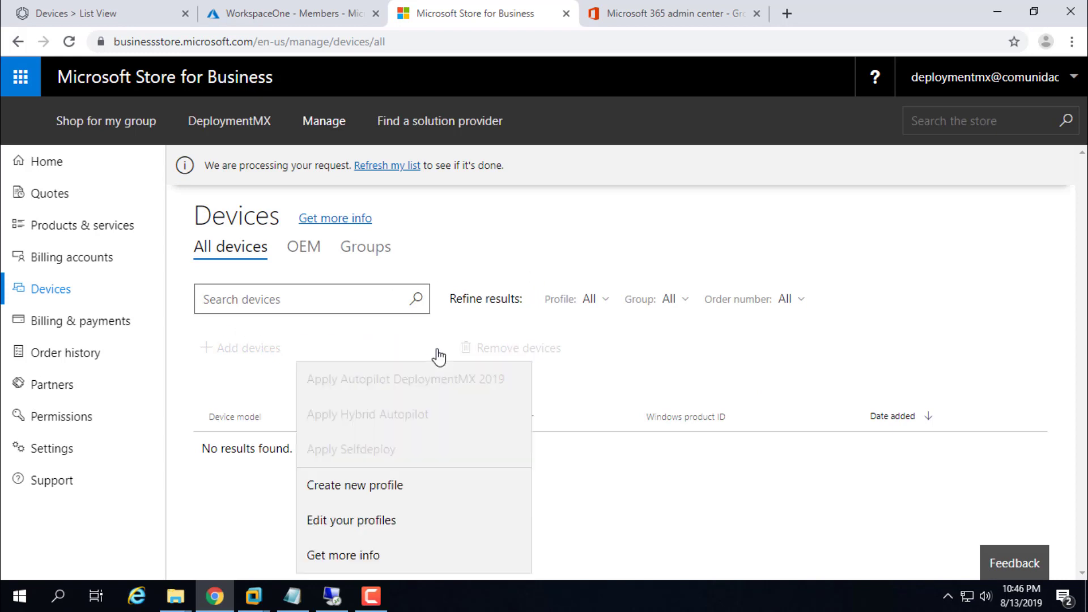
left_click(607, 390)
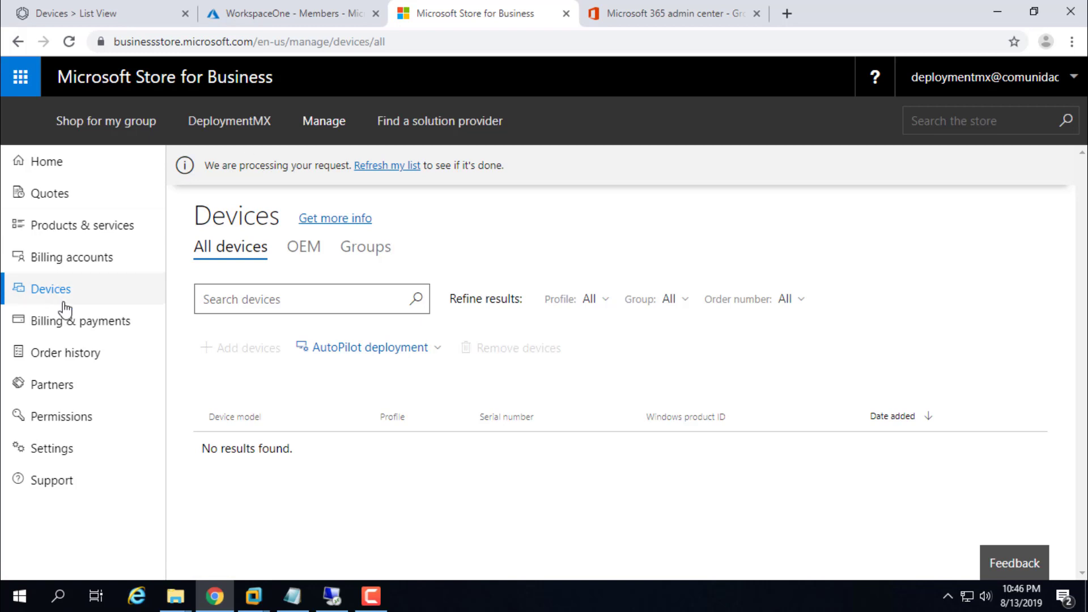
left_click(70, 318)
left_click(63, 292)
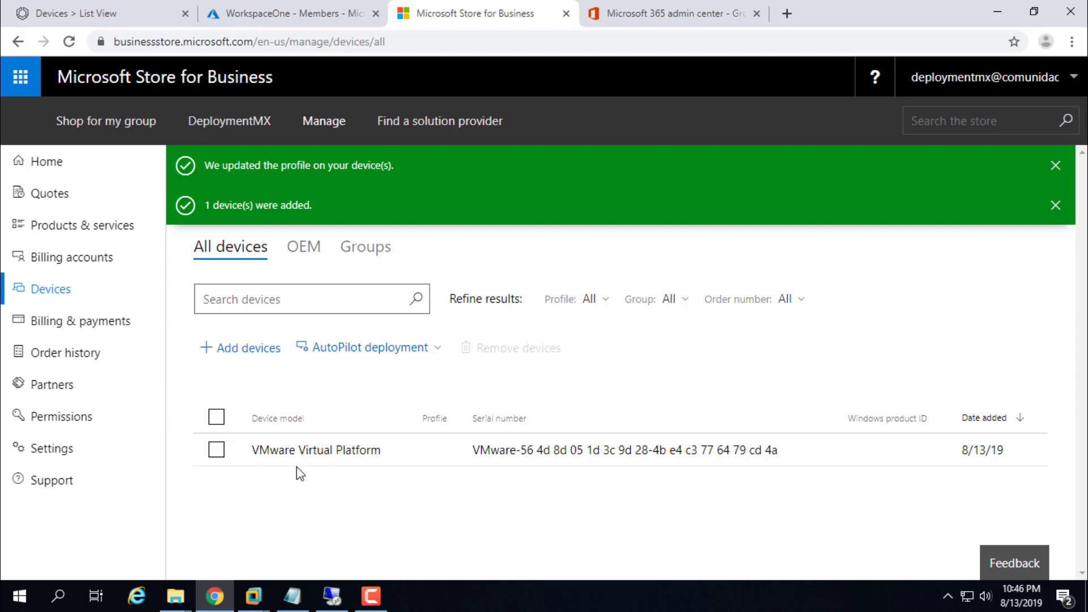
Step: Apply the Autopilot DeploymentMX 2019 profile to the new VMware Virtual Platform device
left_click(216, 450)
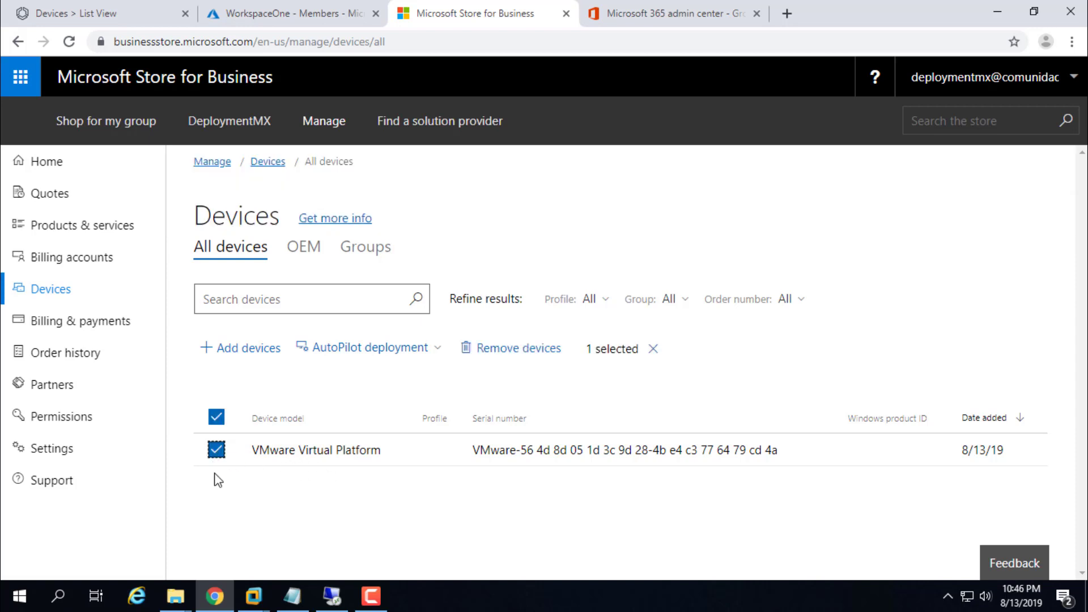
left_click(439, 351)
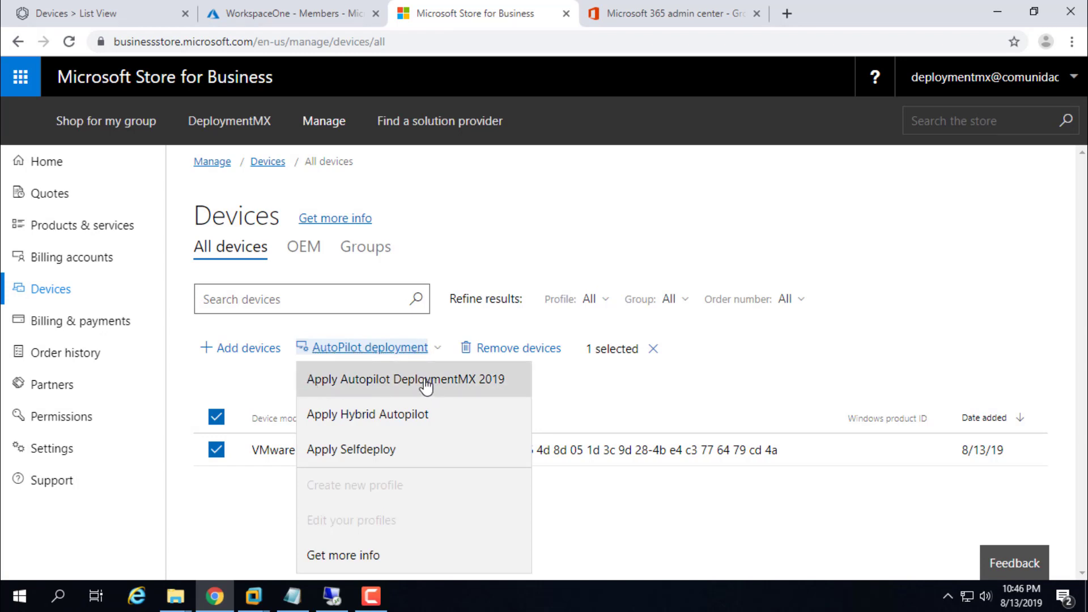
left_click(426, 379)
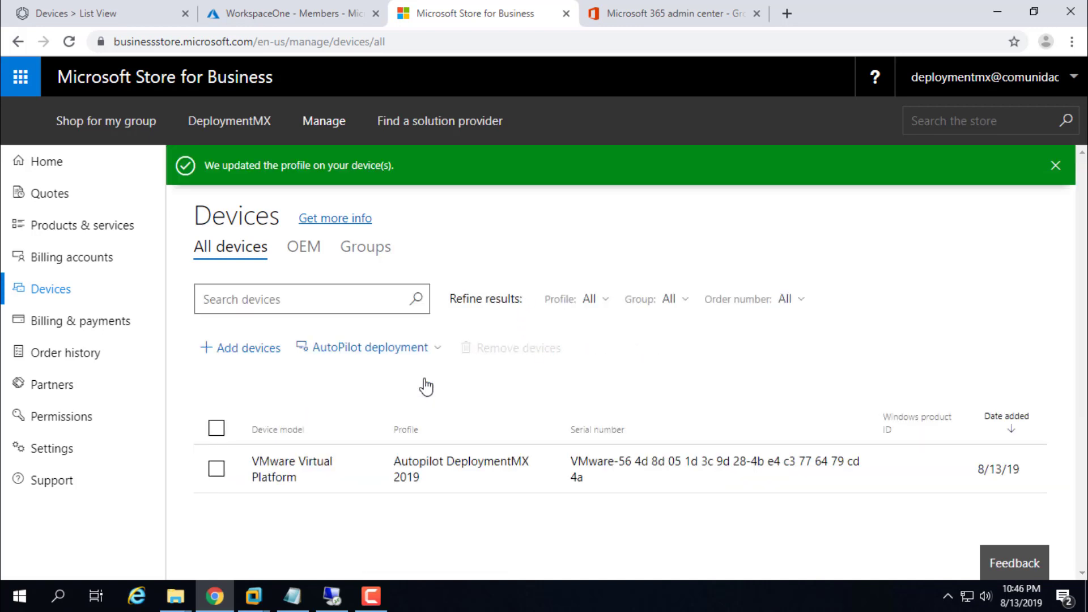
left_click_drag(204, 164, 368, 164)
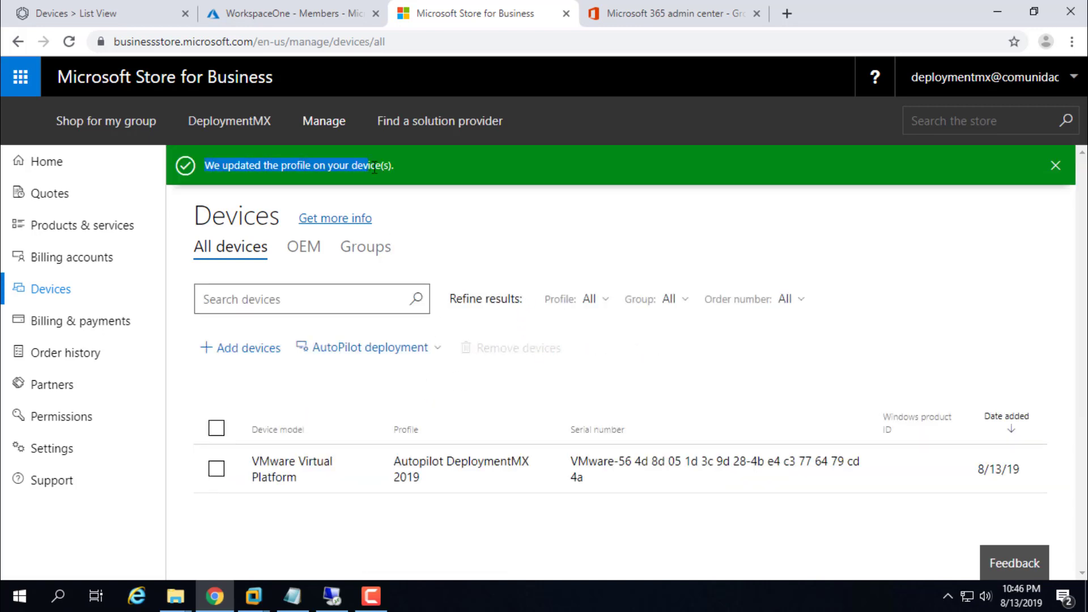
Step: Glance at the Microsoft 365 admin center tab, then reopen the Store's Autopilot deployment actions
left_click(787, 13)
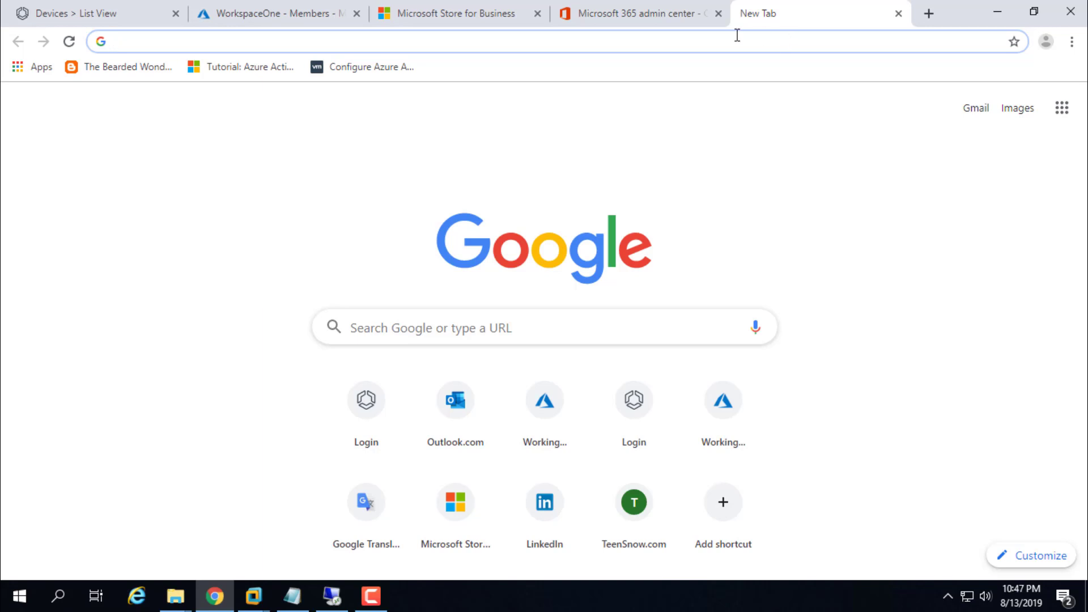
left_click(655, 14)
left_click(418, 8)
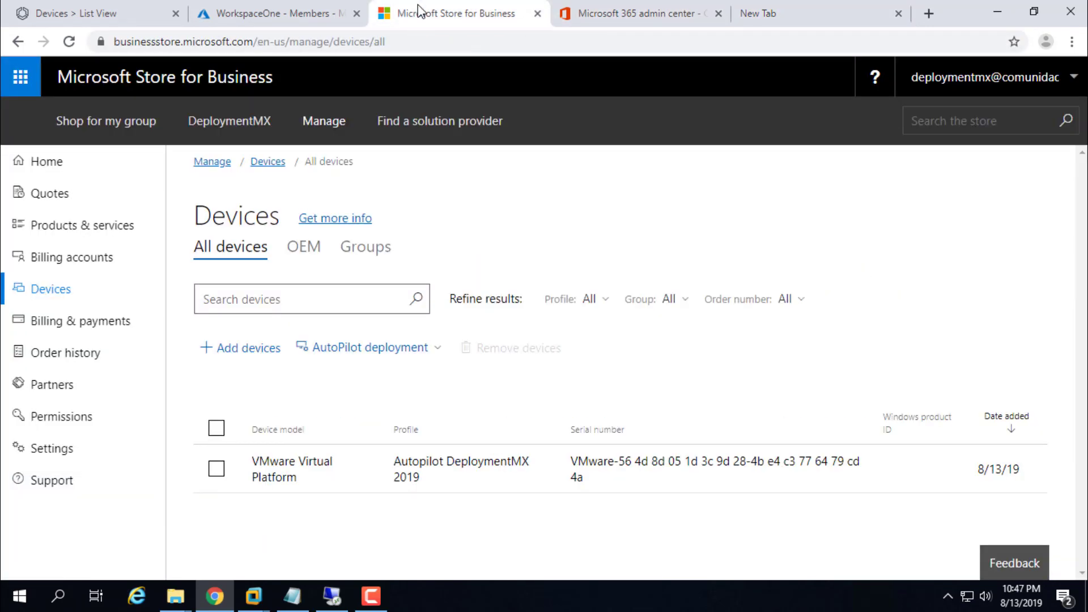
left_click(436, 349)
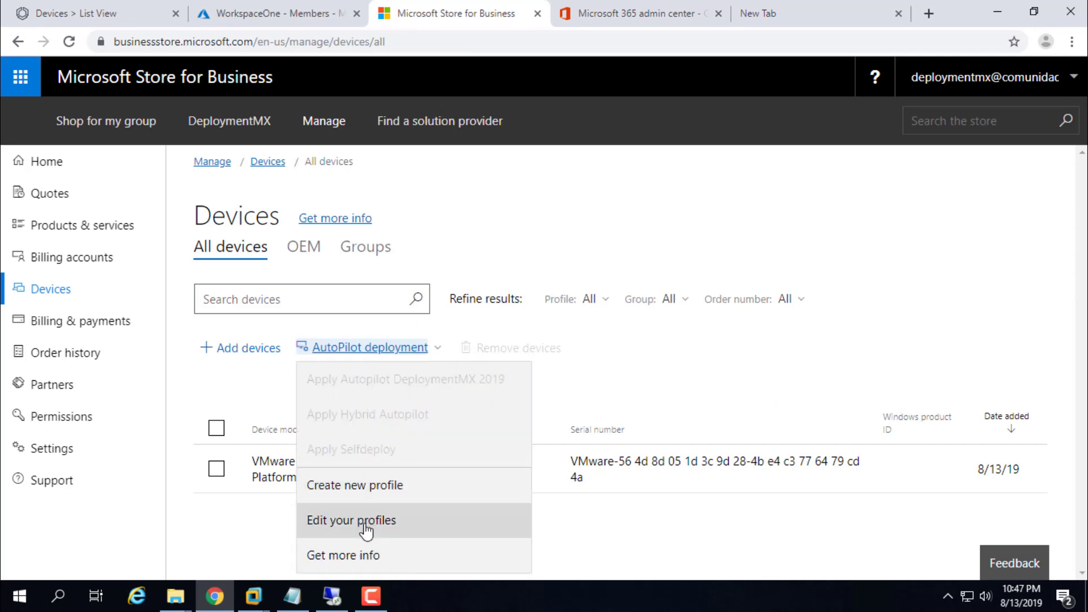
left_click(361, 488)
scroll(366, 460, "down", 2)
left_click(292, 211)
type("sadfasdf")
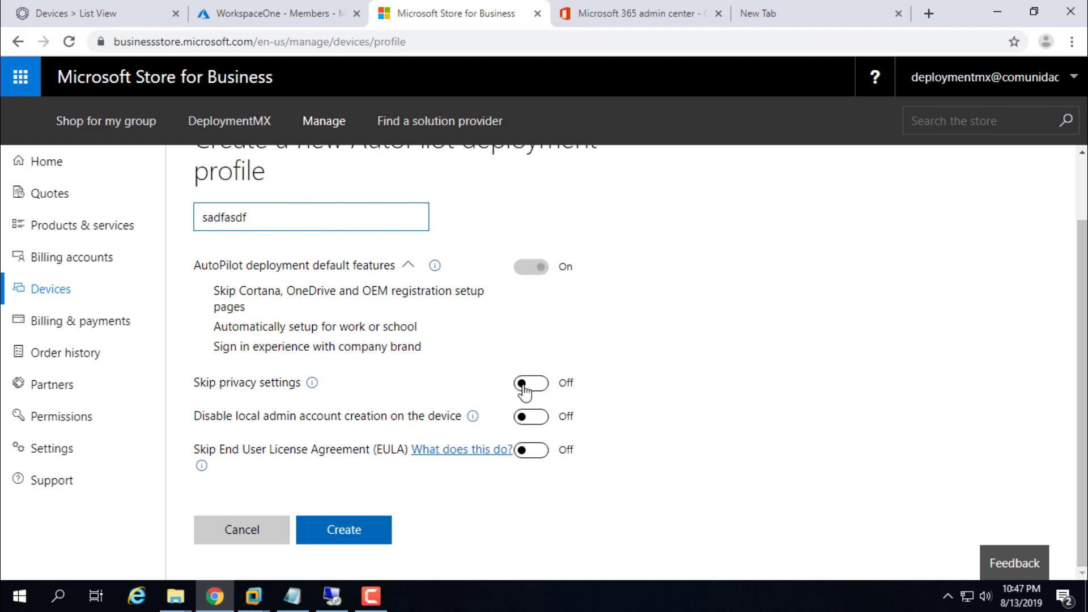
left_click(525, 391)
left_click(530, 419)
left_click(533, 451)
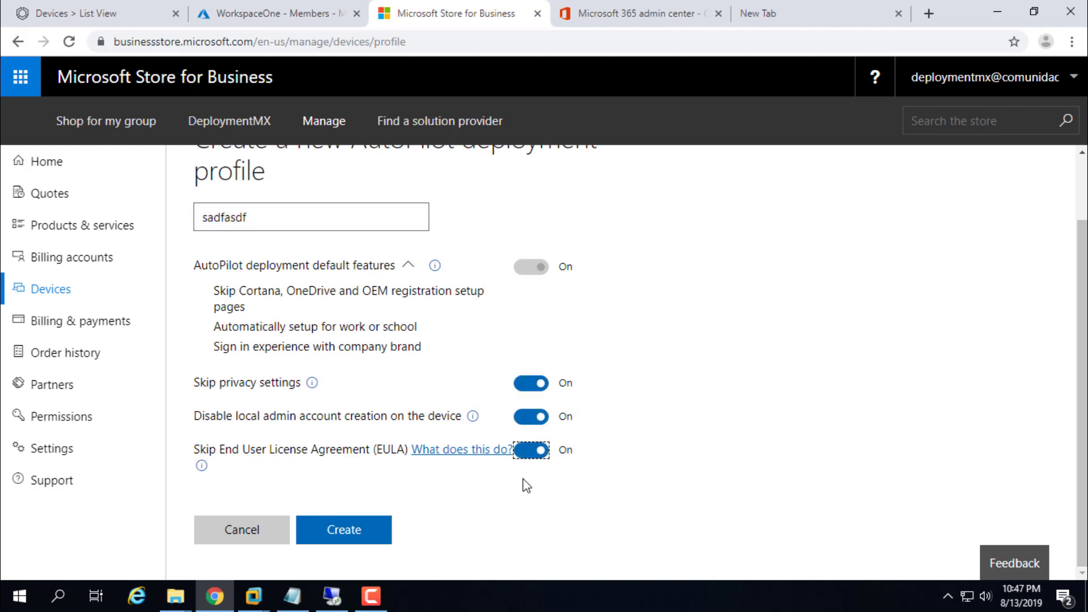
double_click(331, 451)
left_click(227, 421)
left_click_drag(226, 417, 356, 418)
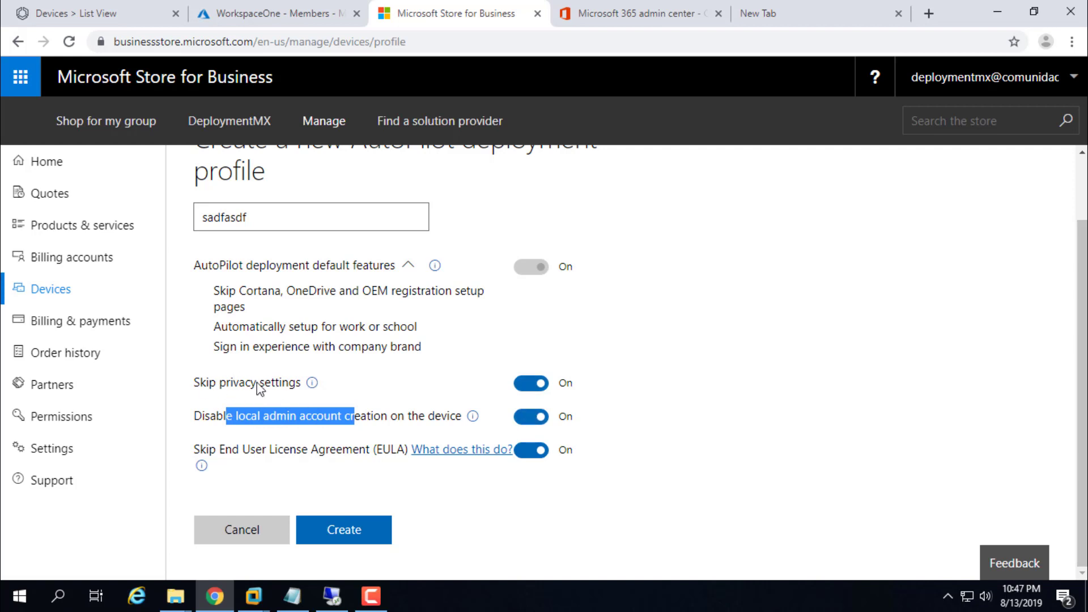
left_click_drag(209, 385, 259, 387)
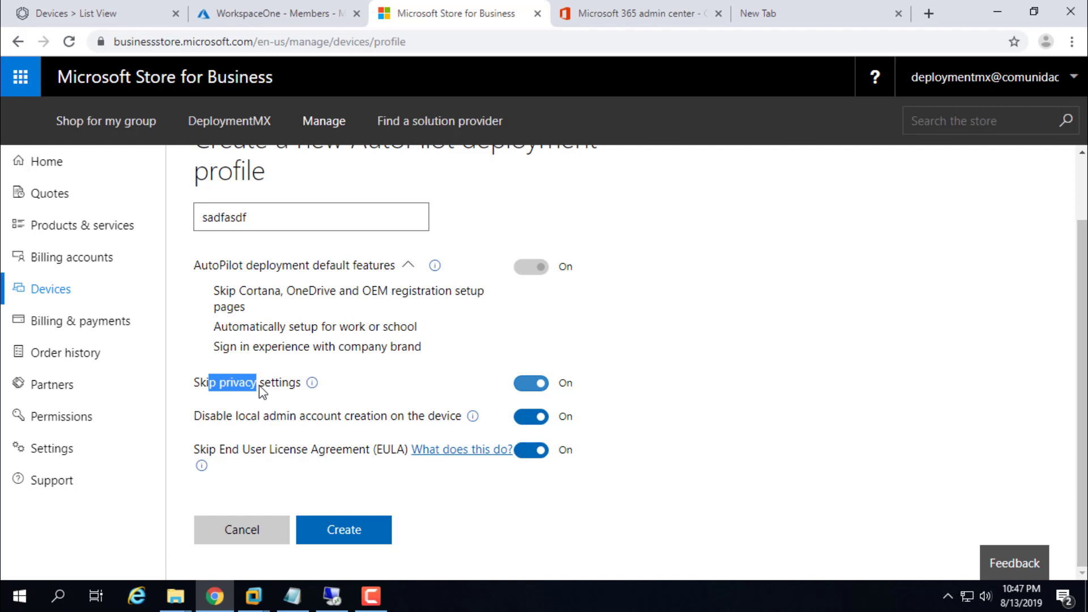
left_click(241, 538)
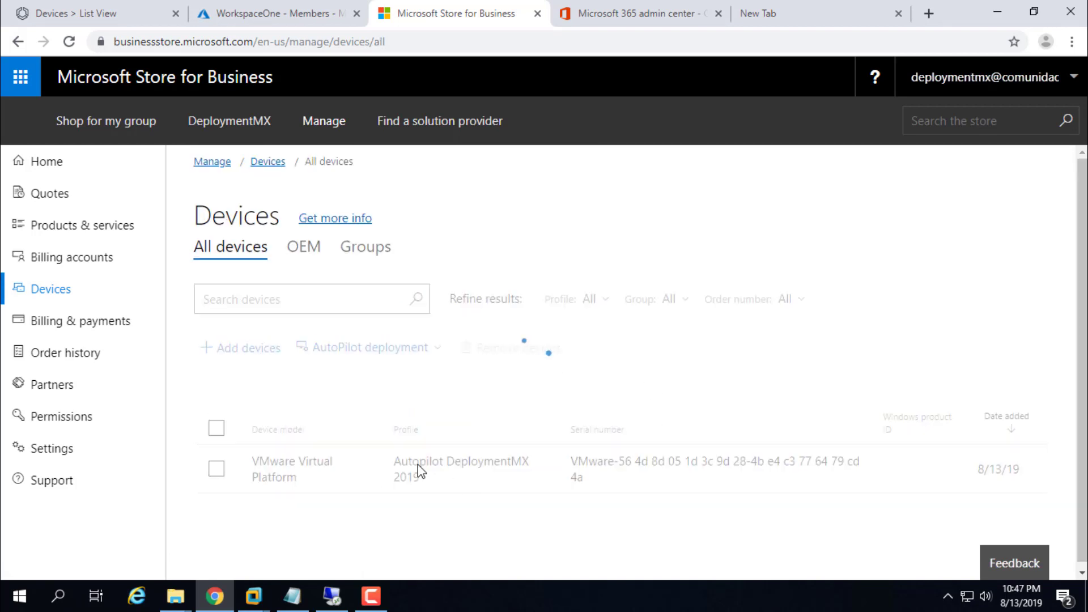
left_click(438, 348)
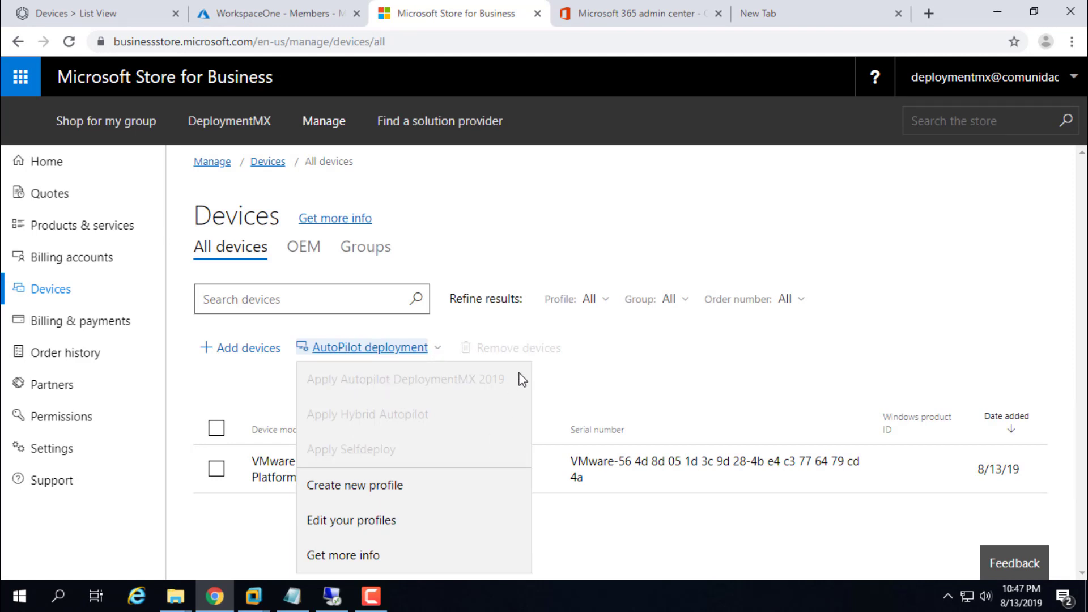
left_click(657, 391)
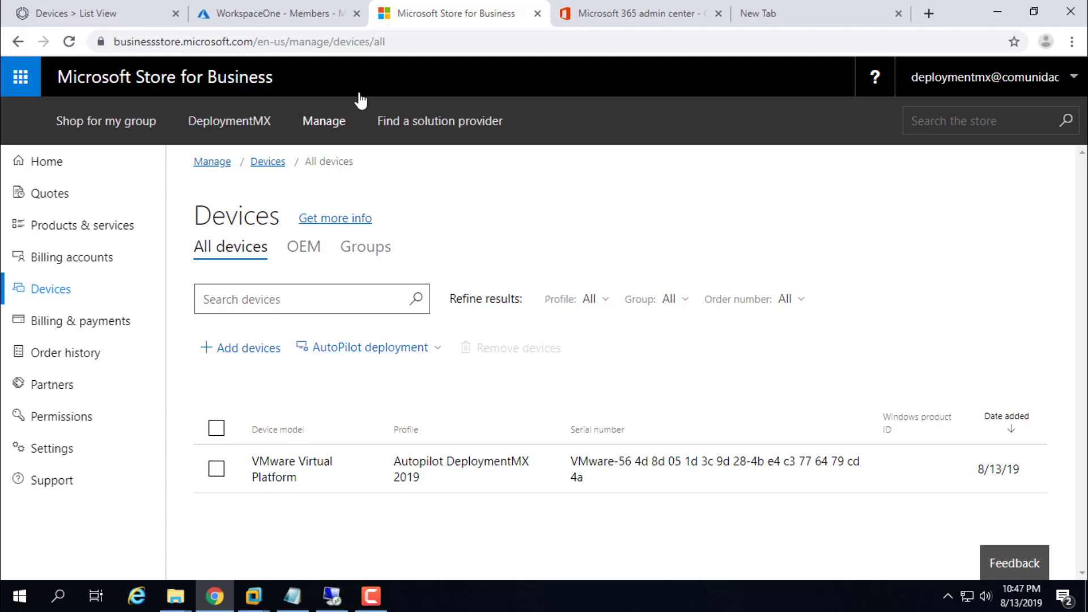
Step: Search the Azure portal for 'intune' and open Microsoft Intune's Device enrollment settings
left_click(294, 8)
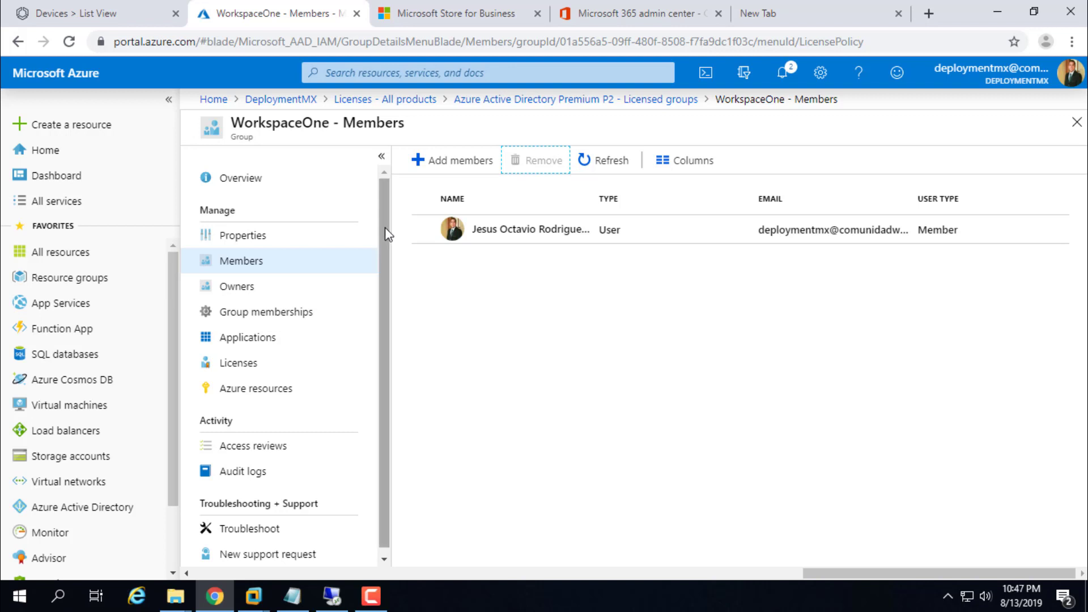
left_click_drag(386, 233, 385, 298)
scroll(385, 223, "up", 1)
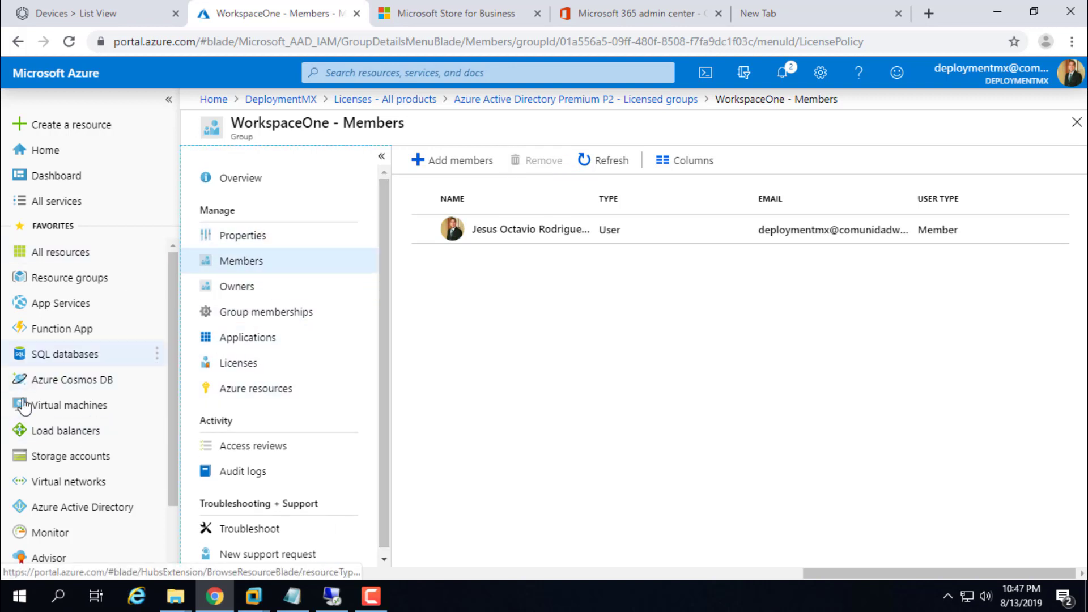
left_click(54, 510)
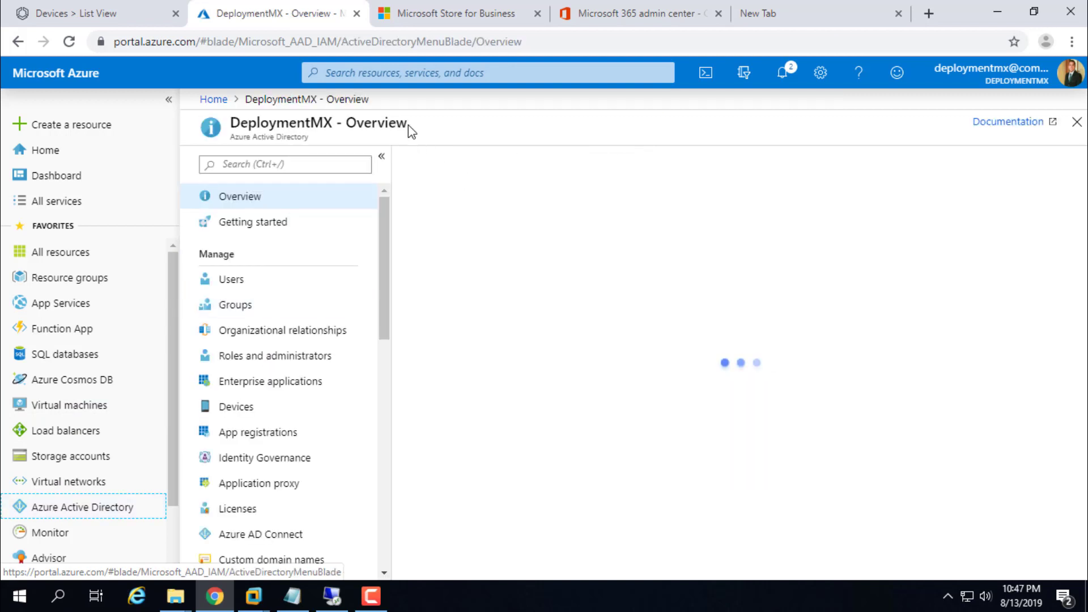
left_click(450, 73)
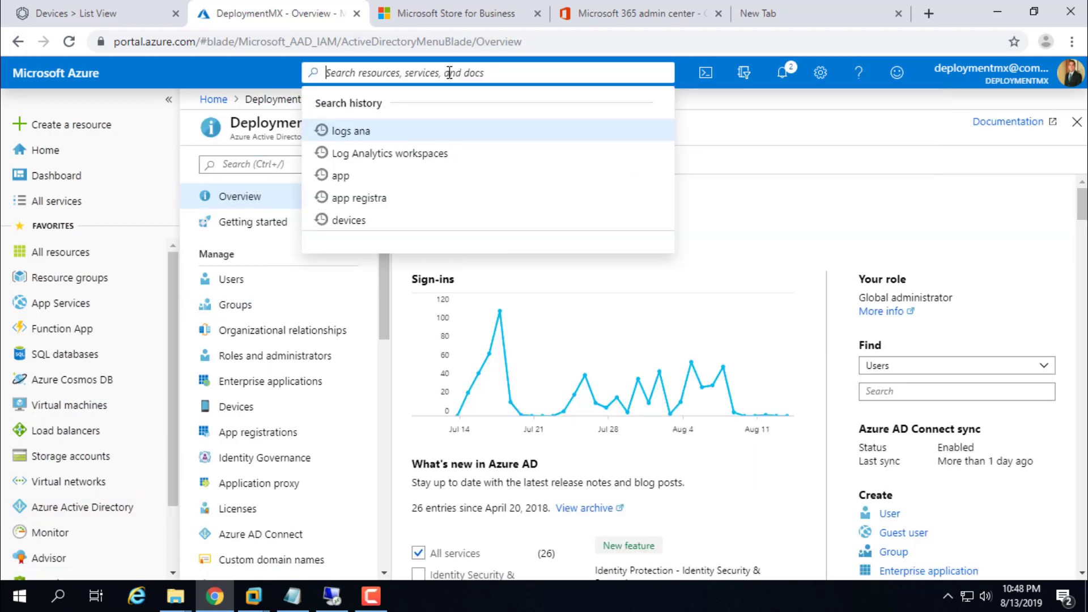
type("intune")
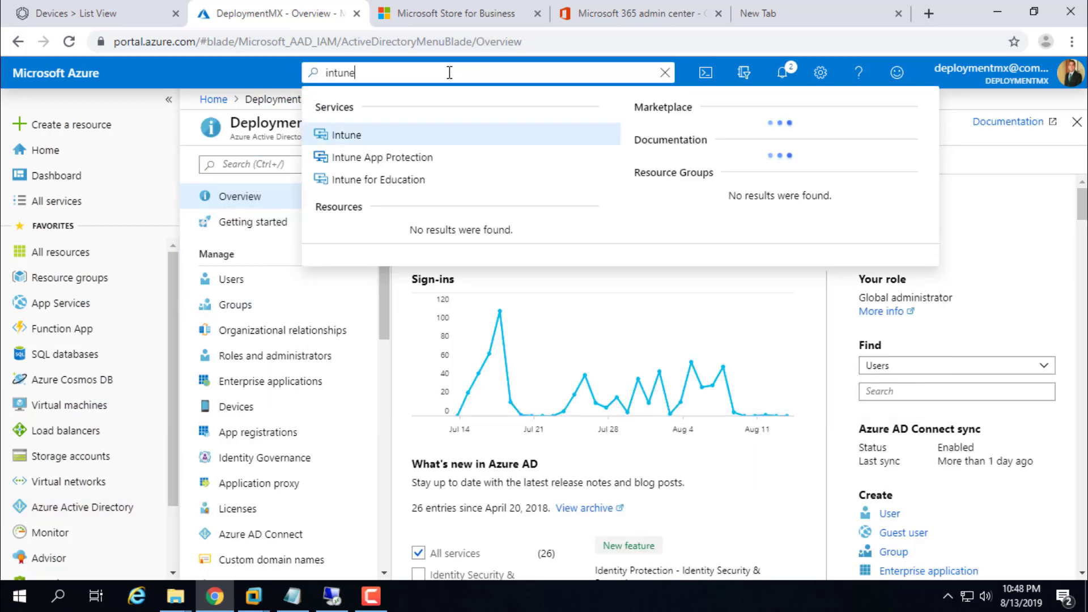
key("Return")
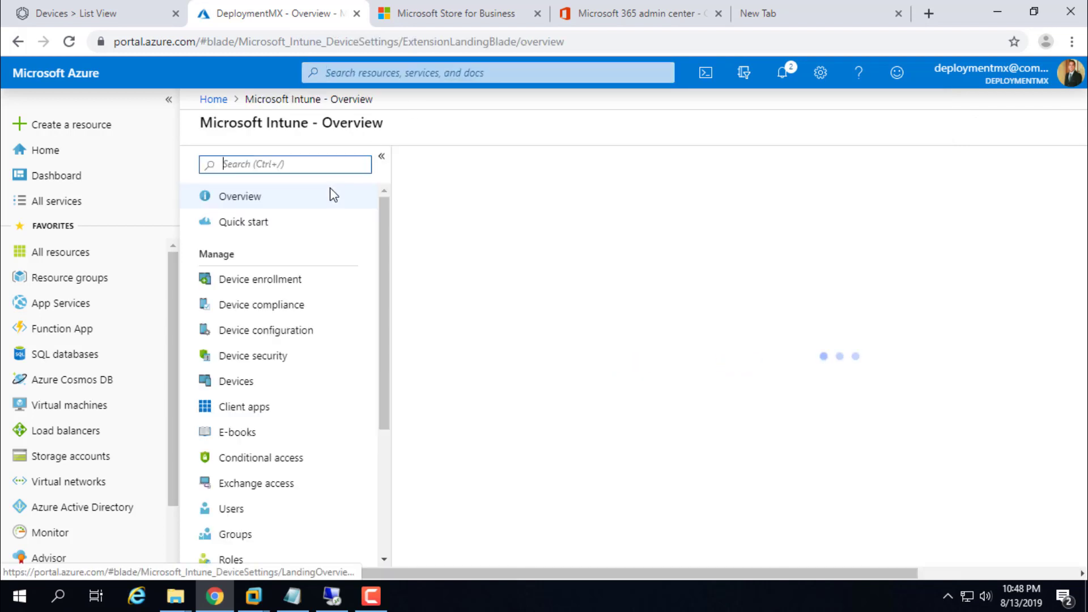
left_click(267, 281)
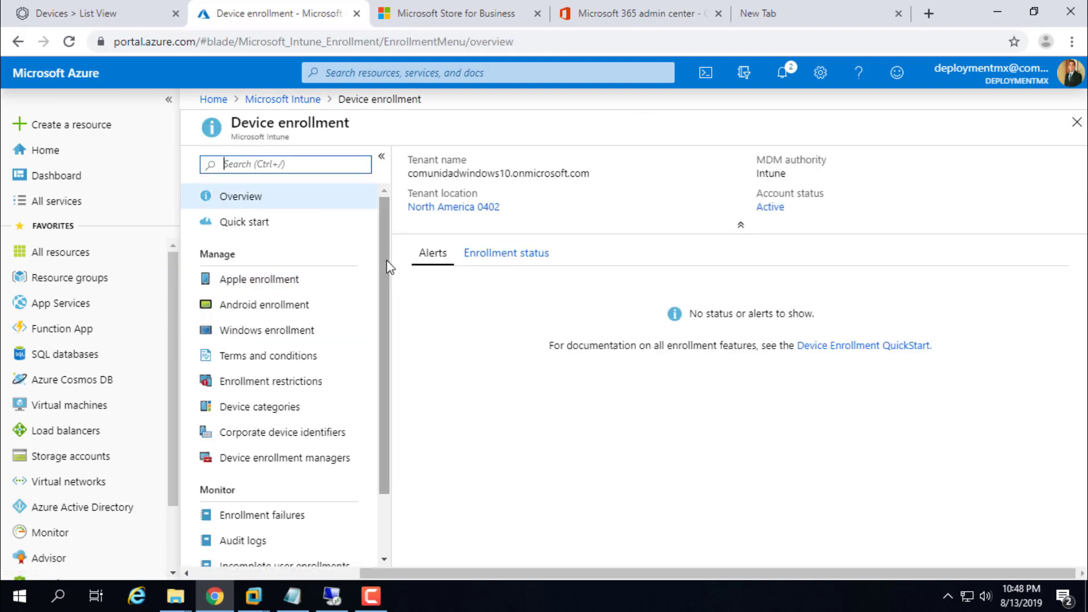
left_click_drag(388, 264, 387, 375)
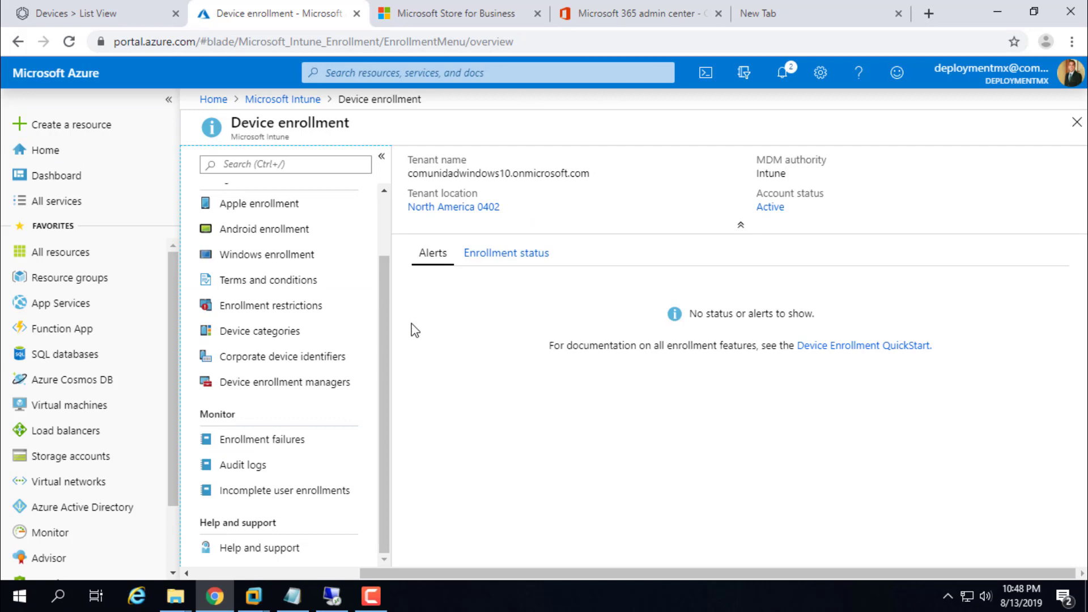
Step: Load devicemanagement.microsoft.com in the new browser tab
left_click(824, 13)
type("device")
key("Return")
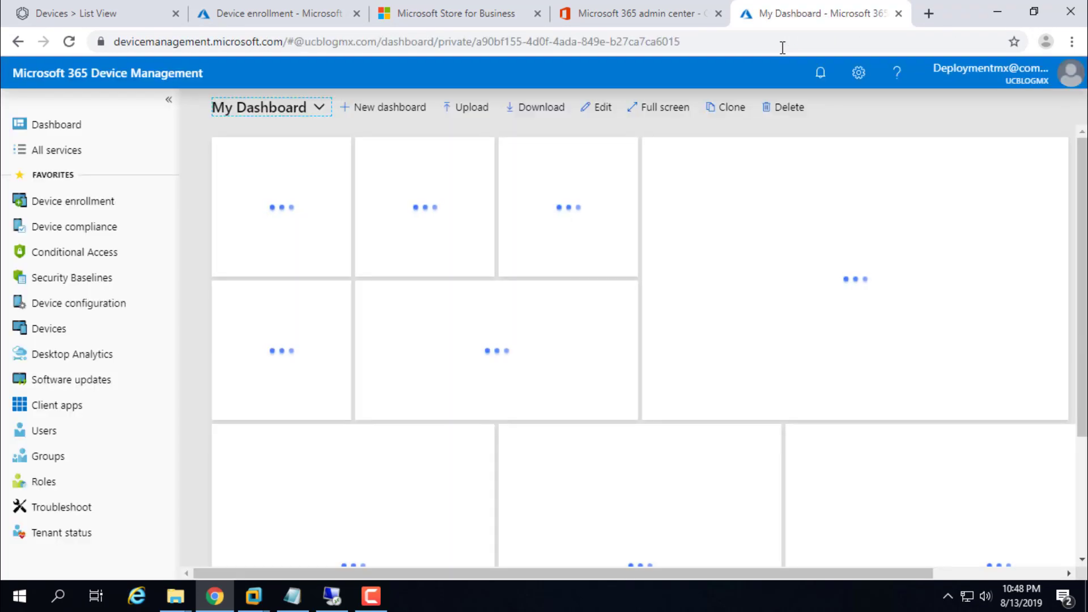
Step: Switch Device Management to the DeploymentMX directory and open its All groups list
left_click(1071, 76)
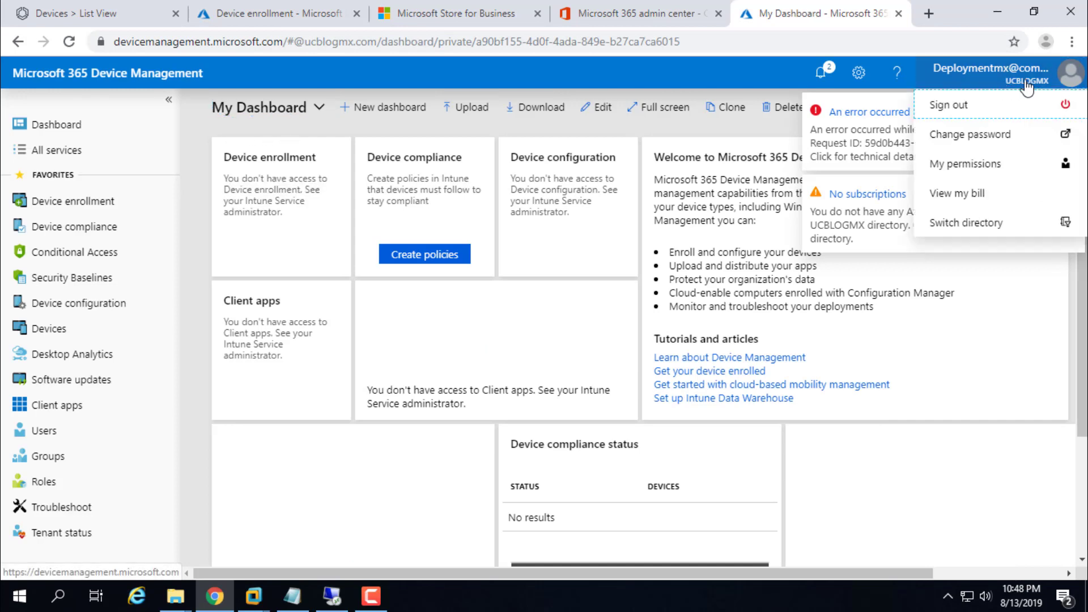
left_click(965, 226)
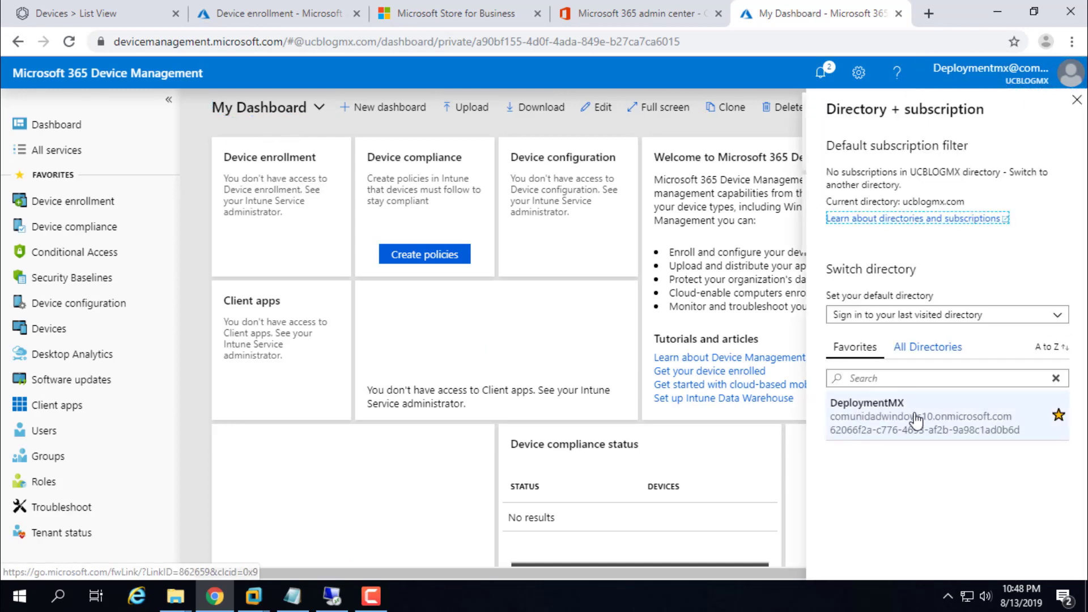
left_click(922, 419)
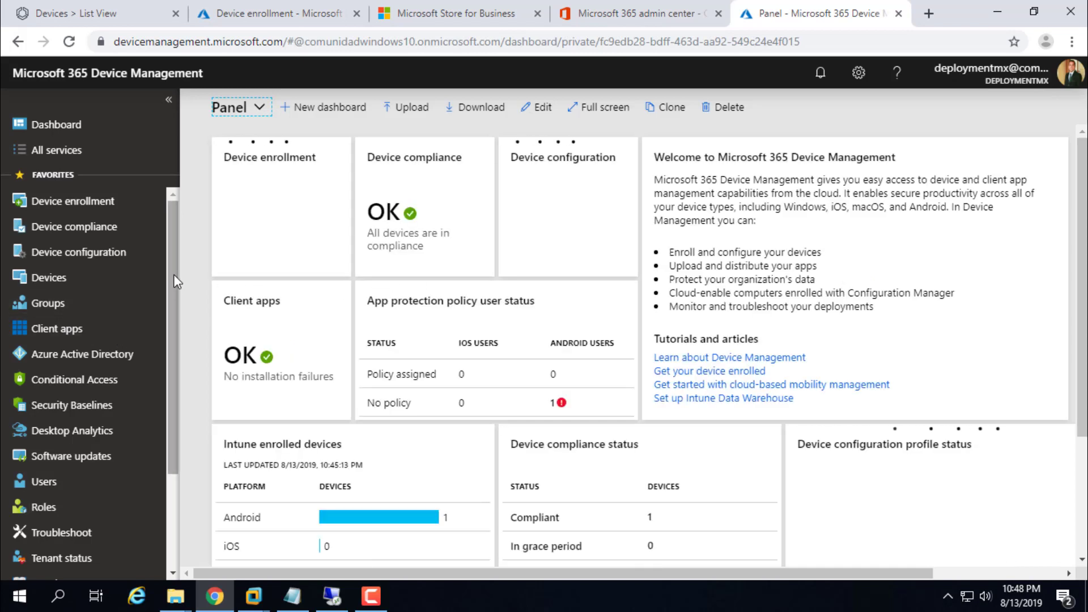
left_click_drag(173, 295, 151, 280)
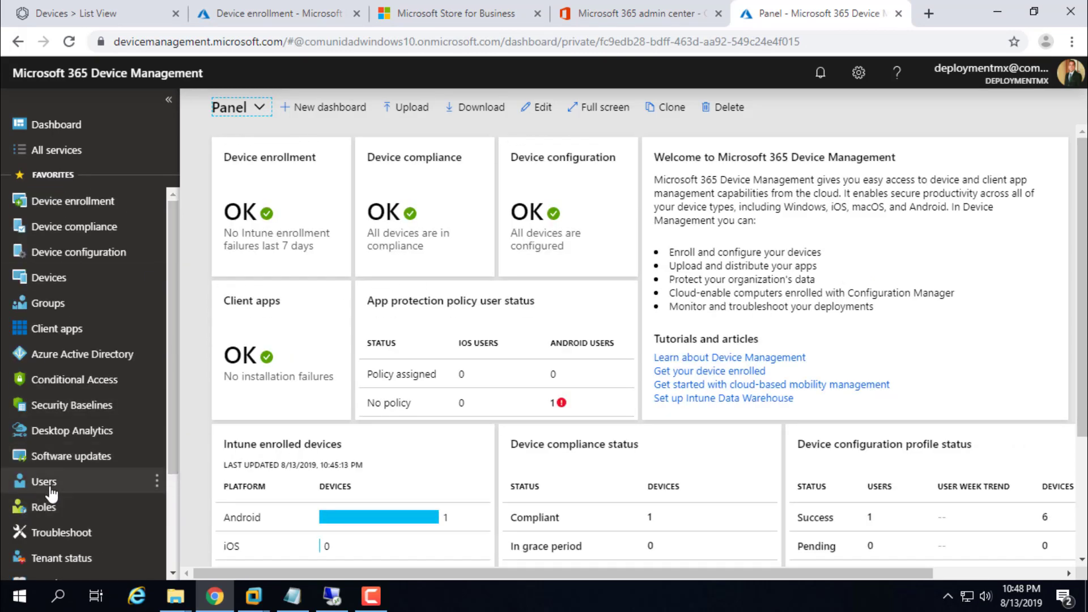
left_click(48, 304)
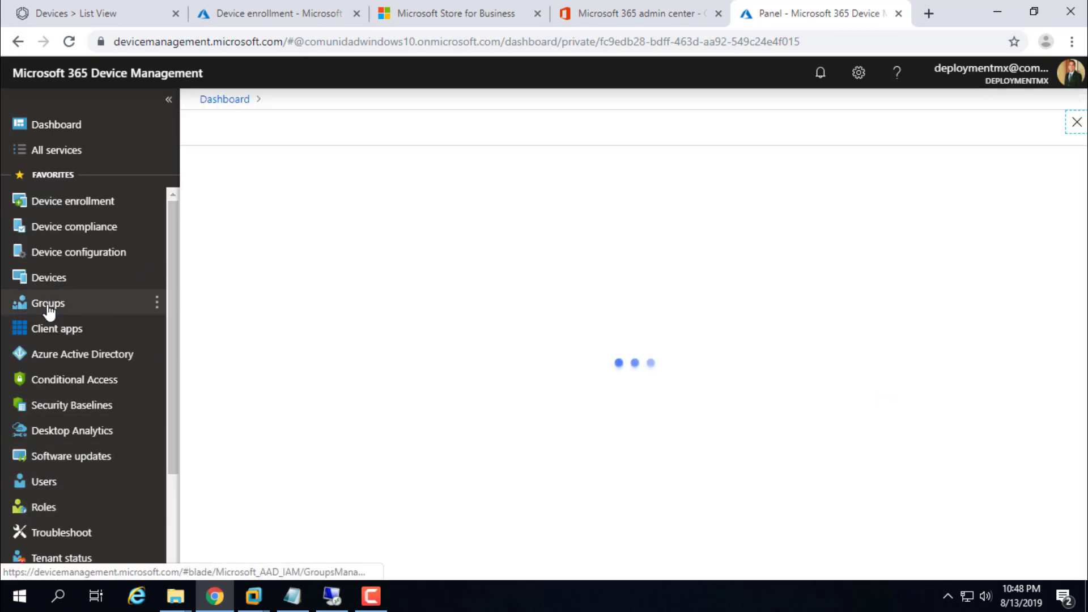
Step: Open Azure Active Directory > Groups for DeploymentMX in the Azure portal tab
left_click(315, 17)
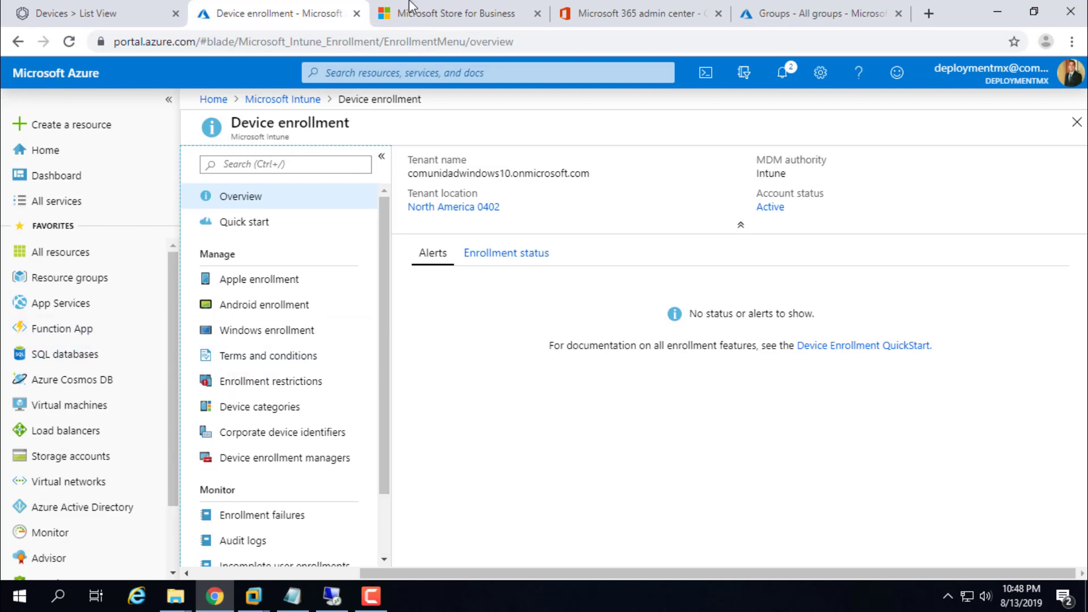
left_click(59, 508)
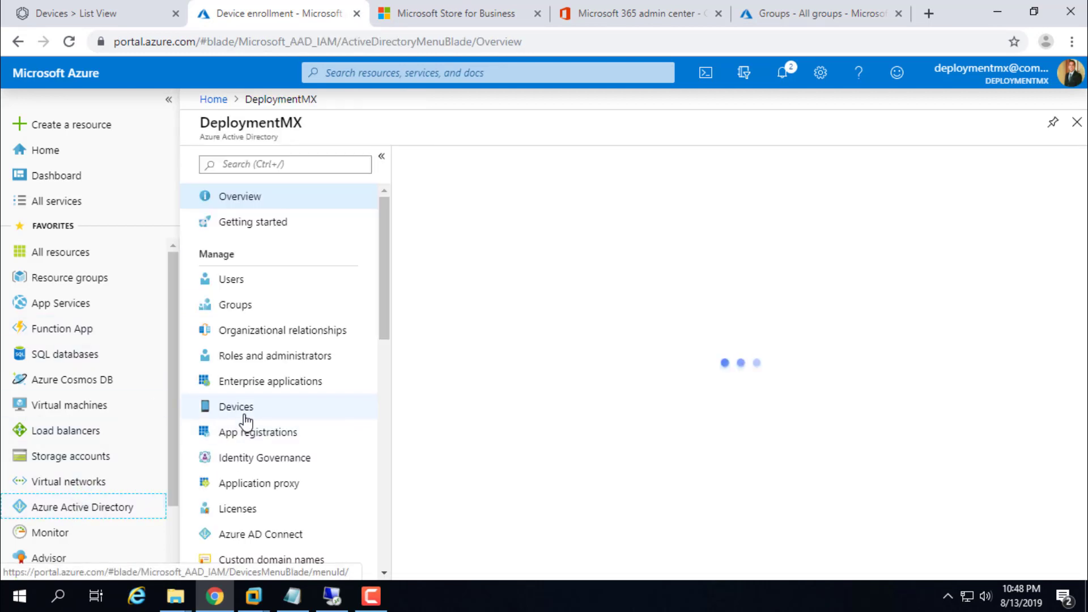
left_click(236, 311)
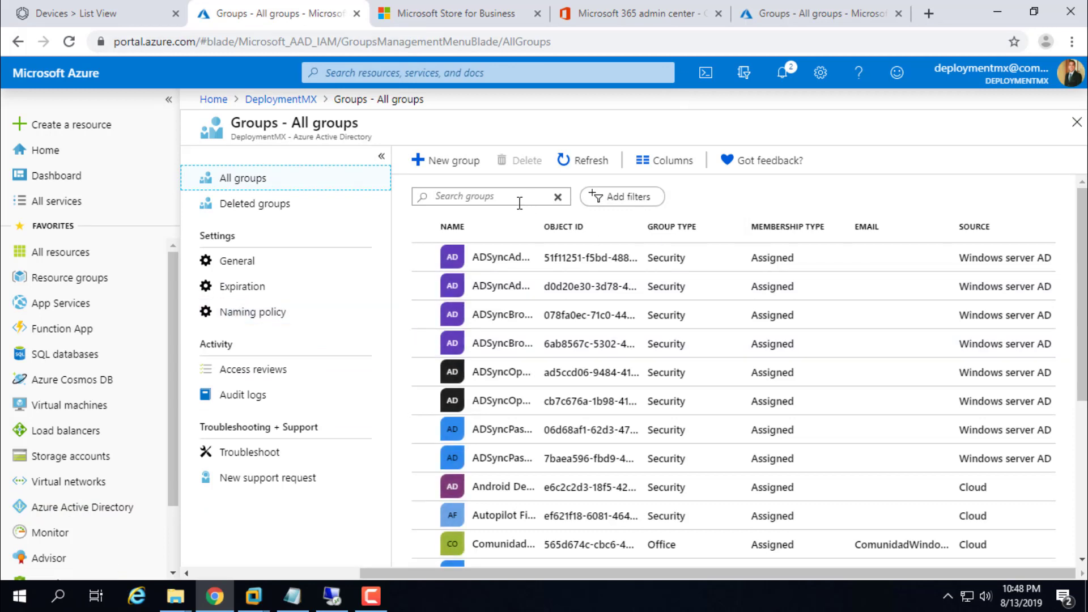
Step: Search groups for 'work', open WorkspaceOne's add members, and try 'vm' without a match
left_click(517, 196)
left_click(825, 8)
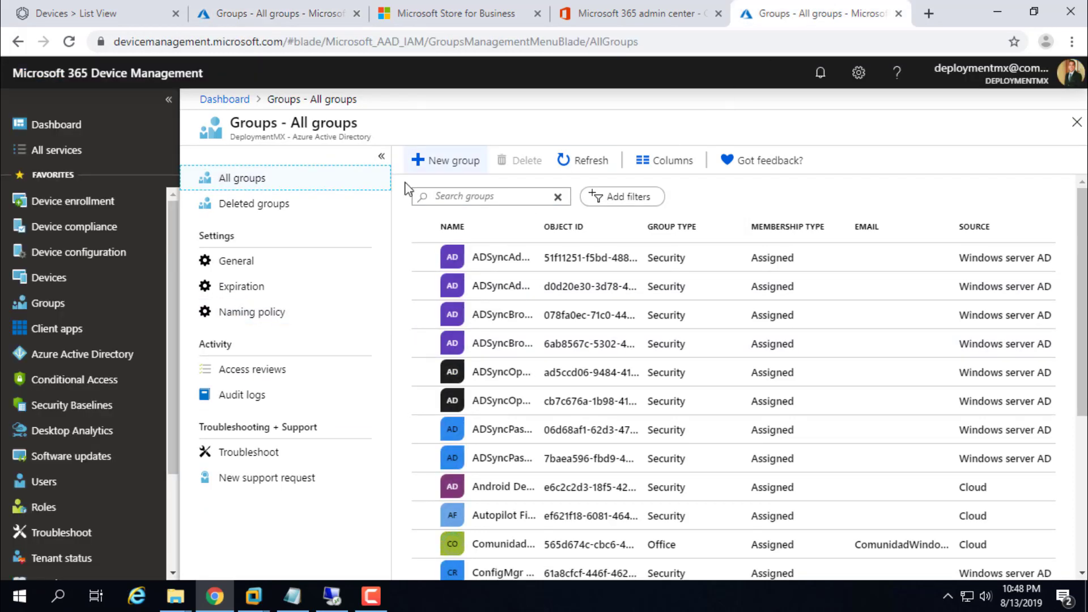
left_click(477, 198)
type("workspace")
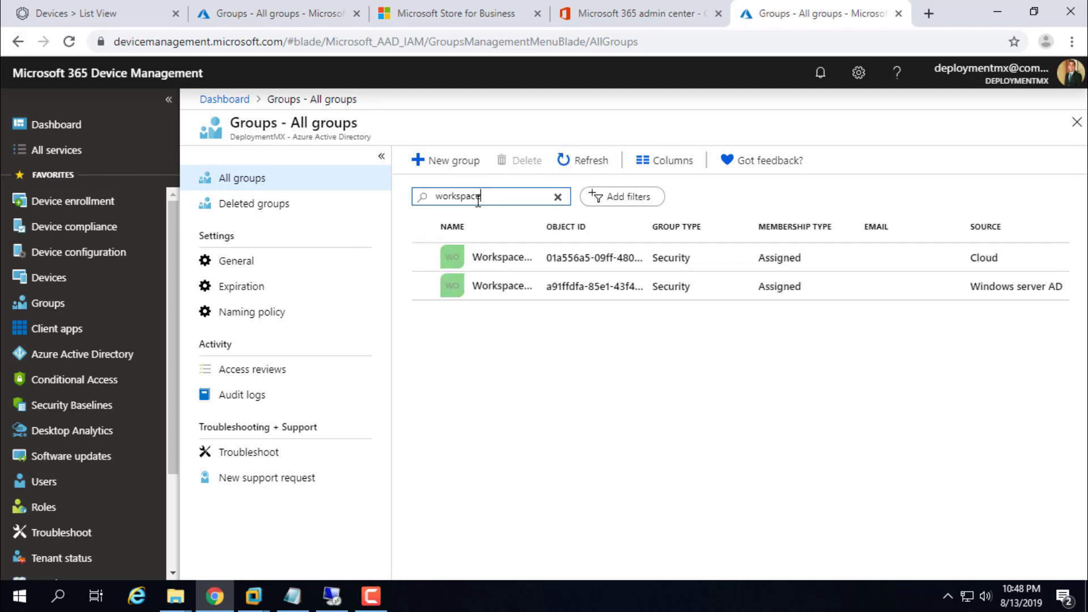
left_click(484, 263)
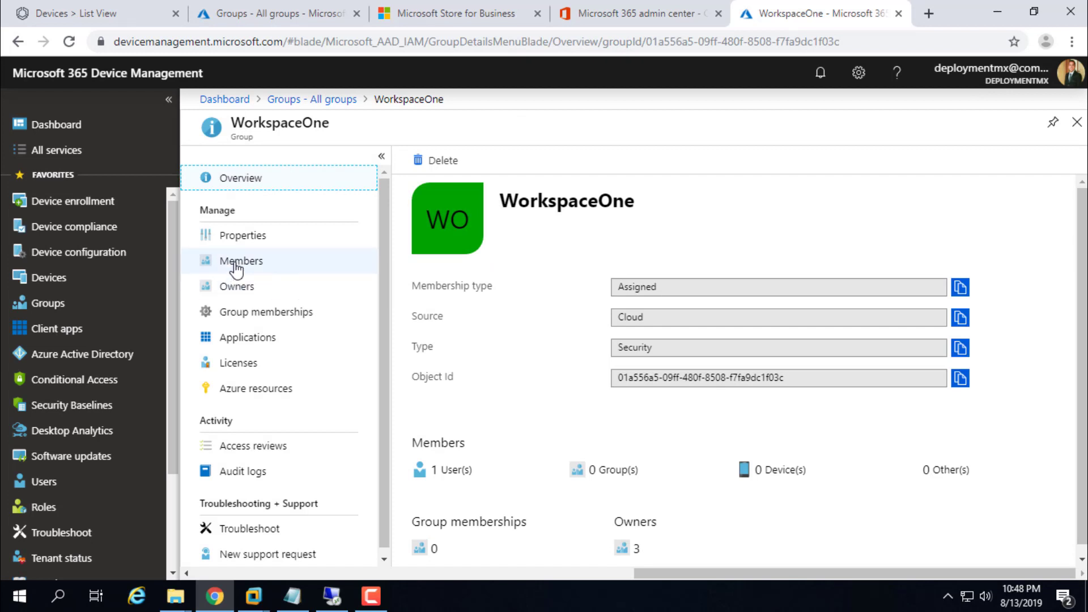
left_click(237, 267)
left_click(441, 166)
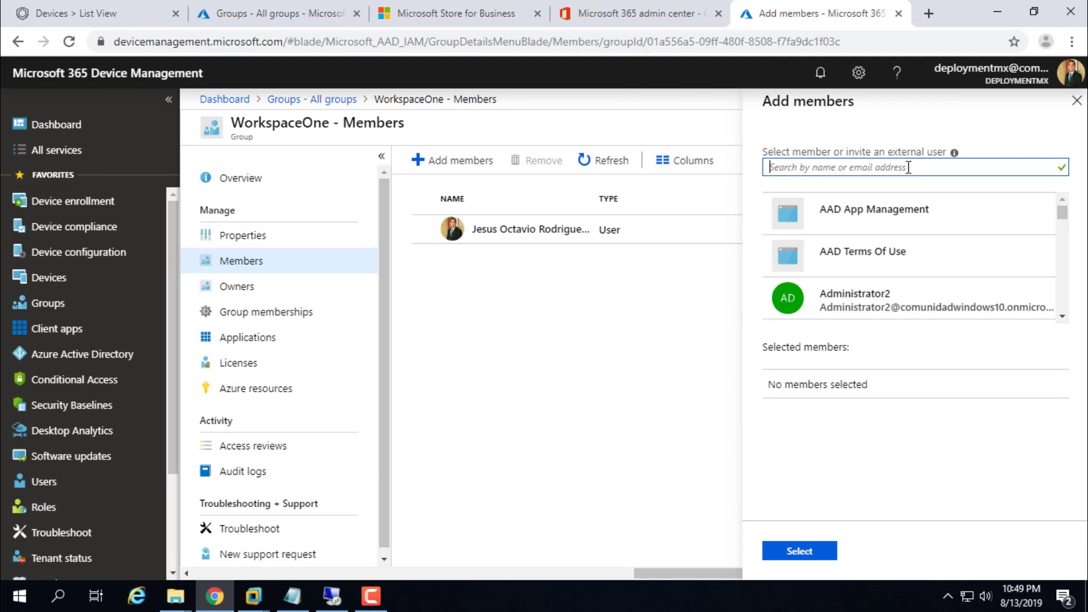
type("vm")
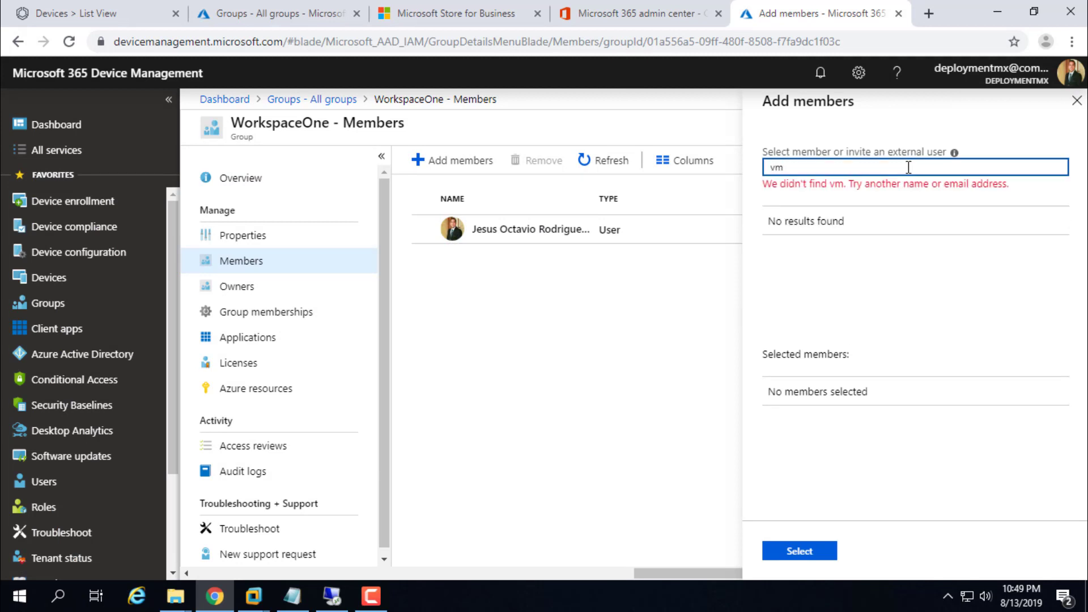
key("BackSpace")
key("BackSpace")
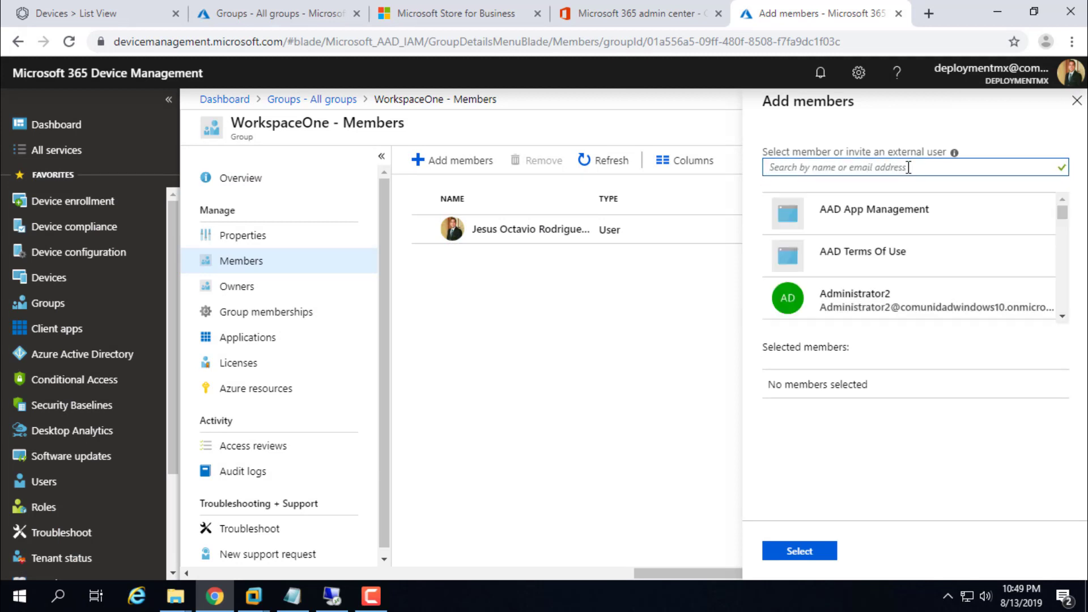
Step: Copy the VM's serial number from the Store for Business list and search members for it
left_click(453, 13)
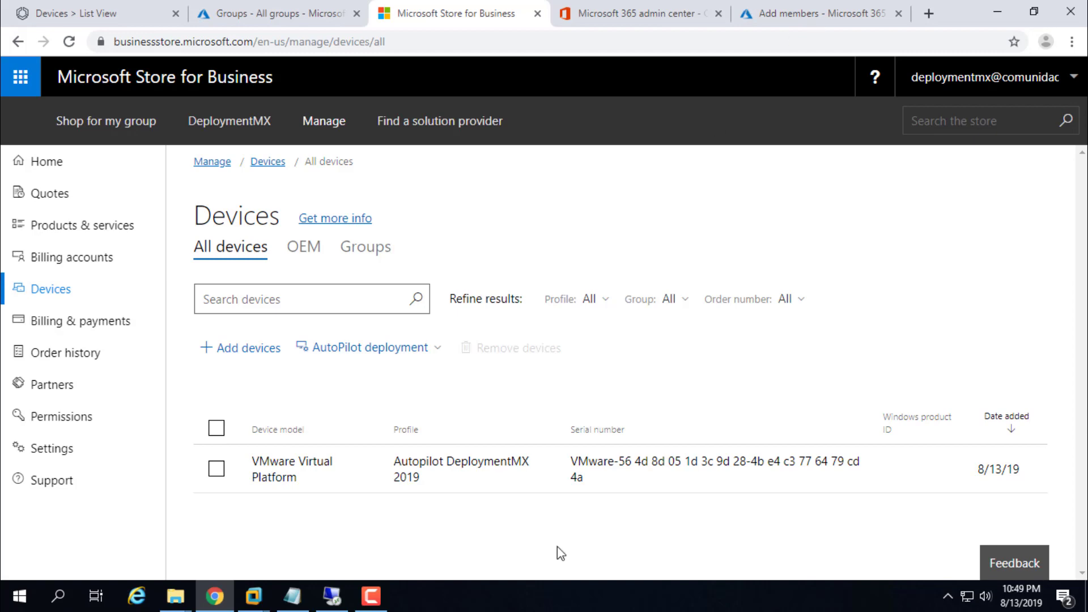
left_click_drag(576, 457, 678, 460)
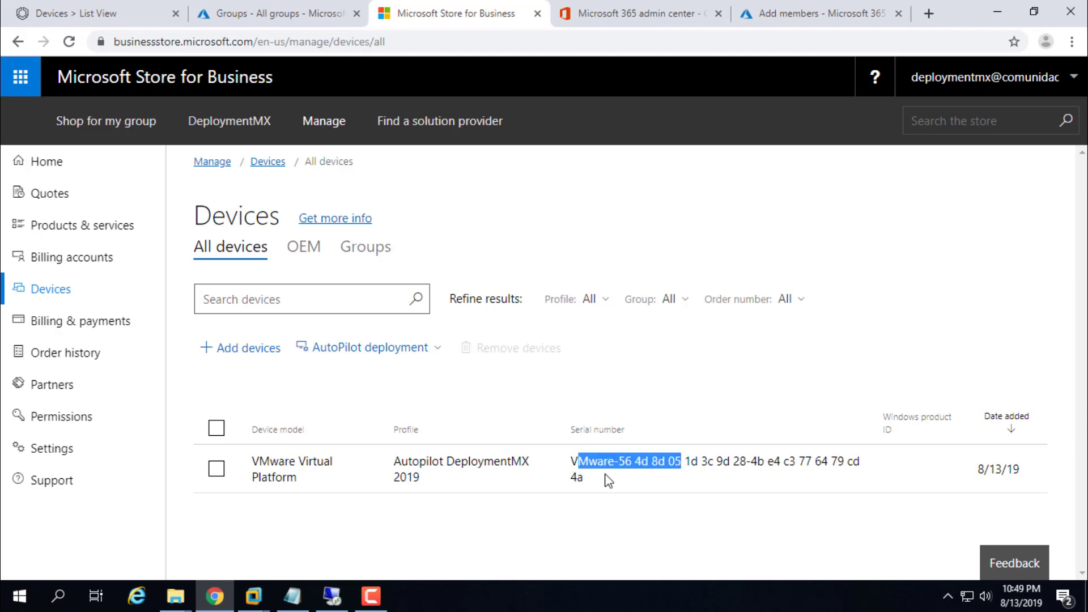
left_click(574, 465)
left_click_drag(573, 462, 595, 482)
key("ctrl+c")
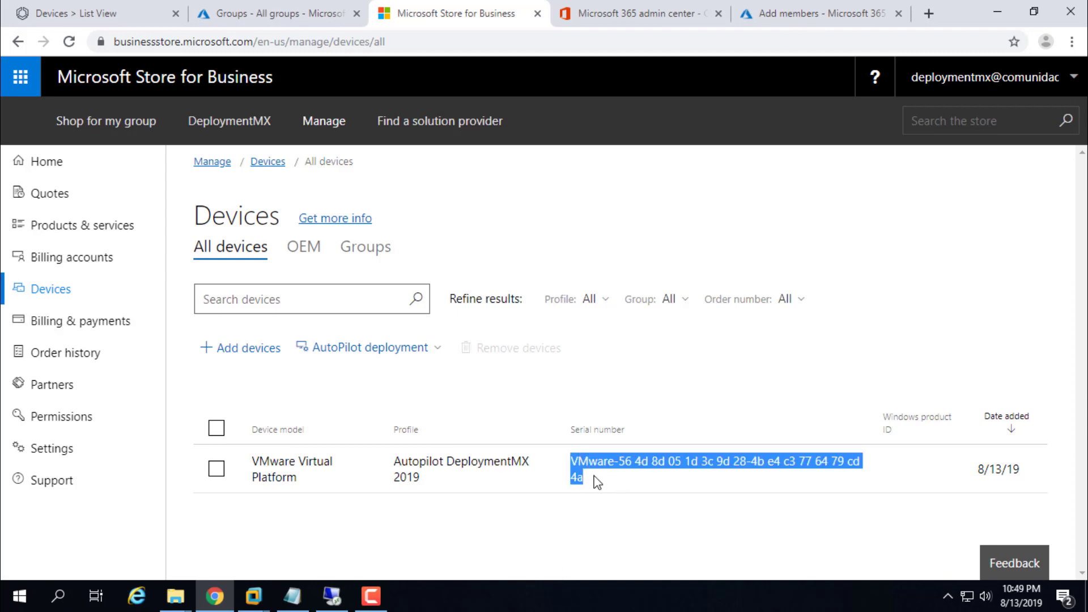
left_click(819, 11)
key("ctrl+v")
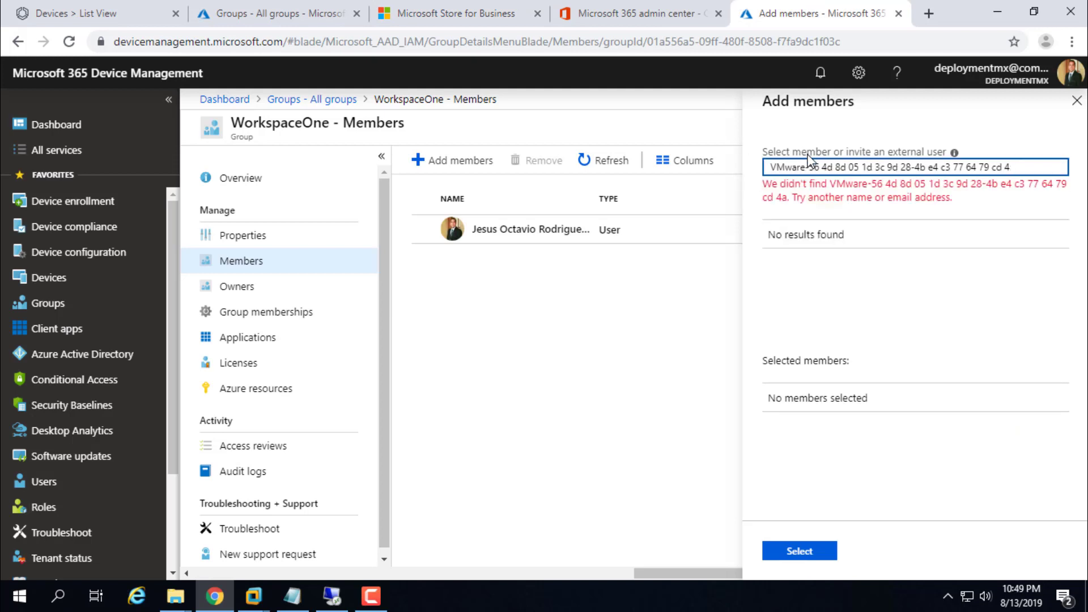
key("BackSpace")
key("BackSpace")
key("BackSpace")
key("BackSpace")
key("BackSpace")
key("BackSpace")
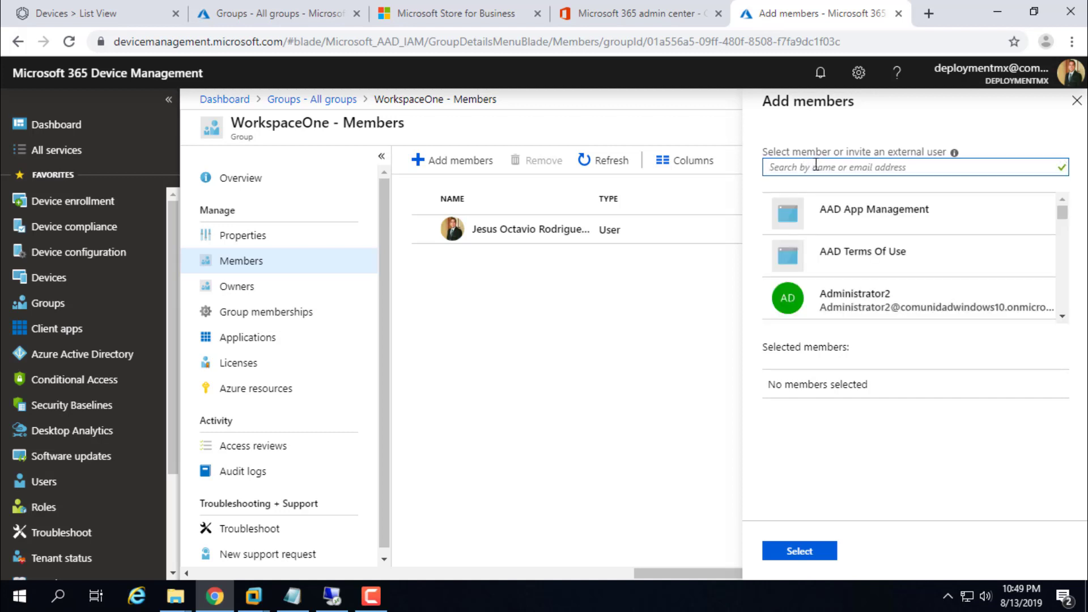
type("vm")
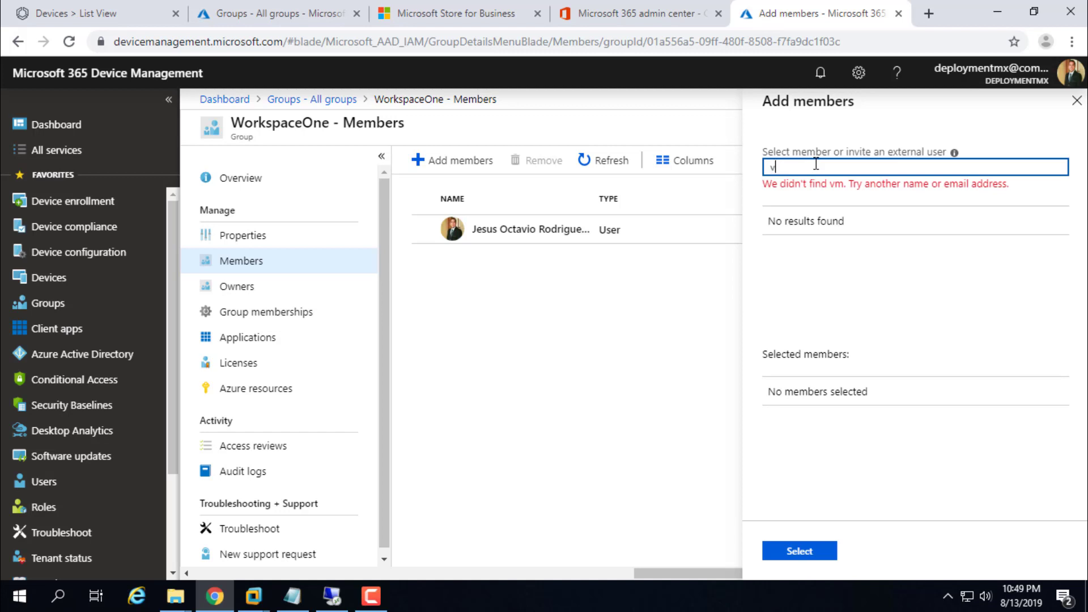
key("BackSpace")
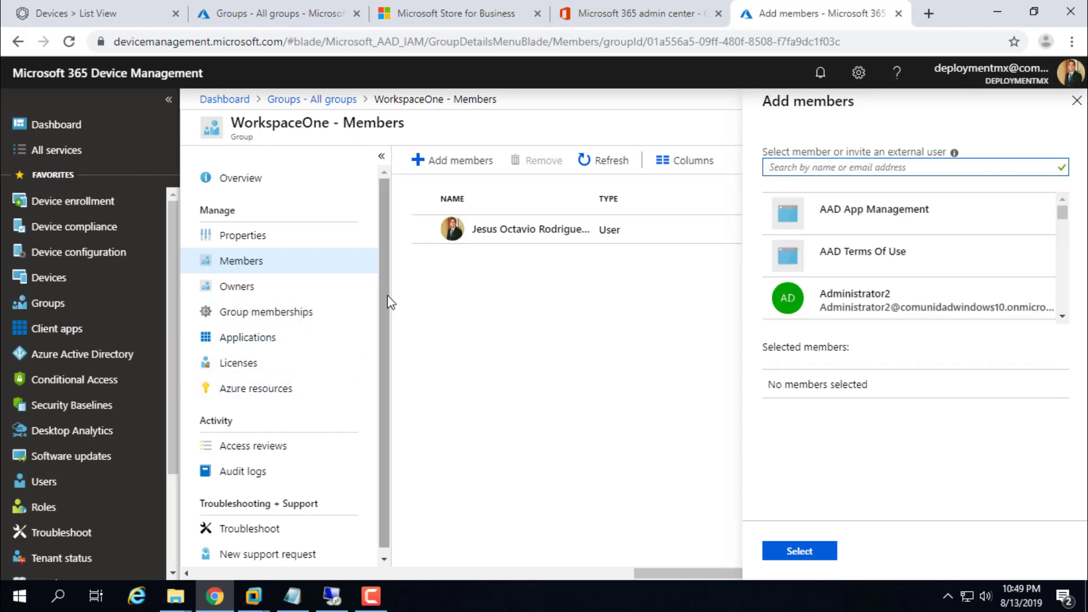
Step: Close the add-members panel, refresh WorkspaceOne's members, and retry the 'vm' member search
left_click(384, 323)
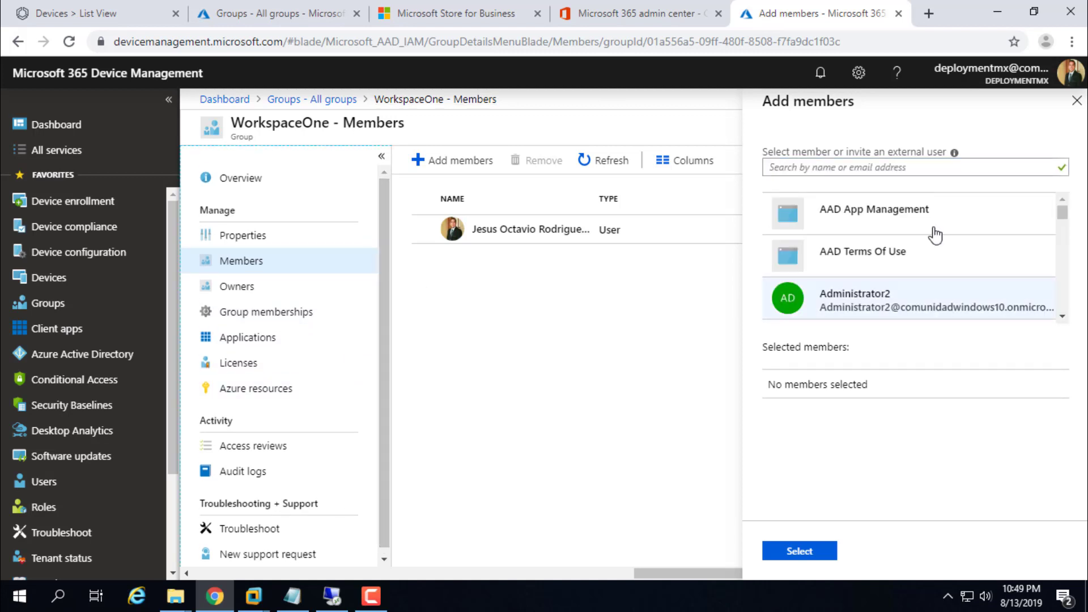
left_click(1069, 112)
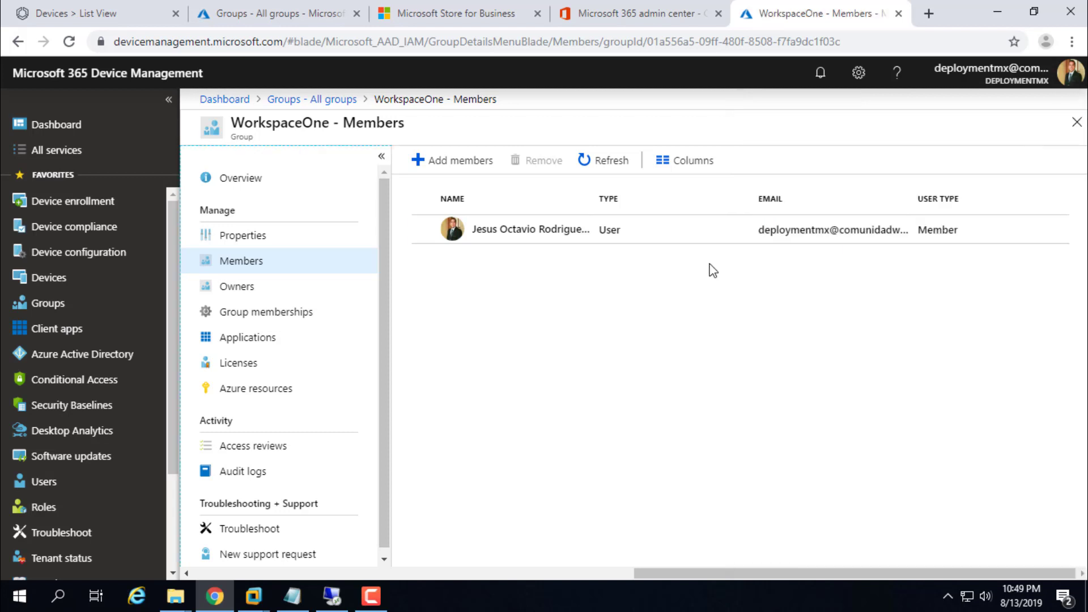
left_click(611, 162)
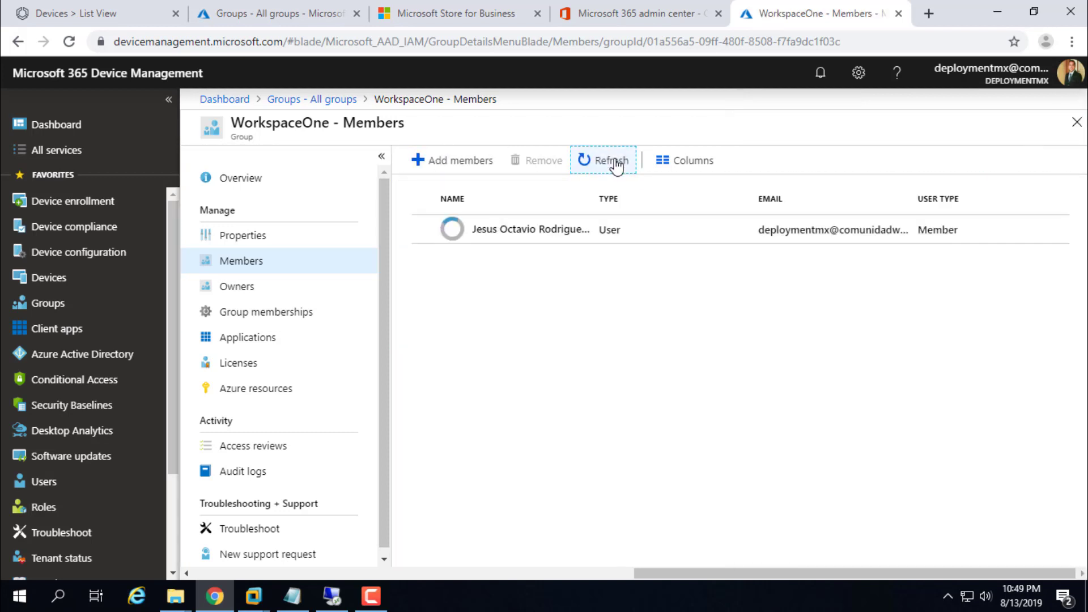
left_click(424, 163)
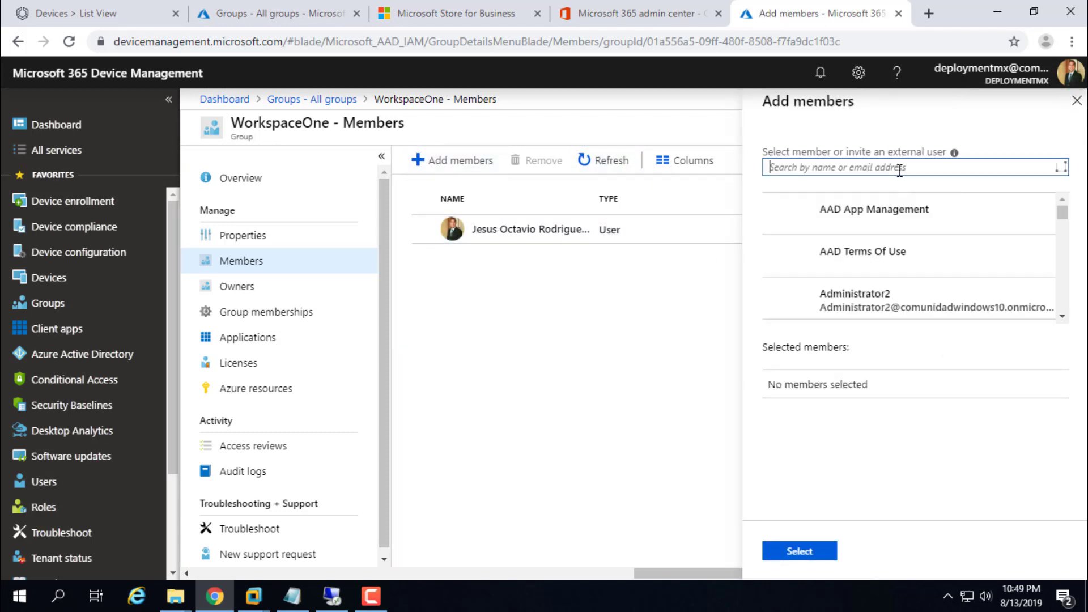
type("vm")
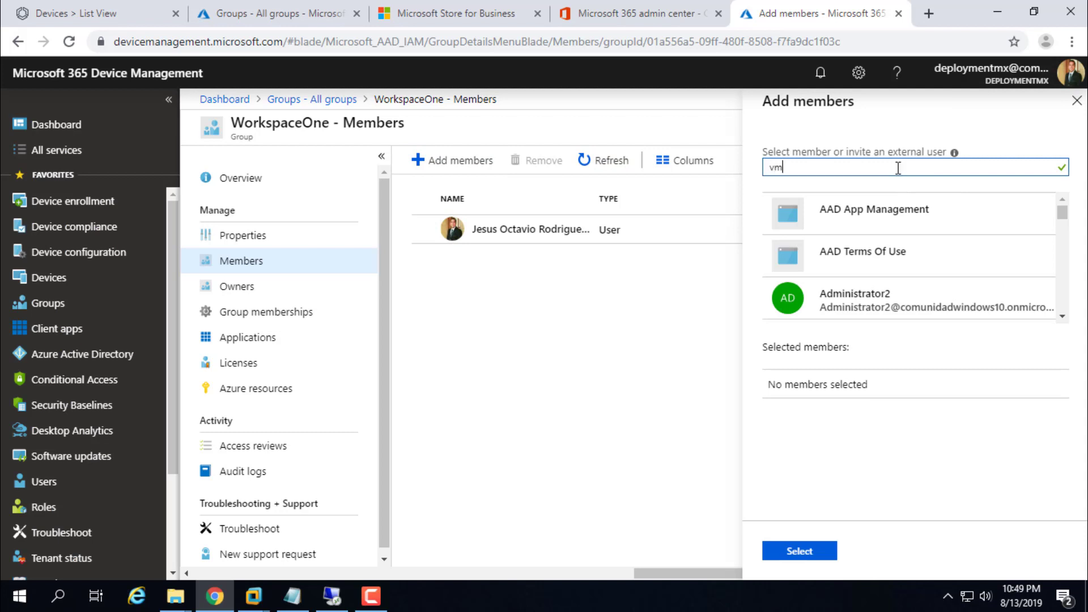
key("BackSpace")
key("BackSpace")
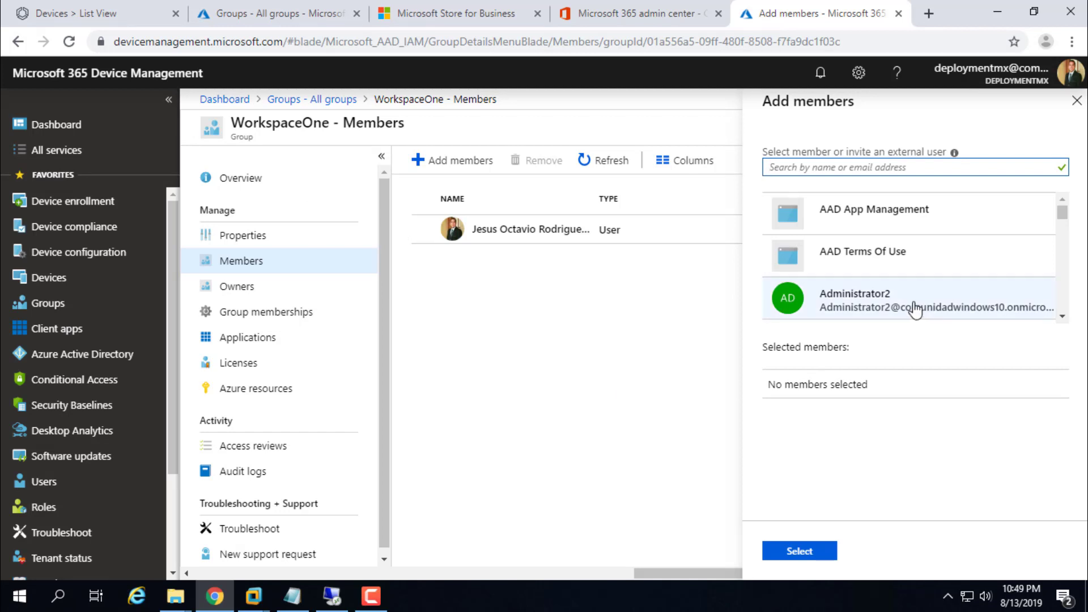
Step: Bring up the Azure portal's Groups - All groups list
mouse_move(1062, 214)
left_mouse_down()
mouse_move(1062, 312)
mouse_move(1061, 195)
left_mouse_up()
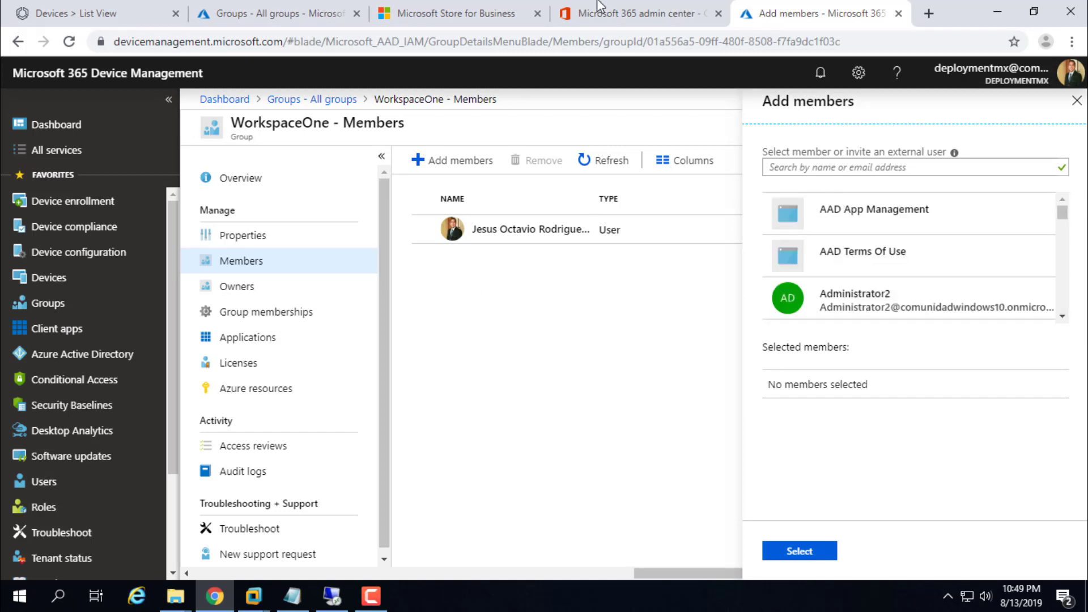
left_click(334, 19)
left_click(485, 194)
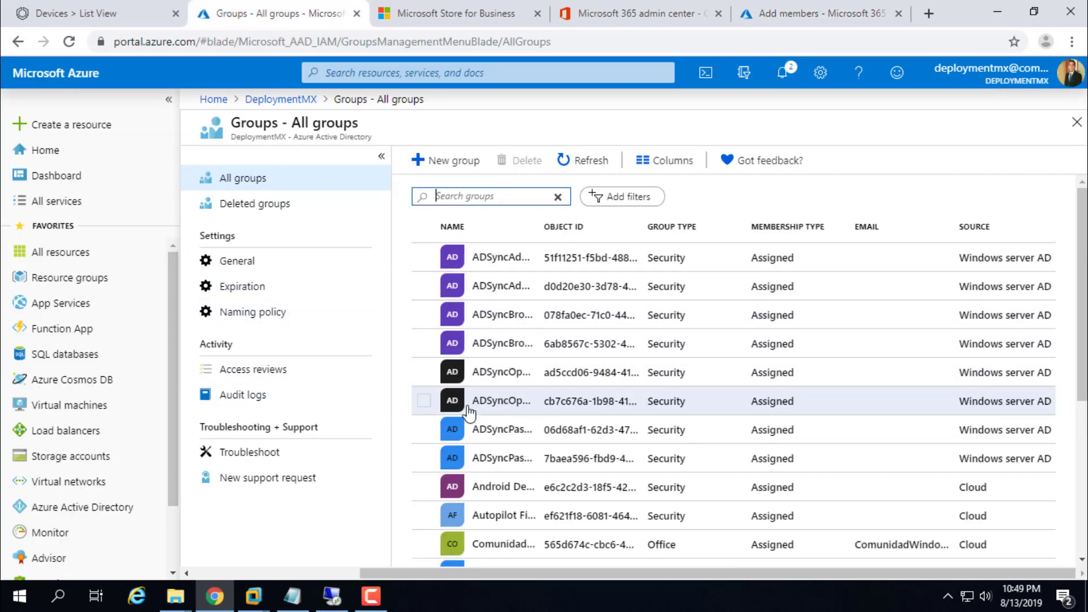
Step: Search groups for 'wo', try adding 'vm' to WorkspaceOne without a match, then return to Autopilot devices
scroll(459, 405, "down", 5)
scroll(482, 227, "up", 5)
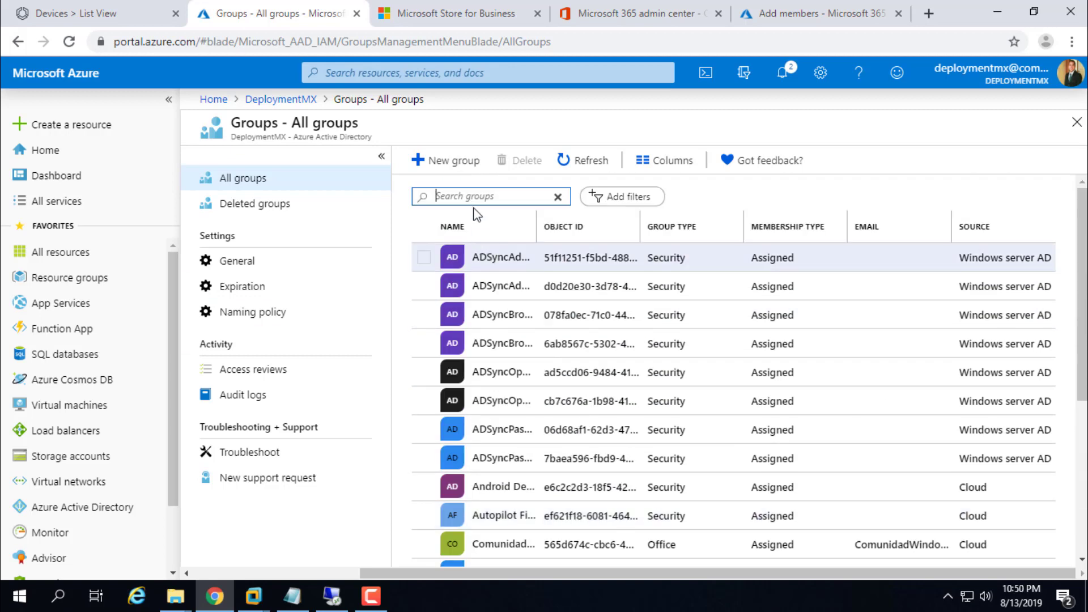
type("work")
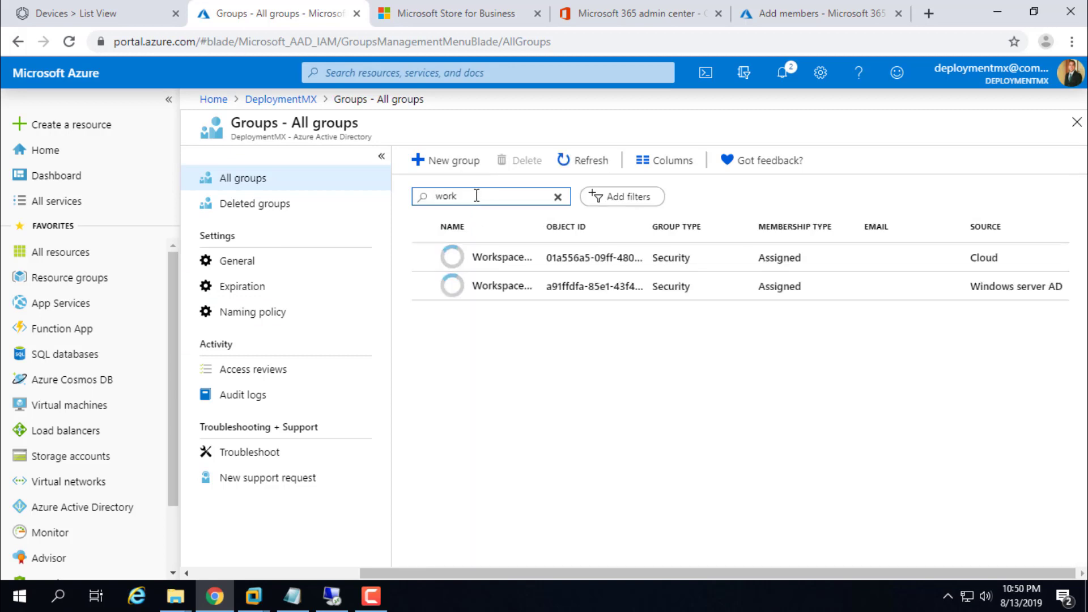
left_click(499, 263)
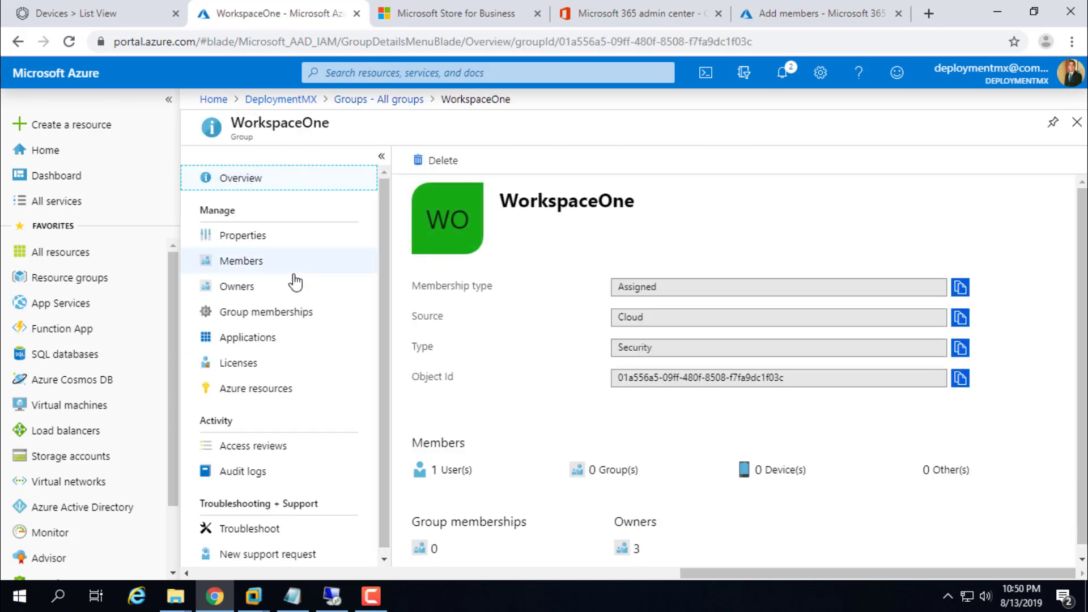
left_click(260, 271)
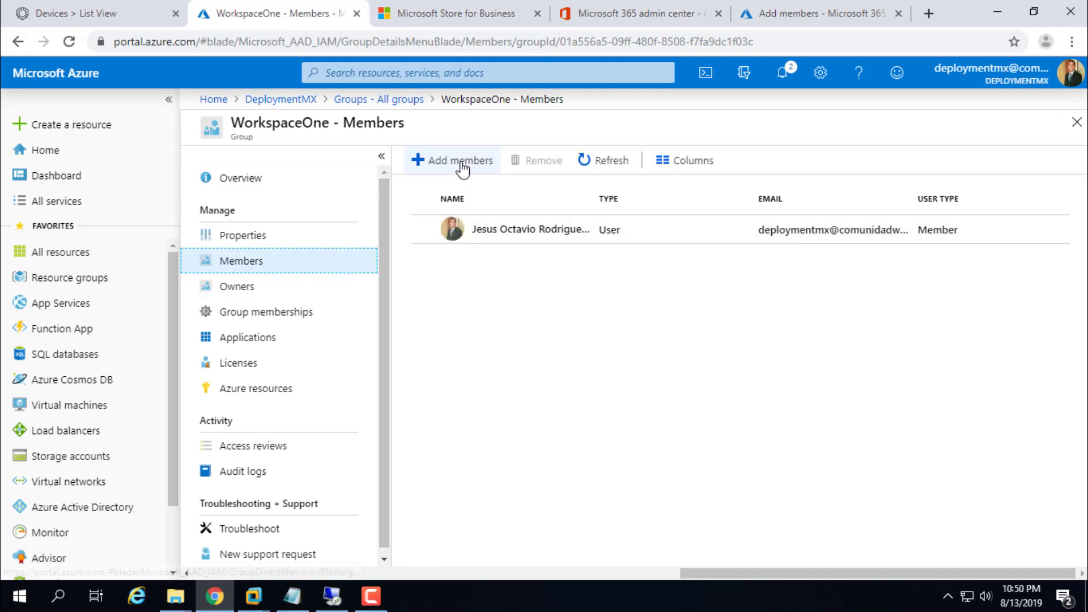
left_click(459, 162)
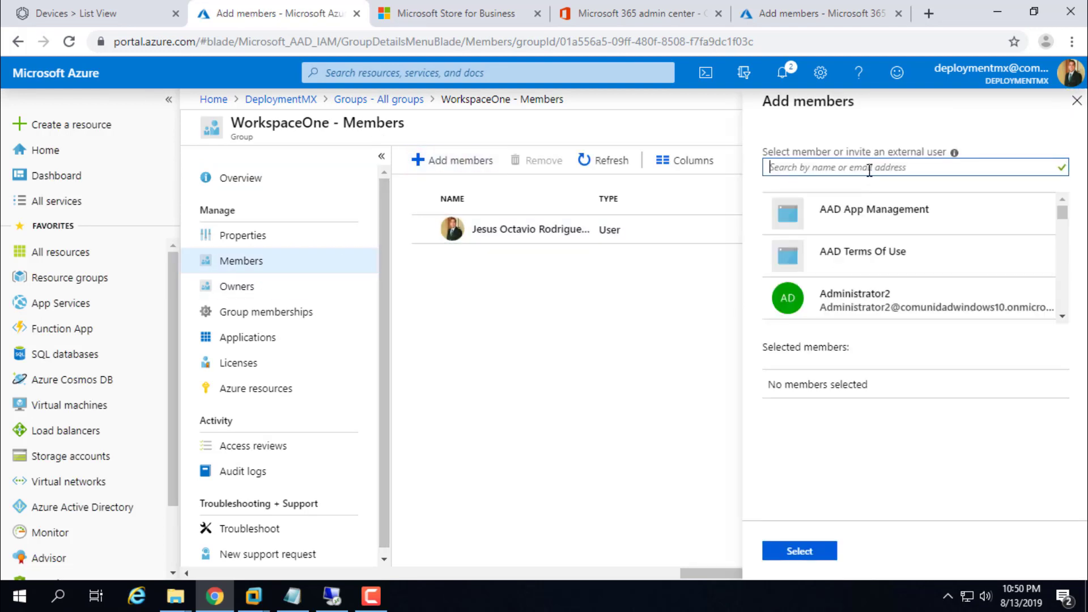
type("vm")
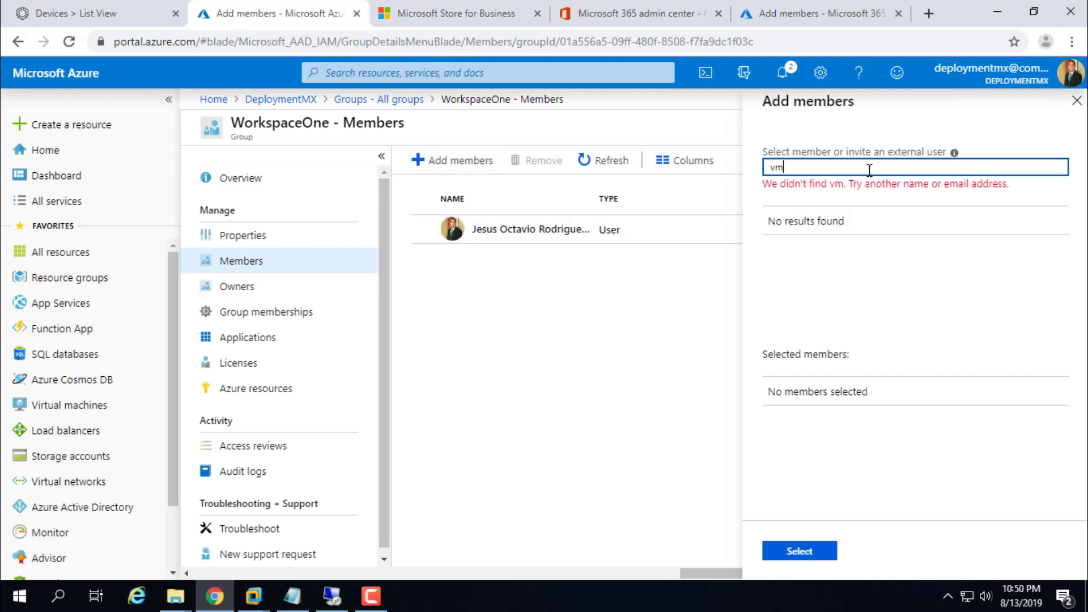
key("BackSpace")
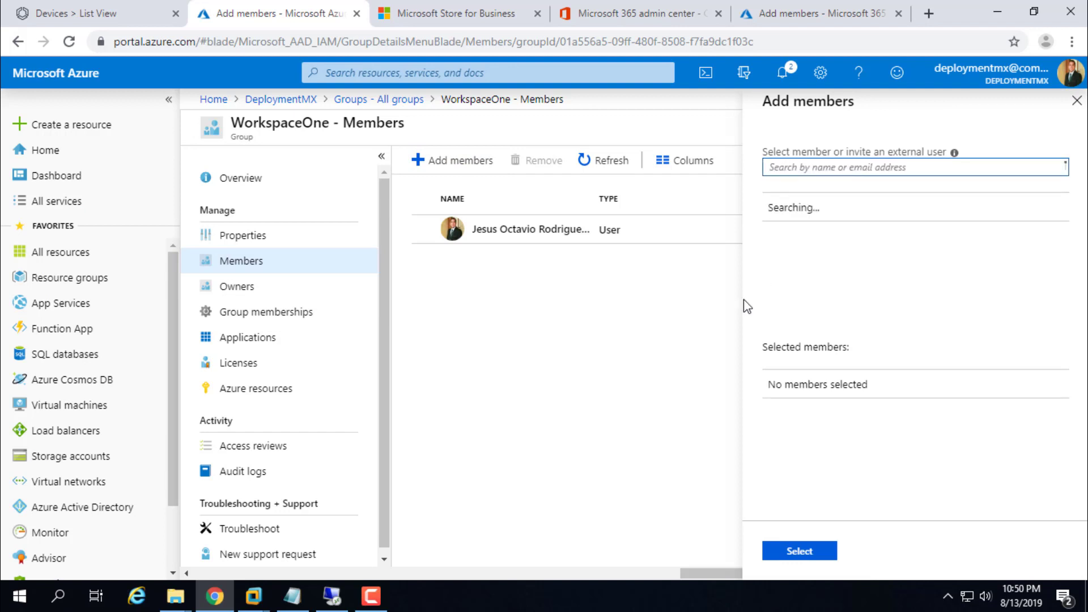
left_click(501, 605)
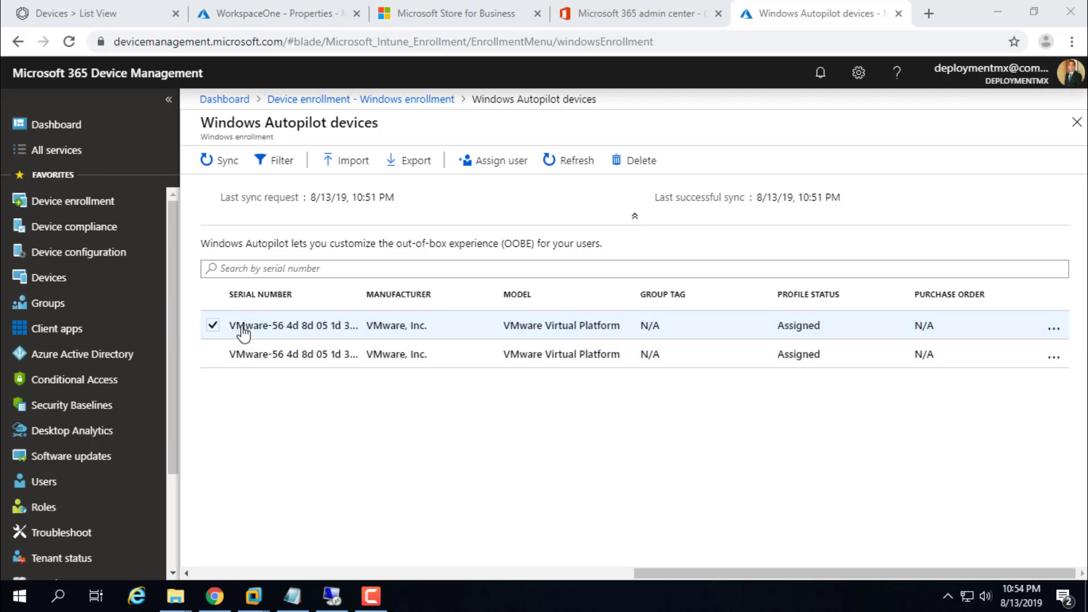
Step: Rename the first Autopilot VM's user friendly name to 'WorkSpace One Test' and save it
left_click(334, 327)
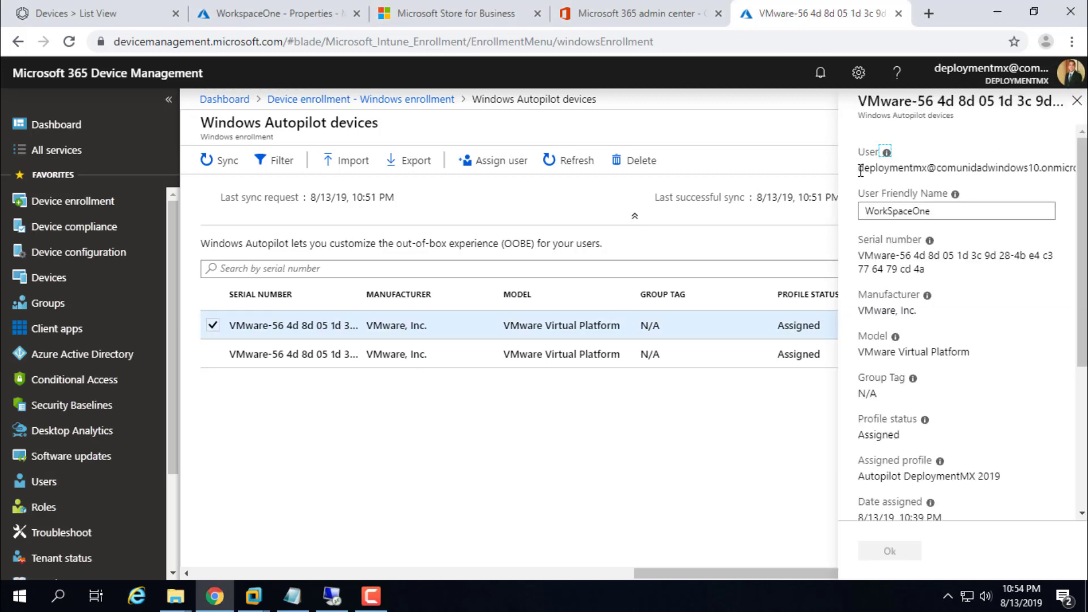
left_click_drag(859, 167, 1074, 168)
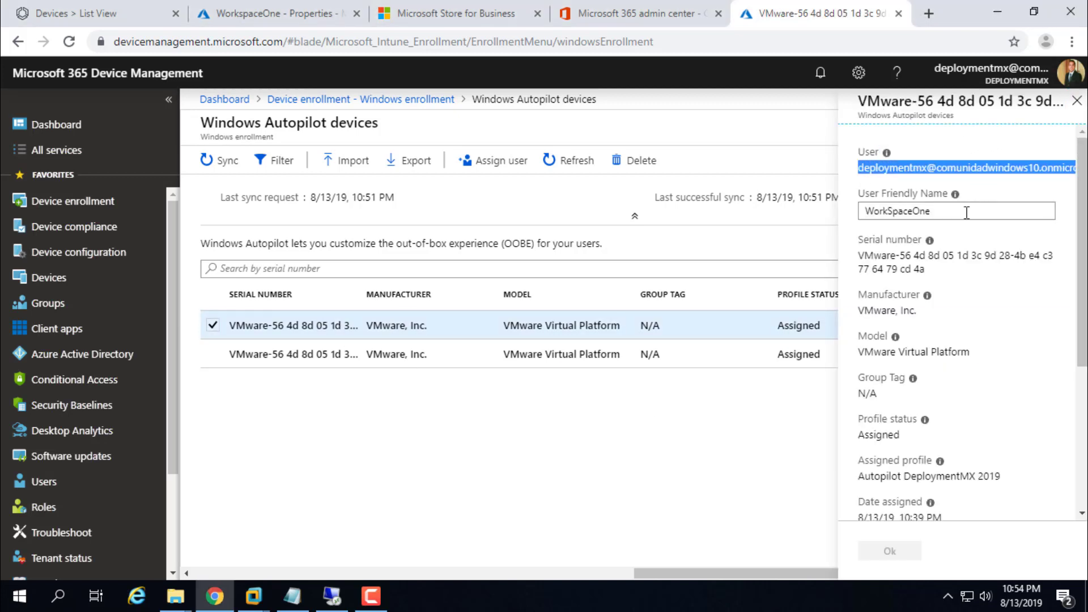
left_click(1013, 211)
double_click(1014, 213)
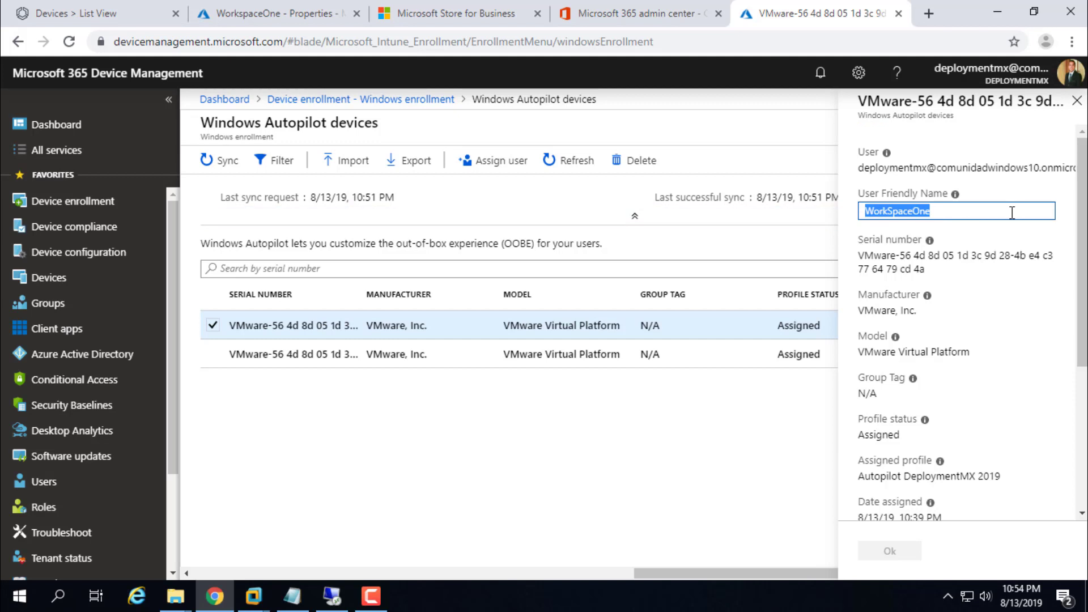
type("W")
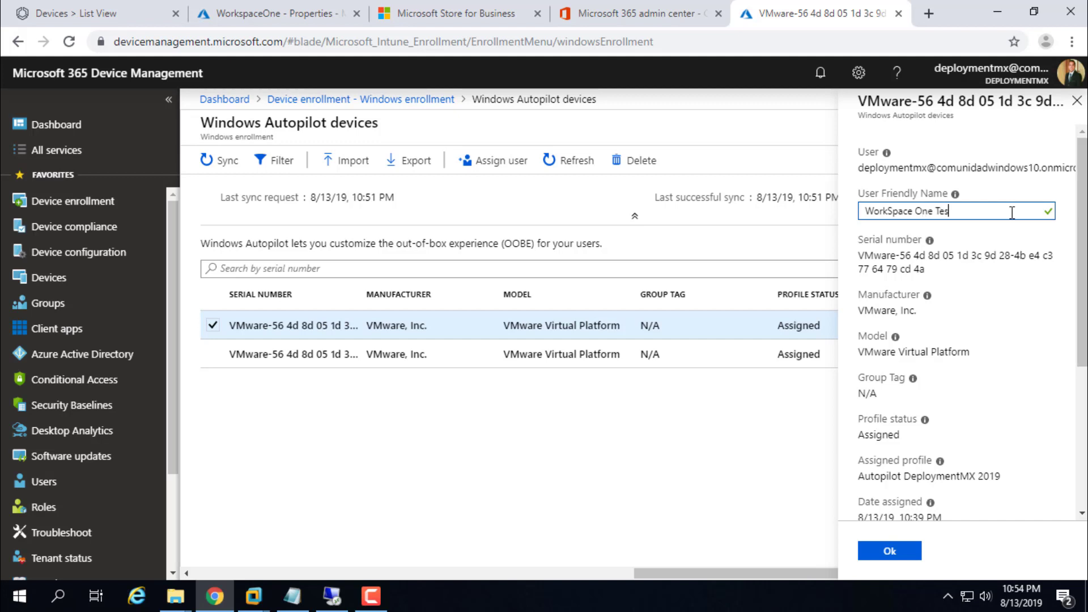
left_click(890, 551)
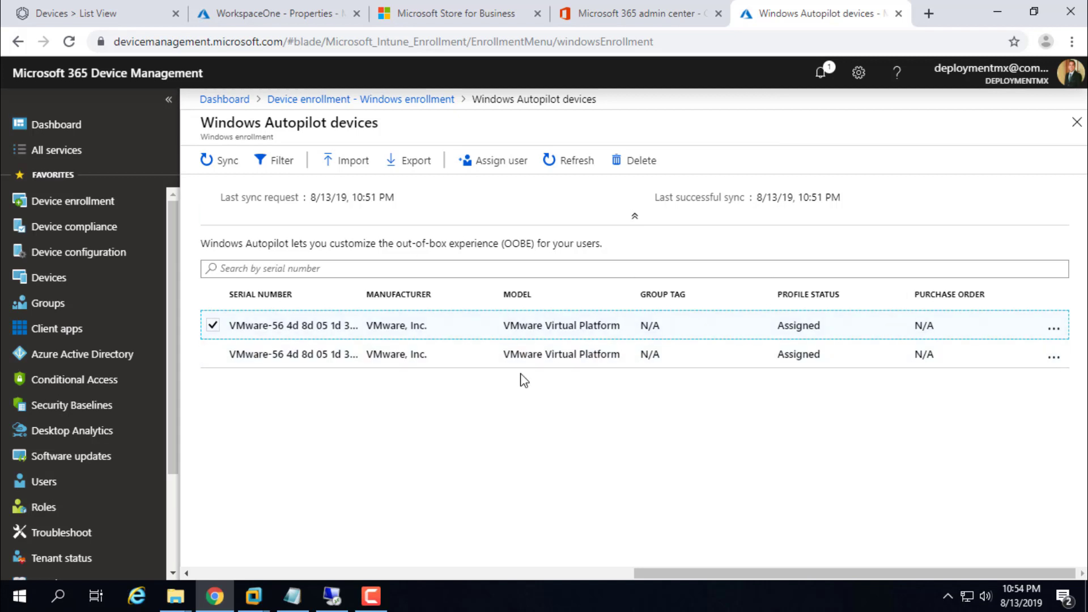
Step: Search groups for 'work', try adding 'vm' to WorkspaceOne with no results, and refresh its members
left_click(48, 303)
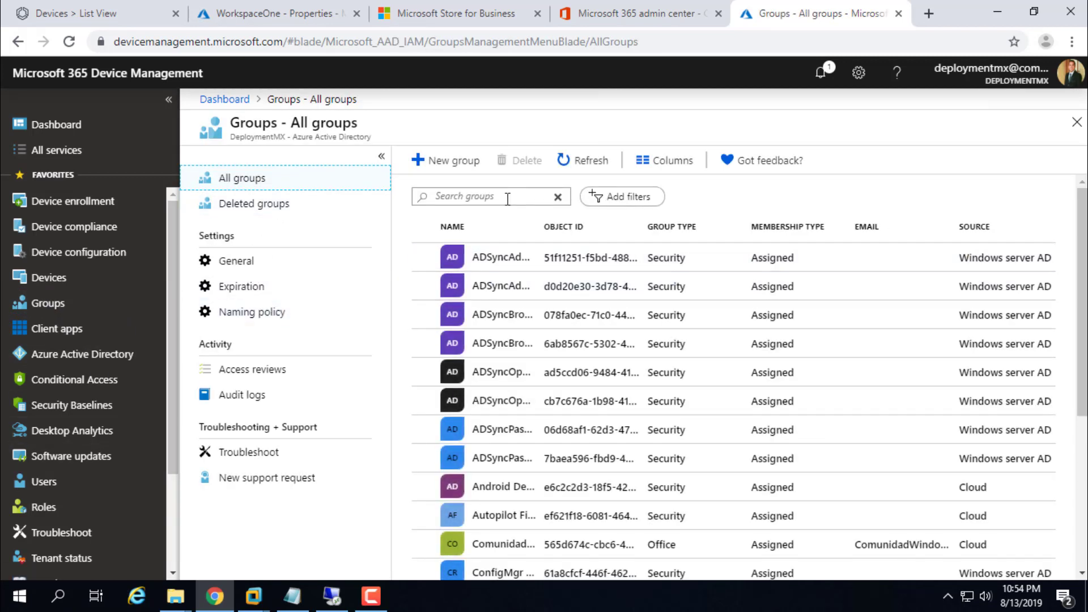
left_click(507, 198)
type("work")
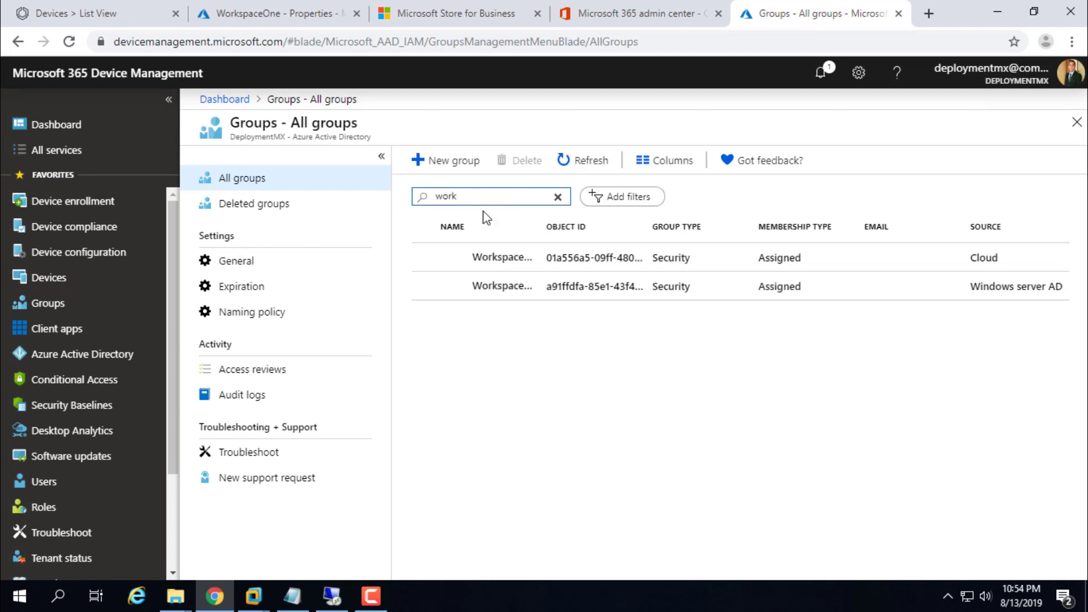
left_click(491, 258)
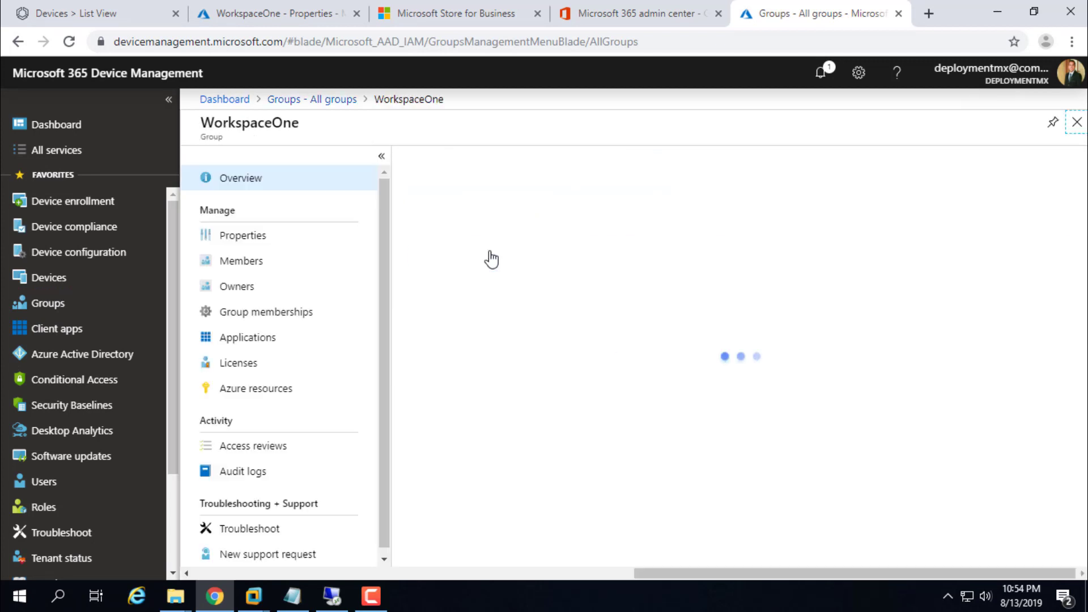
left_click(253, 263)
left_click(429, 161)
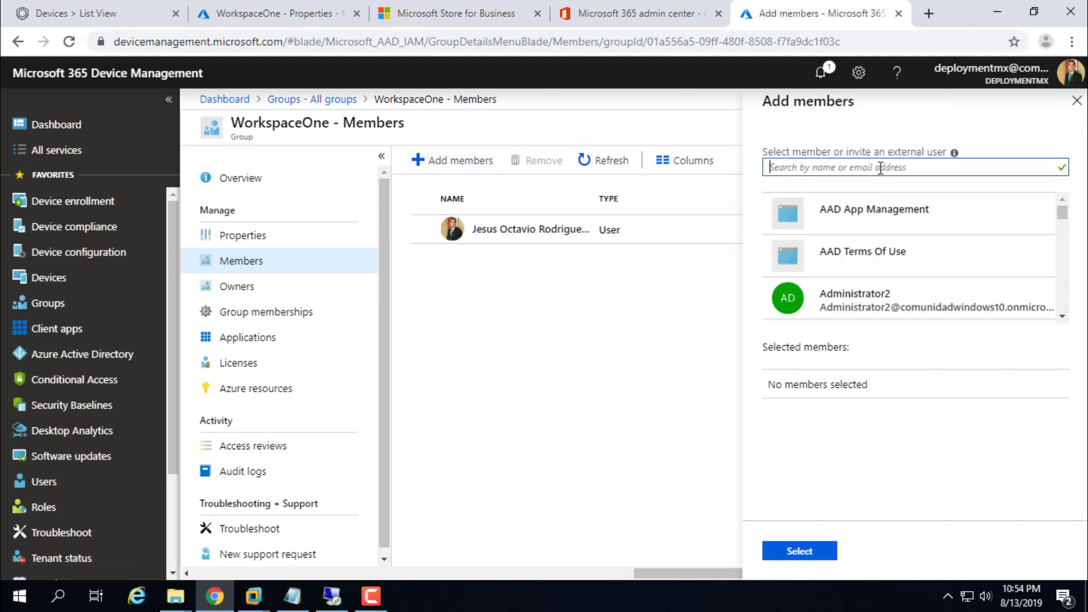
type("vm")
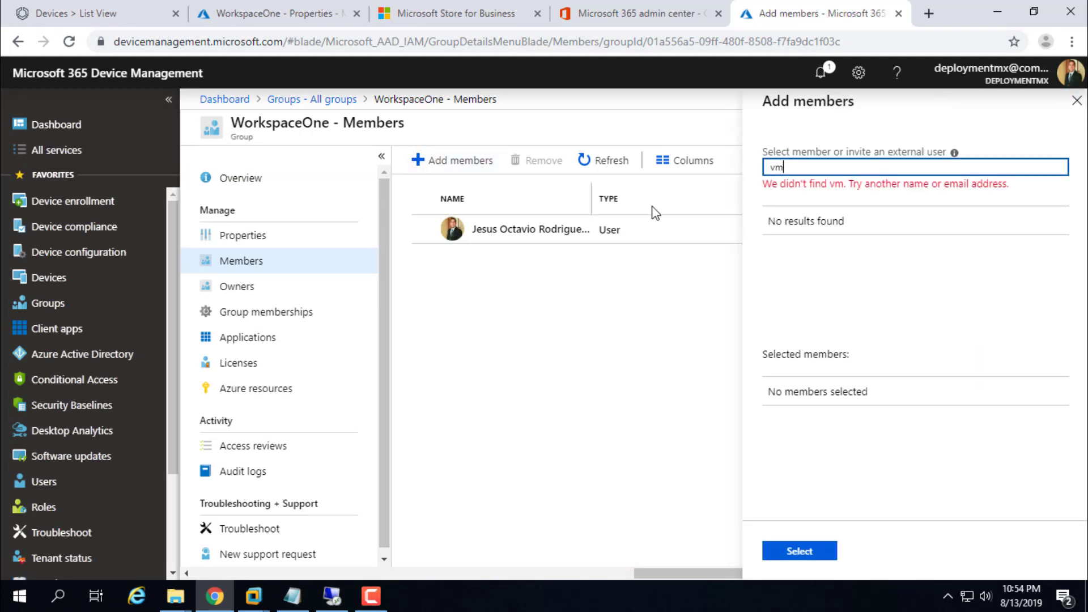
key("BackSpace")
key("BackSpace")
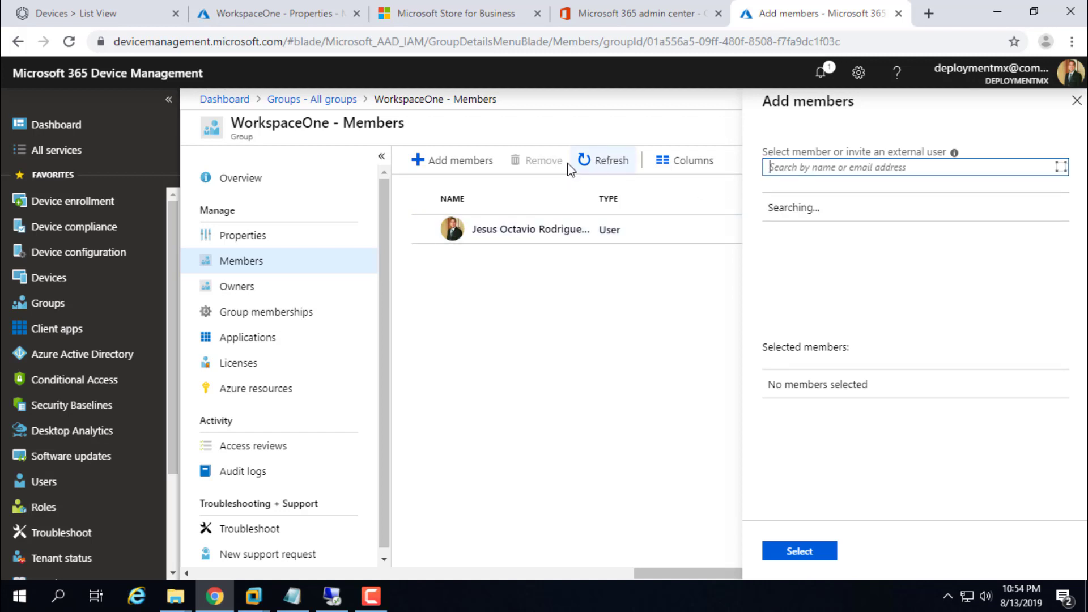
left_click(585, 165)
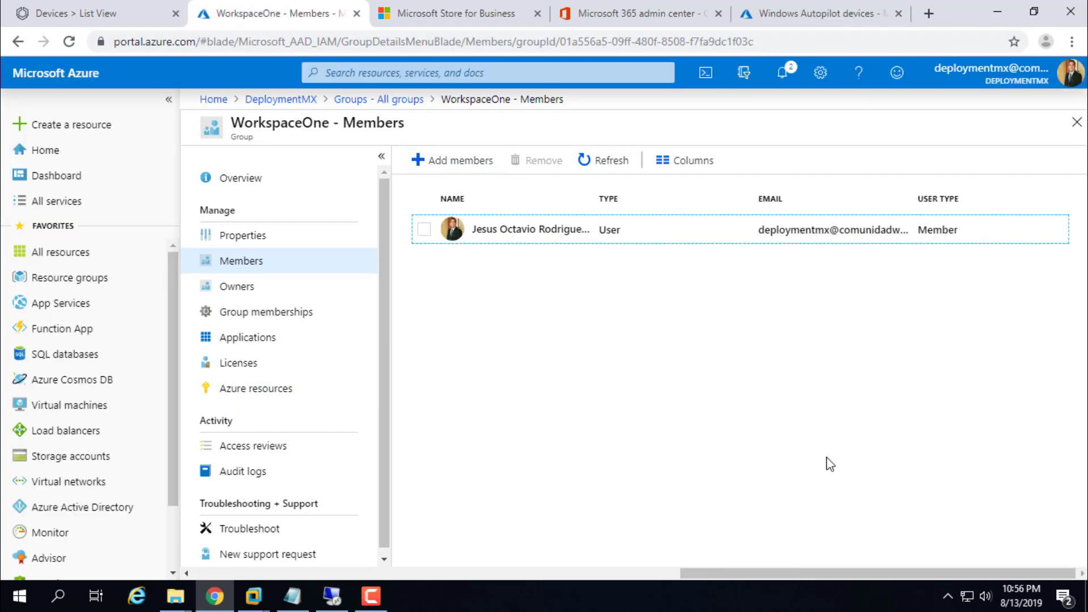
Step: Search WorkspaceOne's add-members list for the desktop device, finding DESKTOP-J3VKHP4
left_click(463, 164)
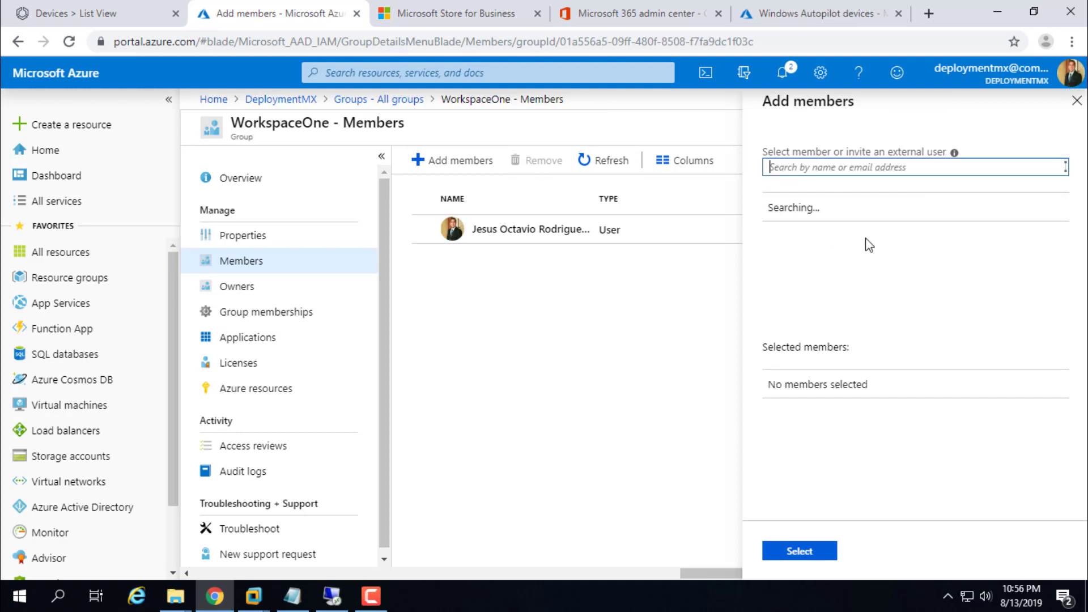
type("desk")
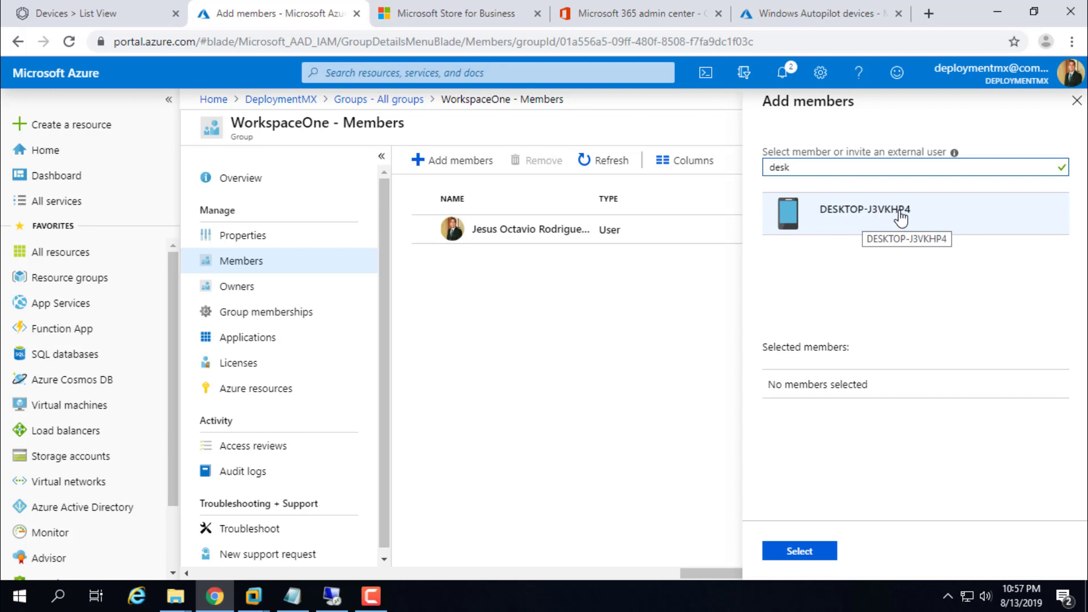
Step: Check the first Autopilot VM's friendly name WorkSpace One Test and its associated Azure AD device DESKTOP-J3VKHP4
left_click(807, 14)
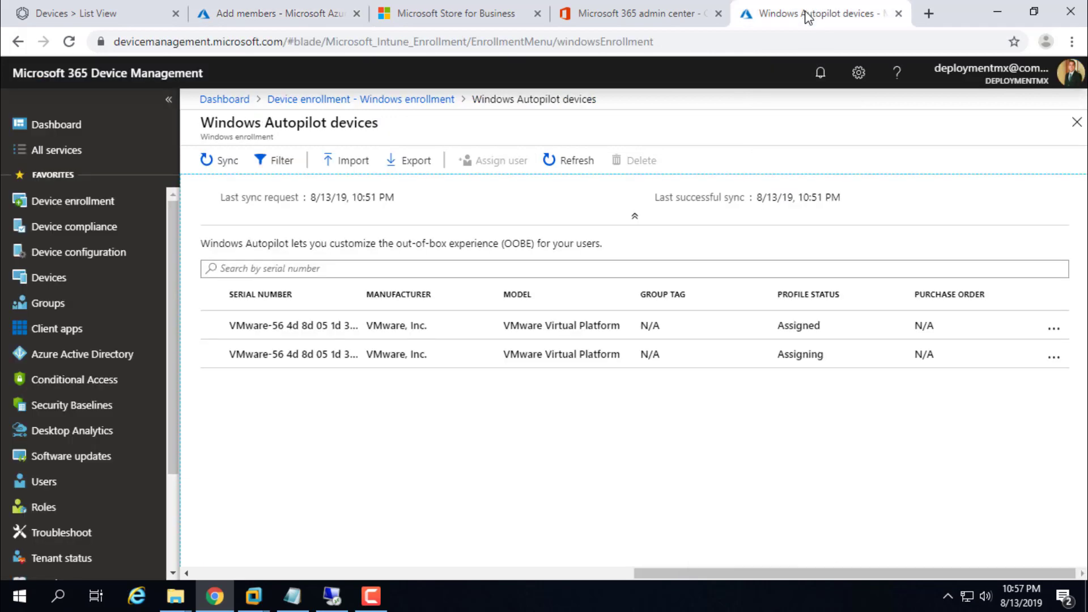
left_click(319, 335)
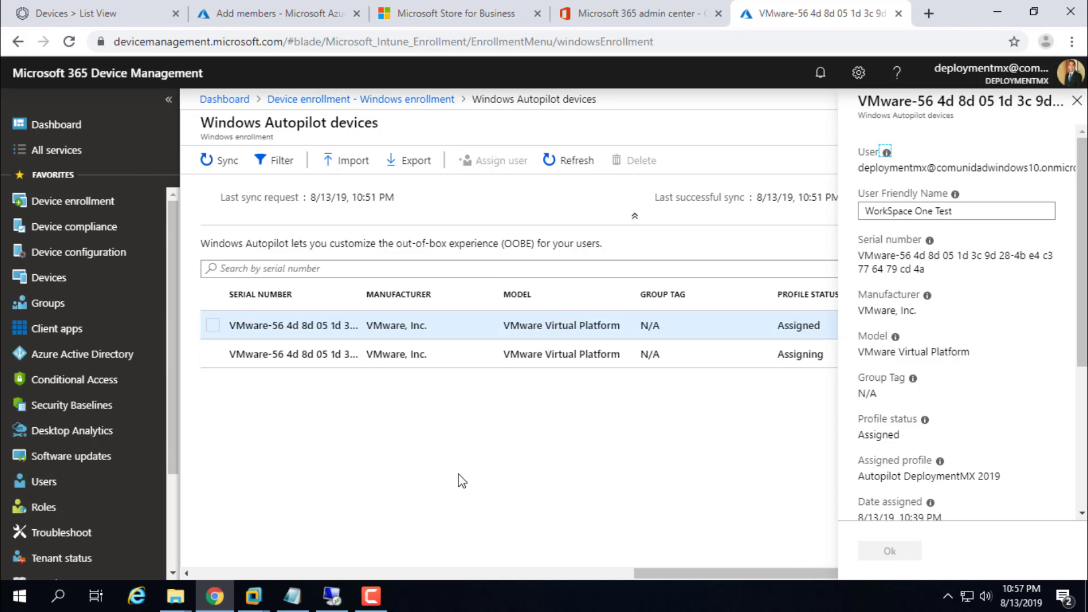
left_click_drag(1082, 264, 1082, 275)
scroll(1082, 275, "up", 1)
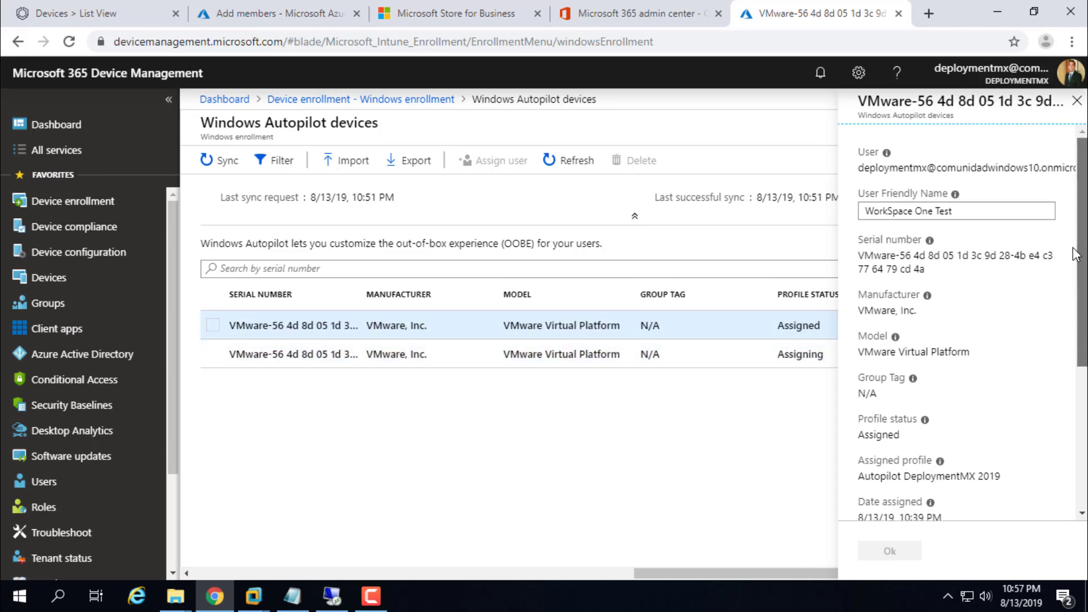
triple_click(969, 215)
scroll(1012, 362, "down", 4)
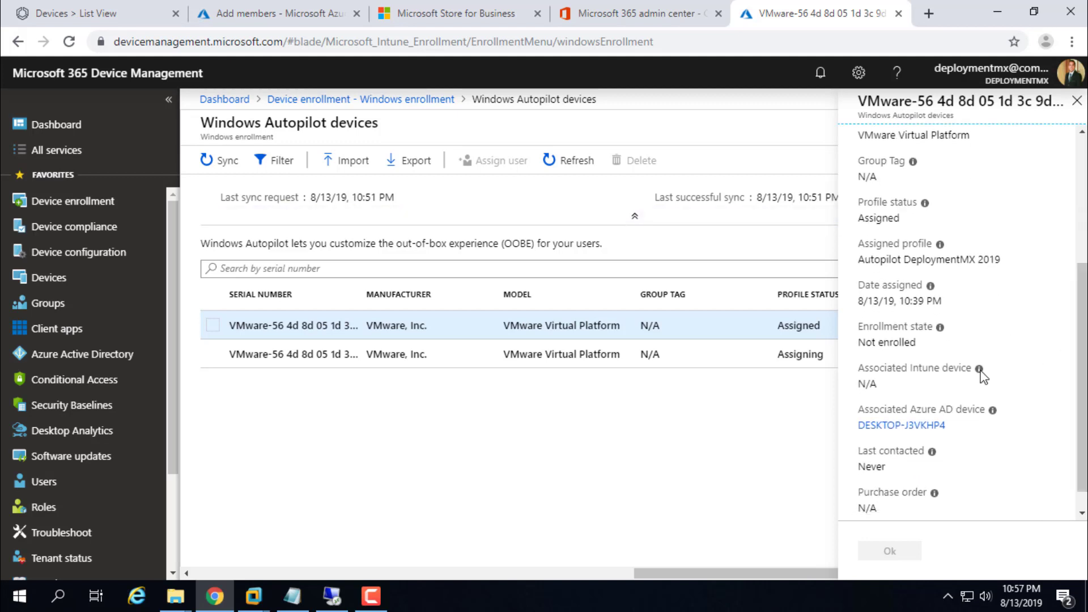
triple_click(962, 431)
left_click(945, 421)
left_click(445, 9)
Step: Add device DESKTOP-J3VKHP4 as a member of the WorkspaceOne group
left_click(630, 17)
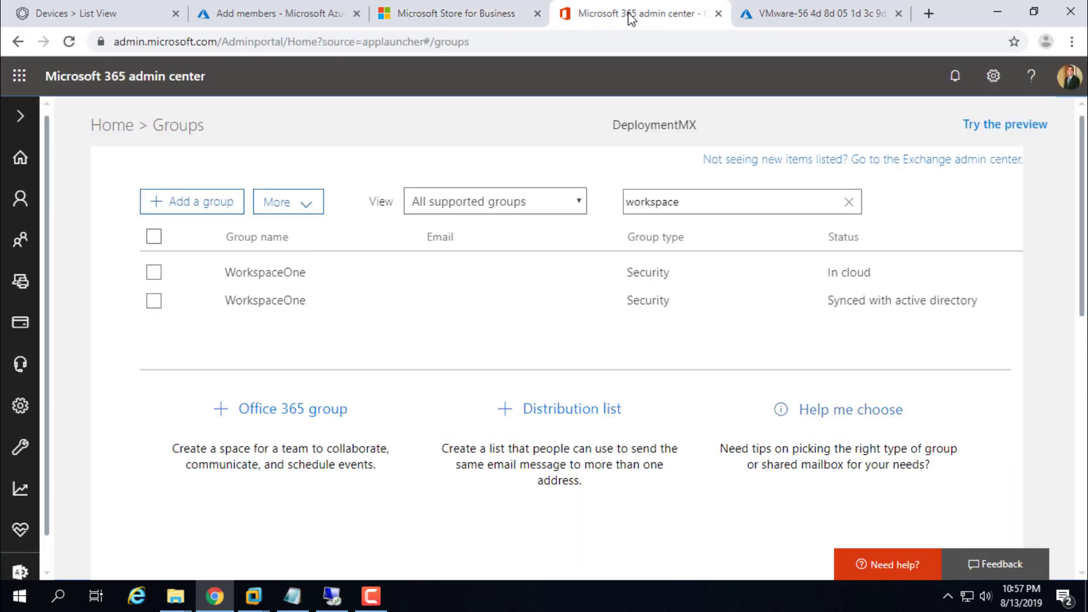
left_click(297, 4)
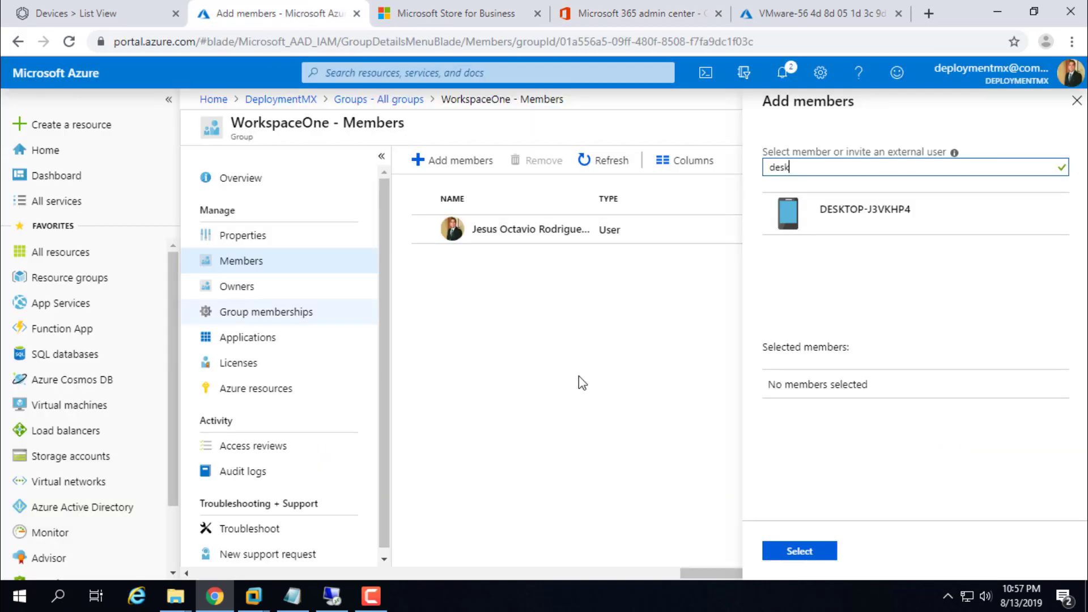
left_click(819, 225)
left_click(799, 550)
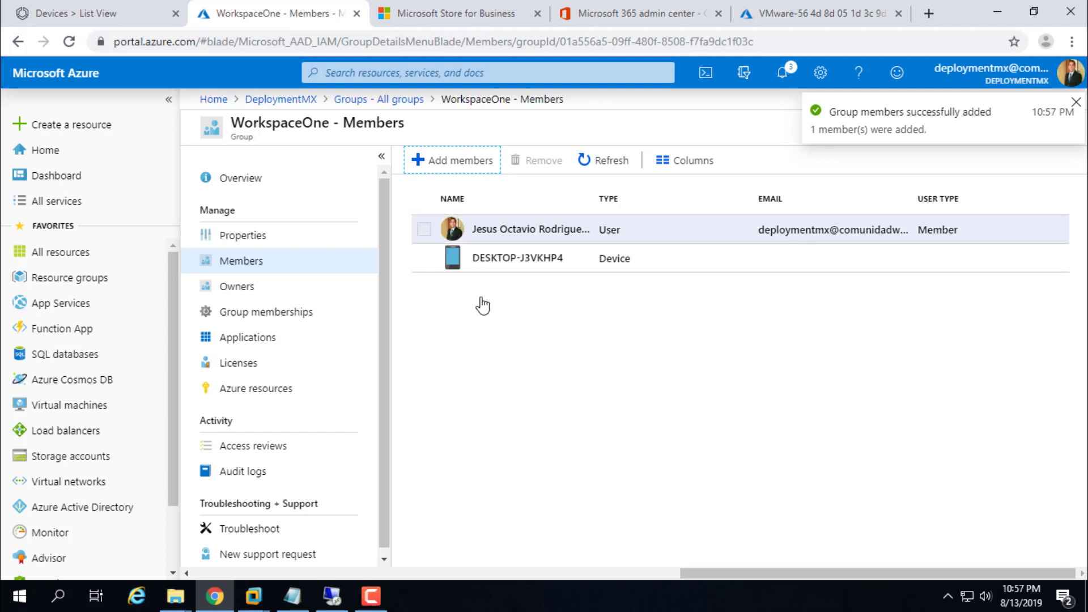
Step: Review WorkspaceOne's licenses and confirm DESKTOP-J3VKHP4 is listed among its members
scroll(262, 368, "down", 1)
left_click(256, 362)
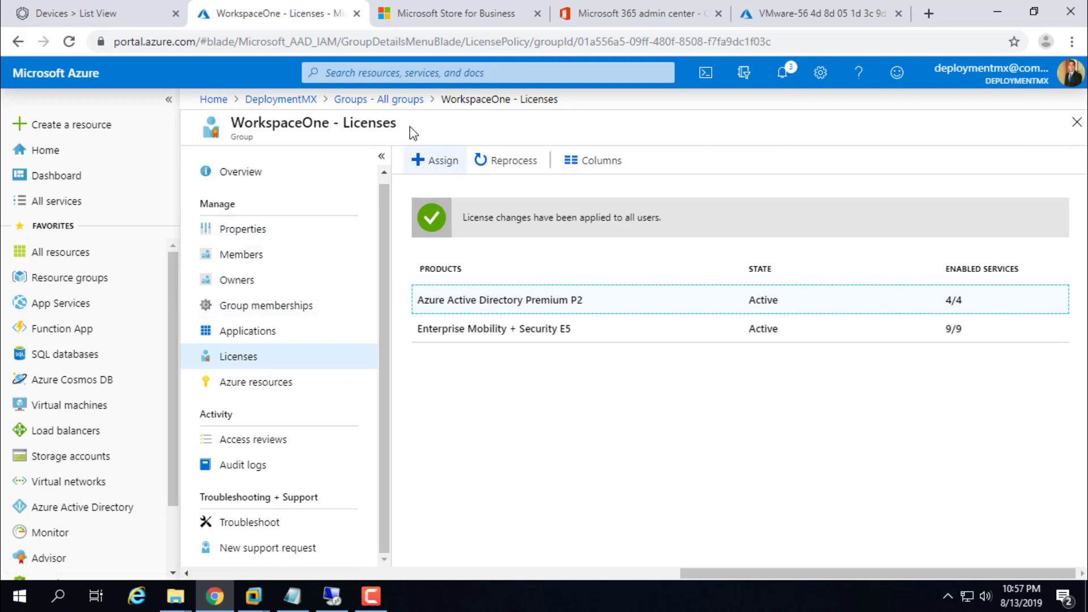
left_click(378, 100)
left_click(502, 259)
left_click(242, 261)
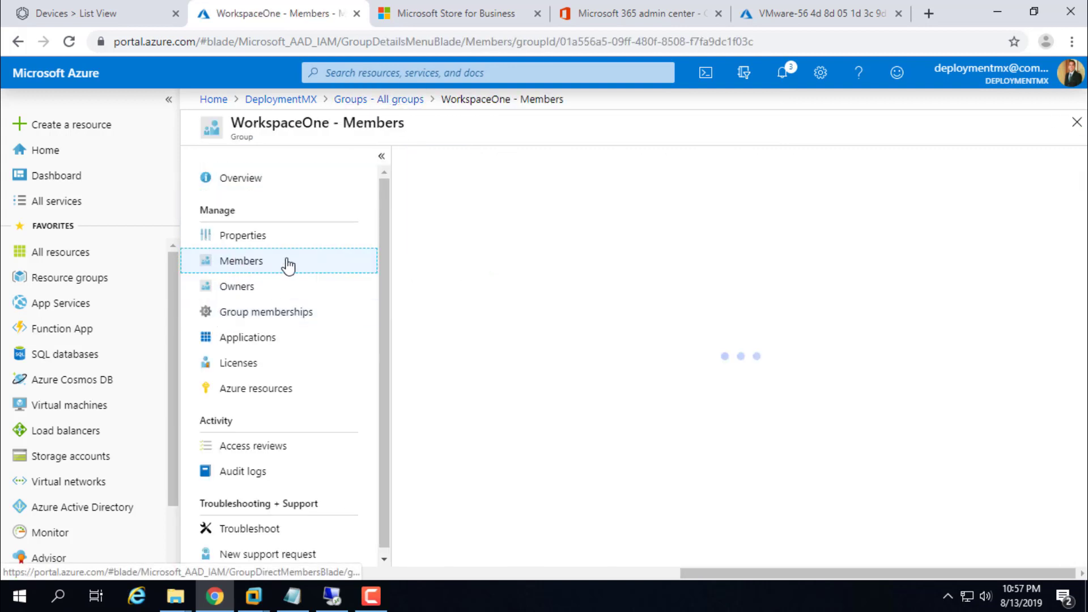
left_click(423, 258)
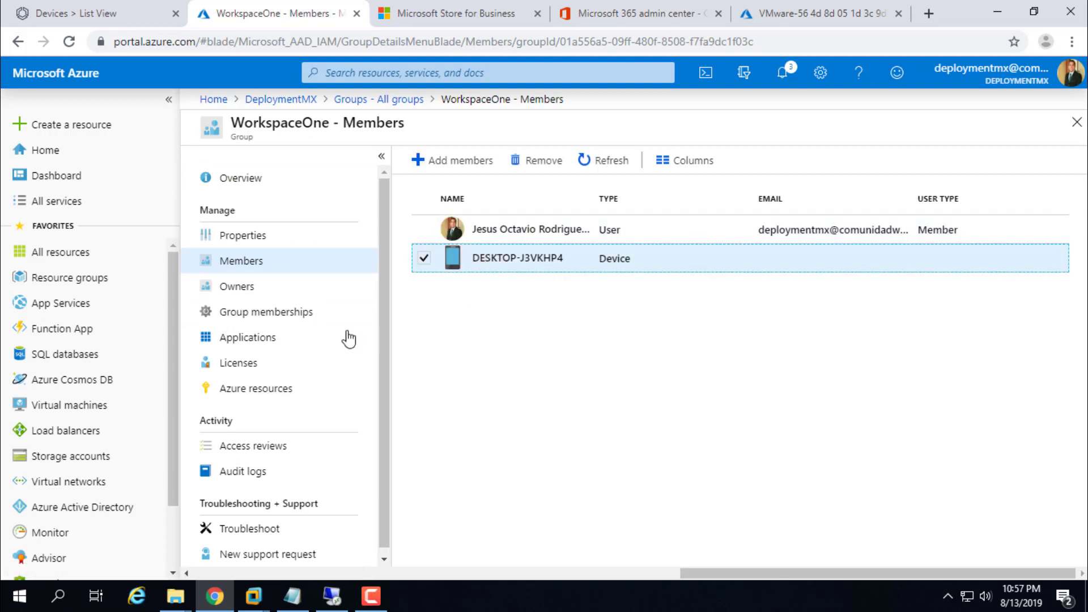
left_click(247, 366)
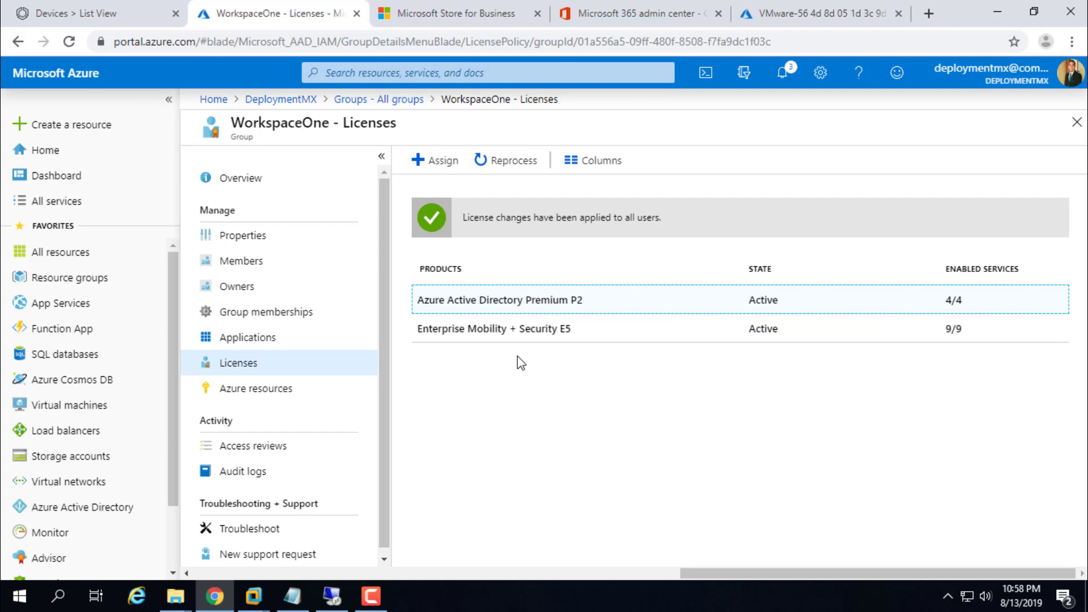
left_click(264, 266)
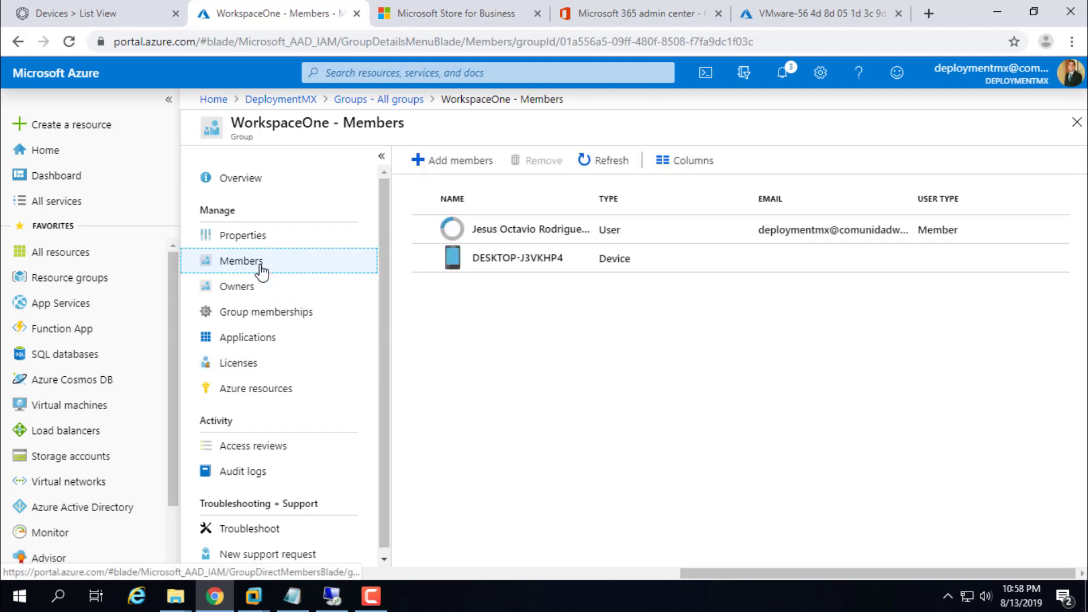
left_click(519, 262)
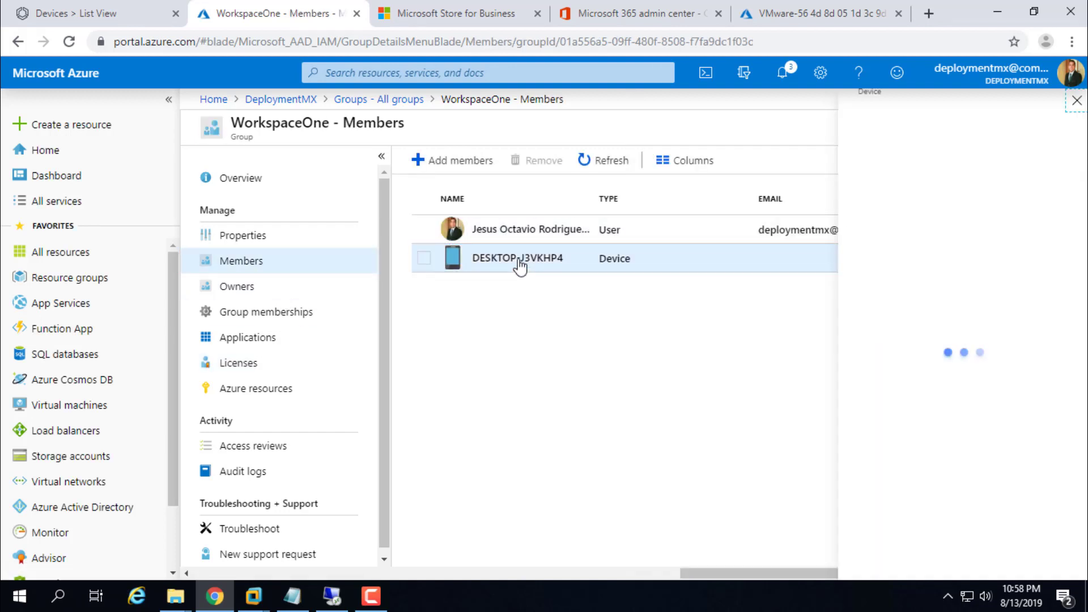
left_click(1077, 100)
left_click(538, 229)
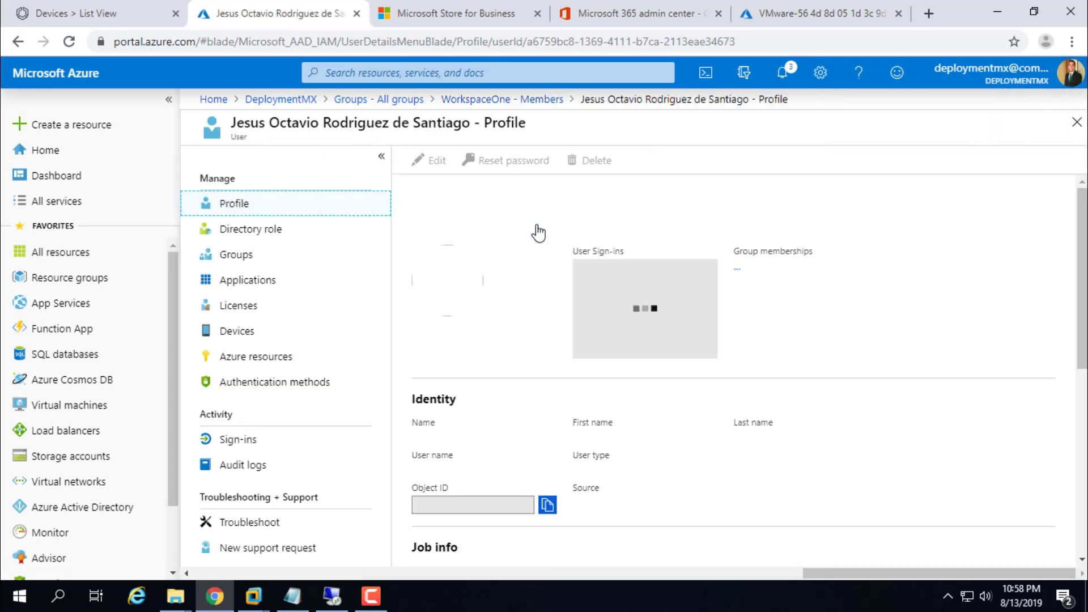
left_click(237, 307)
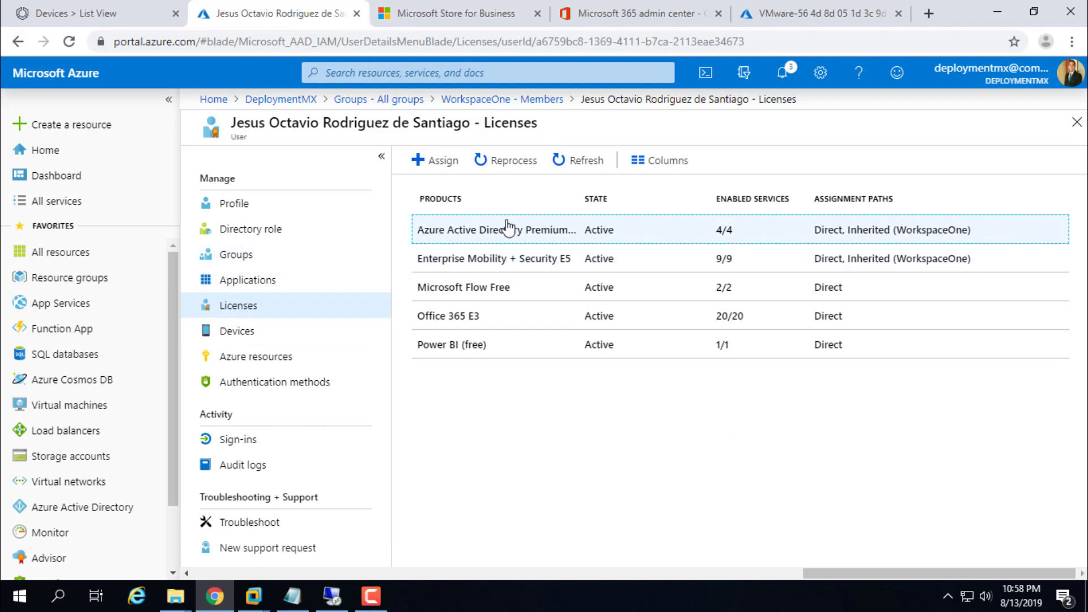
left_click(235, 256)
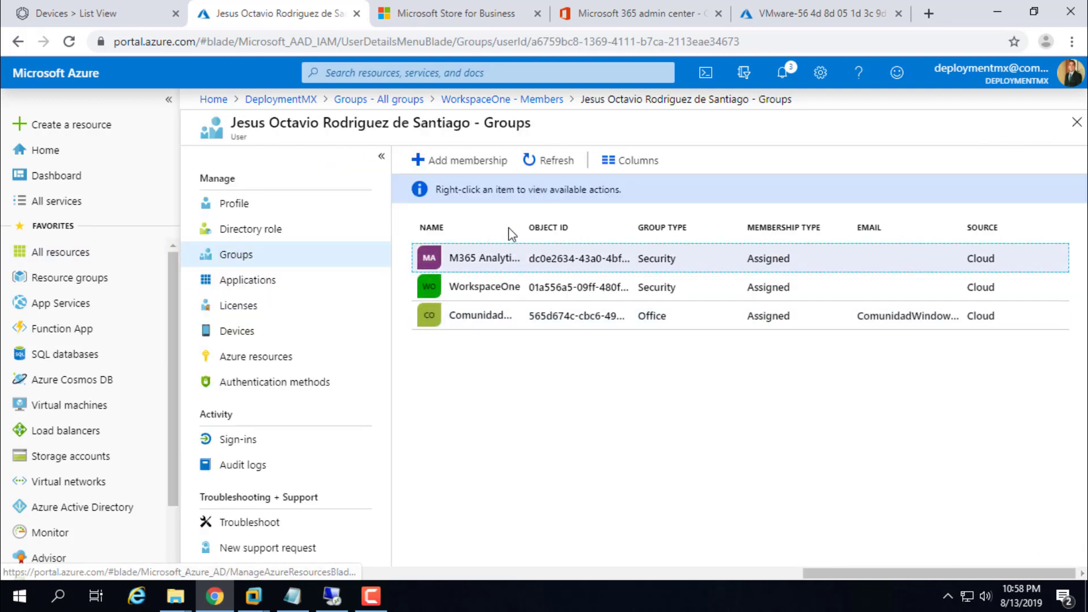
left_click_drag(522, 227, 593, 227)
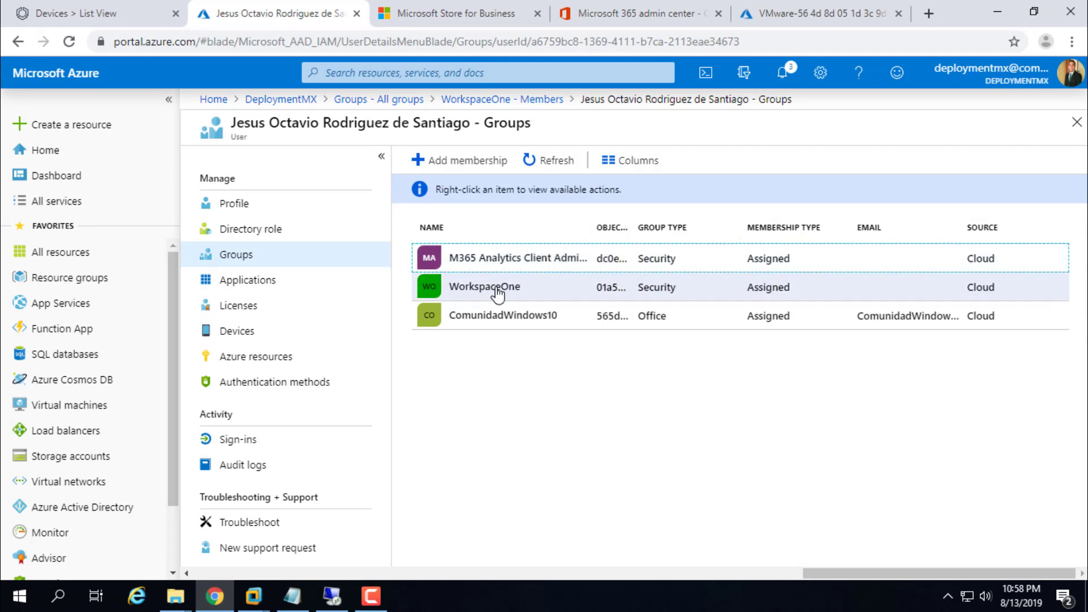
left_click(498, 288)
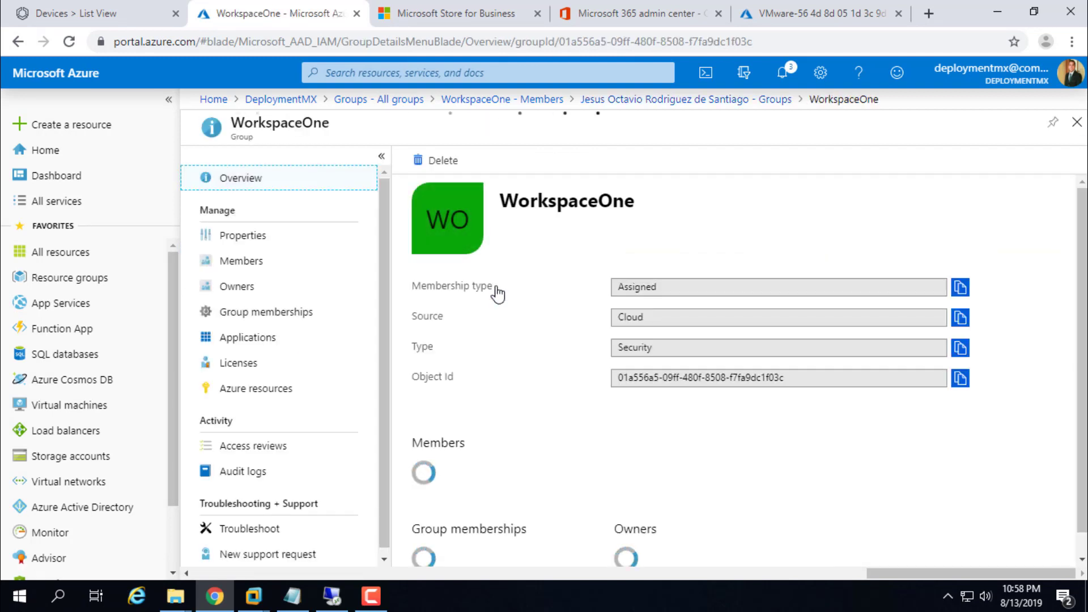
left_click(236, 362)
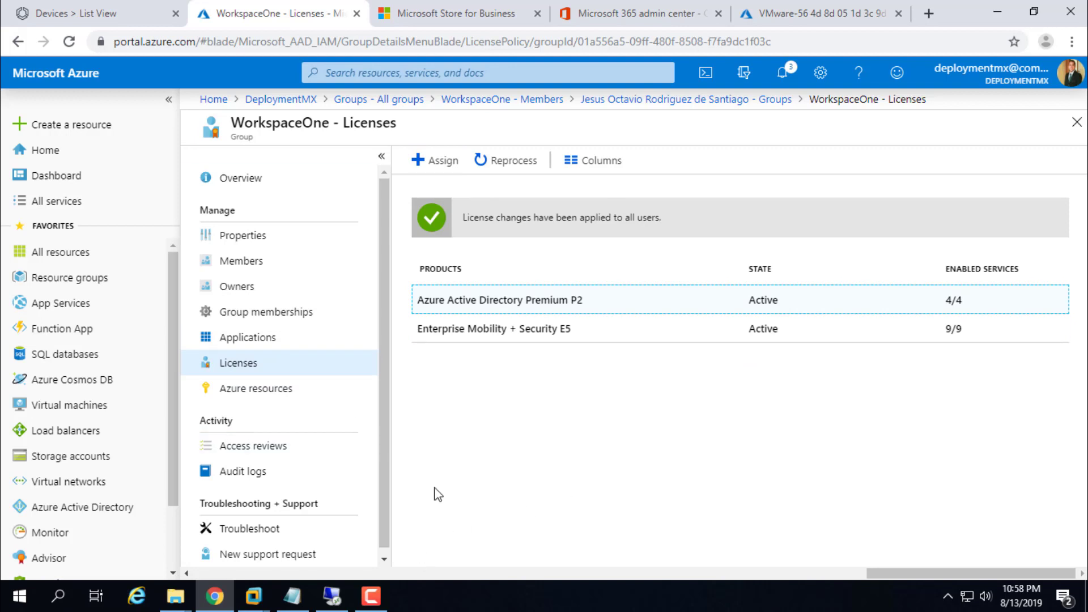
left_click(380, 429)
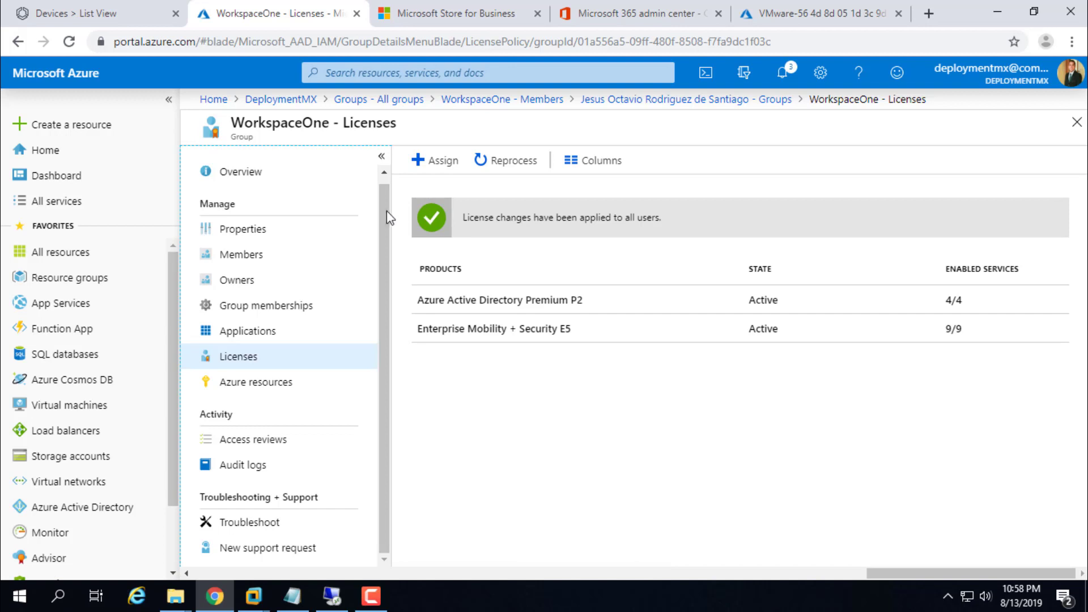
scroll(390, 181, "up", 1)
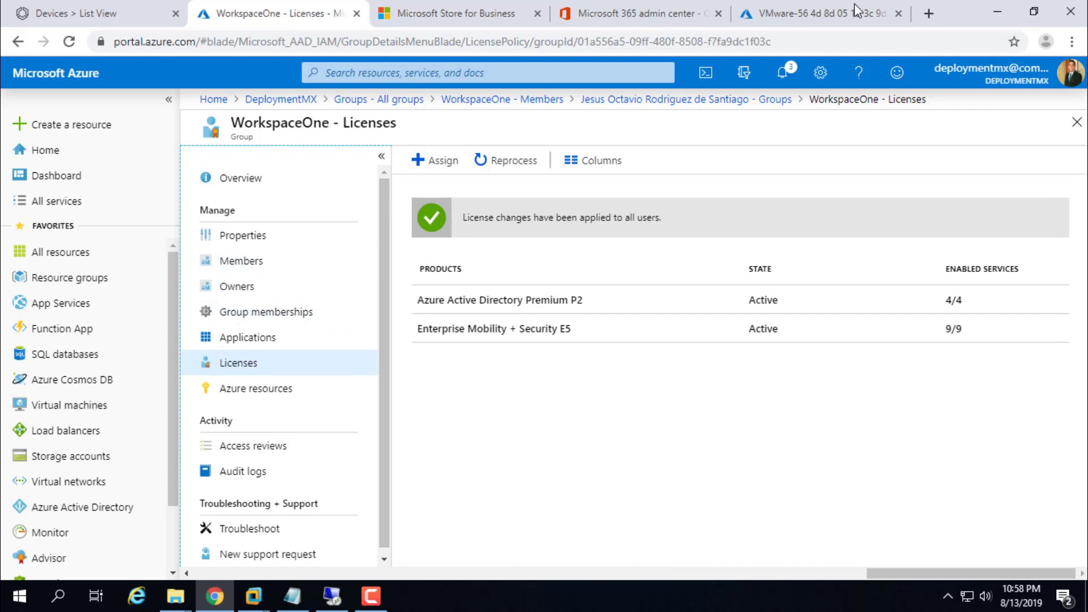
Step: Review the second Autopilot VM's details, confirming its profile is still Assigning, then bring up the VM window
left_click(857, 8)
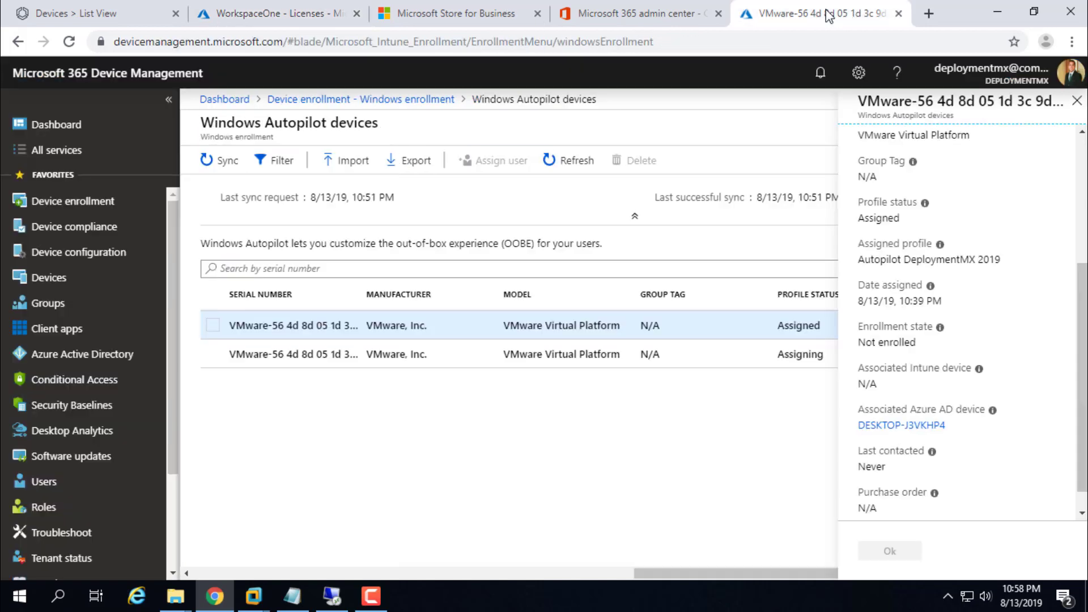
left_click(278, 361)
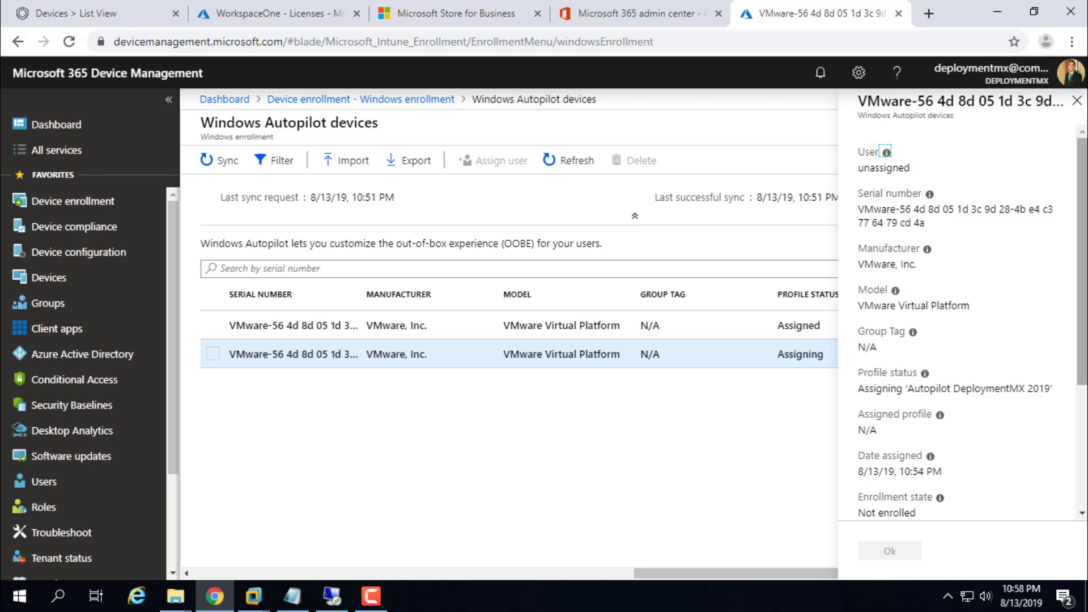
scroll(1077, 233, "down", 3)
scroll(1077, 233, "up", 4)
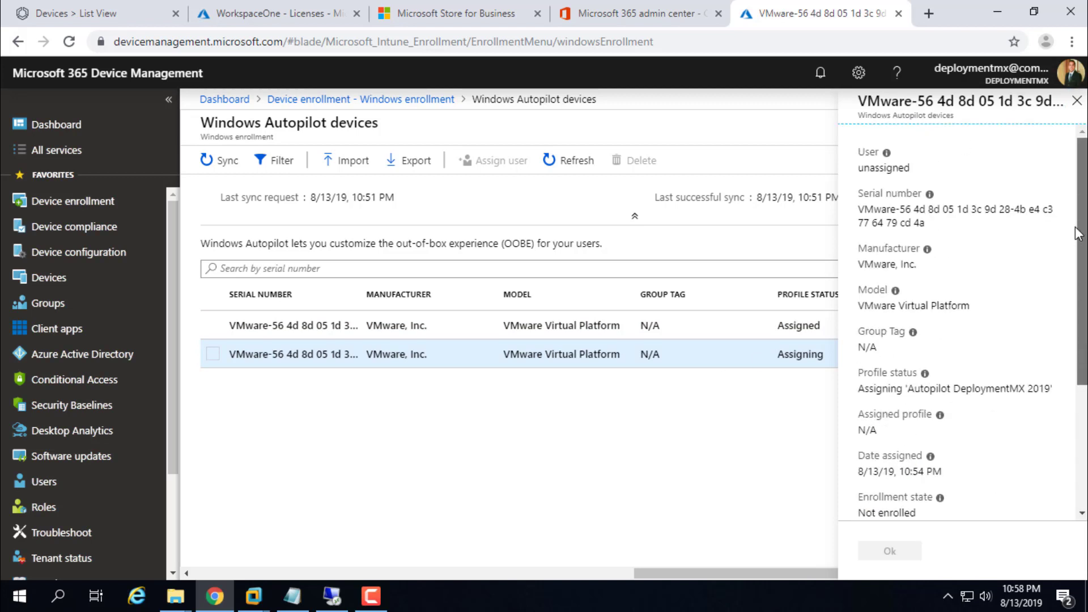
left_click(1077, 100)
mouse_move(258, 581)
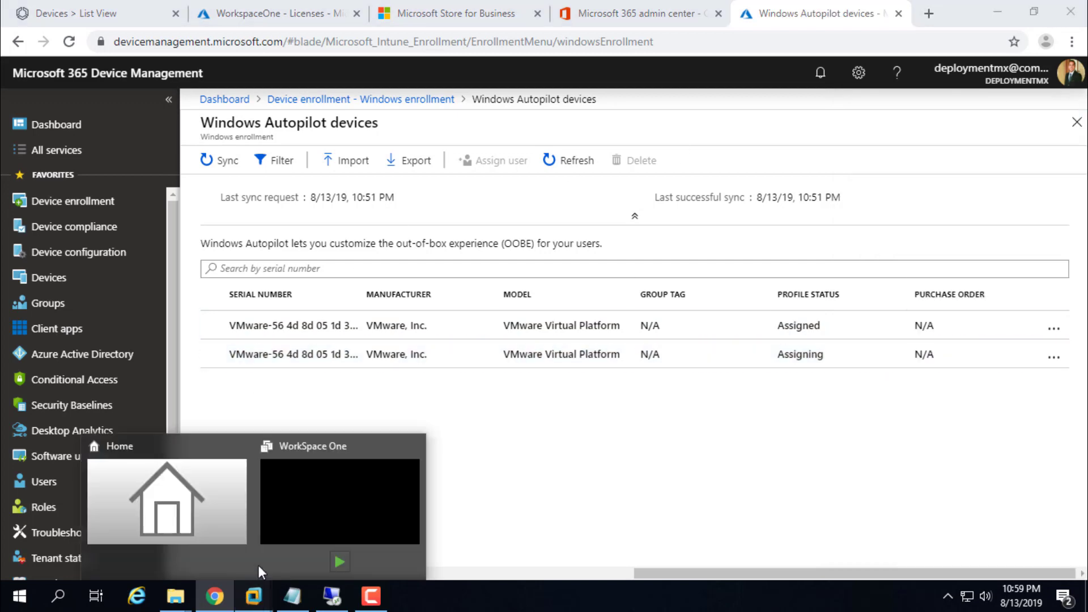
left_click(346, 474)
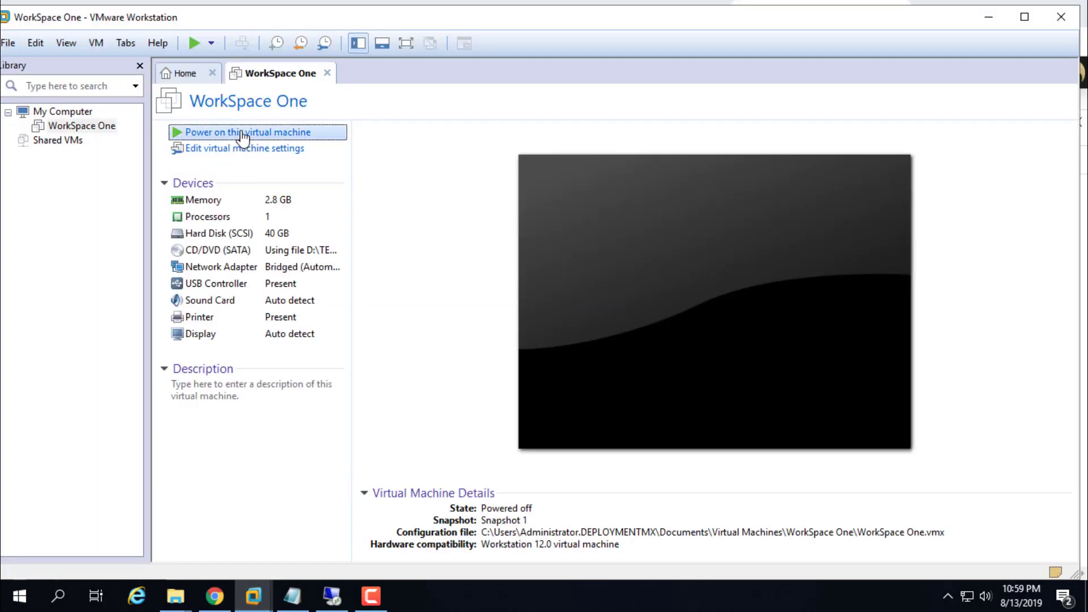
Step: Power on the WorkSpace One VM, dismiss the printing warning, and run it maximized in full screen
left_click(240, 133)
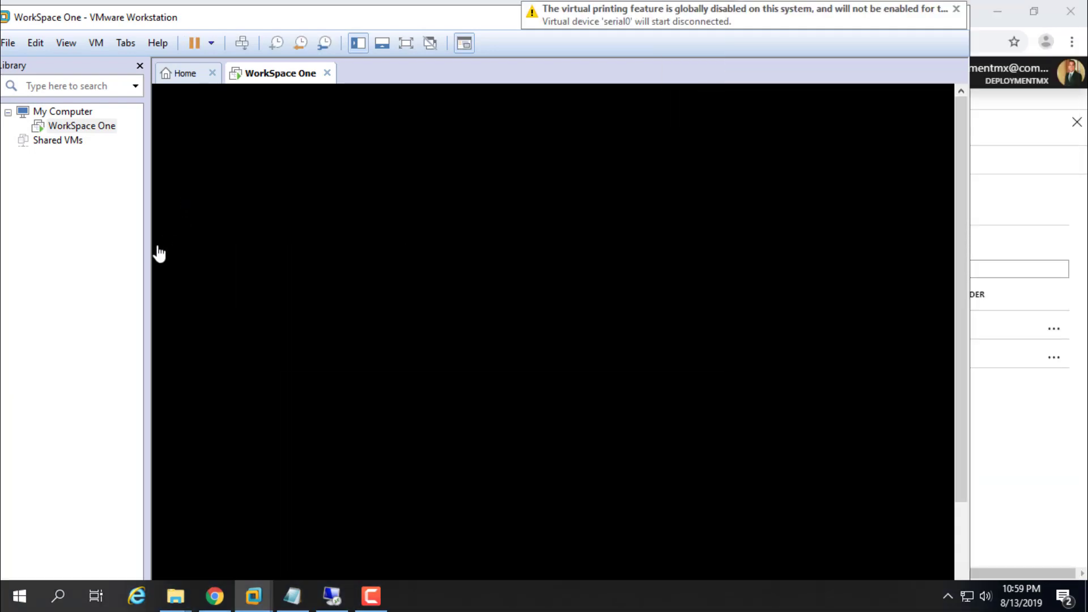
left_click(954, 9)
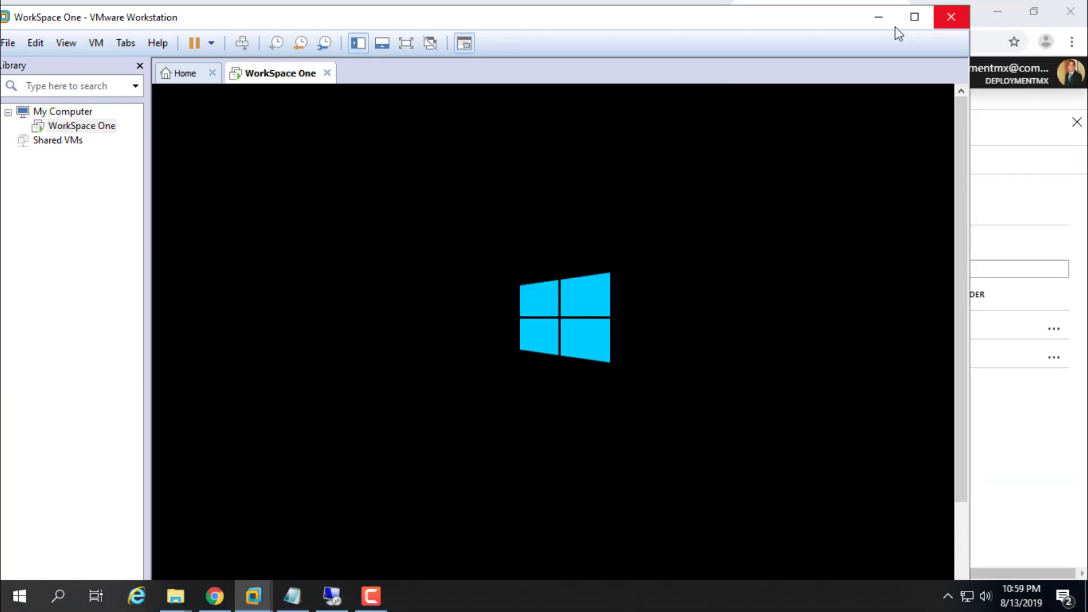
left_click(912, 19)
left_click_drag(1080, 143, 1080, 182)
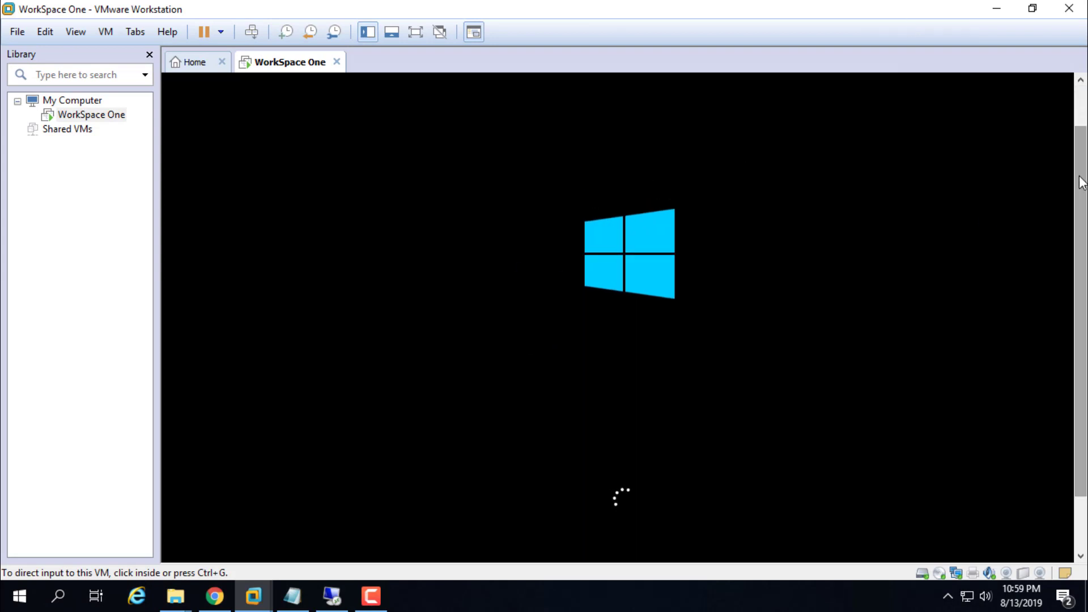
left_click(416, 32)
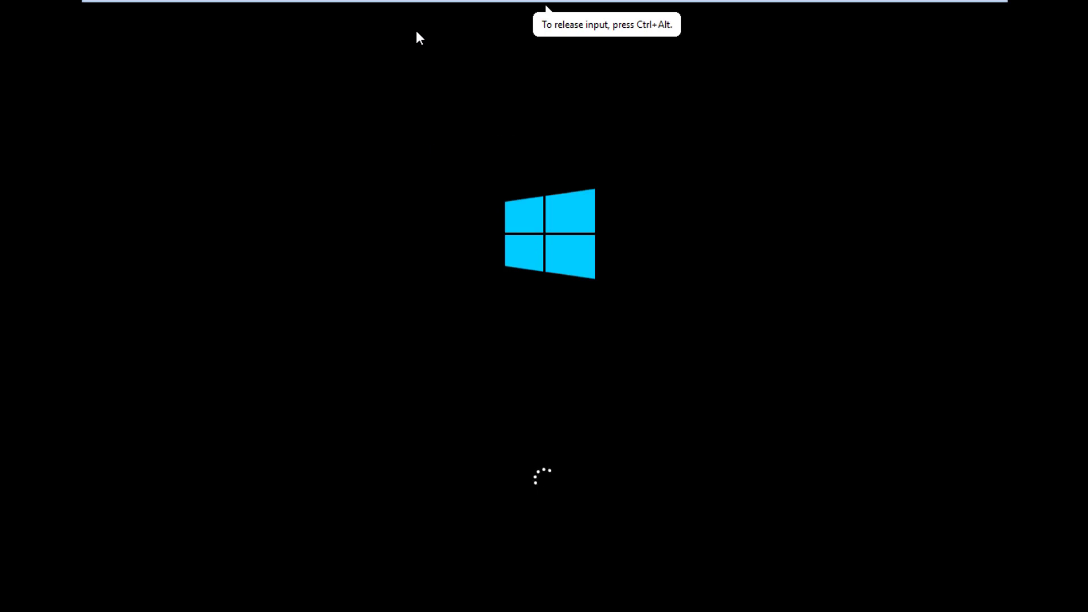
key("ctrl+alt")
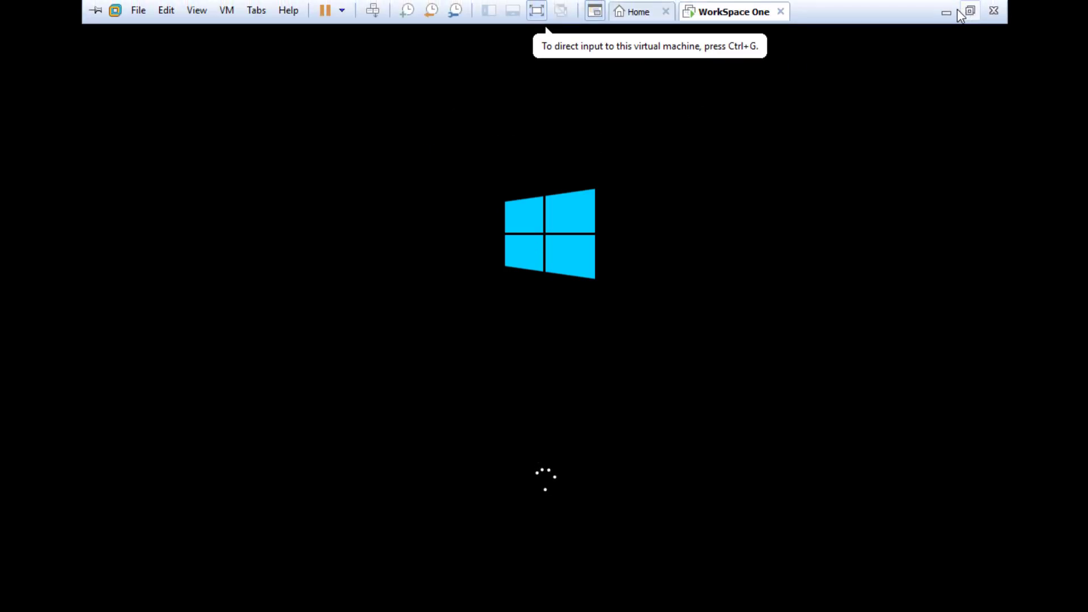
left_click(949, 9)
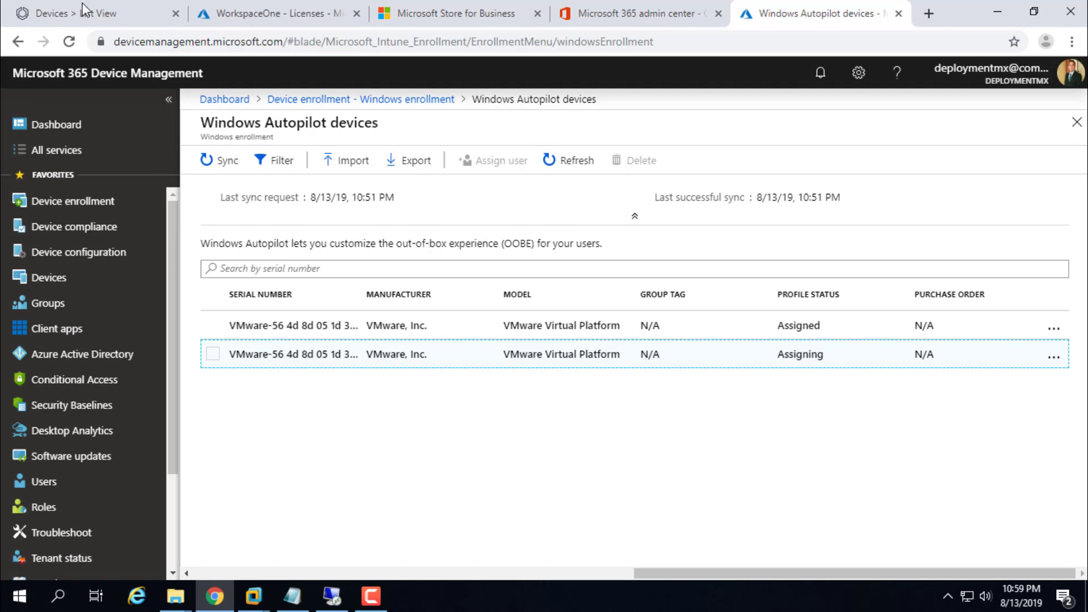
Step: Check that Workspace ONE UEM's Devices List View still shows No Records Found, then return to the VM
left_click(81, 14)
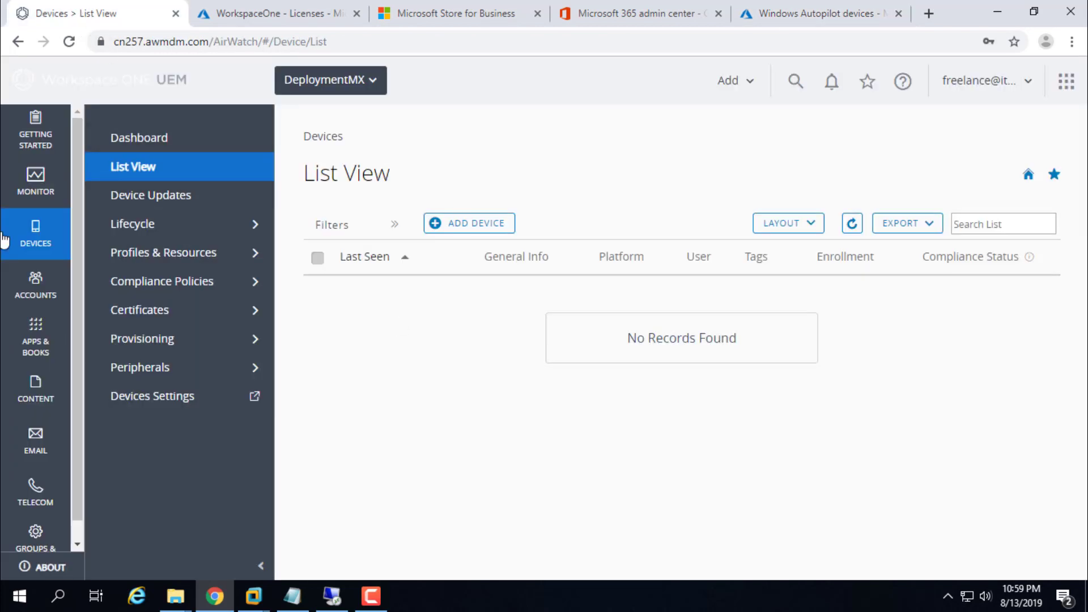
left_click(42, 247)
left_click(159, 172)
left_click(998, 12)
left_click(215, 595)
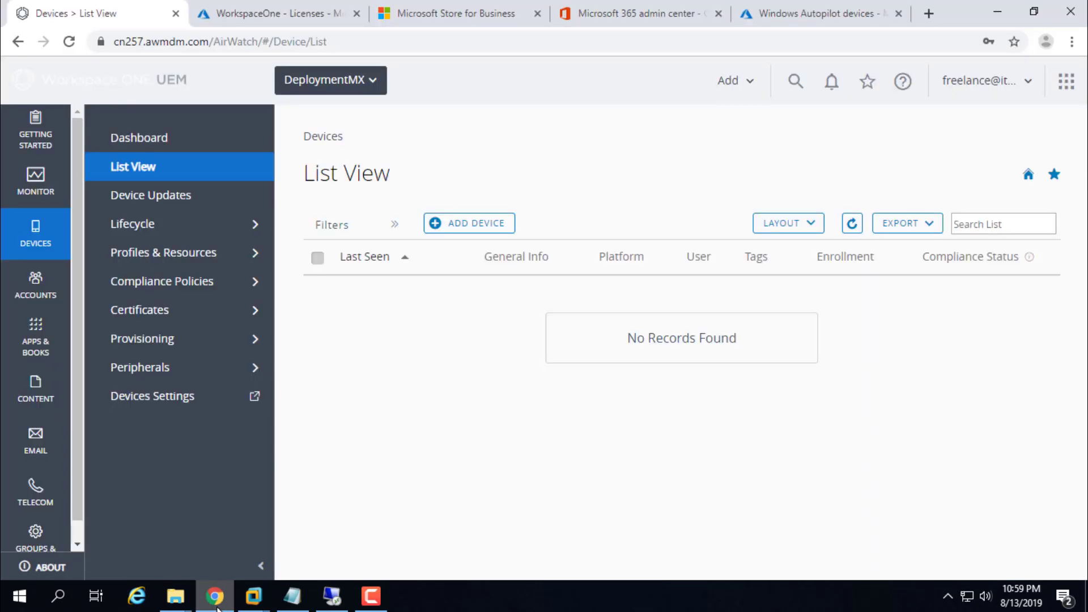
mouse_move(256, 603)
left_click(320, 493)
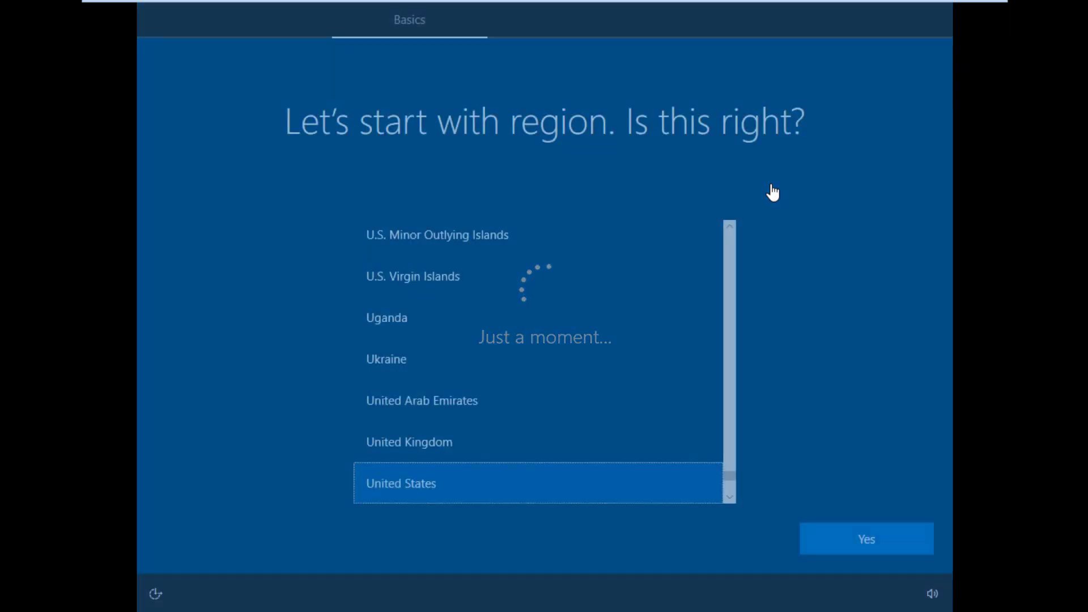
Step: Confirm the United States region and US keyboard layout, skipping a second layout
left_click(674, 292)
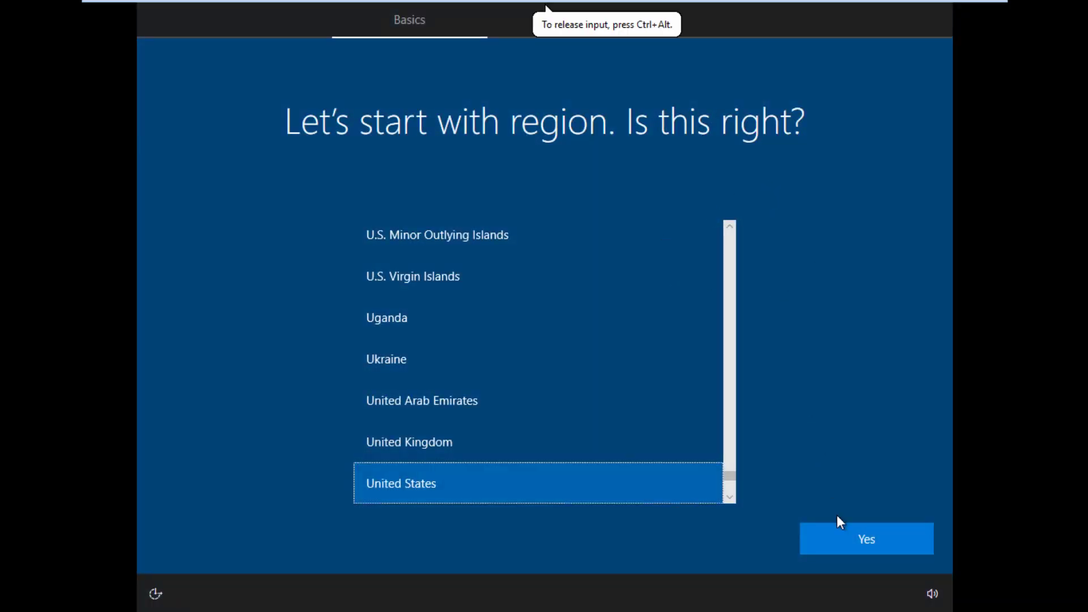
left_click(871, 541)
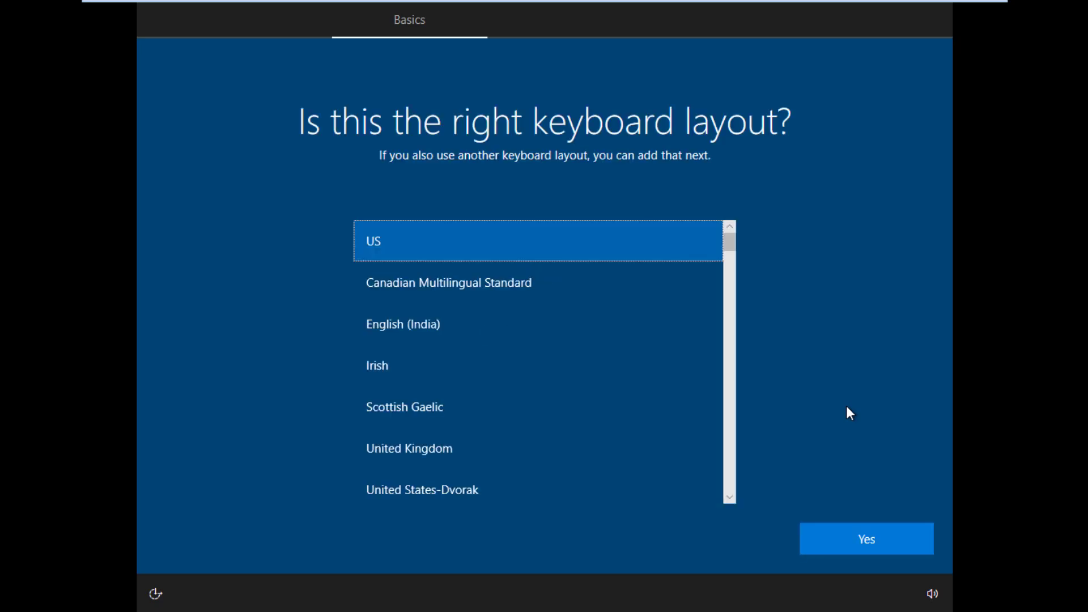
left_click(841, 407)
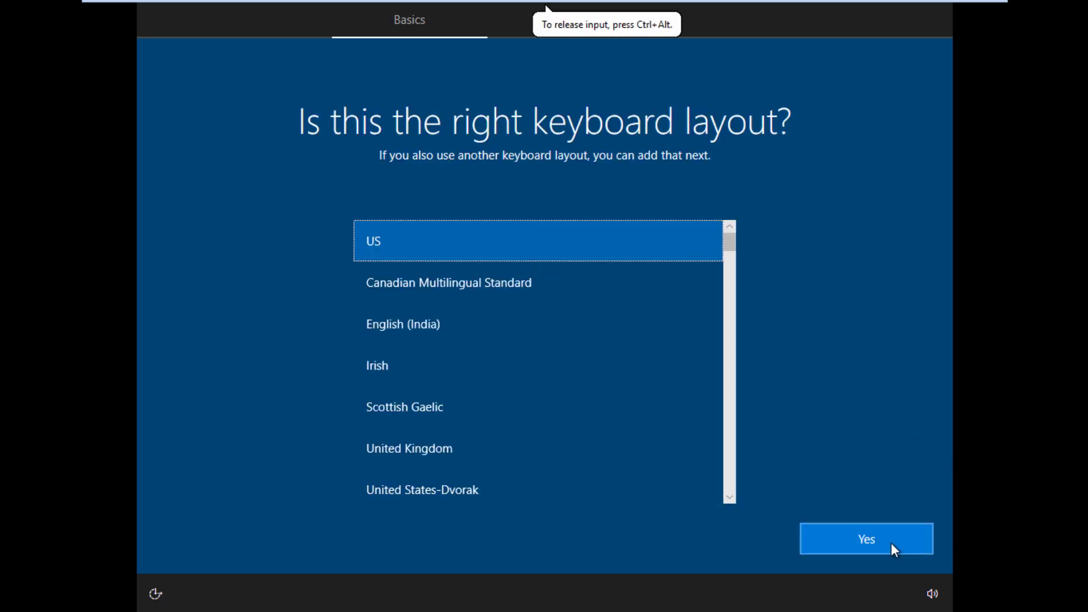
left_click(890, 543)
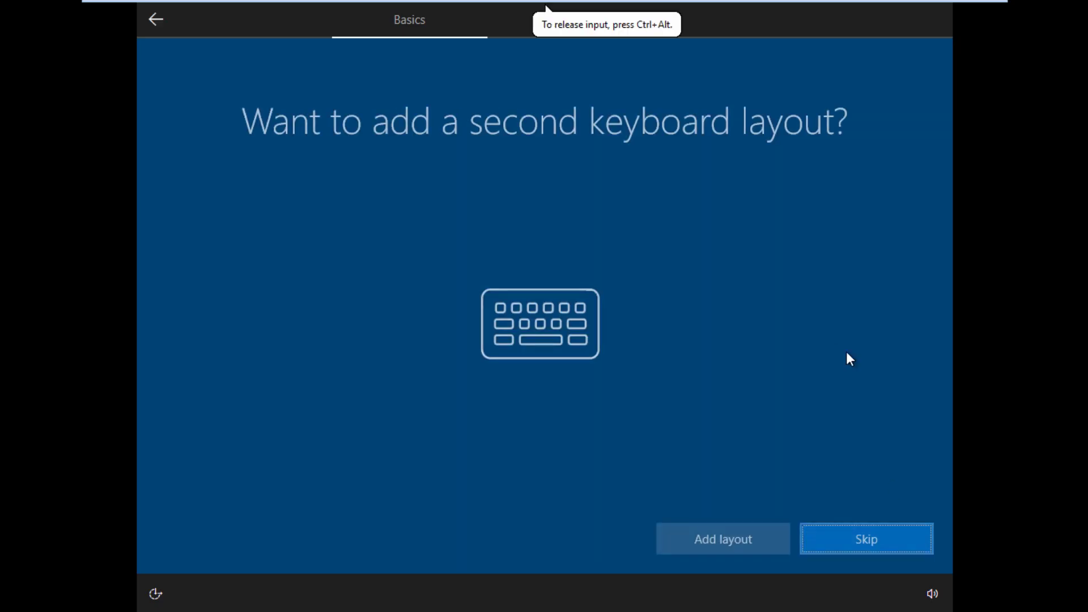
left_click(854, 543)
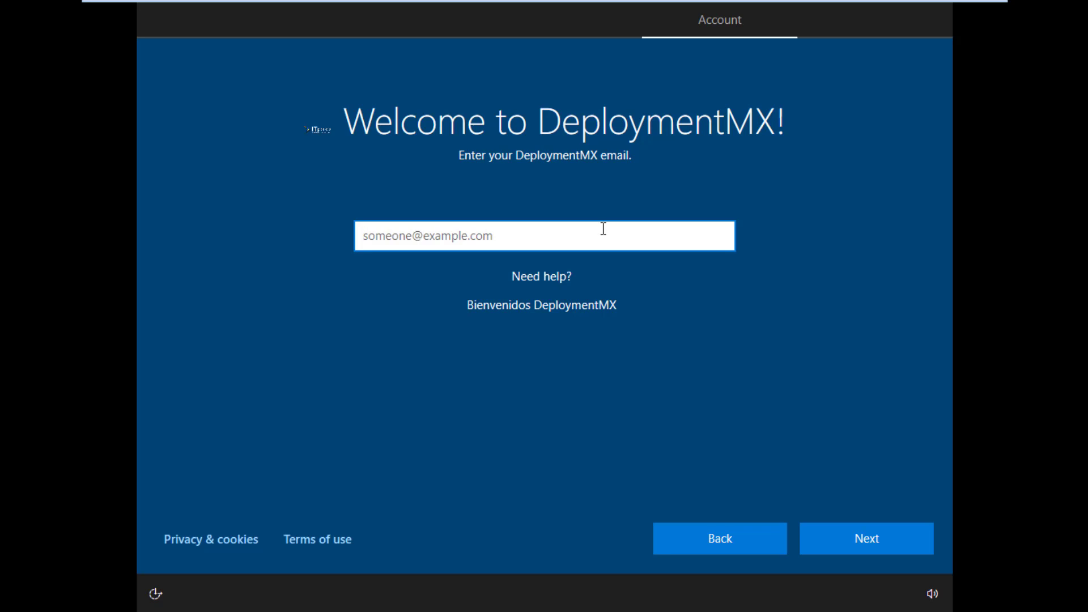
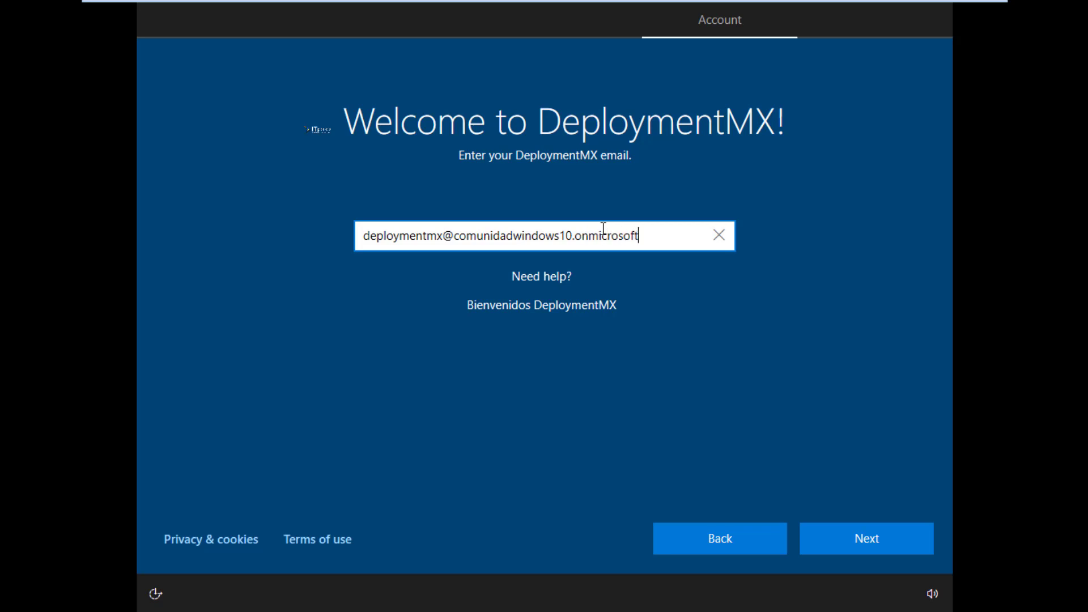
Step: Sign in with the DeploymentMX organization email (.onmicrosoft.com) and the account password
left_click(872, 536)
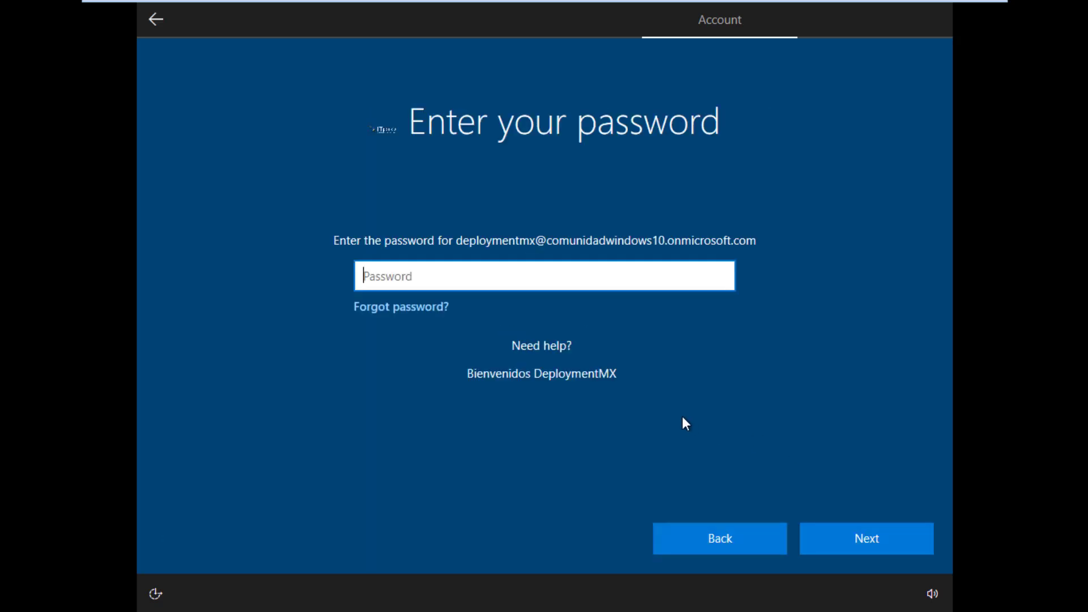
type("••••••••••••••••")
key("Return")
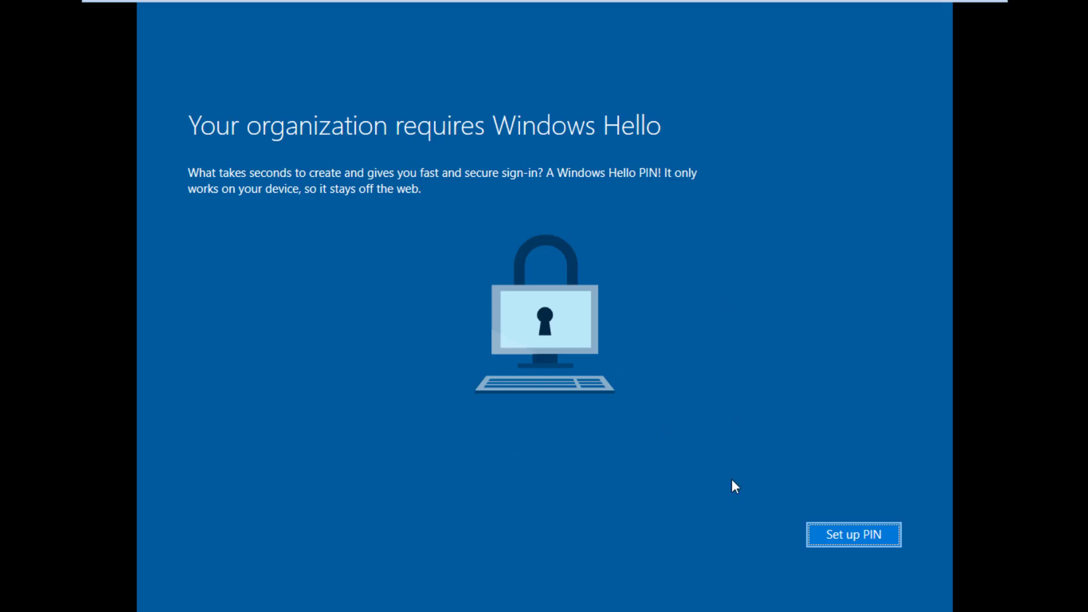
Step: Verify the texted code, create and confirm a Windows Hello PIN, and finish setup
left_click(846, 532)
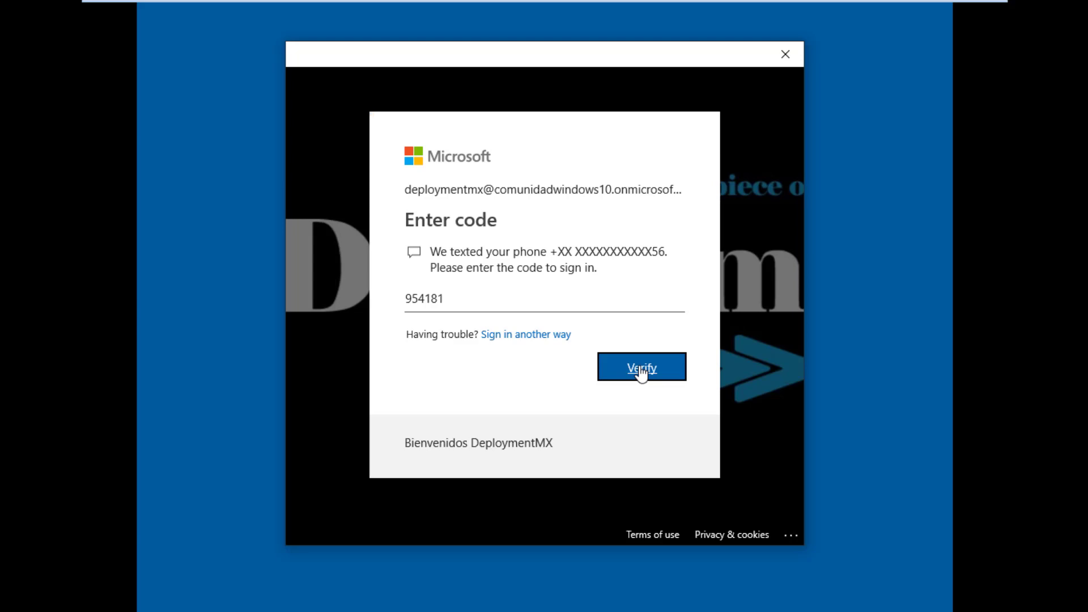
left_click(640, 372)
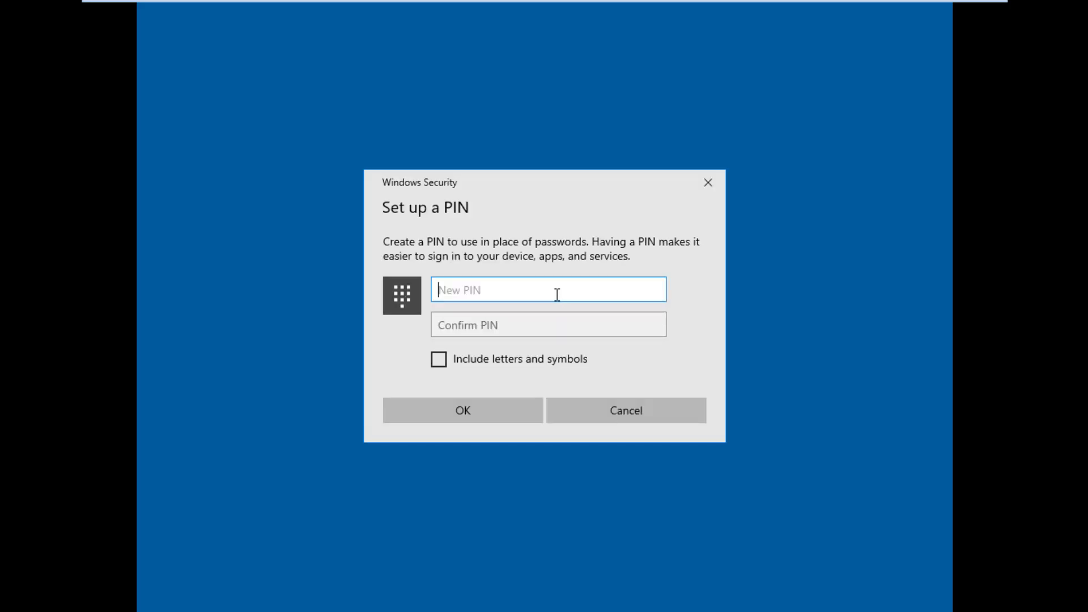
type("123456")
key("Tab")
type("123456")
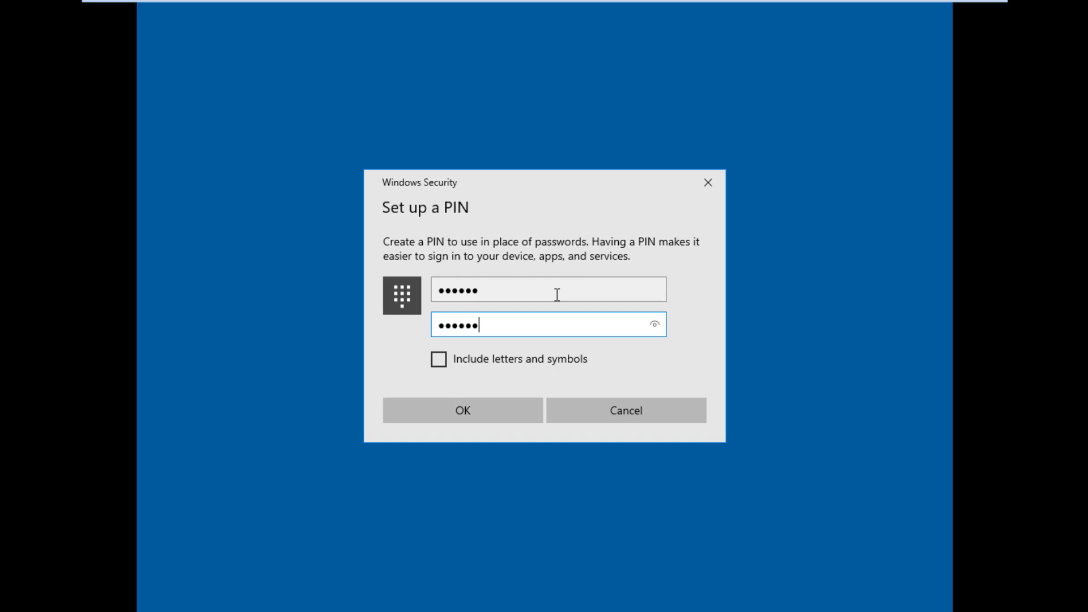
left_click(452, 408)
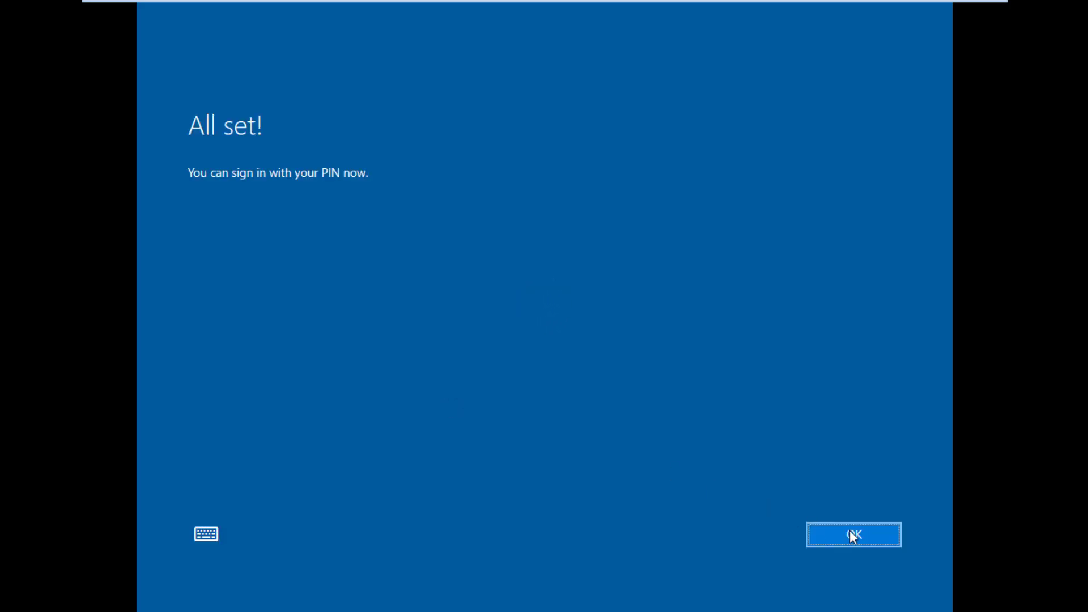
left_click(850, 531)
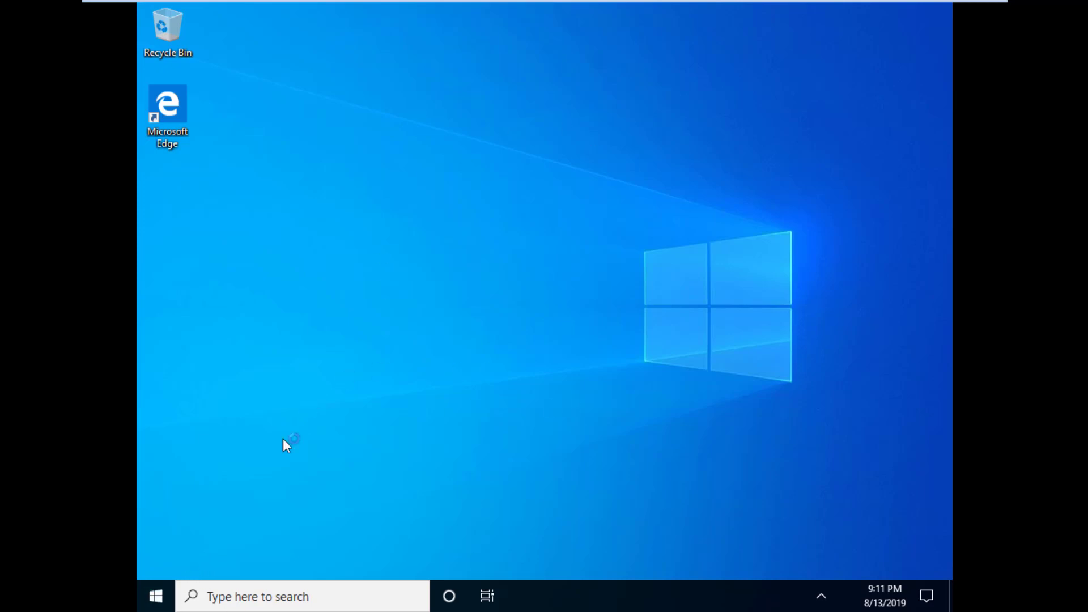
Step: Go to Settings > Accounts > Access work or school, allowing network discovery when prompted
left_click(143, 606)
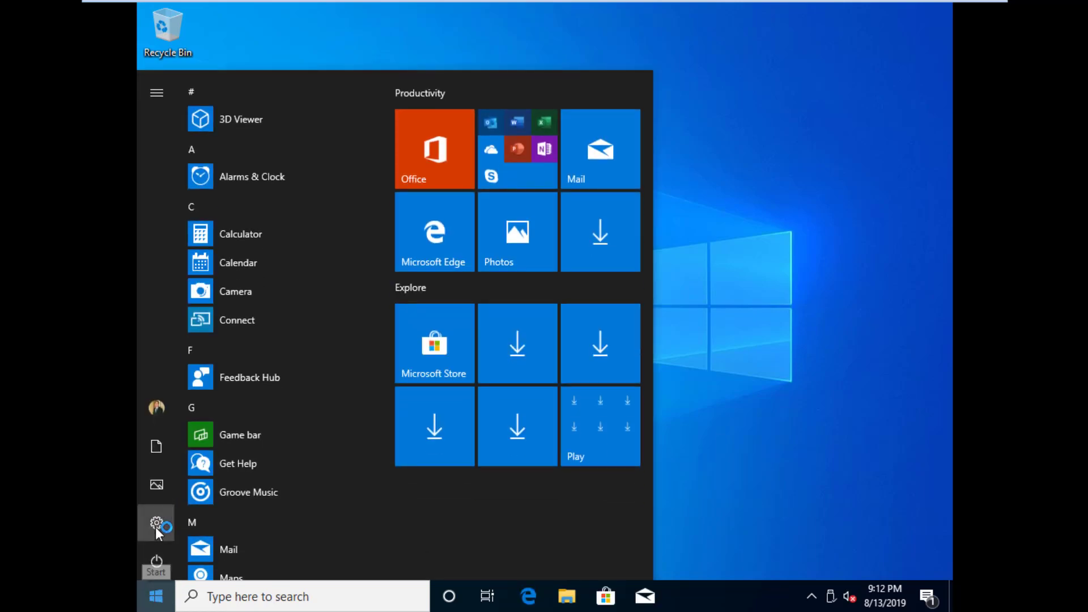
left_click(156, 524)
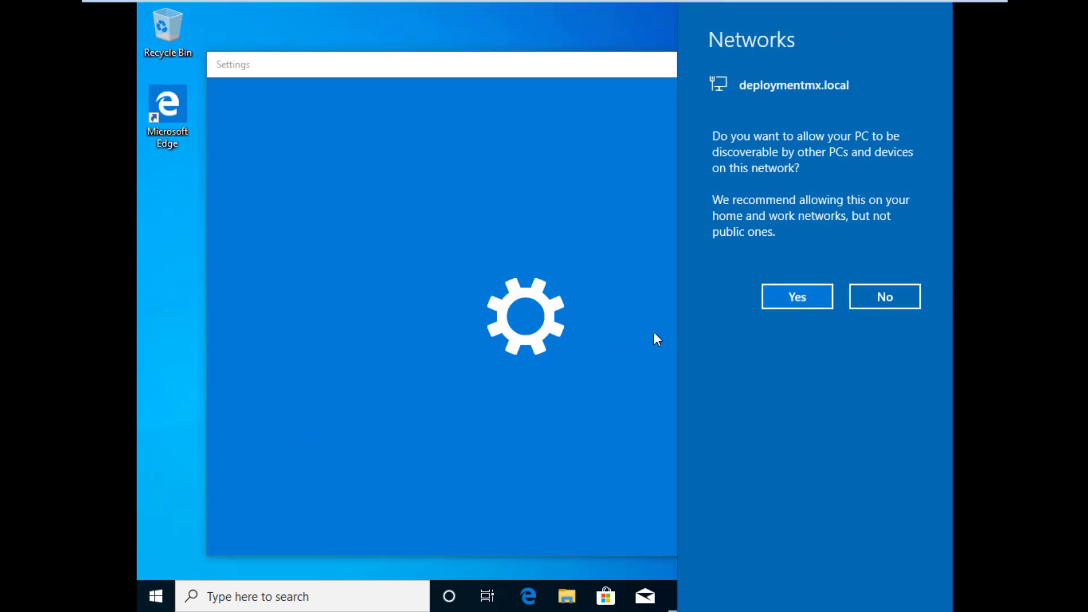
left_click(782, 295)
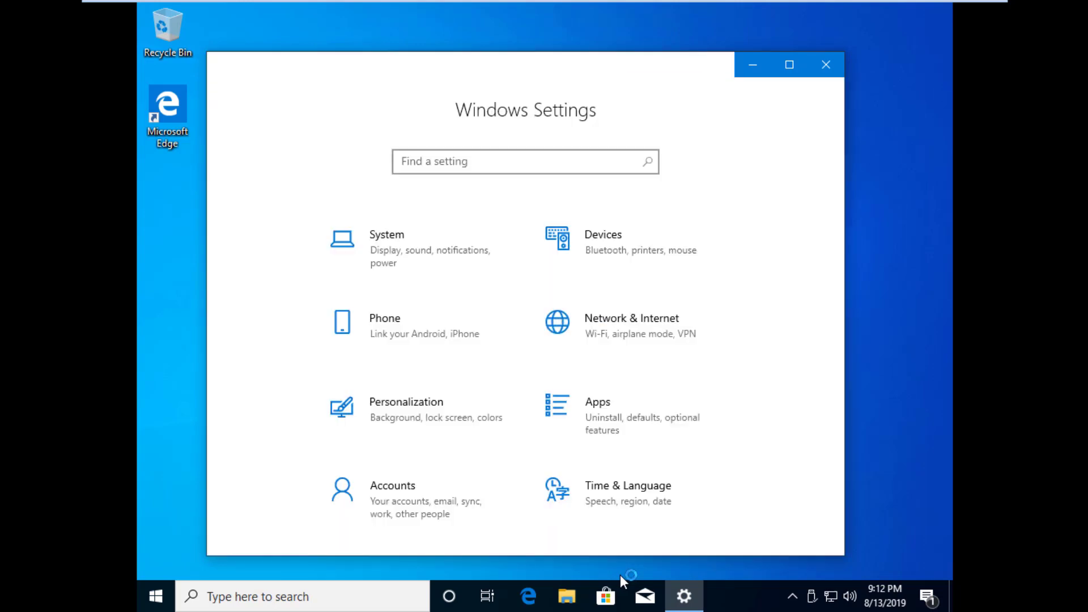
left_click(406, 490)
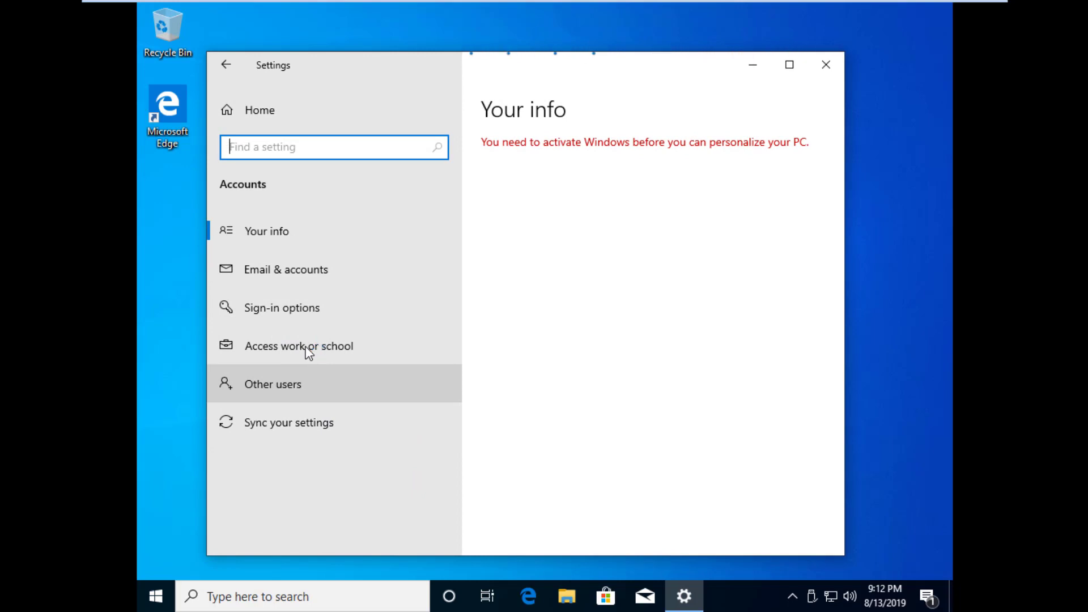
left_click(306, 348)
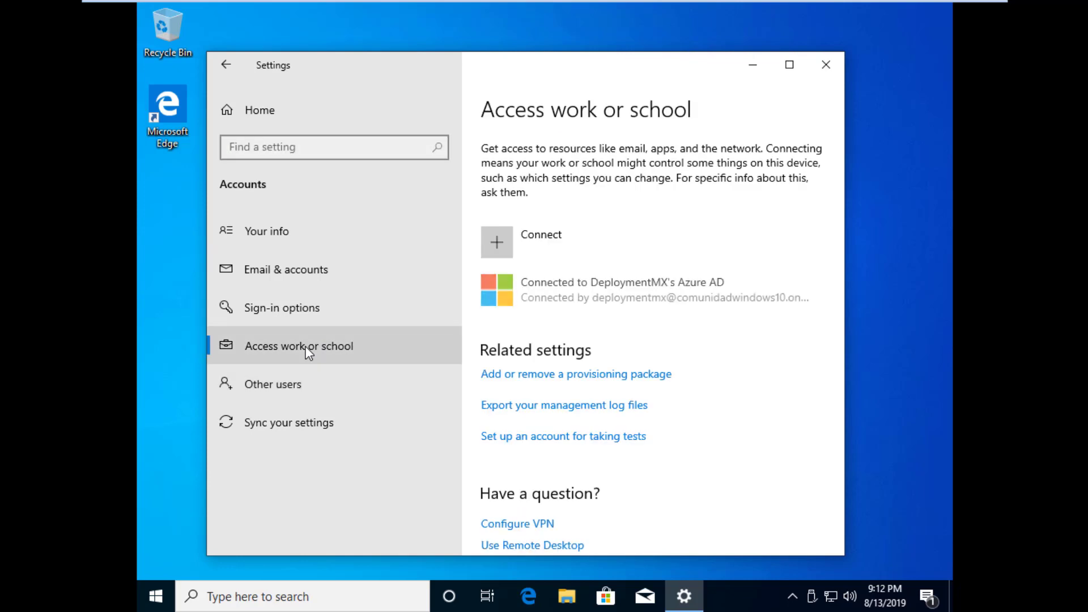
Step: Check the DeploymentMX Azure AD connection's Workspace ONE management info and start a sync
left_click(663, 290)
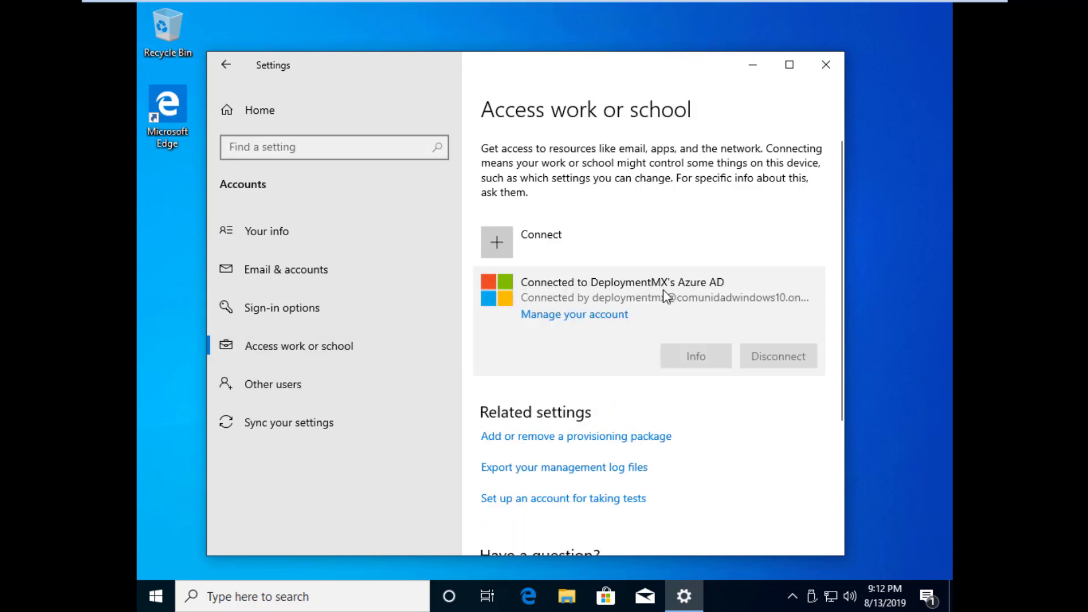
left_click(684, 361)
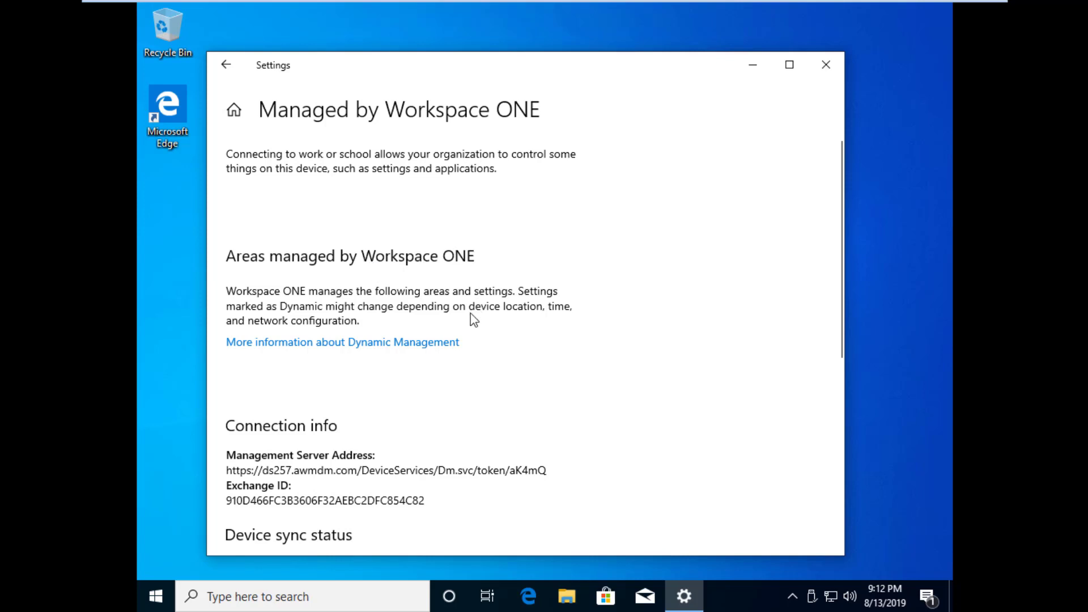
scroll(476, 354, "down", 5)
left_click(256, 309)
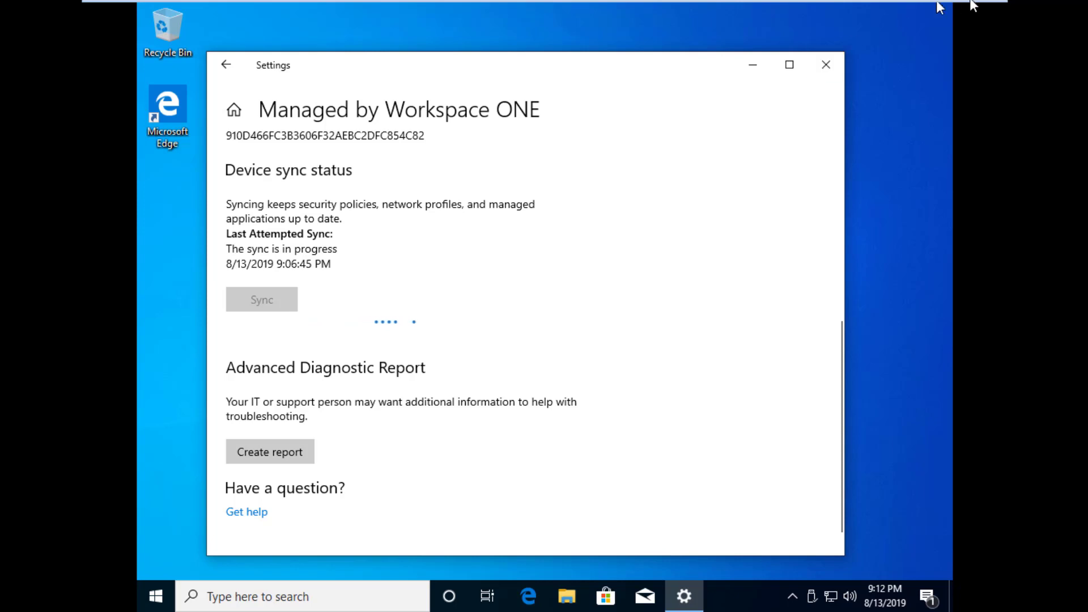
mouse_move(960, 12)
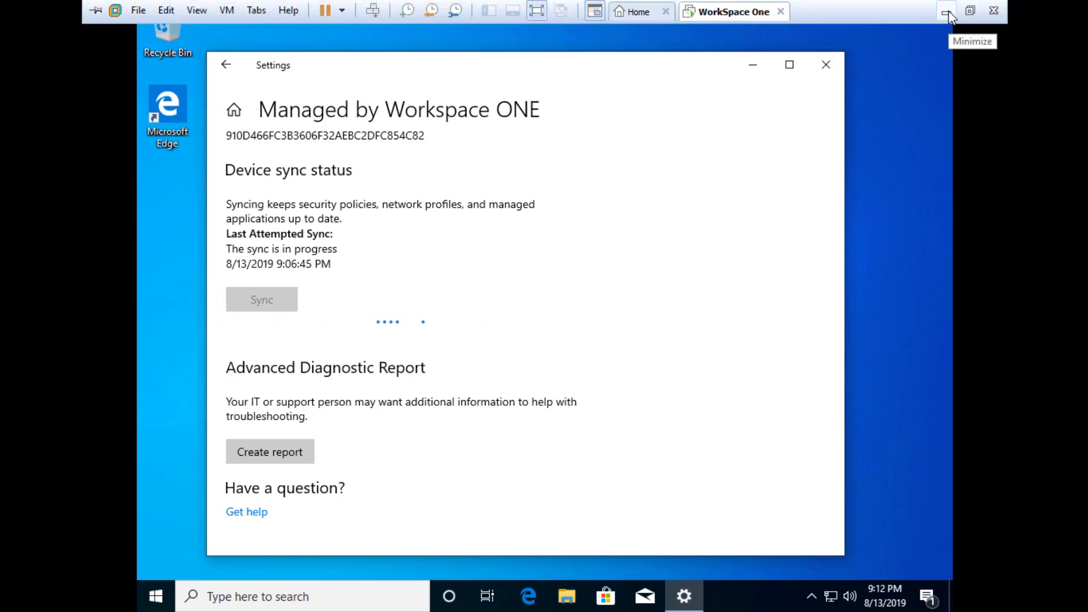
Step: Reload the UEM devices list, review the VMware Virtual Platform device, and return to List View
left_click(948, 12)
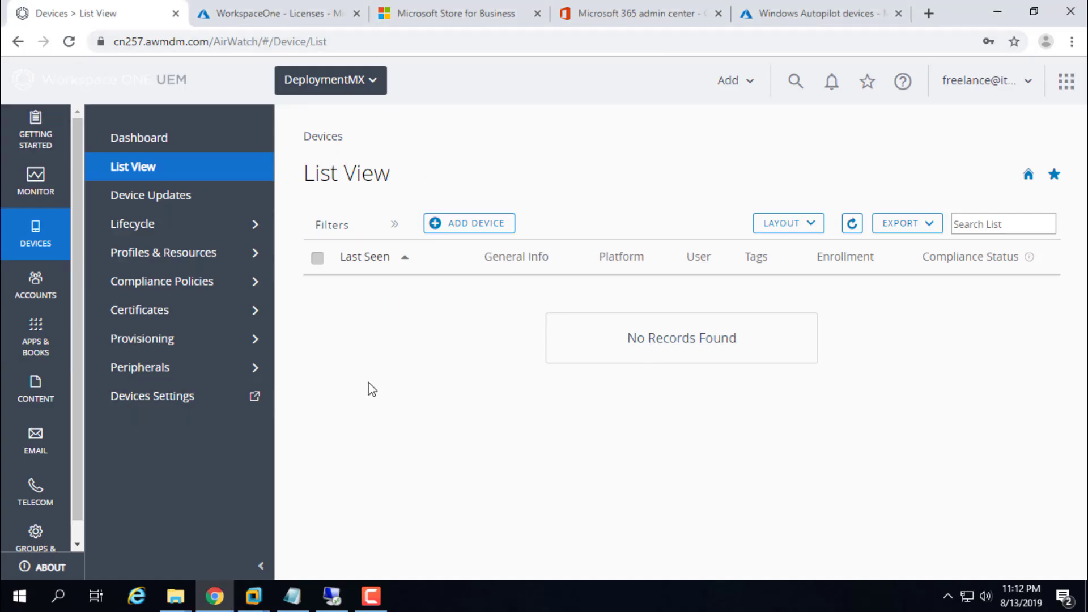
left_click(71, 43)
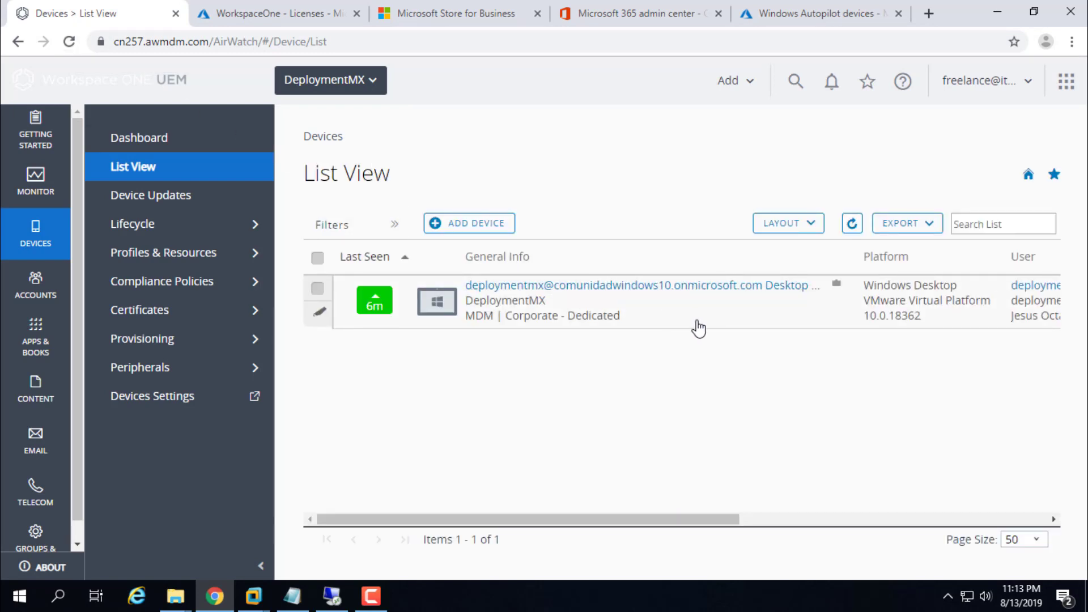
left_click(465, 317)
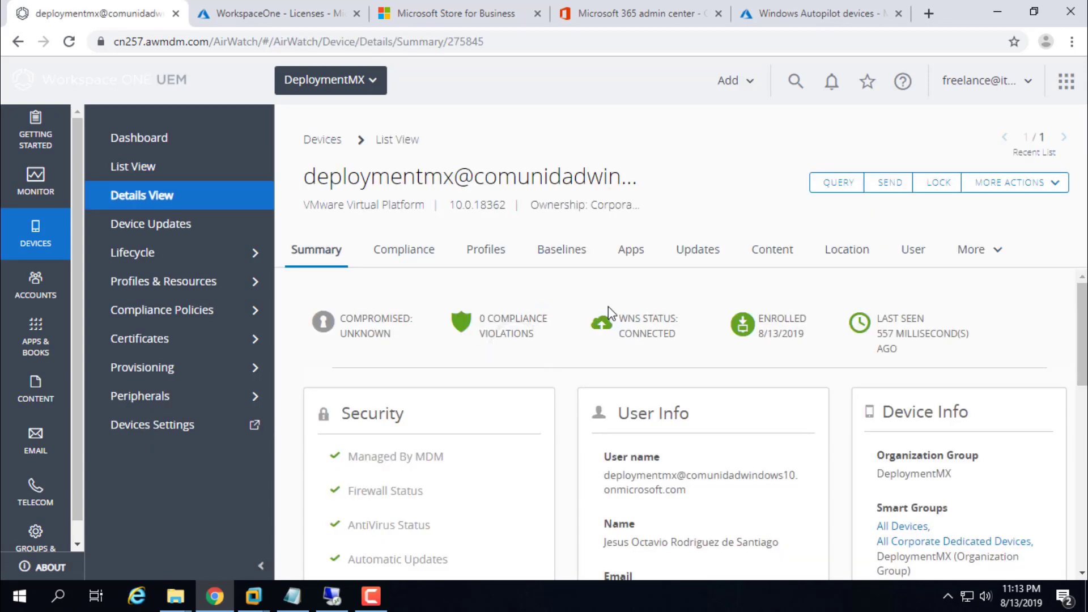
left_click(142, 164)
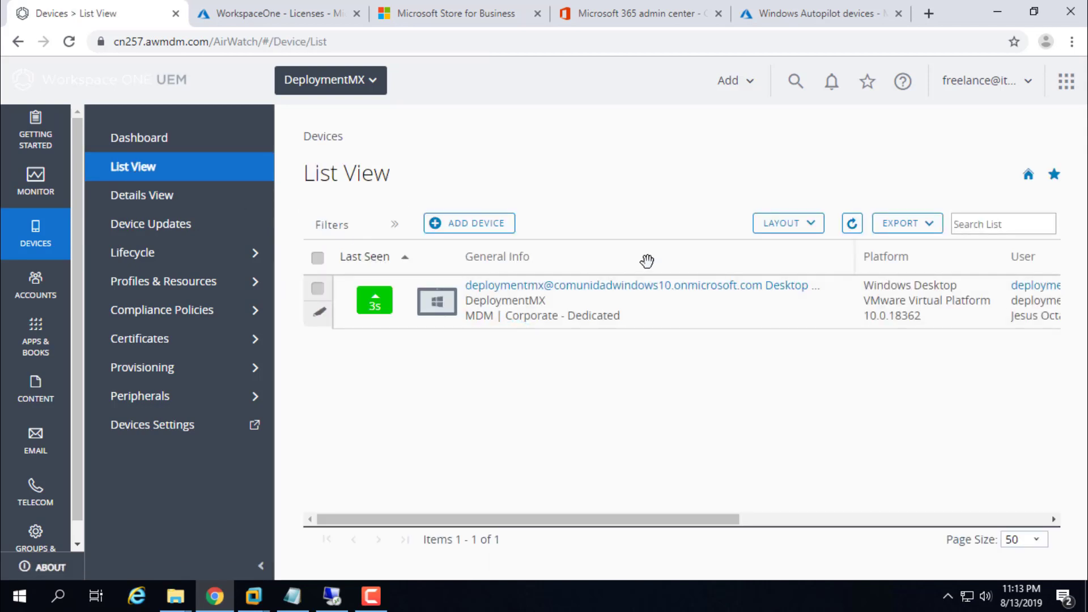